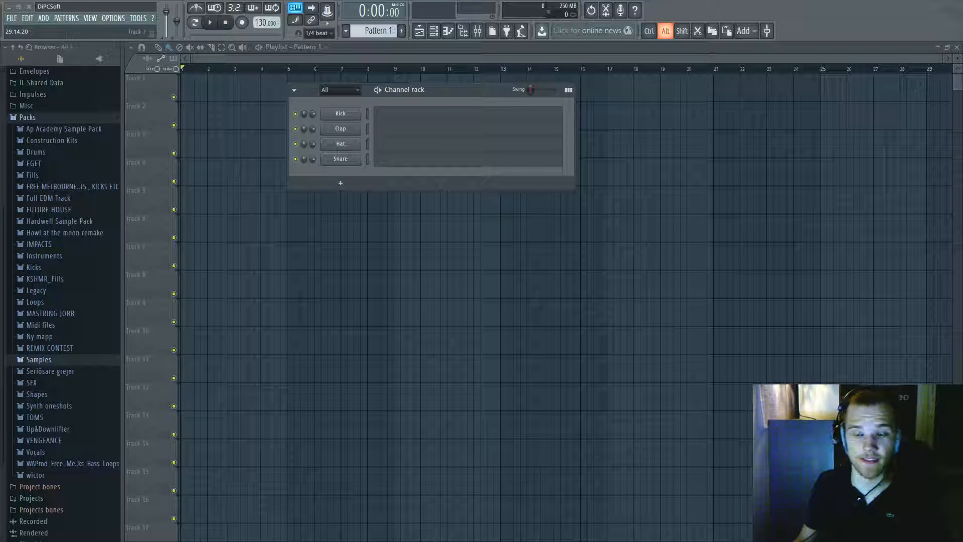
# Replace the Kick channel with Nexus and load its PN Ballad Grand Piano preset from the Piano category
pyautogui.rightClick(343, 113)
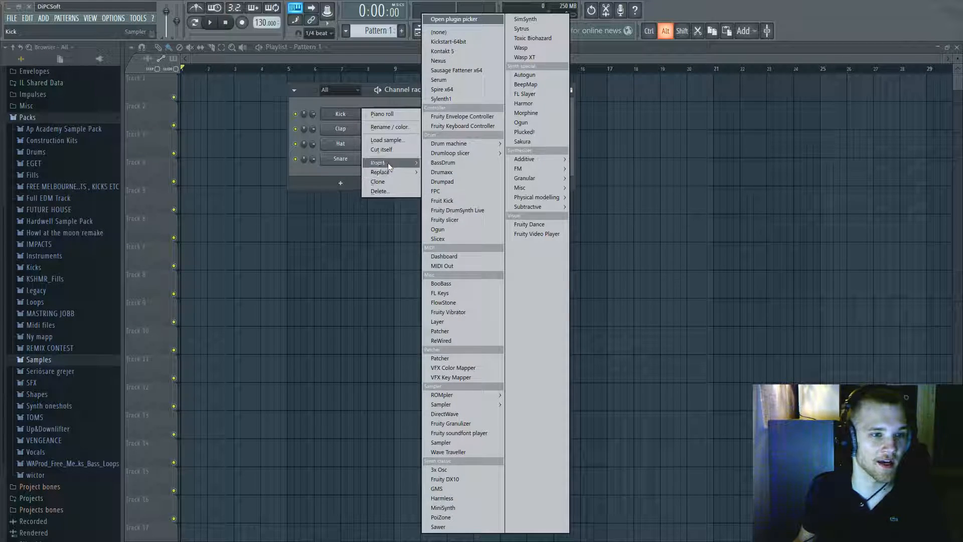
pyautogui.click(388, 164)
pyautogui.rightClick(341, 113)
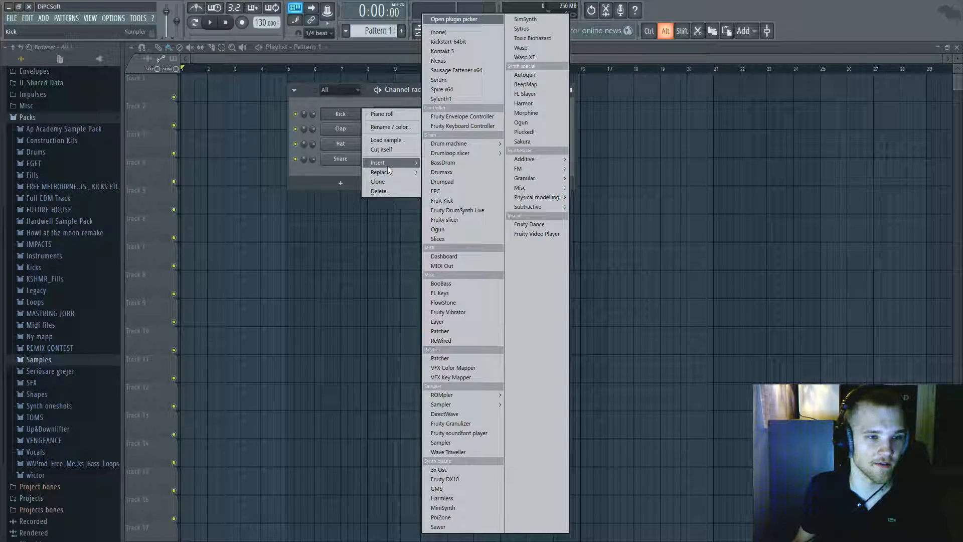
pyautogui.moveTo(390, 171)
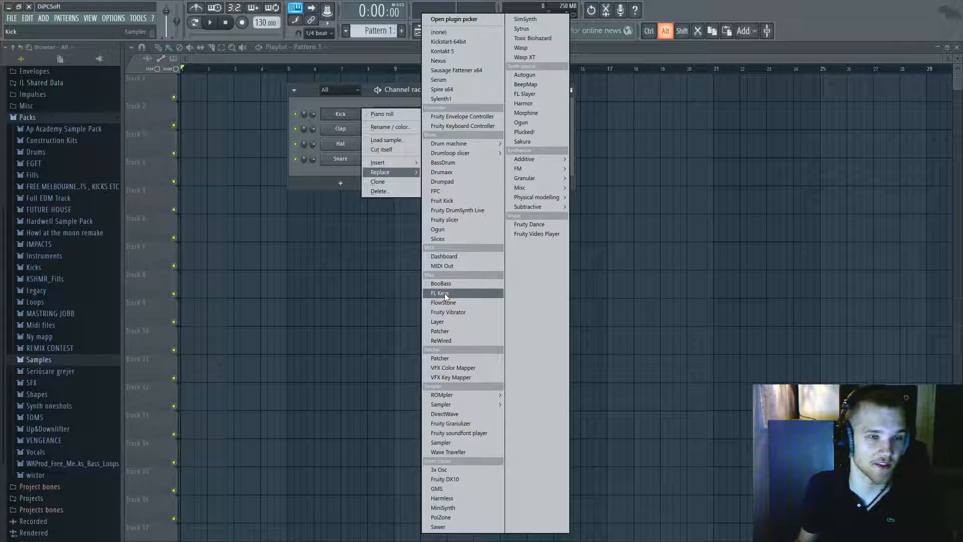
pyautogui.click(468, 62)
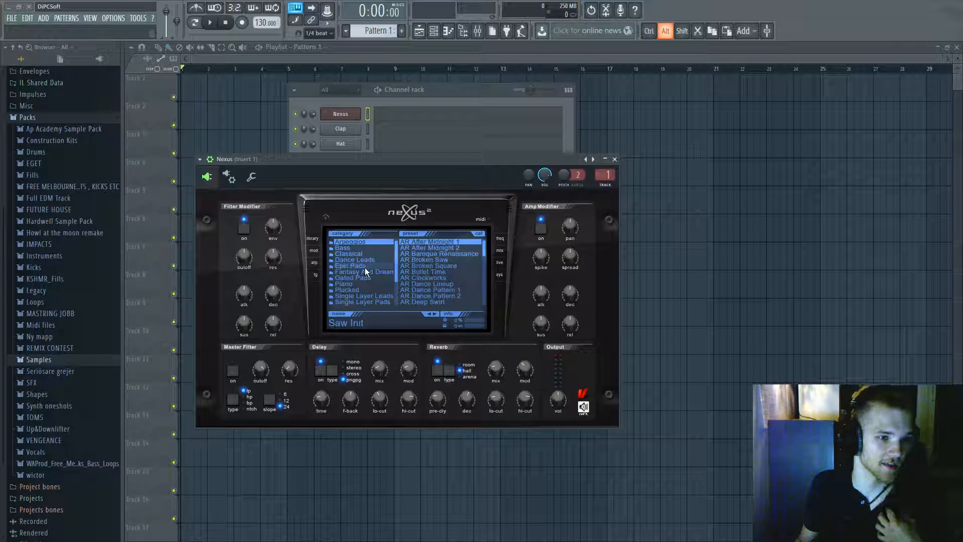
pyautogui.click(373, 283)
pyautogui.click(449, 267)
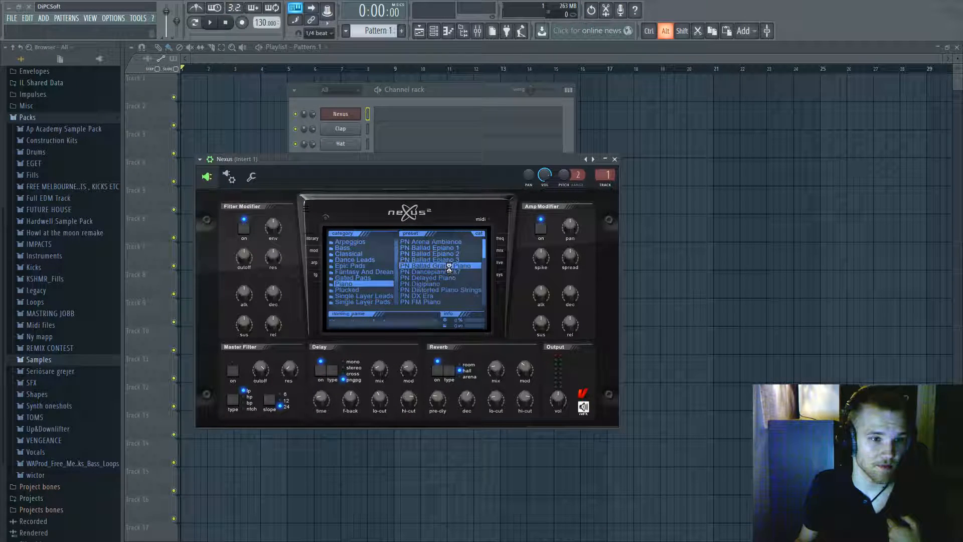
# Stack the C major scale notes C5, D5, E5, F5, G5, A5 and B5 at the start of bar 1 in the Nexus piano roll
pyautogui.click(396, 119)
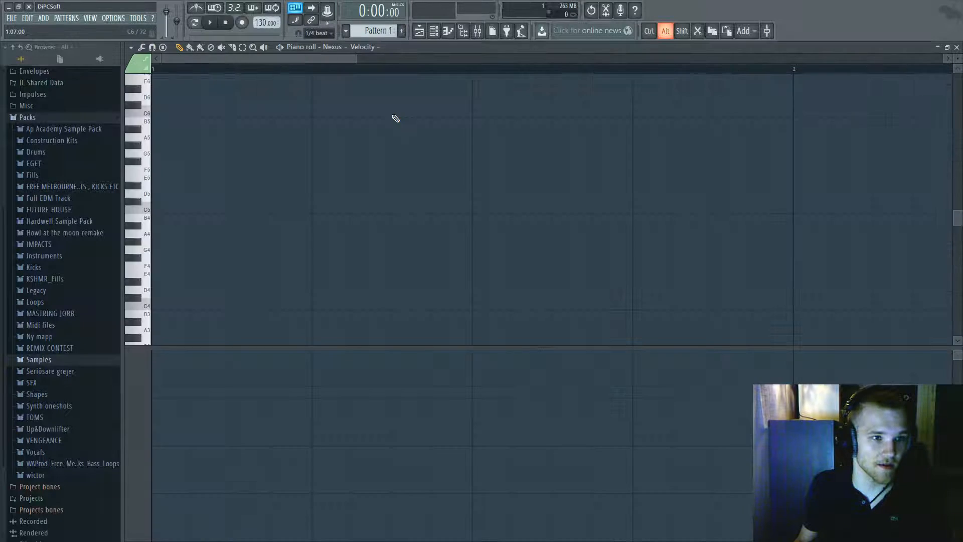
pyautogui.scroll(-2, 182, 148)
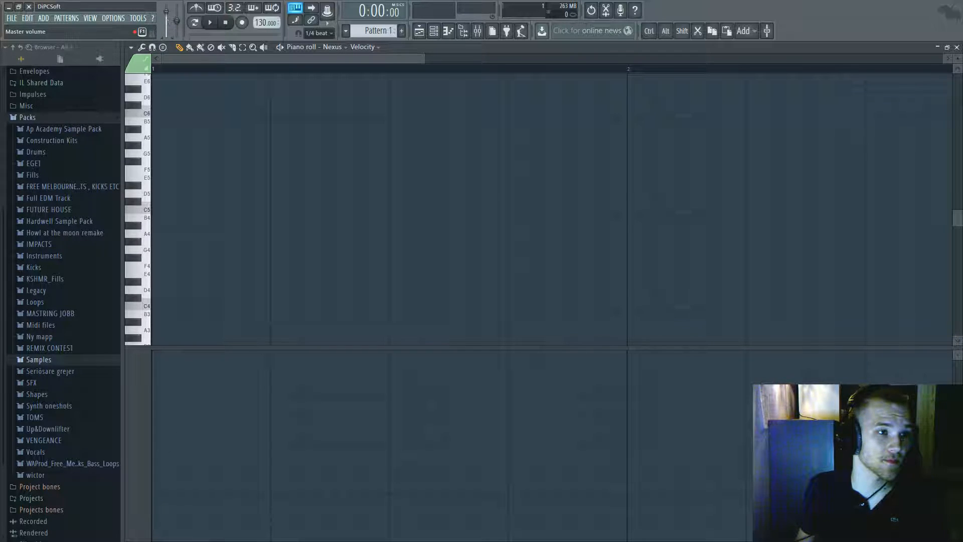
pyautogui.click(163, 209)
pyautogui.moveTo(156, 179); pyautogui.dragTo(157, 194)
pyautogui.click(158, 177)
pyautogui.click(158, 169)
pyautogui.click(160, 153)
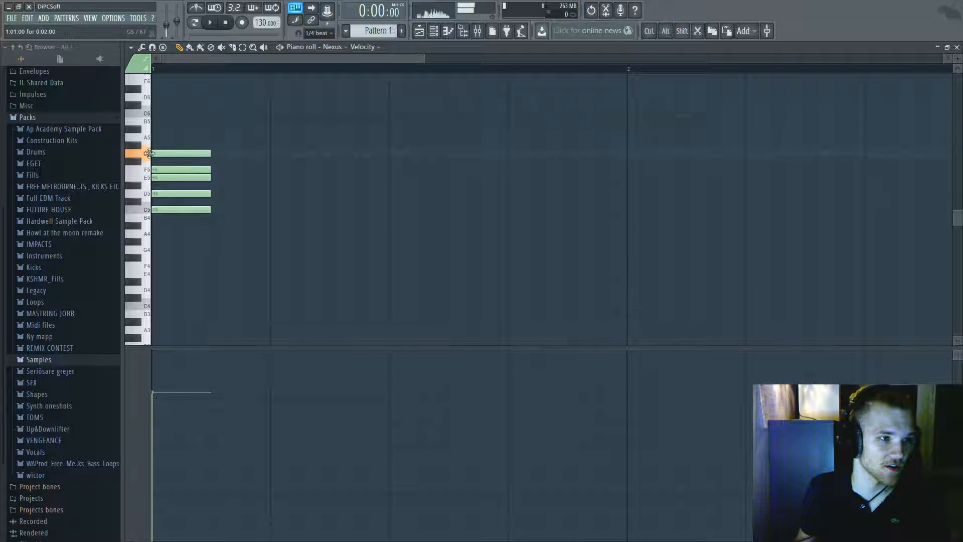
pyautogui.click(162, 137)
pyautogui.click(164, 127)
# Duplicate the seven-note scale stack into the octaves above and below, reaching down to C3
pyautogui.hotkey('ctrl', 'a')
pyautogui.scroll(4, 215, 194)
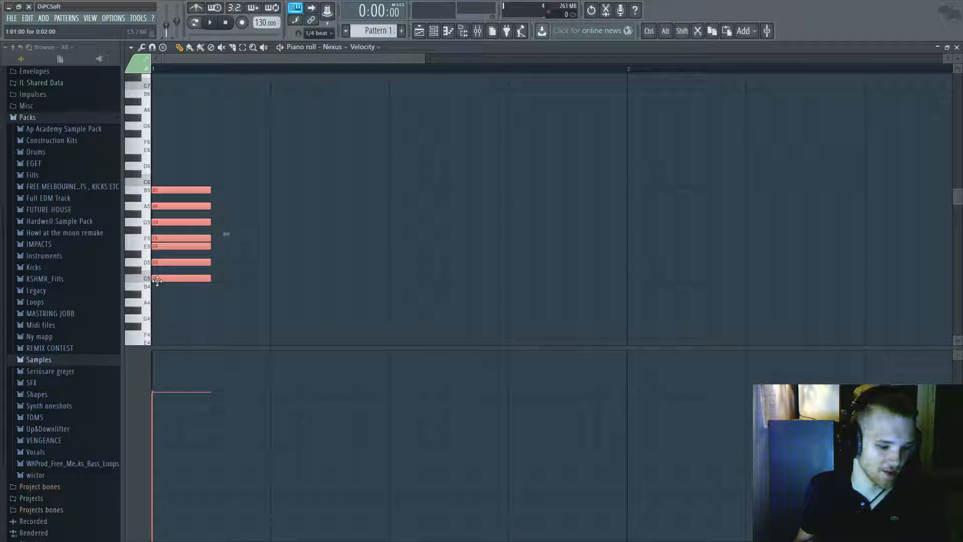
pyautogui.moveTo(158, 280)
pyautogui.mouseDown()
pyautogui.moveTo(180, 76)
pyautogui.moveTo(159, 84)
pyautogui.moveTo(269, 438)
pyautogui.moveTo(157, 322)
pyautogui.moveTo(157, 168)
pyautogui.moveTo(189, 291)
pyautogui.moveTo(158, 261)
pyautogui.moveTo(159, 277)
pyautogui.mouseUp()
pyautogui.scroll(6, 214, 260)
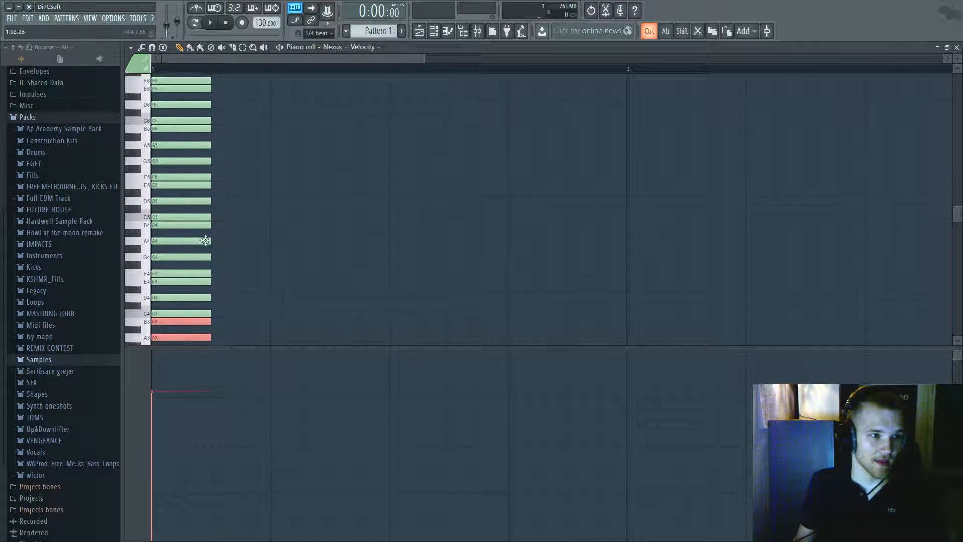
pyautogui.scroll(-4, 212, 250)
# Select the whole stack of scale notes and cut it from the Nexus piano roll
pyautogui.moveTo(958, 59); pyautogui.dragTo(958, 81)
pyautogui.keyDown('ctrl'); pyautogui.click(209, 319); pyautogui.keyUp('ctrl')
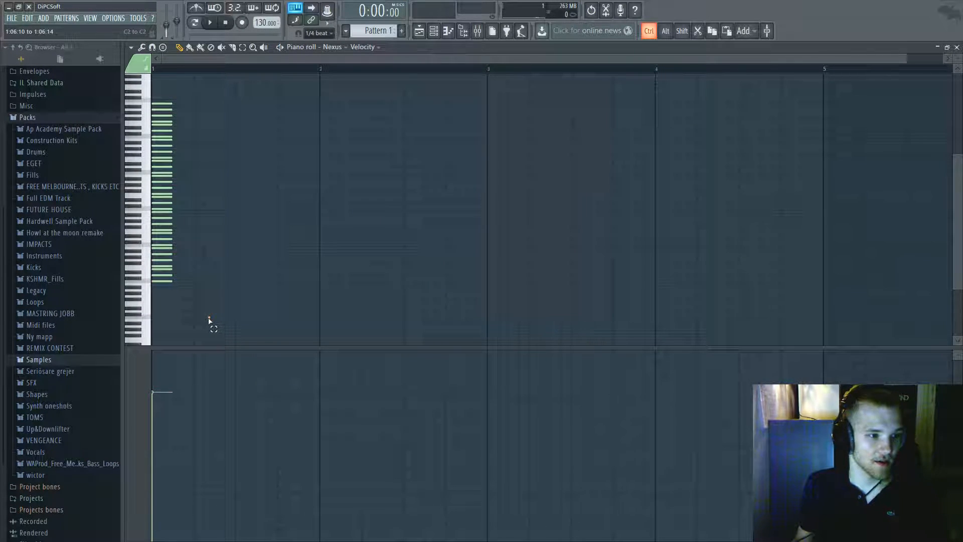
pyautogui.moveTo(208, 317); pyautogui.dragTo(158, 84)
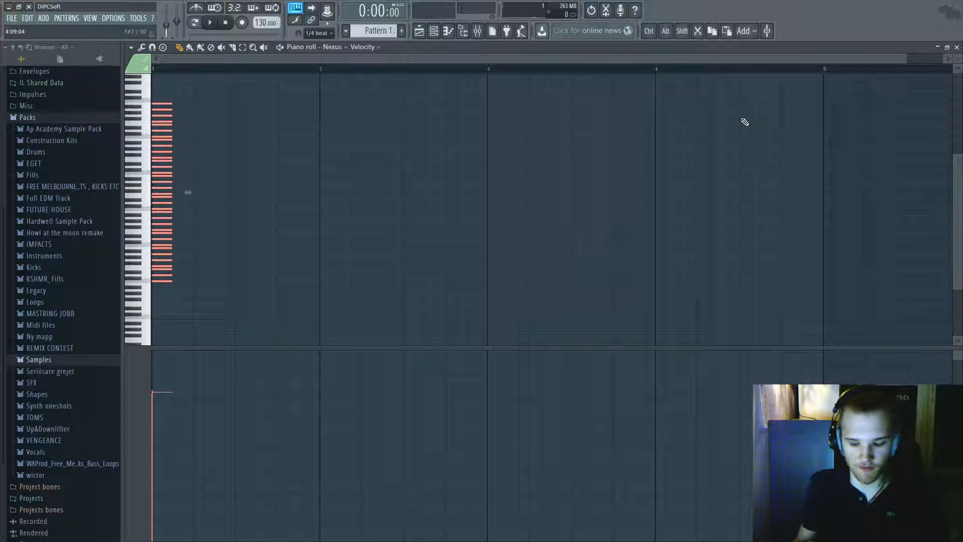
pyautogui.press('Delete')
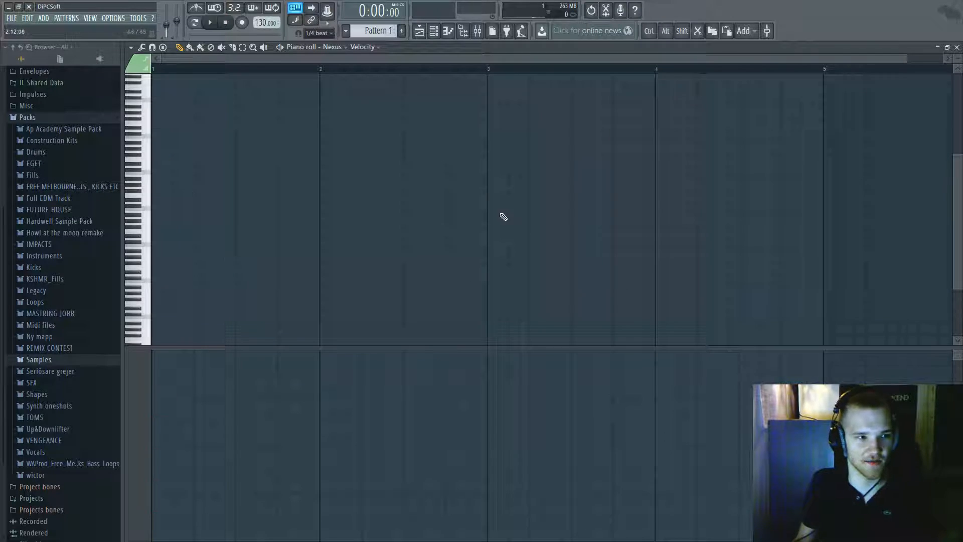
# Close the piano roll and replace the Clap channel with an empty Sampler
pyautogui.click(957, 47)
pyautogui.rightClick(339, 130)
pyautogui.moveTo(400, 187)
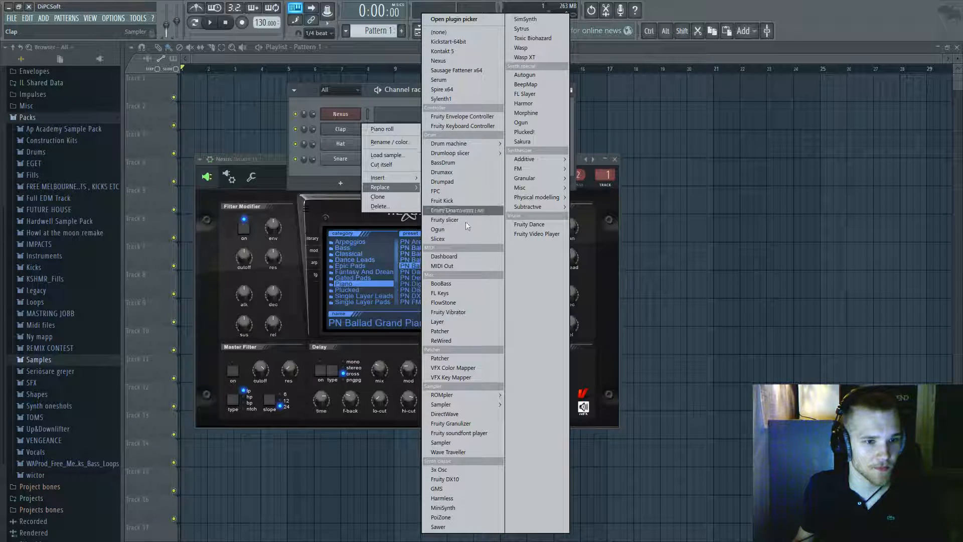
pyautogui.moveTo(452, 406)
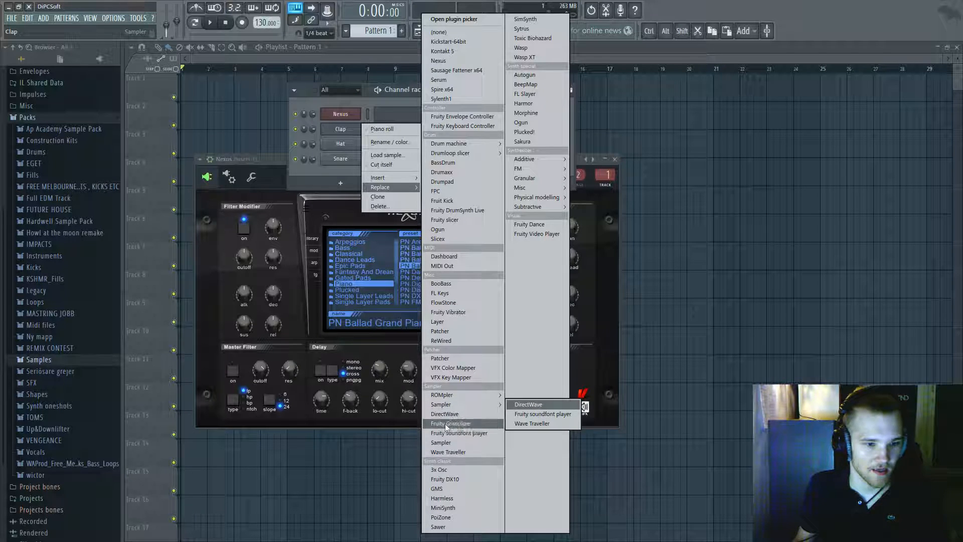
pyautogui.click(447, 443)
# Paste the scale stack into the Sampler's piano roll at bar 1 and copy it to the start of bars 2, 3 and 4
pyautogui.click(382, 130)
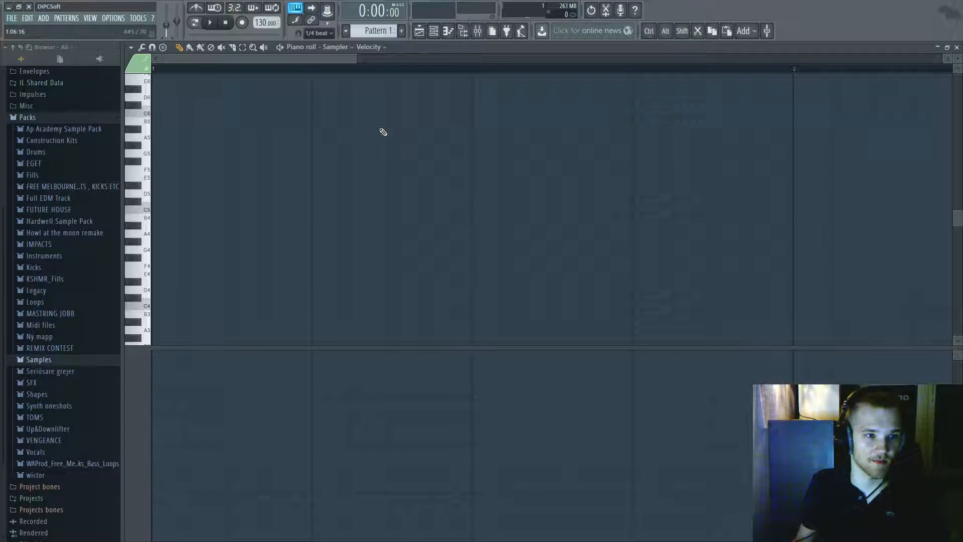
pyautogui.keyDown('ctrl'); pyautogui.scroll(-2, 208, 291); pyautogui.keyUp('ctrl')
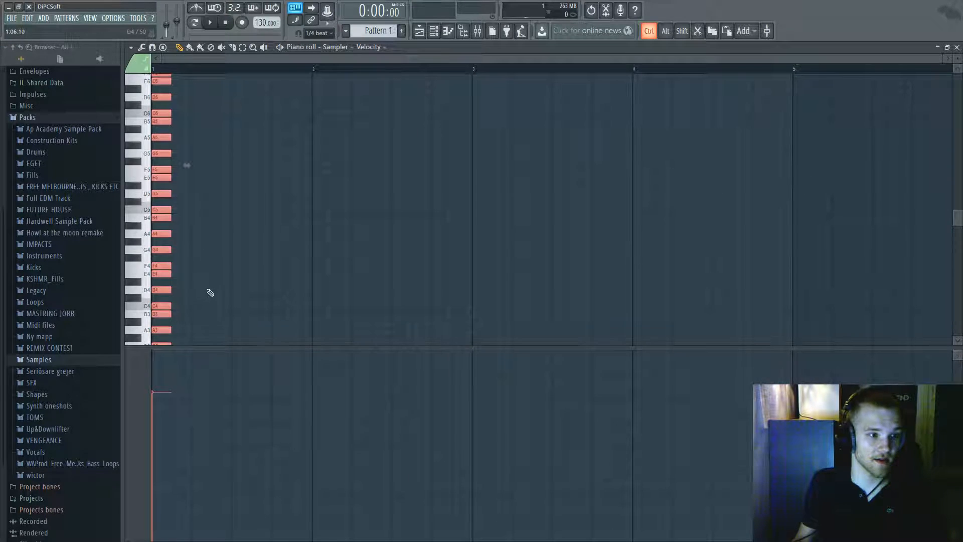
pyautogui.scroll(-6, 190, 282)
pyautogui.keyDown('shift'); pyautogui.moveTo(156, 234); pyautogui.dragTo(641, 236); pyautogui.keyUp('shift')
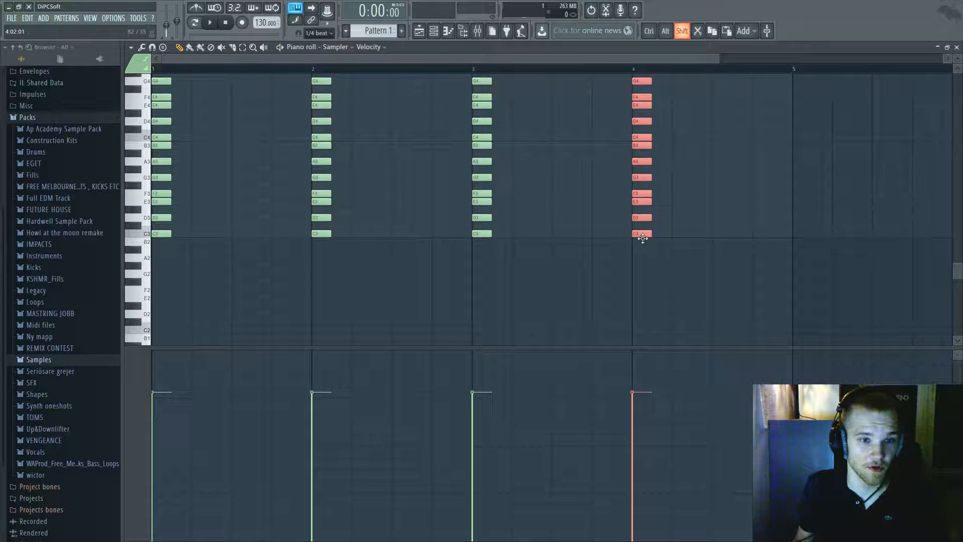
pyautogui.scroll(4, 959, 155)
pyautogui.moveTo(956, 60); pyautogui.dragTo(956, 78)
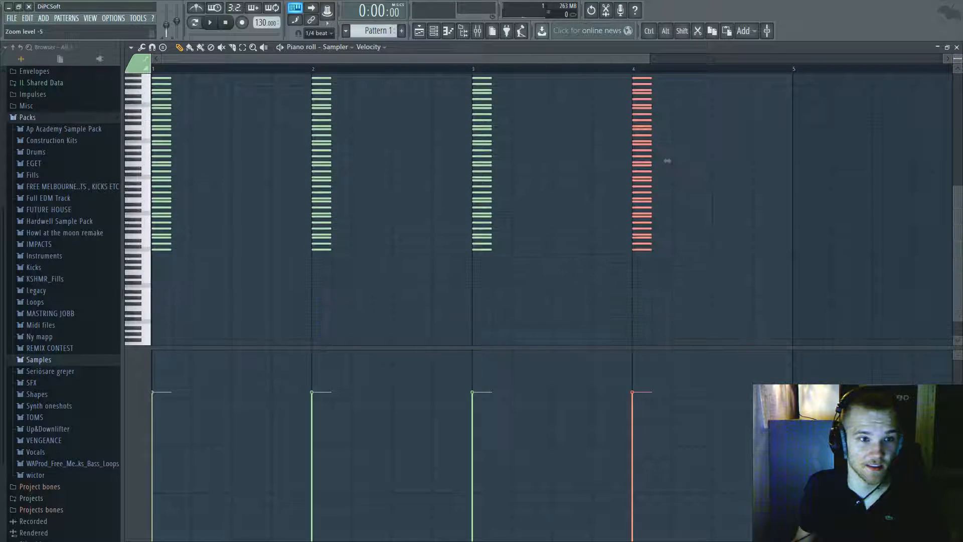
pyautogui.scroll(4, 392, 237)
pyautogui.rightClick(225, 129)
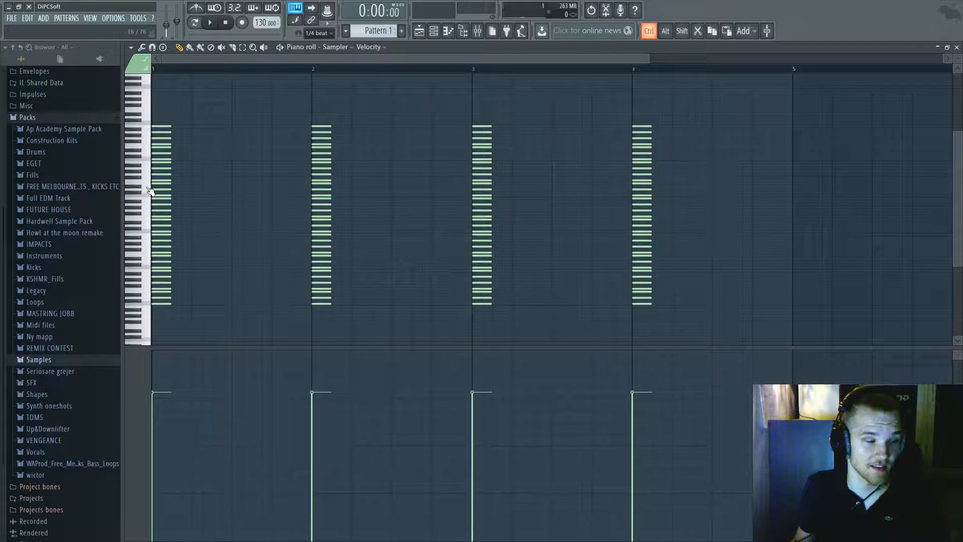
pyautogui.scroll(6, 151, 191)
pyautogui.moveTo(959, 58); pyautogui.dragTo(958, 42)
pyautogui.scroll(-3, 502, 185)
pyautogui.scroll(-4, 453, 192)
pyautogui.press('Escape')
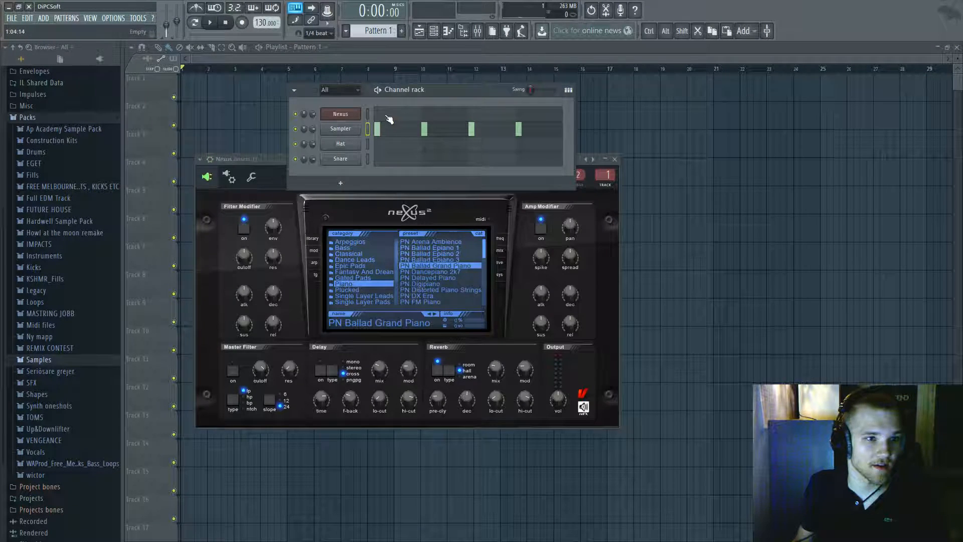
# Turn the ghost notes off and back on in the Nexus channel's piano roll
pyautogui.click(380, 116)
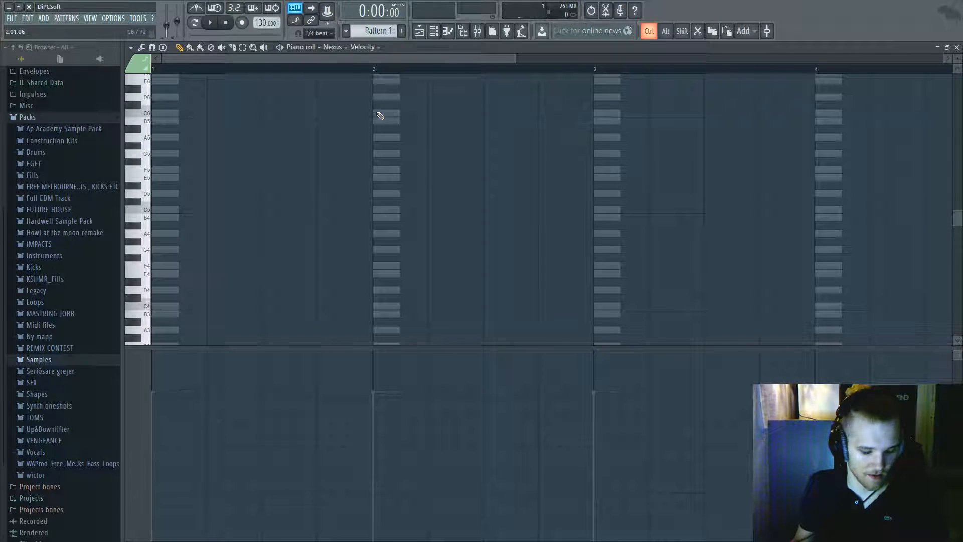
pyautogui.hotkey('alt', 'v')
pyautogui.press('Escape')
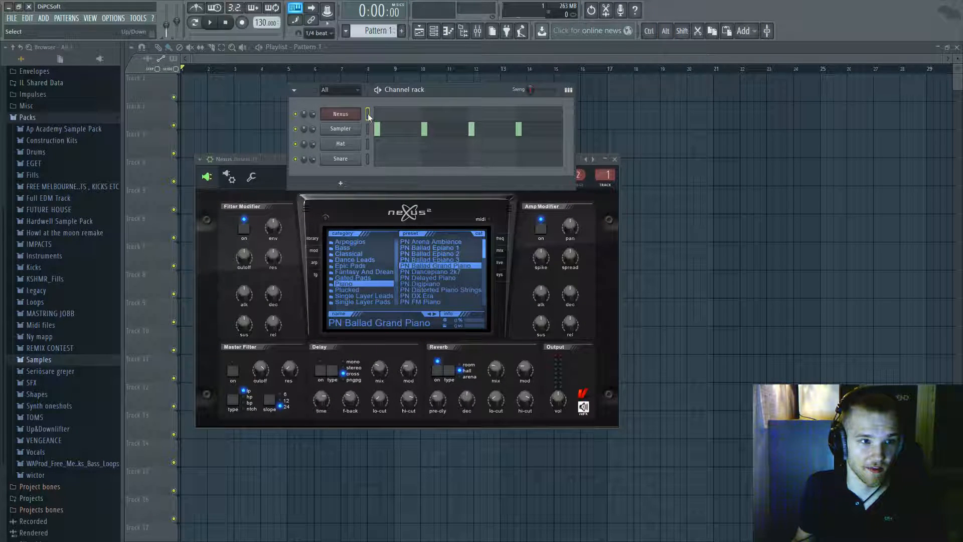
pyautogui.click(381, 115)
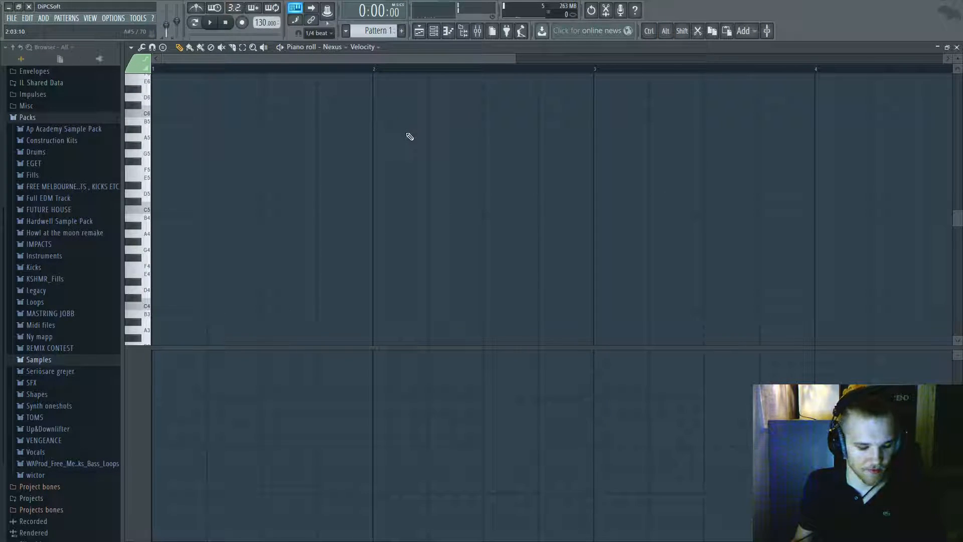
pyautogui.hotkey('alt', 'v')
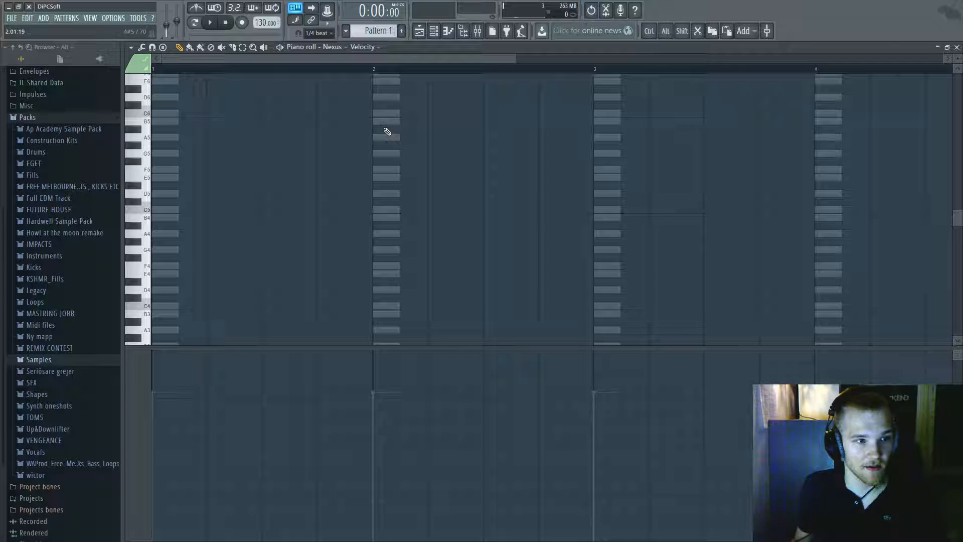
pyautogui.press('Escape')
# Compare the scale notes in the Sampler's piano roll with their ghost notes in the Hat channel's piano roll
pyautogui.click(387, 131)
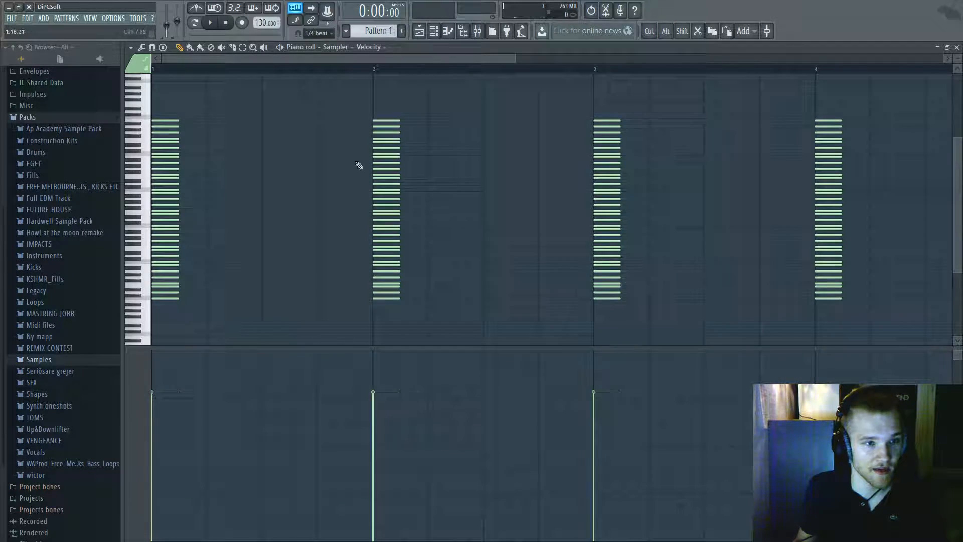
pyautogui.press('Escape')
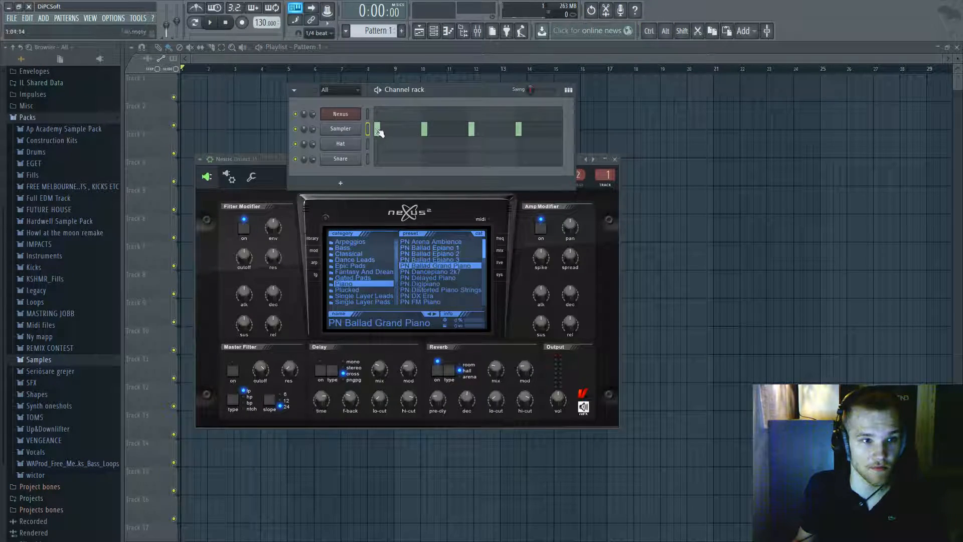
pyautogui.click(409, 133)
pyautogui.press('Escape')
pyautogui.click(411, 148)
pyautogui.scroll(-2, 344, 179)
pyautogui.press('Escape')
# Draw a test F5 note on beat 2 of bar 1 in the Hat piano roll and check its ghost in the Nexus piano roll
pyautogui.click(379, 143)
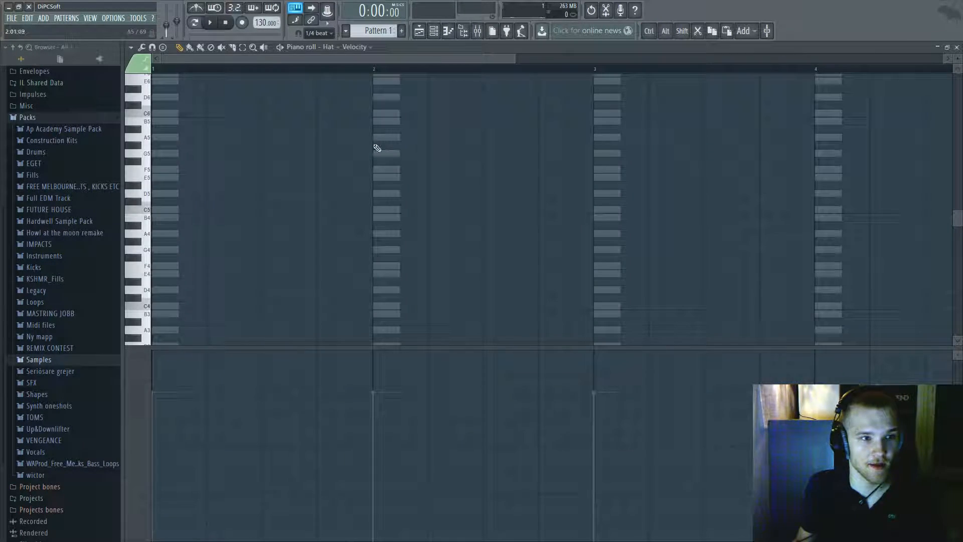
pyautogui.click(207, 170)
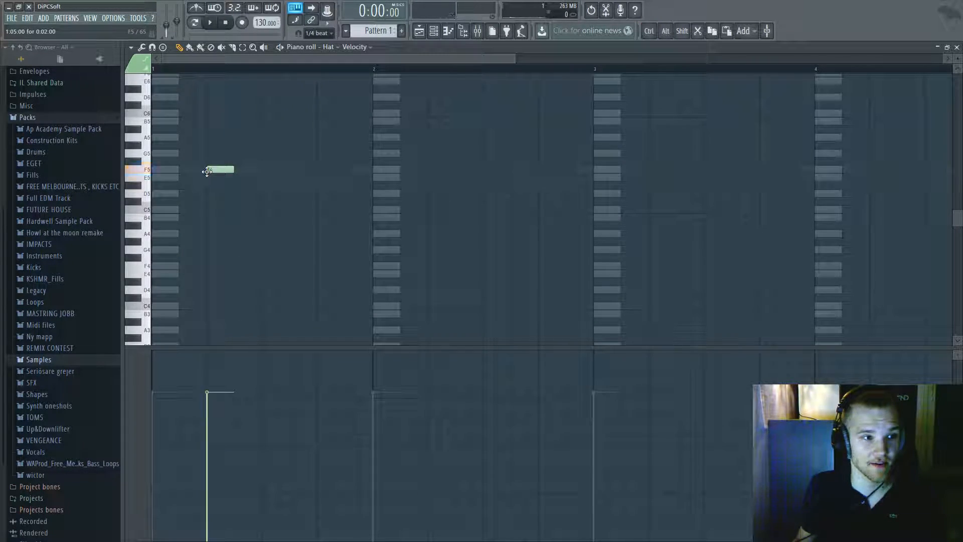
pyautogui.press('Escape')
pyautogui.click(398, 115)
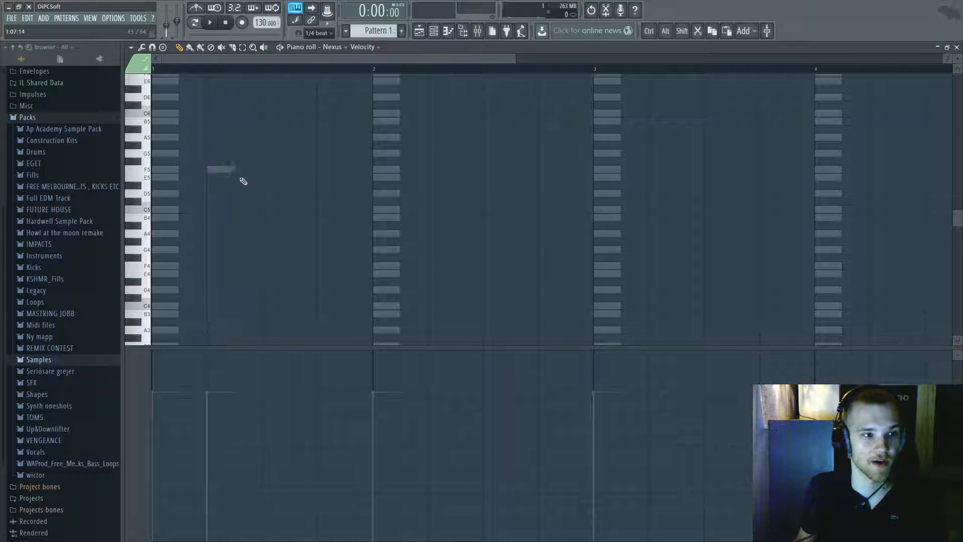
pyautogui.press('Escape')
# Delete the test F5 note from the Hat channel's piano roll
pyautogui.click(390, 144)
pyautogui.rightClick(227, 208)
# Select all the Sampler's scale notes and transpose them down so that the lowest note sits on G2
pyautogui.scroll(-2, 224, 196)
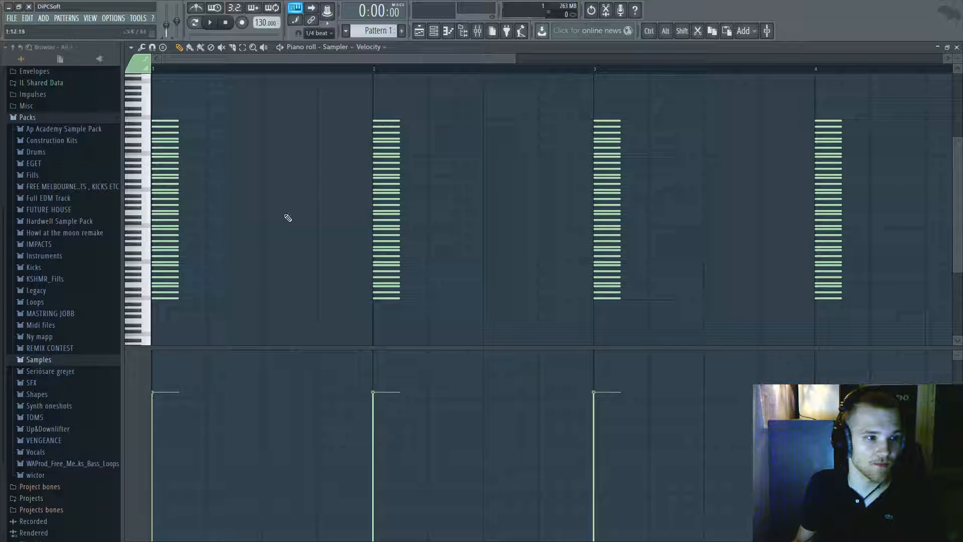
pyautogui.scroll(3, 208, 275)
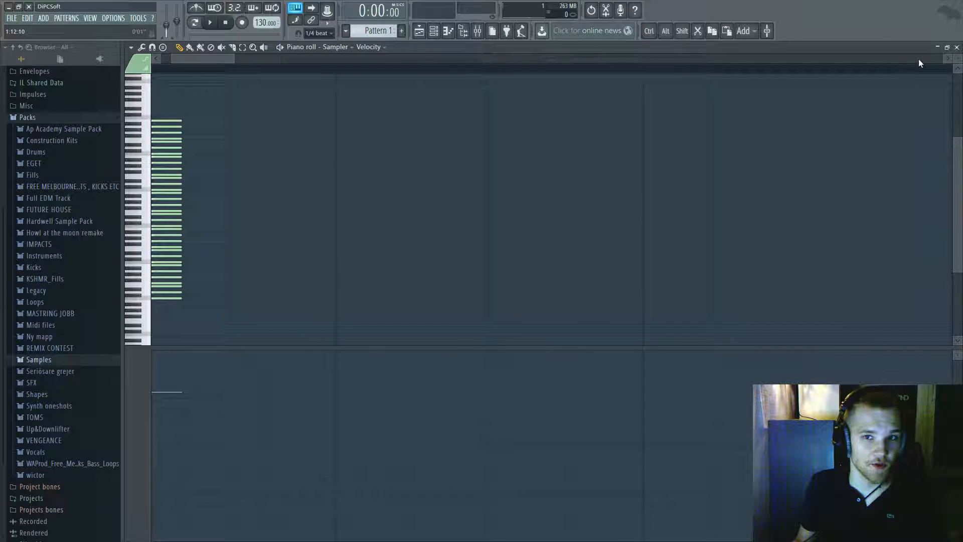
pyautogui.moveTo(958, 60); pyautogui.dragTo(958, 48)
pyautogui.scroll(2, 188, 74)
pyautogui.scroll(-5, 194, 222)
pyautogui.hotkey('ctrl', 'a')
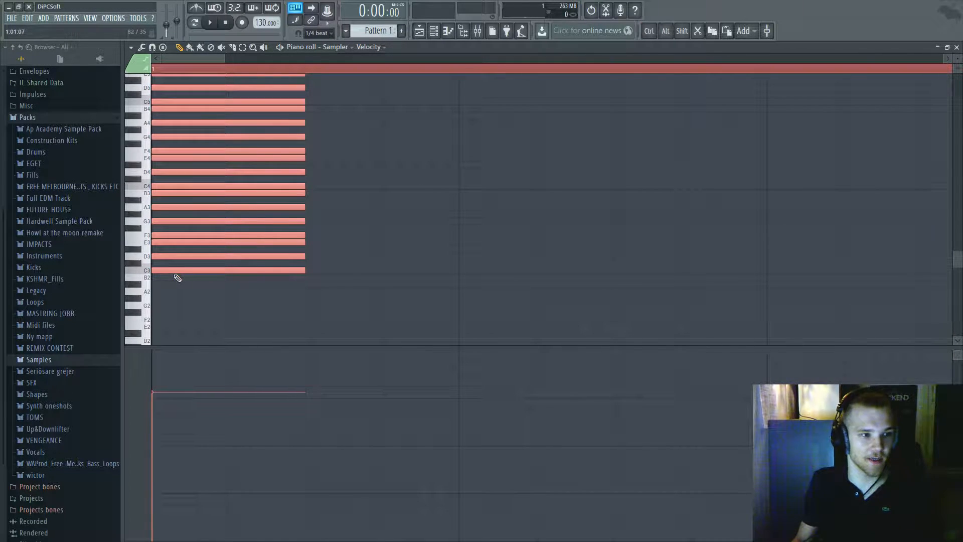
pyautogui.moveTo(165, 268); pyautogui.dragTo(149, 309)
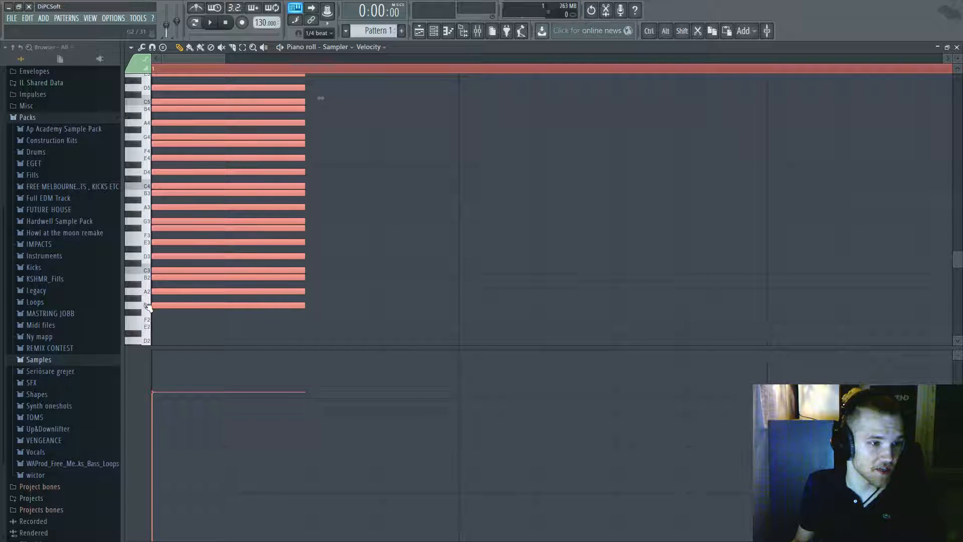
pyautogui.moveTo(159, 308); pyautogui.dragTo(158, 303)
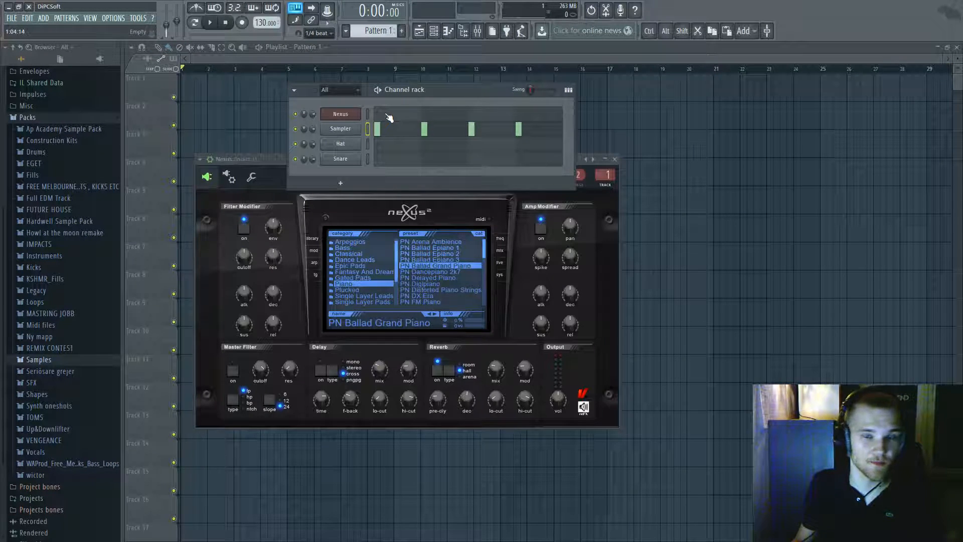
# Open the Nexus channel's piano roll and look over the range of ghosted Sampler scale notes
pyautogui.click(389, 118)
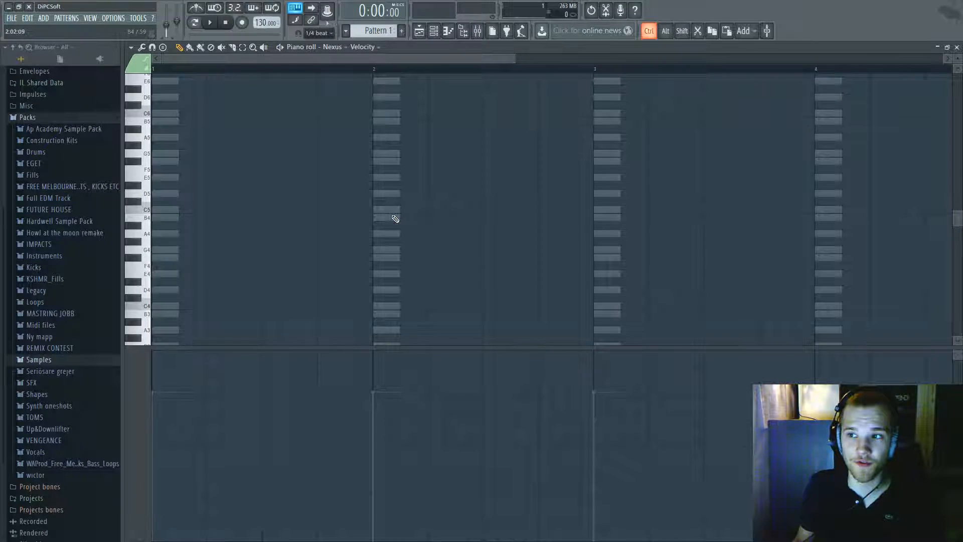
pyautogui.scroll(-1, 378, 225)
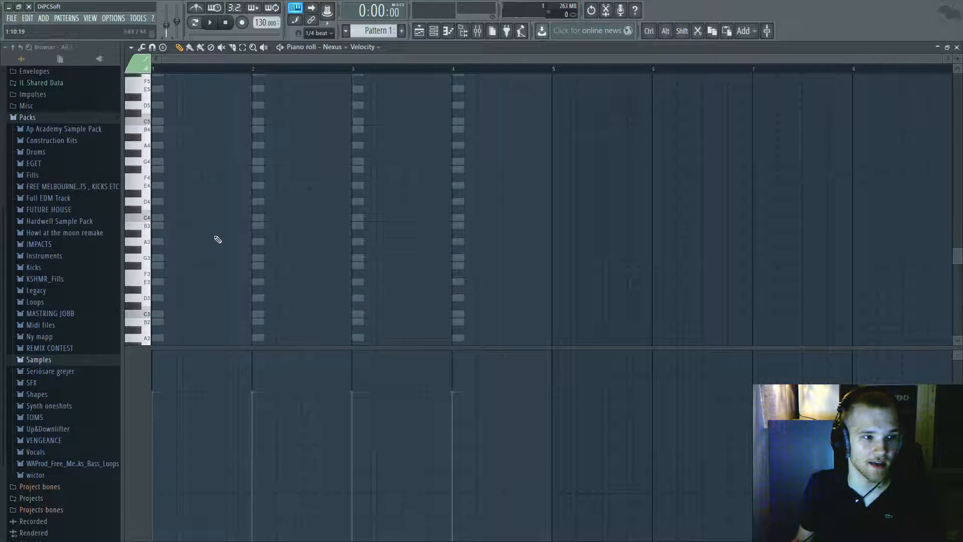
pyautogui.scroll(2, 190, 228)
pyautogui.scroll(4, 182, 219)
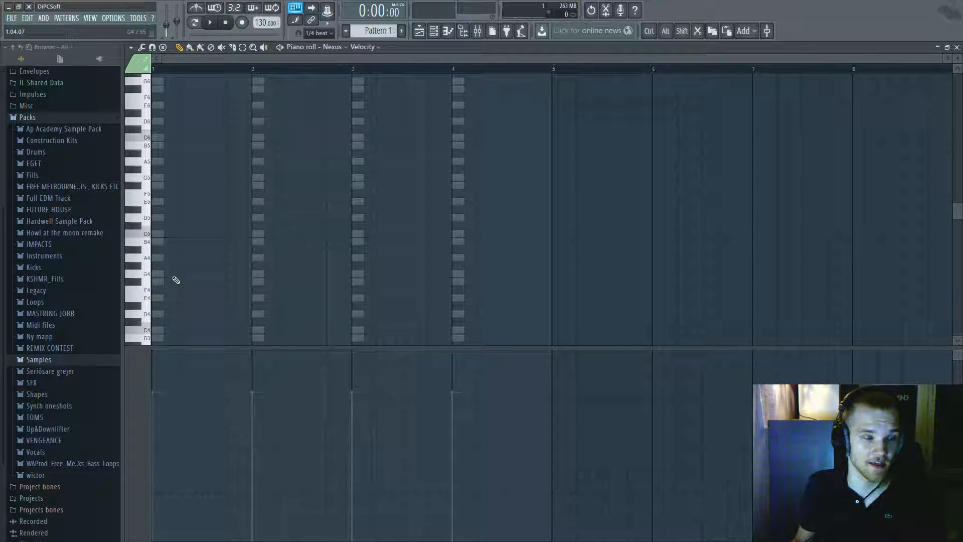
pyautogui.scroll(3, 170, 264)
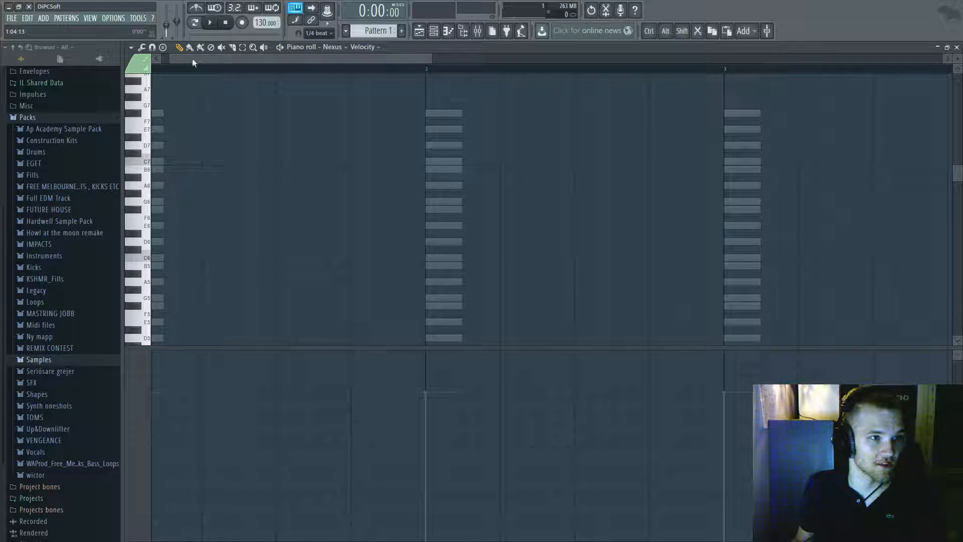
pyautogui.scroll(-2, 179, 213)
# Place trial C5 and G5 notes at the start of bar 1 and reduce them to a single A6
pyautogui.click(173, 307)
pyautogui.click(169, 259)
pyautogui.moveTo(163, 252)
pyautogui.mouseDown()
pyautogui.moveTo(168, 258)
pyautogui.moveTo(167, 242)
pyautogui.mouseUp()
pyautogui.rightClick(167, 258)
pyautogui.rightClick(166, 243)
pyautogui.click(167, 249)
pyautogui.hotkey('ctrl', 'a')
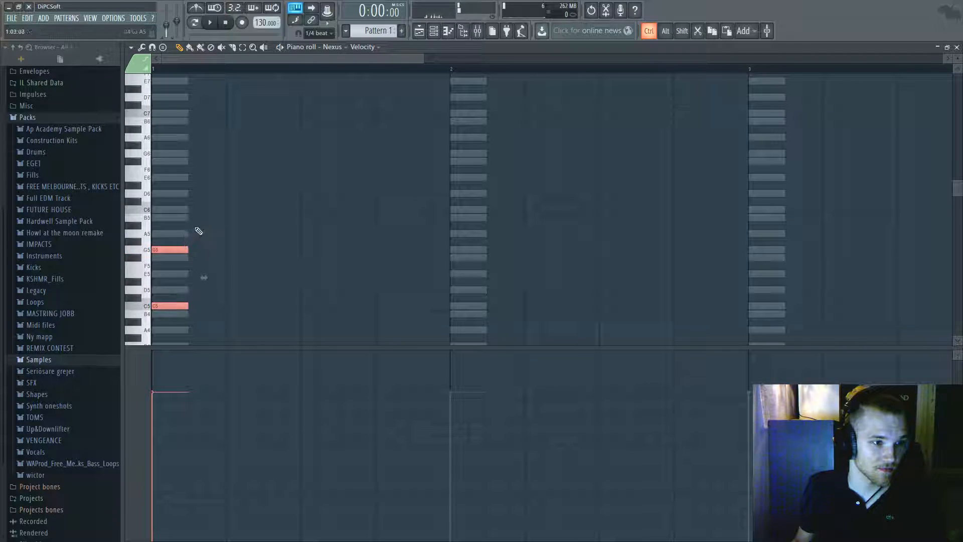
pyautogui.rightClick(167, 305)
pyautogui.moveTo(170, 249); pyautogui.dragTo(170, 140)
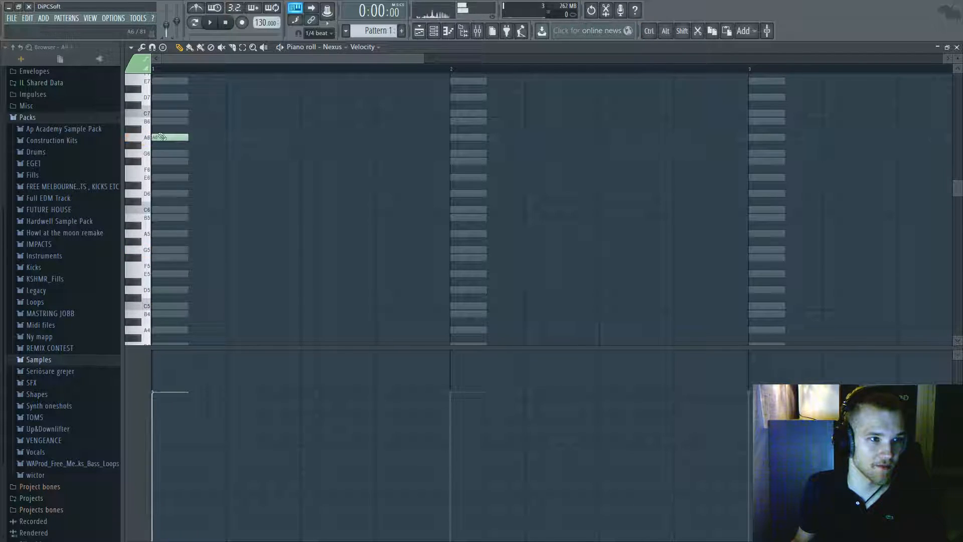
# Play the A6 and try following it with D6 and A5 notes in bar 1
pyautogui.press('space')
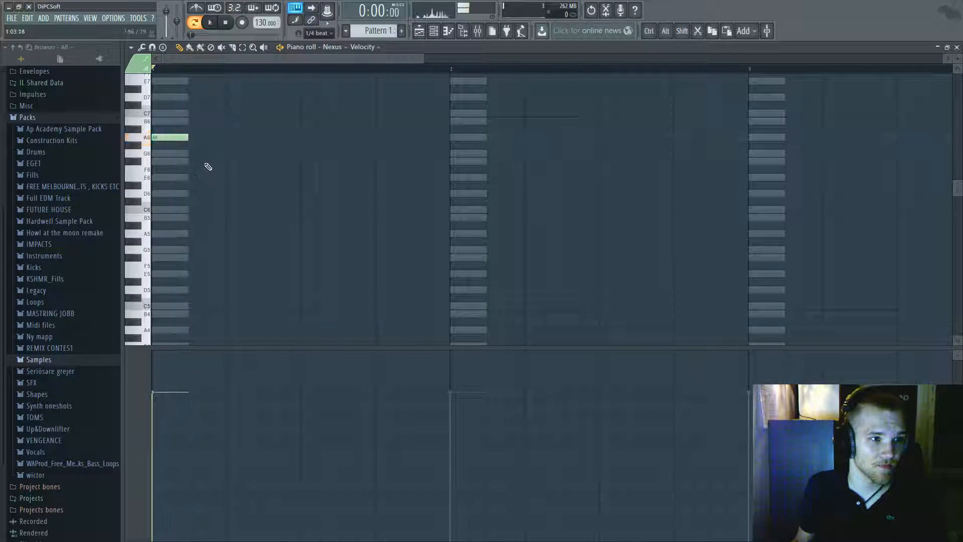
pyautogui.click(209, 193)
pyautogui.rightClick(209, 194)
pyautogui.click(210, 195)
pyautogui.press('space')
pyautogui.click(279, 211)
pyautogui.press('space')
pyautogui.rightClick(280, 210)
pyautogui.press('space')
pyautogui.click(257, 210)
pyautogui.press('space')
pyautogui.rightClick(257, 210)
pyautogui.click(255, 218)
pyautogui.press('space')
pyautogui.moveTo(255, 217)
pyautogui.mouseDown()
pyautogui.moveTo(246, 218)
pyautogui.moveTo(265, 217)
pyautogui.moveTo(265, 234)
pyautogui.mouseUp()
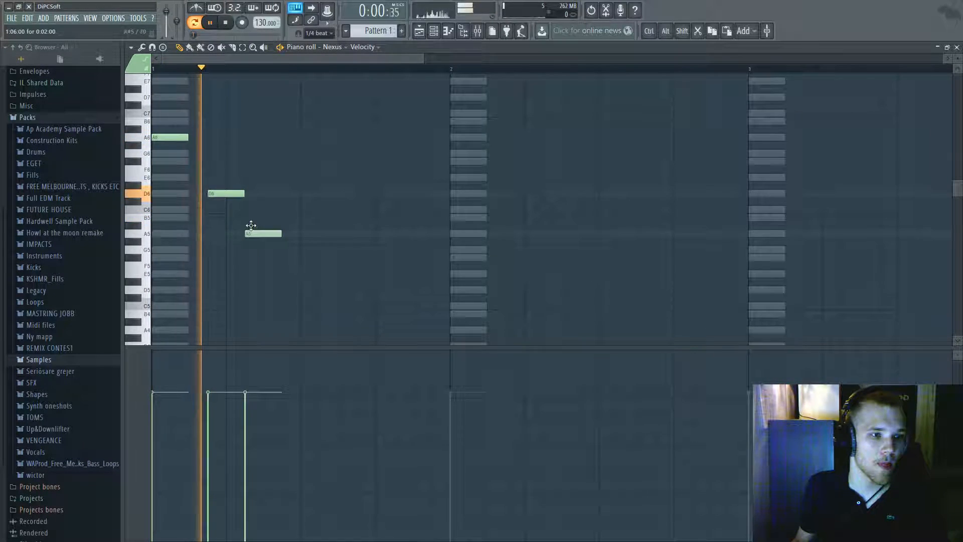
# Try continuing the phrase with three C6 notes, a D6 and an E6 on the first beat of bar 2
pyautogui.click(289, 218)
pyautogui.press('space')
pyautogui.rightClick(300, 219)
pyautogui.click(301, 210)
pyautogui.press('space')
pyautogui.press('space')
pyautogui.click(343, 210)
pyautogui.click(394, 210)
pyautogui.press('space')
pyautogui.moveTo(395, 210)
pyautogui.mouseDown()
pyautogui.moveTo(374, 212)
pyautogui.moveTo(456, 176)
pyautogui.mouseUp()
pyautogui.press('space')
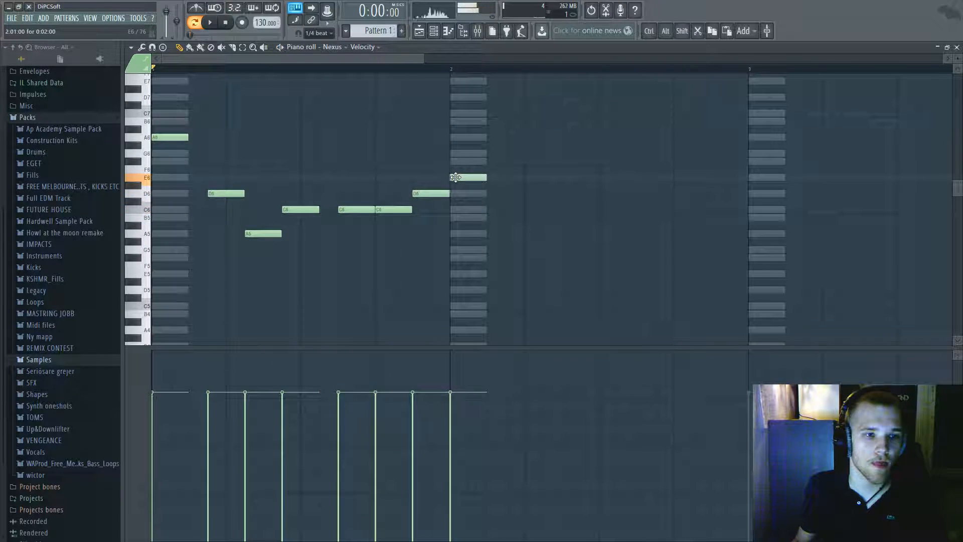
# Try ending the phrase on G5 and A5 instead, and erase every note except the opening A6
pyautogui.press('space')
pyautogui.click(417, 249)
pyautogui.rightClick(416, 250)
pyautogui.press('space')
pyautogui.click(417, 252)
pyautogui.moveTo(457, 178); pyautogui.dragTo(457, 233)
pyautogui.press('space')
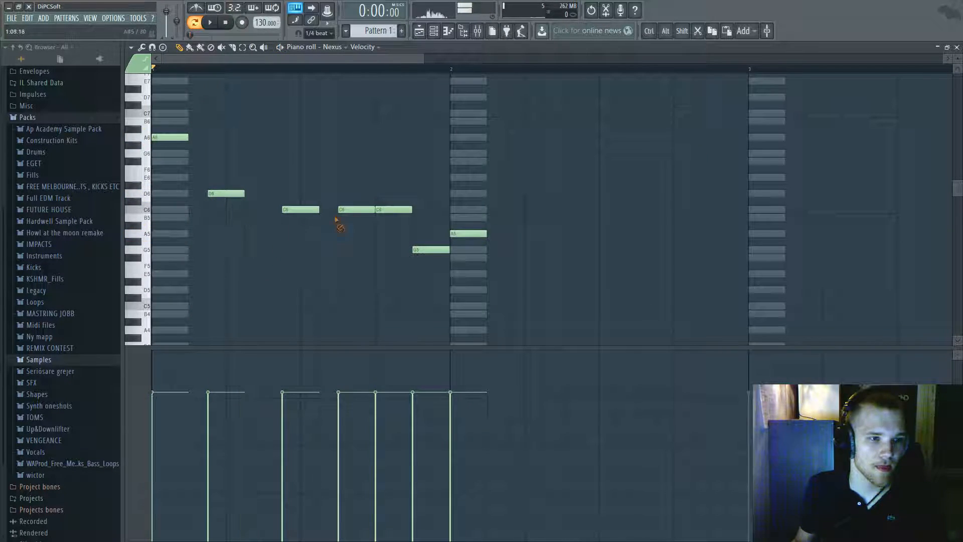
pyautogui.moveTo(316, 225); pyautogui.dragTo(407, 245)
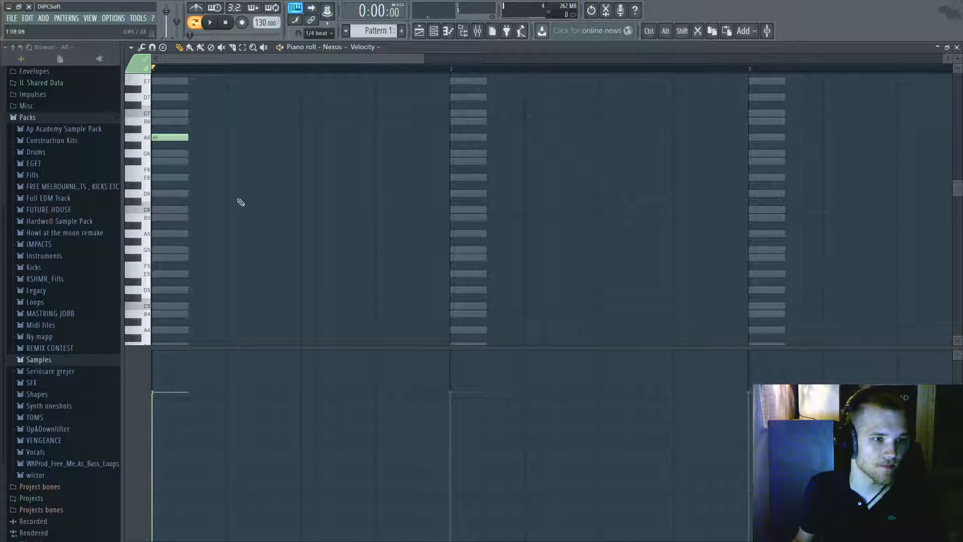
# Draw a new bar 1 melody after the A6 using G6, G6, G6, F#6 and G6
pyautogui.click(193, 156)
pyautogui.press('space')
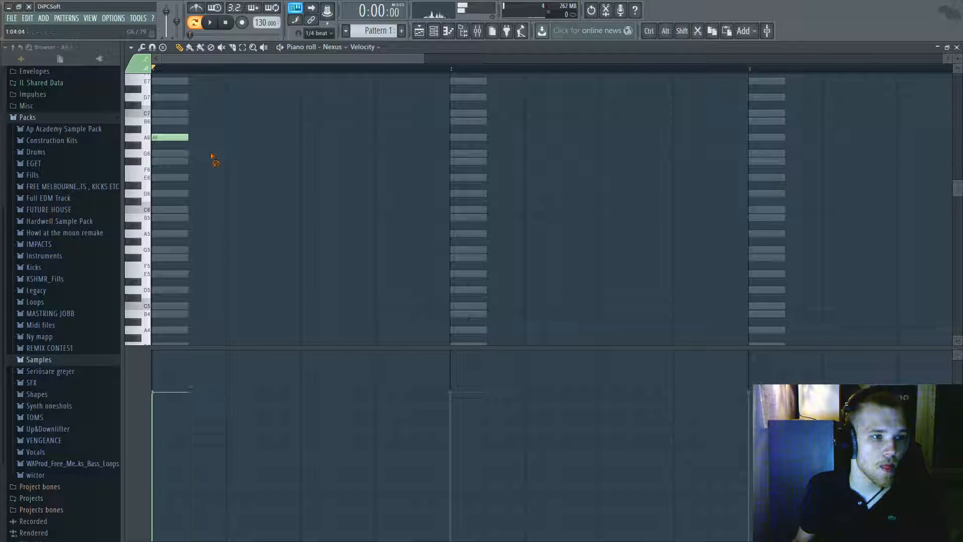
pyautogui.click(193, 155)
pyautogui.press('space')
pyautogui.click(272, 154)
pyautogui.press('space')
pyautogui.press('space')
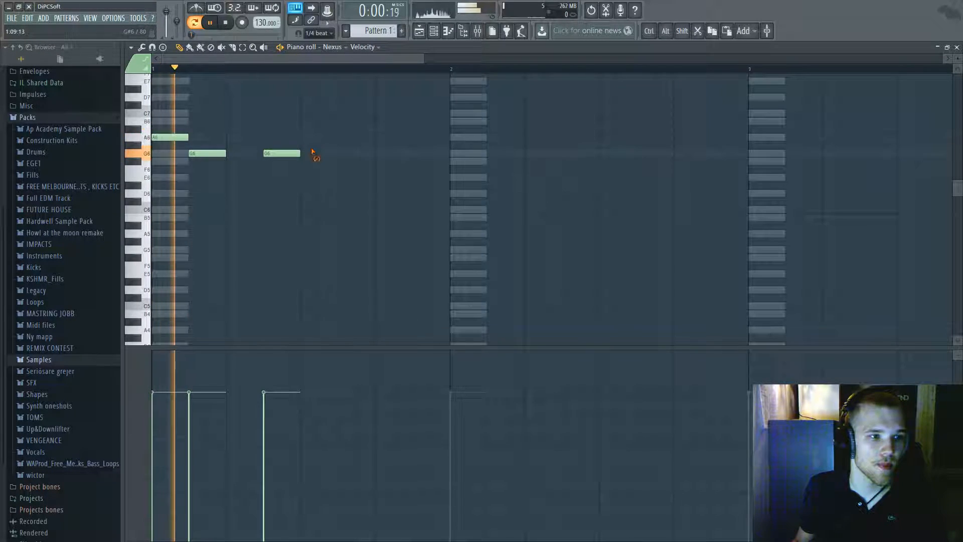
pyautogui.press('space')
pyautogui.click(337, 154)
pyautogui.press('space')
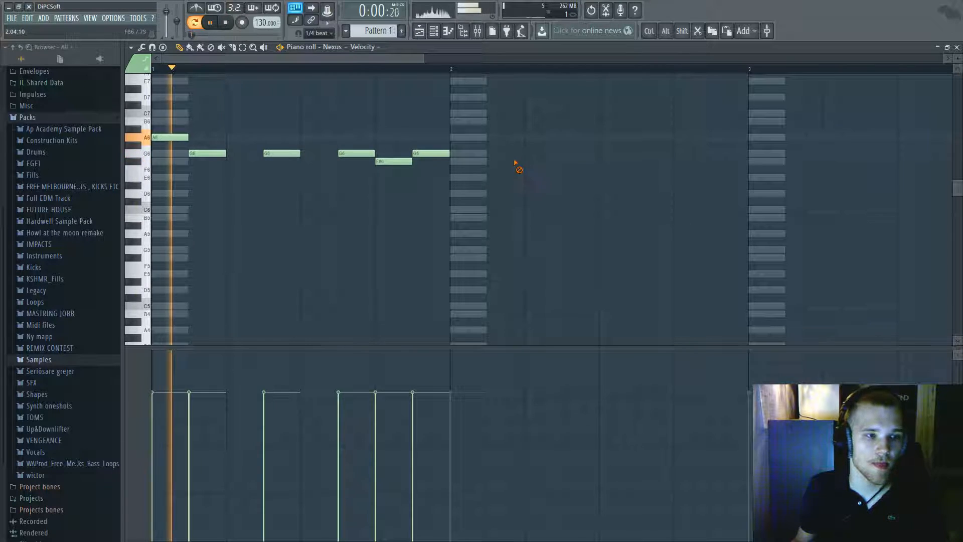
# Add two A6 notes at the beginning of bar 2 and play the melody back
pyautogui.press('space')
pyautogui.click(459, 138)
pyautogui.click(506, 138)
pyautogui.press('space')
pyautogui.press('space')
# Try a G#6 in place of bar 1's second G6, and a G6 placed a quarter beat earlier
pyautogui.click(267, 146)
pyautogui.press('space')
pyautogui.press('space')
pyautogui.rightClick(276, 153)
pyautogui.rightClick(281, 146)
pyautogui.press('space')
pyautogui.click(267, 154)
pyautogui.press('space')
pyautogui.press('space')
pyautogui.rightClick(284, 155)
pyautogui.click(260, 153)
pyautogui.press('space')
pyautogui.press('space')
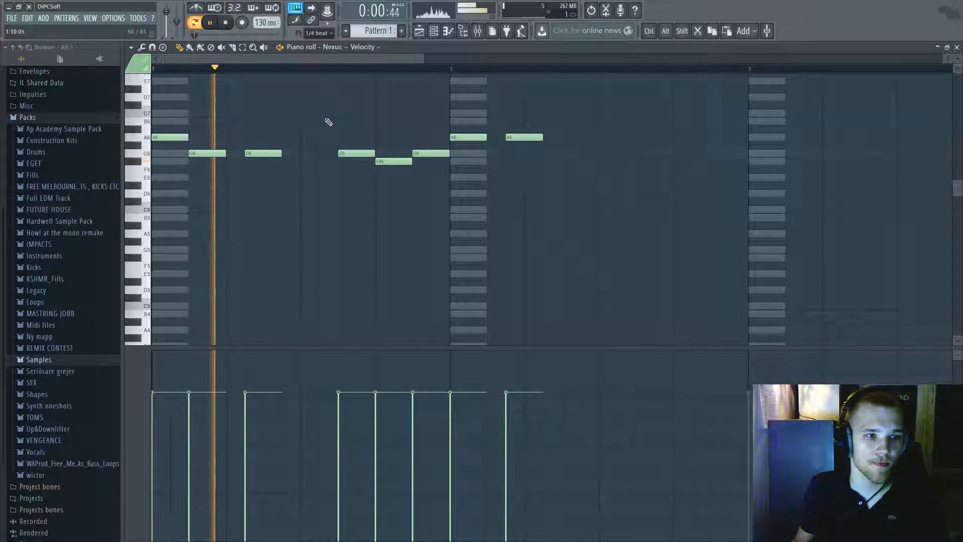
# Put the second G6 back at its original spot in bar 1, redraw the third G6 and play the phrase
pyautogui.press('space')
pyautogui.rightClick(272, 153)
pyautogui.press('space')
pyautogui.click(271, 153)
pyautogui.press('space')
pyautogui.rightClick(356, 153)
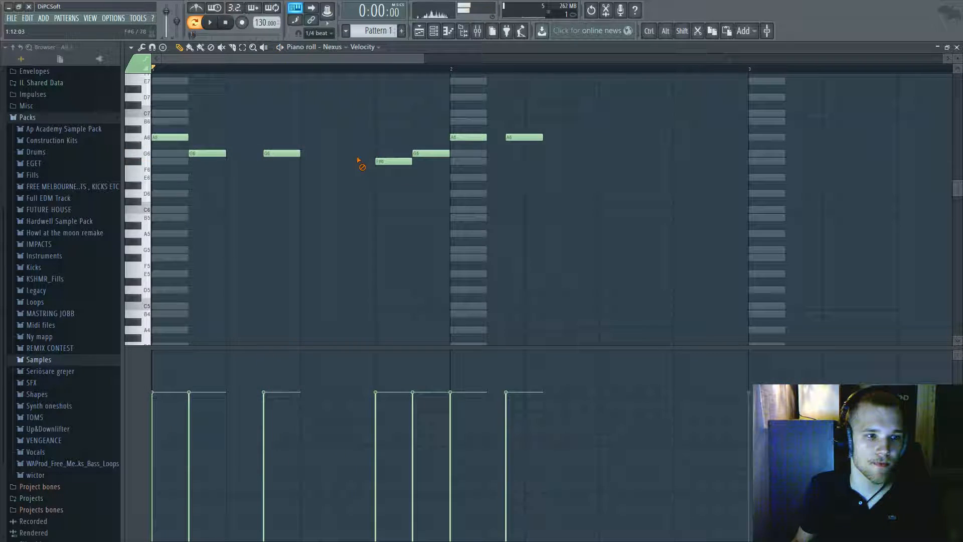
pyautogui.press('space')
pyautogui.moveTo(332, 154); pyautogui.dragTo(343, 154)
pyautogui.press('space')
pyautogui.press('space')
pyautogui.press('space')
# Play from bar 2 and complete that bar with G6, B6, A6 and G6 notes
pyautogui.click(452, 69)
pyautogui.press('space')
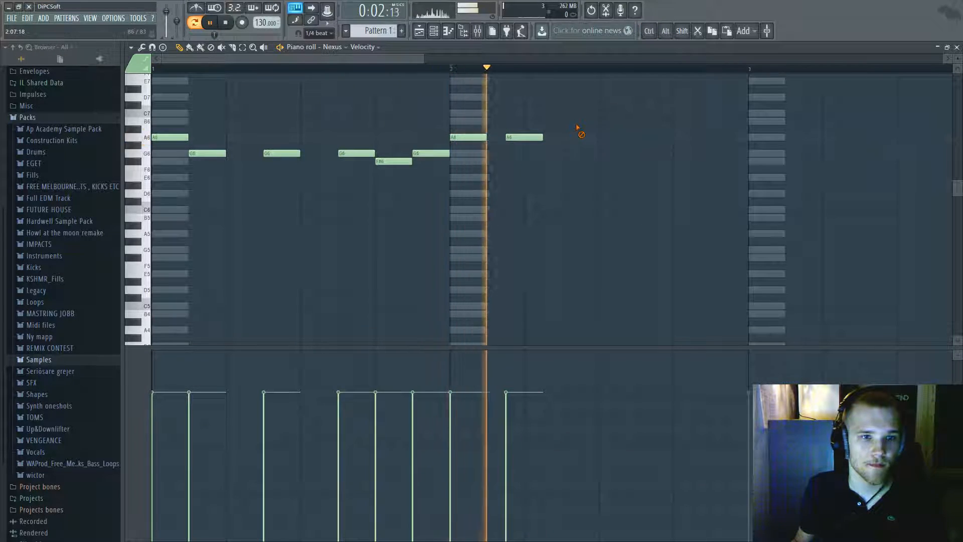
pyautogui.press('space')
pyautogui.click(565, 153)
pyautogui.rightClick(576, 154)
pyautogui.press('space')
pyautogui.press('space')
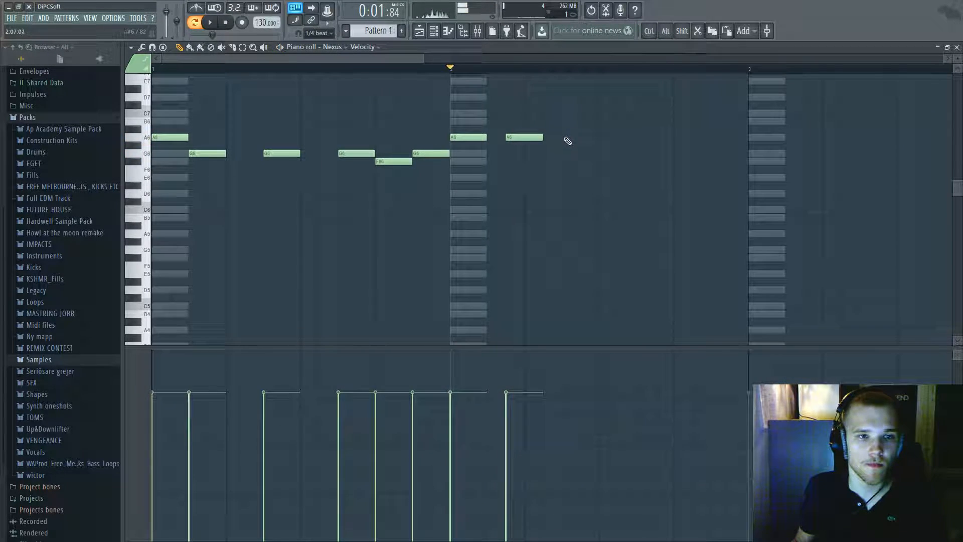
pyautogui.moveTo(564, 149); pyautogui.dragTo(564, 157)
pyautogui.press('space')
pyautogui.press('space')
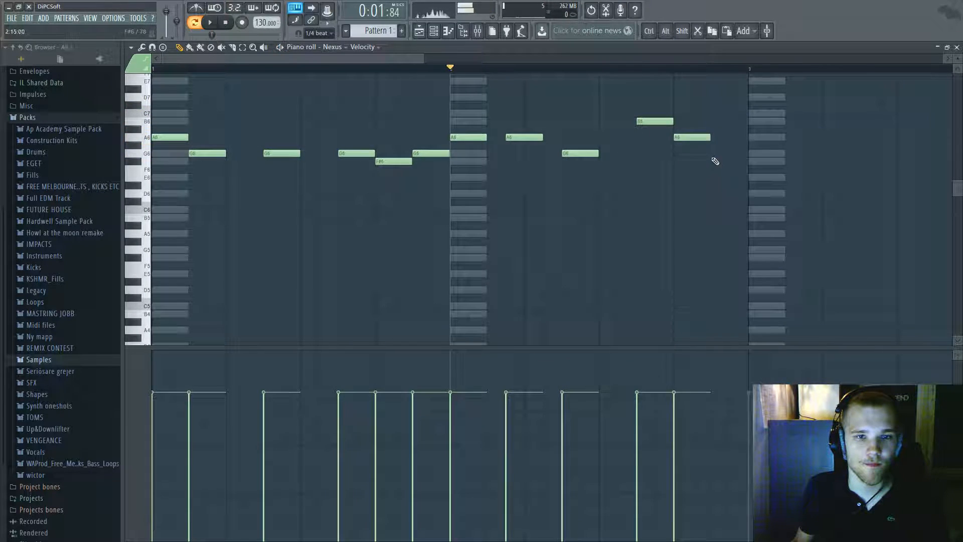
pyautogui.click(713, 153)
pyautogui.press('space')
pyautogui.doubleClick(758, 119)
pyautogui.press('space')
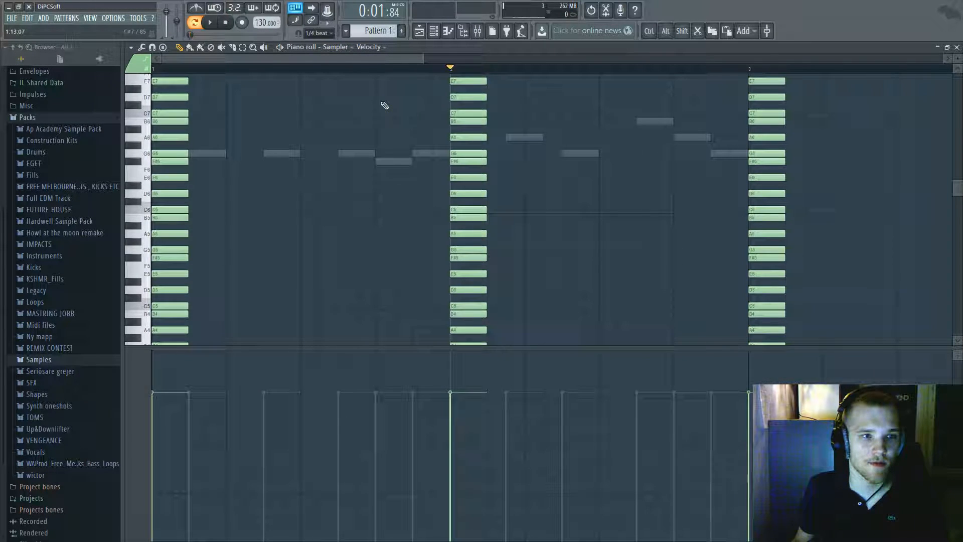
pyautogui.click(957, 47)
pyautogui.click(415, 121)
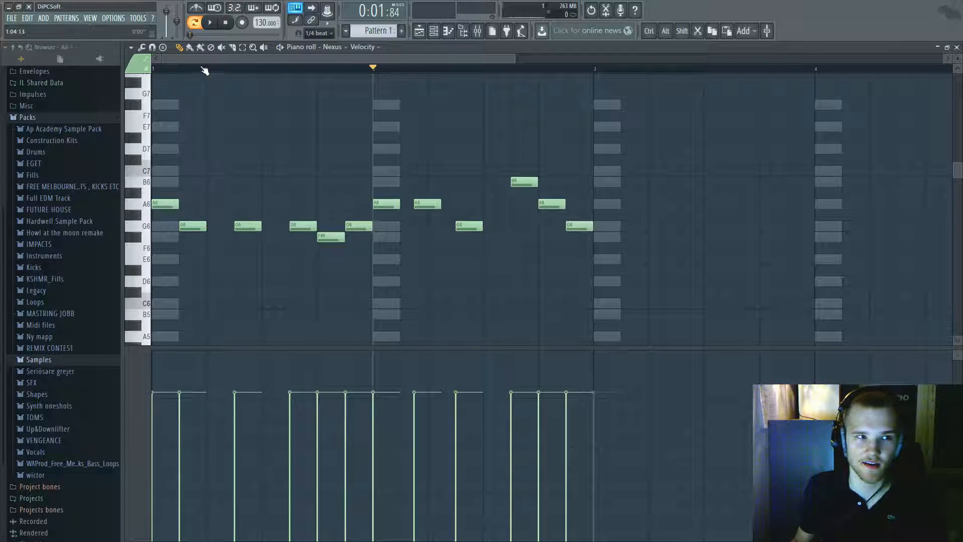
# Extend the Nexus melody through bars 3 and 4 with C7, B6 and A6 notes
pyautogui.scroll(-3, 219, 140)
pyautogui.press('space')
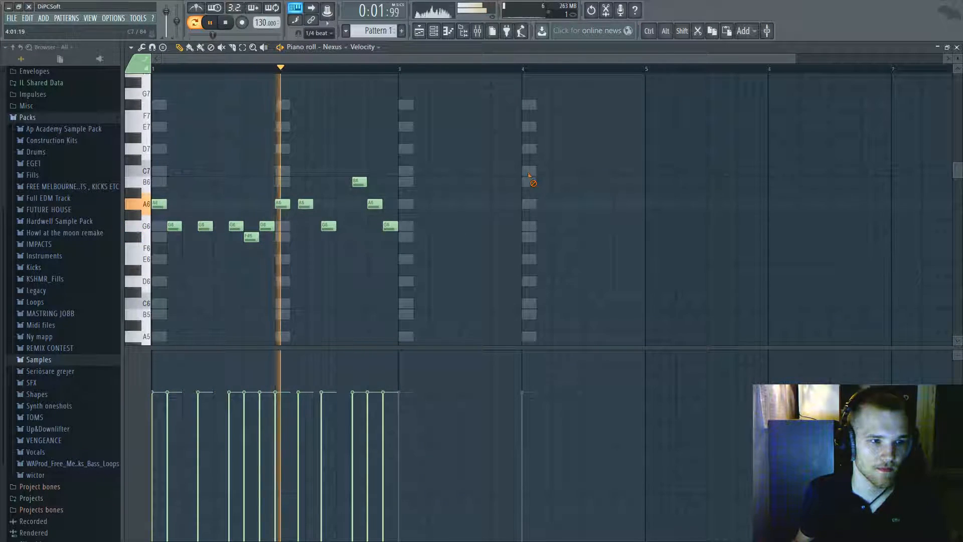
pyautogui.press('space')
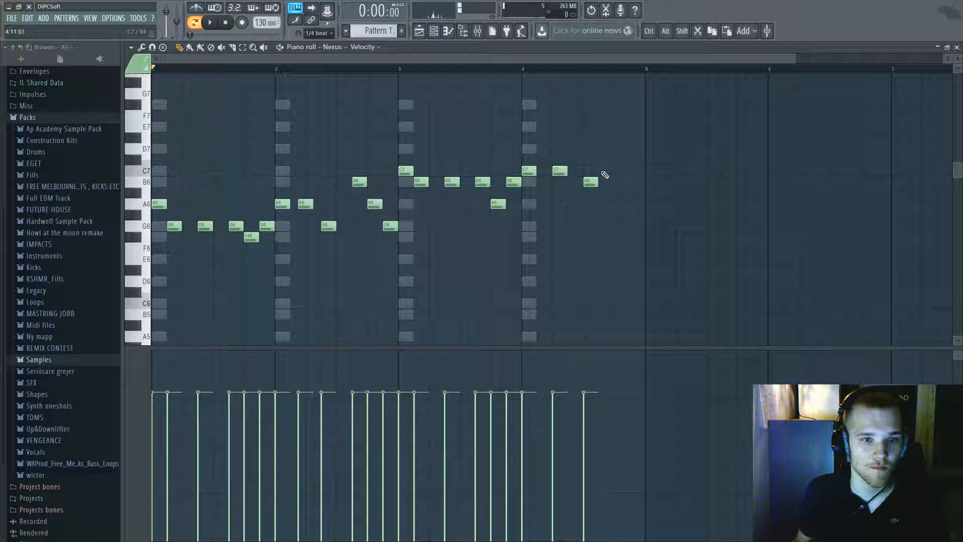
pyautogui.press('space')
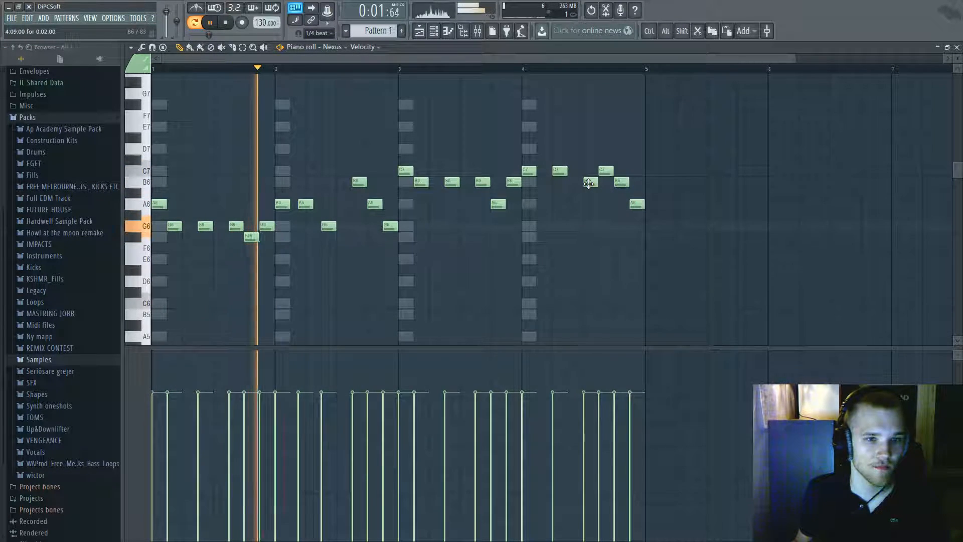
# Shift bar 4's second C7 a quarter beat earlier and the B6 after it half a beat earlier, checking by playback
pyautogui.moveTo(590, 184); pyautogui.dragTo(554, 173)
pyautogui.click(576, 182)
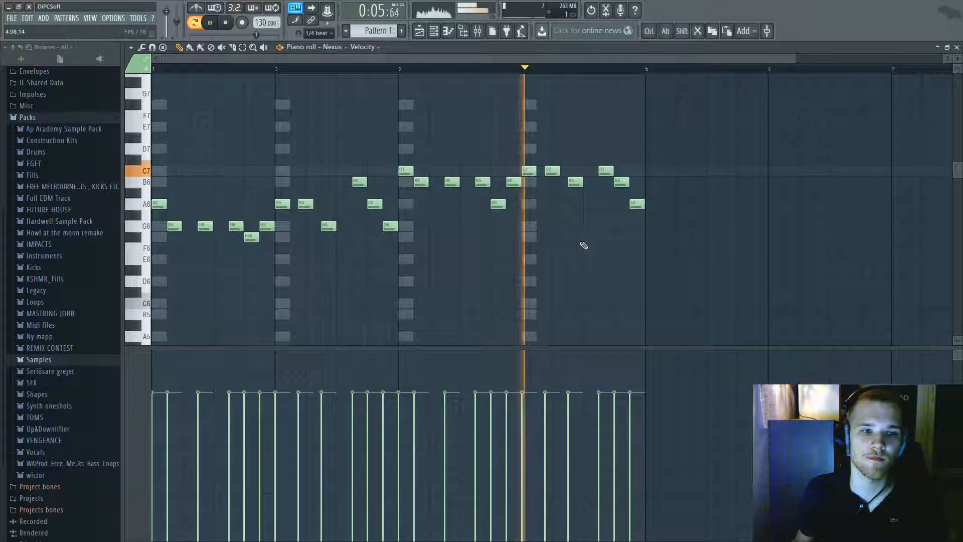
pyautogui.press('space')
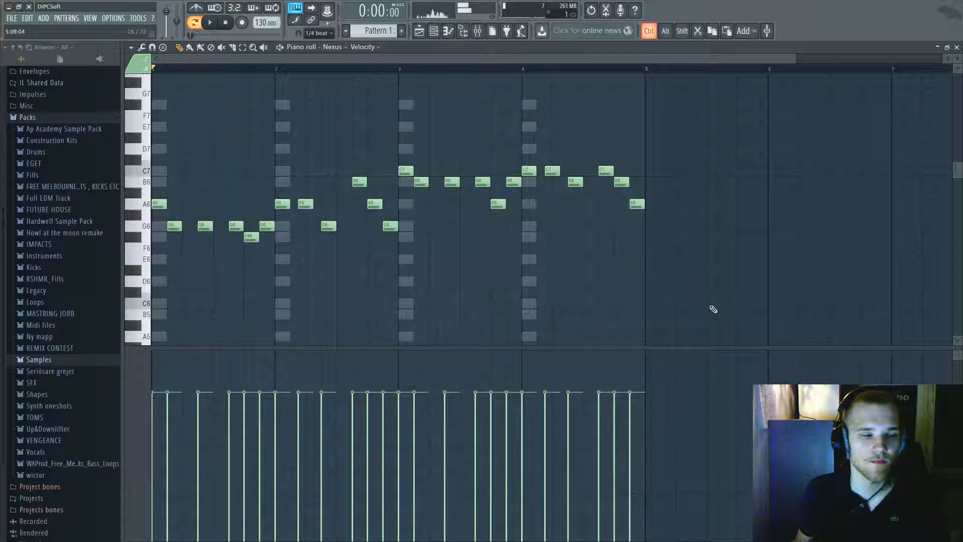
# Play the melody and try moving bar 1's last G6 down to an out-of-scale D#6
pyautogui.scroll(-3, 499, 244)
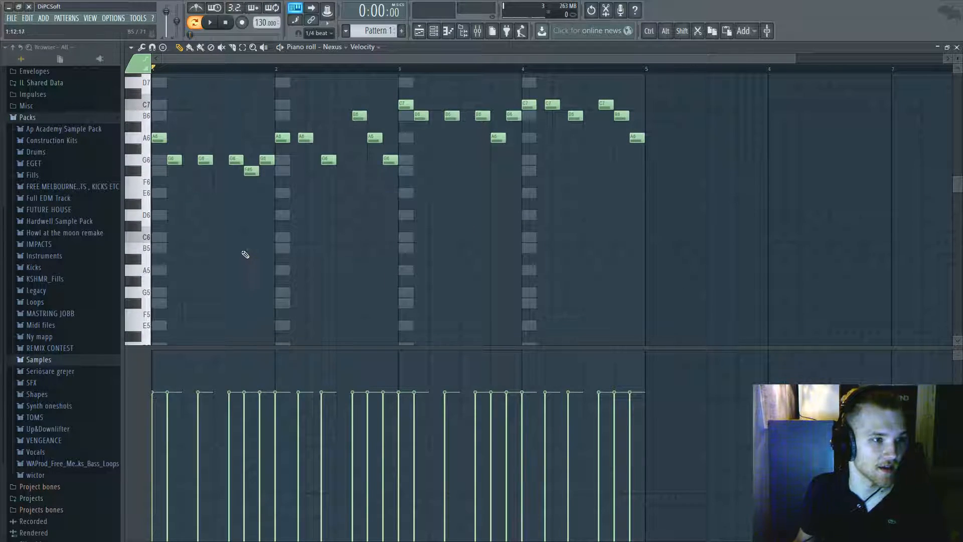
pyautogui.scroll(-2, 251, 255)
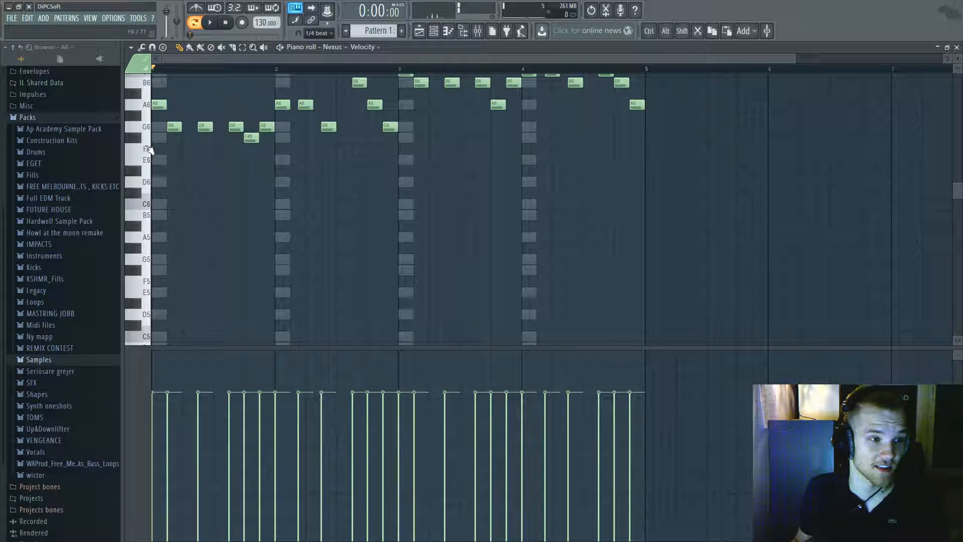
pyautogui.scroll(4, 170, 215)
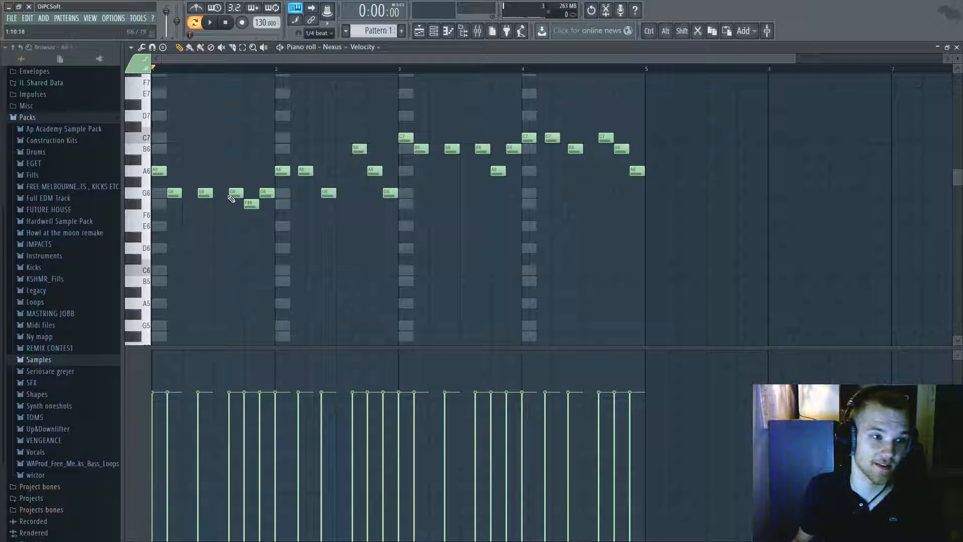
pyautogui.press('space')
pyautogui.press('space')
pyautogui.click(234, 195)
pyautogui.press('space')
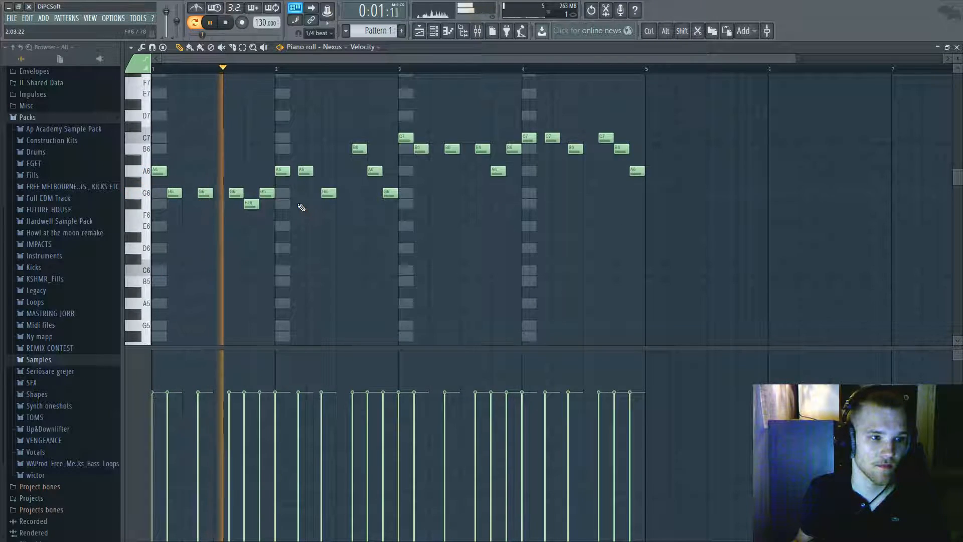
pyautogui.moveTo(270, 190); pyautogui.dragTo(271, 238)
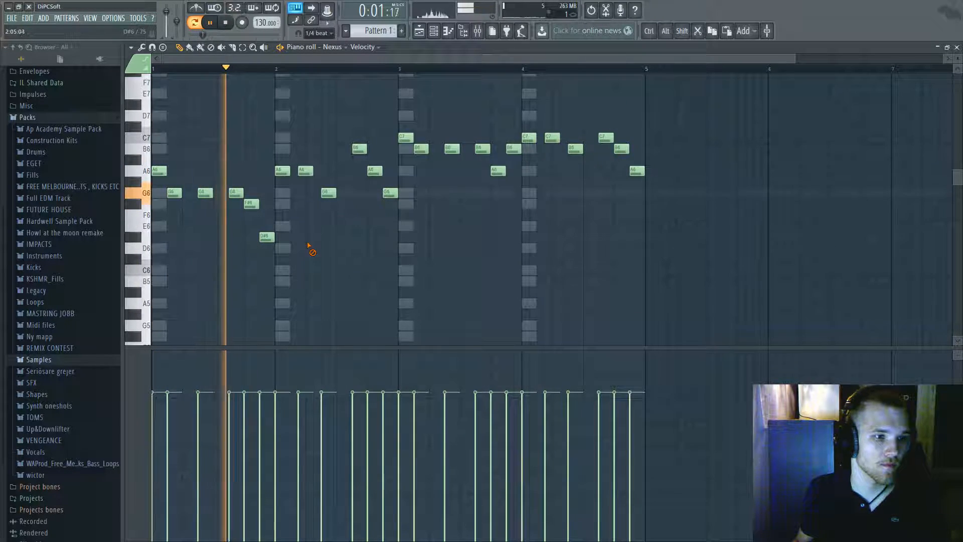
pyautogui.rightClick(275, 238)
pyautogui.press('space')
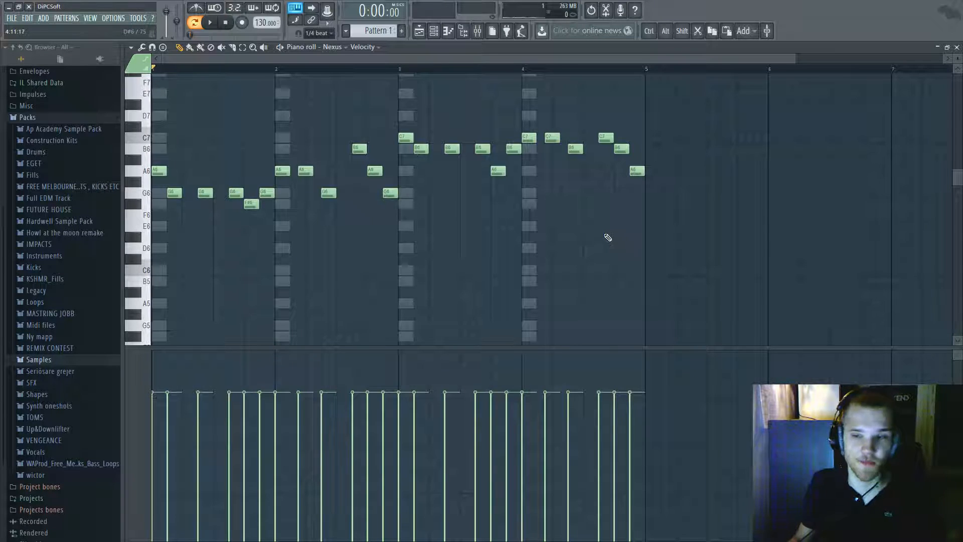
# Add a D6 harmony note beneath each melody note in bar 1
pyautogui.scroll(-3, 221, 280)
pyautogui.click(146, 290)
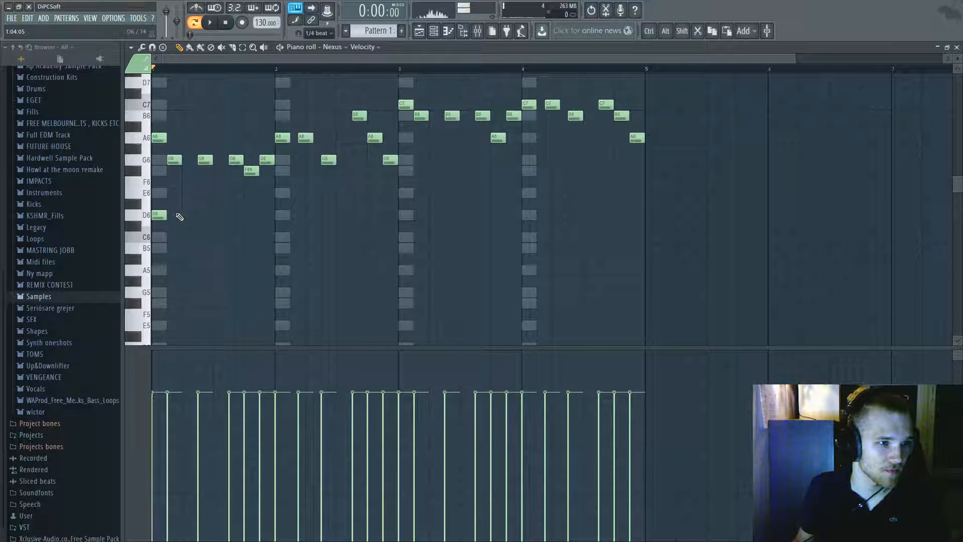
pyautogui.scroll(2, 171, 219)
pyautogui.click(174, 216)
pyautogui.click(223, 215)
pyautogui.press('space')
pyautogui.moveTo(258, 214); pyautogui.dragTo(314, 213)
pyautogui.press('space')
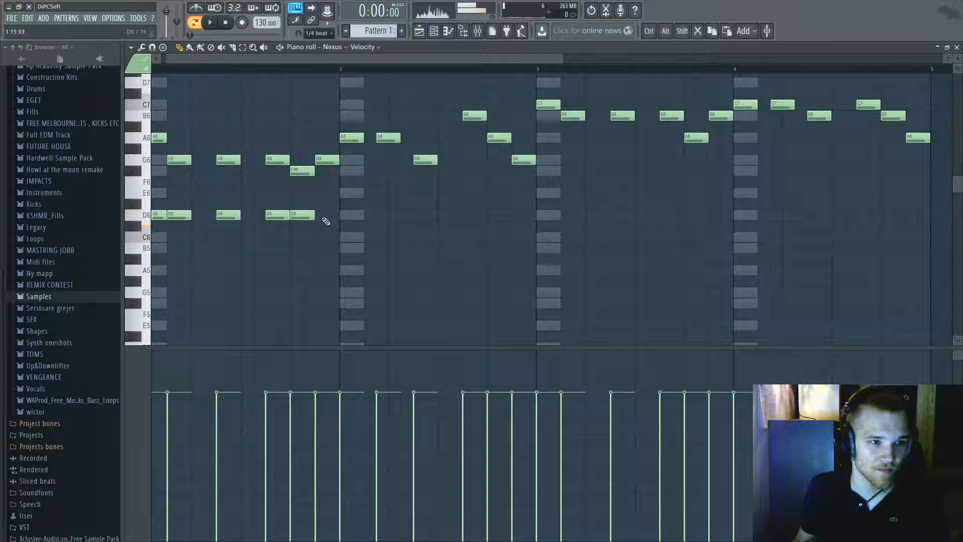
pyautogui.scroll(-2, 316, 216)
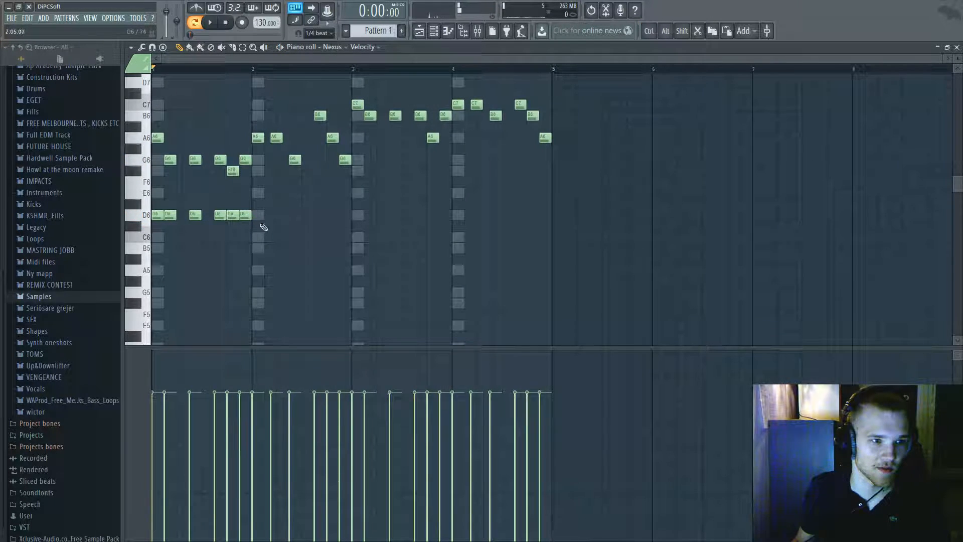
# Try an E6 harmony note beneath the first melody note of bar 2, then delete it
pyautogui.press('space')
pyautogui.click(258, 193)
pyautogui.click(277, 193)
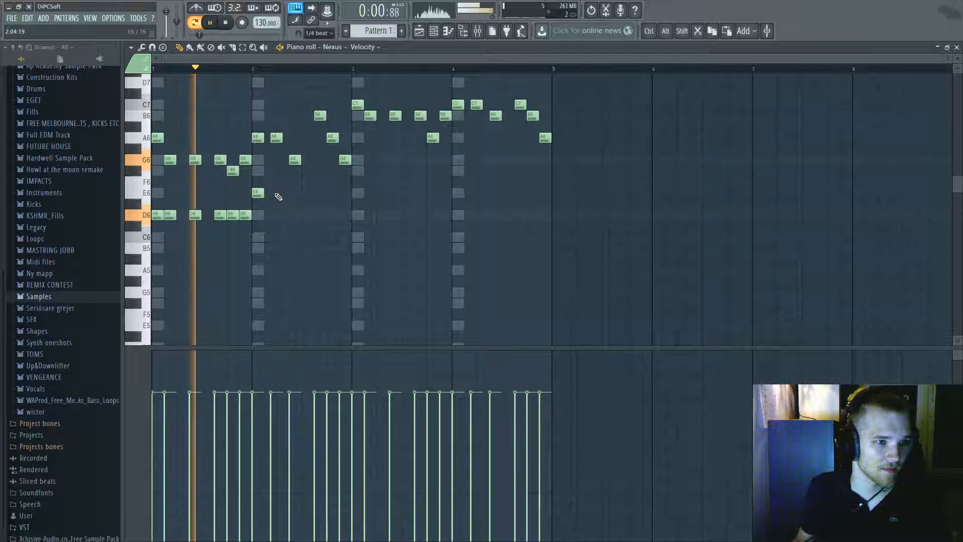
pyautogui.scroll(2, 294, 191)
pyautogui.rightClick(273, 192)
pyautogui.rightClick(242, 192)
pyautogui.press('space')
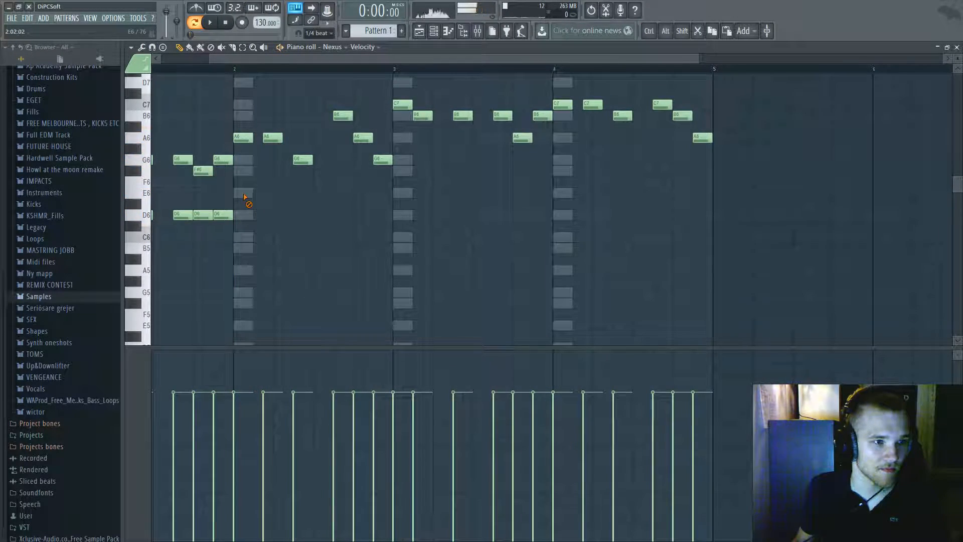
# Try B5 and A5 harmony notes beneath bar 2's melody, checking by playback
pyautogui.press('space')
pyautogui.click(273, 248)
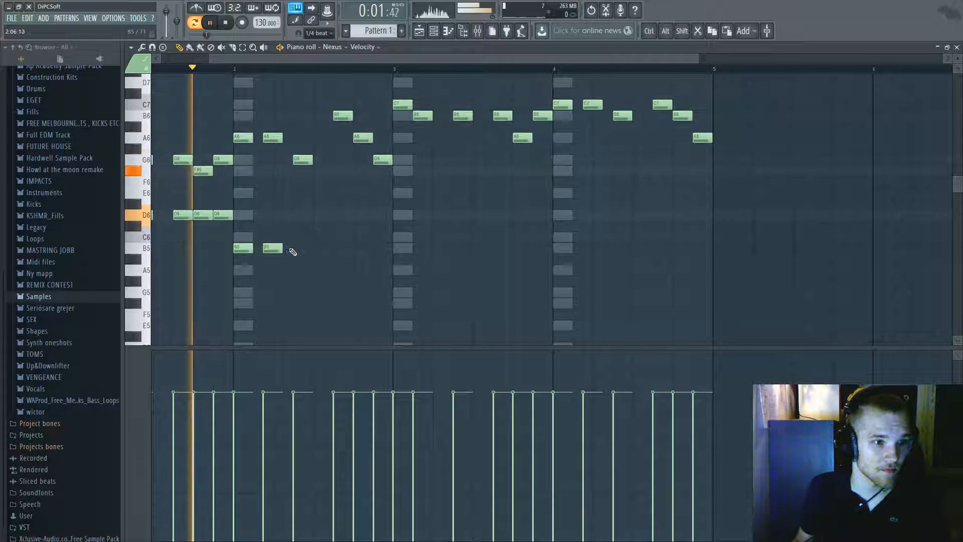
pyautogui.press('space')
pyautogui.click(301, 269)
pyautogui.click(343, 269)
pyautogui.click(375, 270)
pyautogui.press('space')
# Try another pitch for bar 2's harmony notes, undo it, and move them to D6
pyautogui.moveTo(377, 268); pyautogui.dragTo(251, 237)
pyautogui.press('space')
pyautogui.hotkey('ctrl', 'z')
pyautogui.moveTo(243, 270); pyautogui.dragTo(250, 214)
pyautogui.keyDown('ctrl'); pyautogui.click(474, 192); pyautogui.keyUp('ctrl')
pyautogui.press('space')
# Add a D6 harmony note beneath each melody note in bars 3 and 4
pyautogui.click(396, 218)
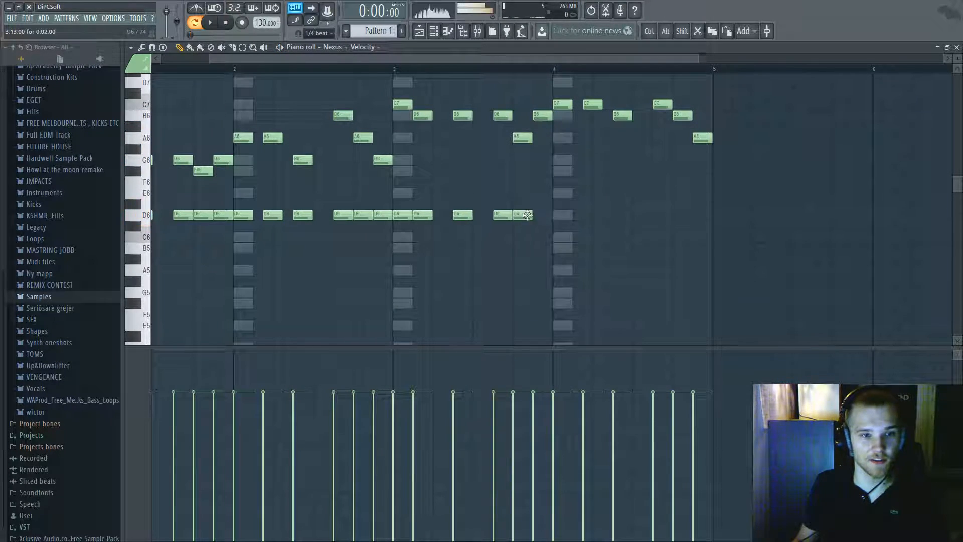
pyautogui.moveTo(596, 207); pyautogui.dragTo(566, 206)
pyautogui.keyDown('ctrl'); pyautogui.click(598, 242); pyautogui.keyUp('ctrl')
pyautogui.scroll(-2, 642, 213)
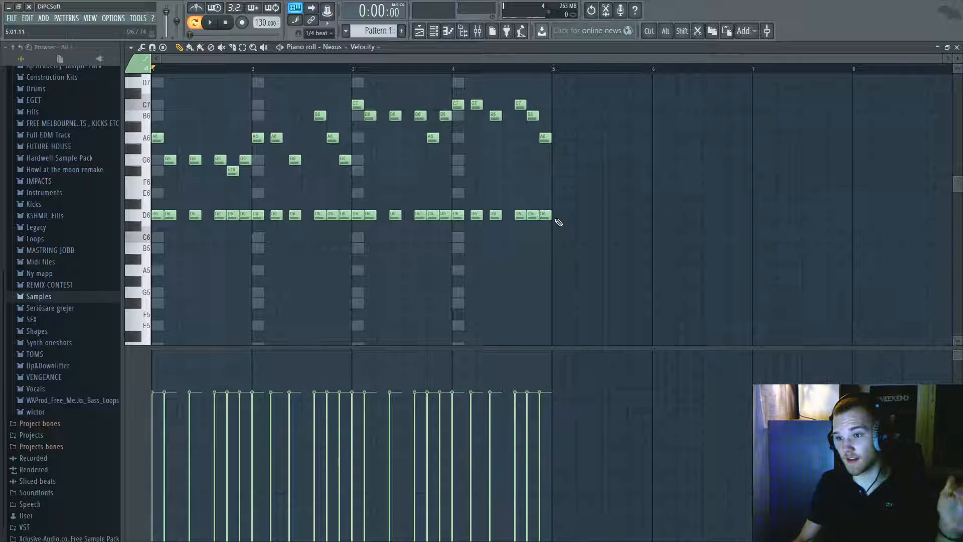
# Test low notes at the start of bar 1, then add A4 bass notes following bar 1's melody rhythm
pyautogui.scroll(-3, 258, 230)
pyautogui.scroll(3, 286, 236)
pyautogui.scroll(-2, 318, 241)
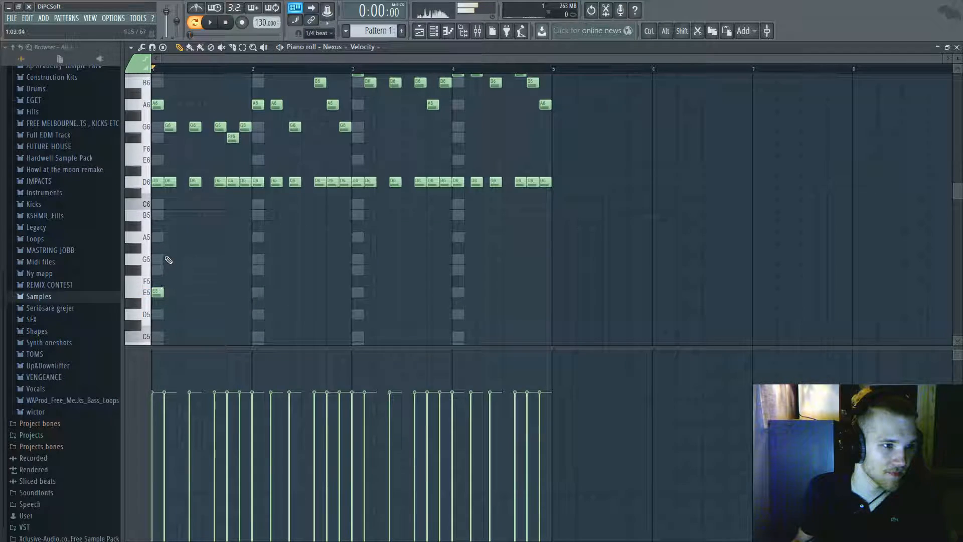
pyautogui.press('space')
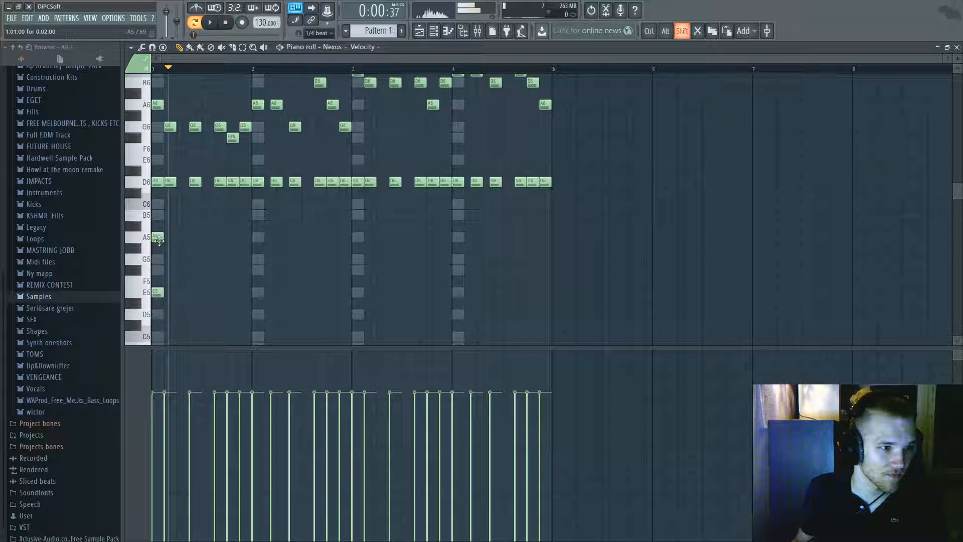
pyautogui.hotkey('ctrl', 'Down')
pyautogui.press('space')
pyautogui.moveTo(159, 322); pyautogui.dragTo(156, 300)
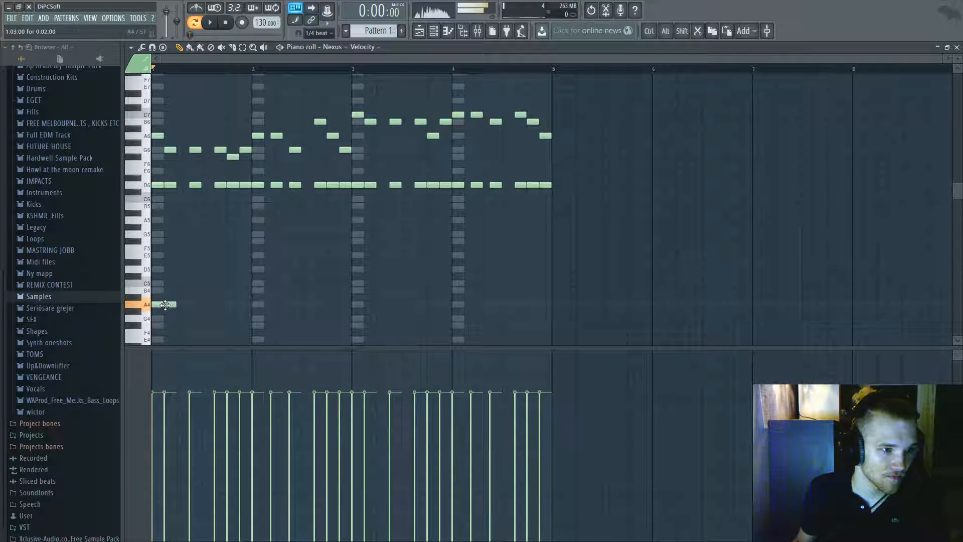
pyautogui.click(194, 304)
pyautogui.click(211, 304)
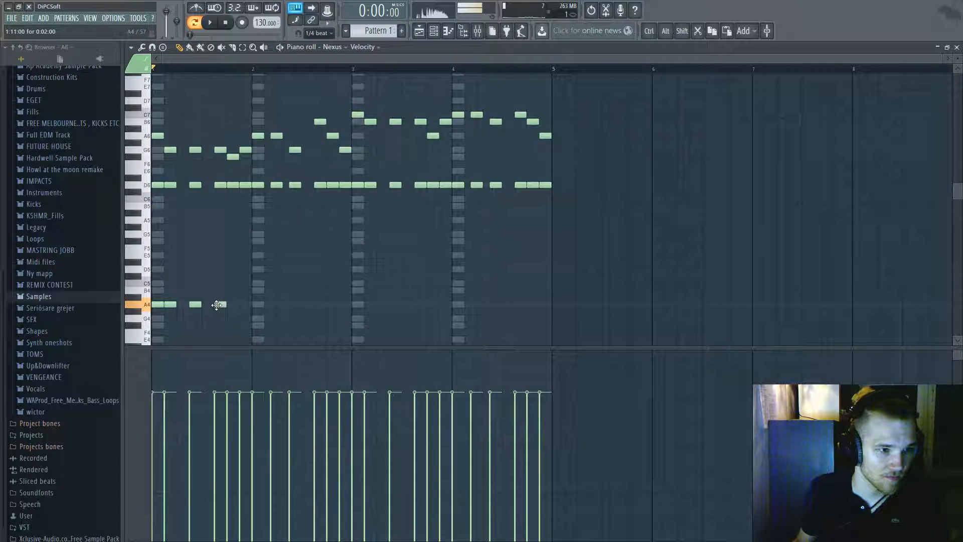
# Move the entire D6 harmony row down one octave to D5 and listen to it
pyautogui.moveTo(637, 161); pyautogui.dragTo(60, 195)
pyautogui.hotkey('ctrl', 'Down')
pyautogui.press('space')
# Continue the A4 bass notes beneath bar 2's melody and delete the whole D5 harmony row
pyautogui.click(276, 305)
pyautogui.click(294, 305)
pyautogui.press('space')
pyautogui.press('space')
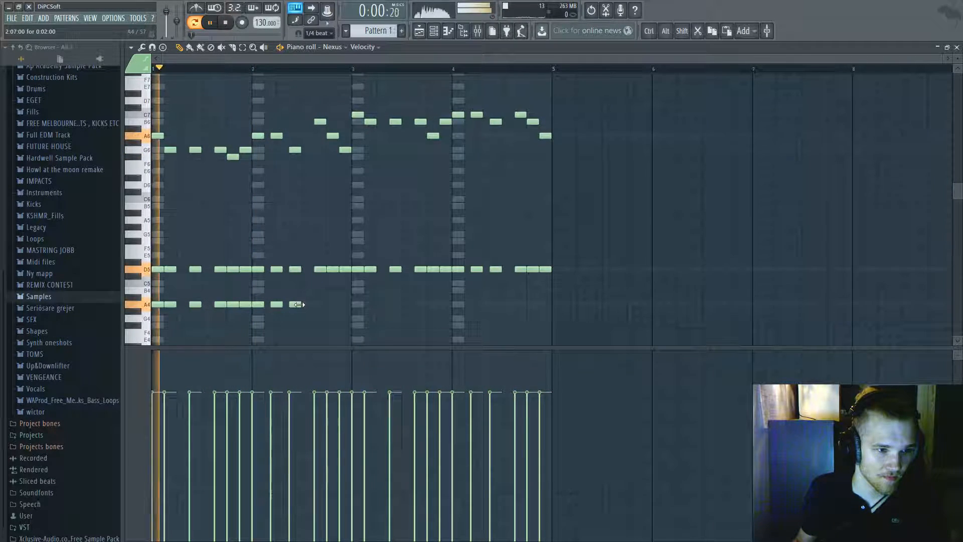
pyautogui.click(320, 304)
pyautogui.click(339, 304)
pyautogui.press('space')
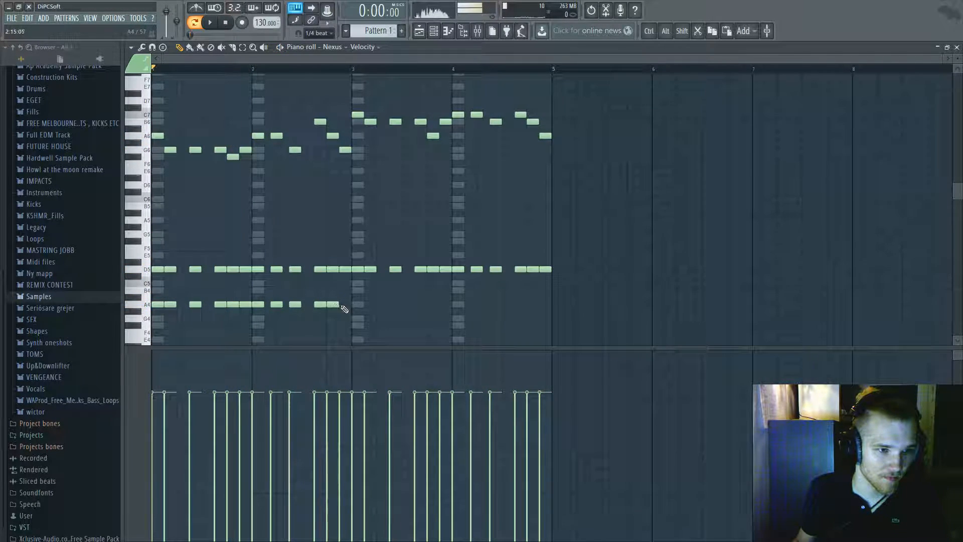
pyautogui.moveTo(599, 276); pyautogui.dragTo(19, 252)
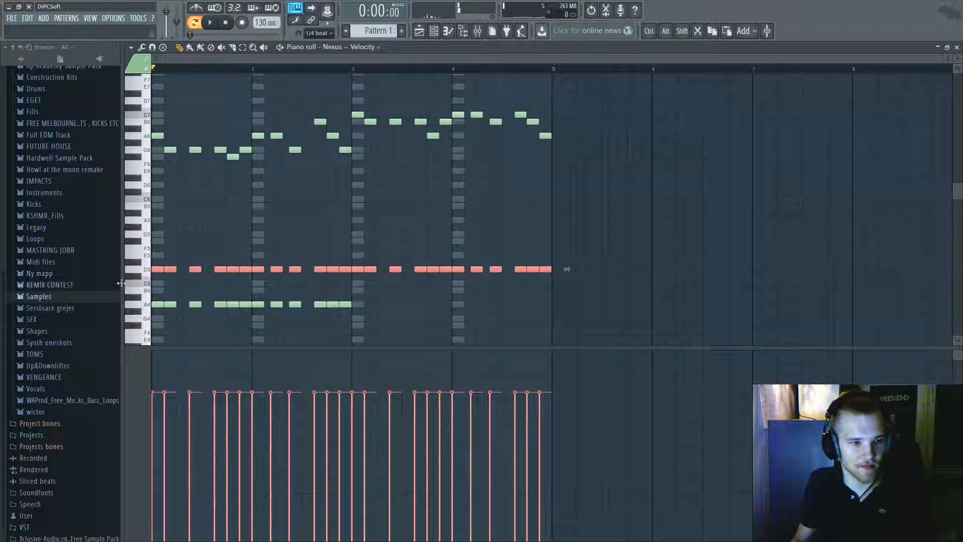
pyautogui.press('Delete')
# Set the bass notes to E4 in bar 2, C4 in bar 3 and G4 in bar 4, checking by playback
pyautogui.scroll(-3, 424, 286)
pyautogui.moveTo(429, 286); pyautogui.dragTo(462, 278)
pyautogui.press('space')
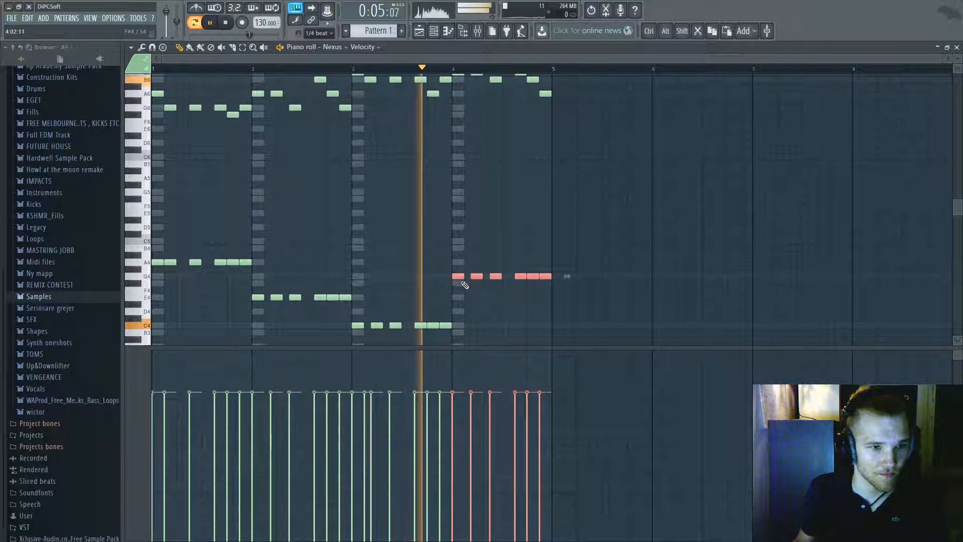
pyautogui.press('space')
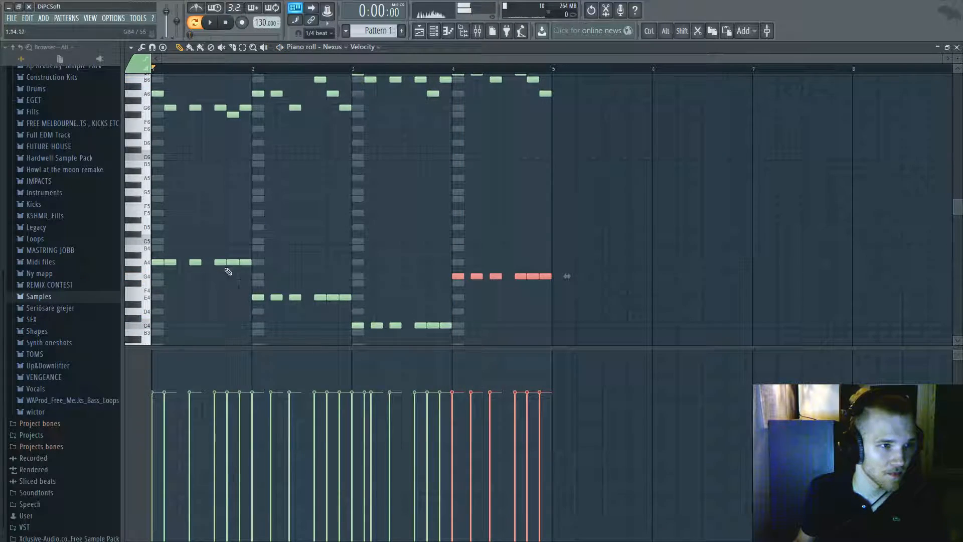
# Shift bar 3's second C4 bass note a quarter beat earlier to line up with the melody
pyautogui.keyDown('ctrl'); pyautogui.scroll(2, 246, 274); pyautogui.keyUp('ctrl')
pyautogui.scroll(1, 350, 326)
pyautogui.keyDown('ctrl'); pyautogui.scroll(1, 329, 323); pyautogui.keyUp('ctrl')
pyautogui.keyDown('ctrl'); pyautogui.scroll(-2, 241, 288); pyautogui.keyUp('ctrl')
pyautogui.keyDown('ctrl'); pyautogui.scroll(2, 189, 267); pyautogui.keyUp('ctrl')
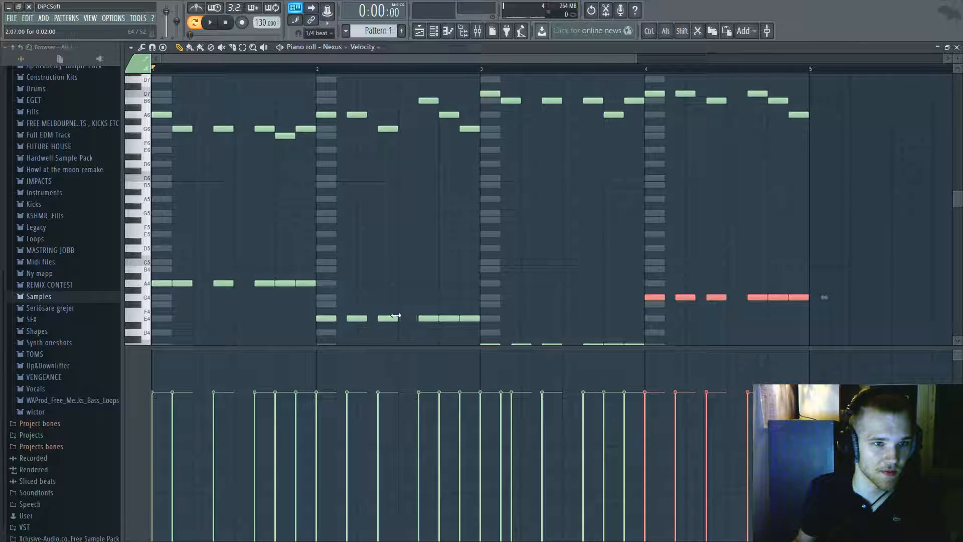
pyautogui.scroll(-3, 476, 279)
pyautogui.moveTo(521, 282); pyautogui.dragTo(511, 281)
pyautogui.scroll(2, 542, 300)
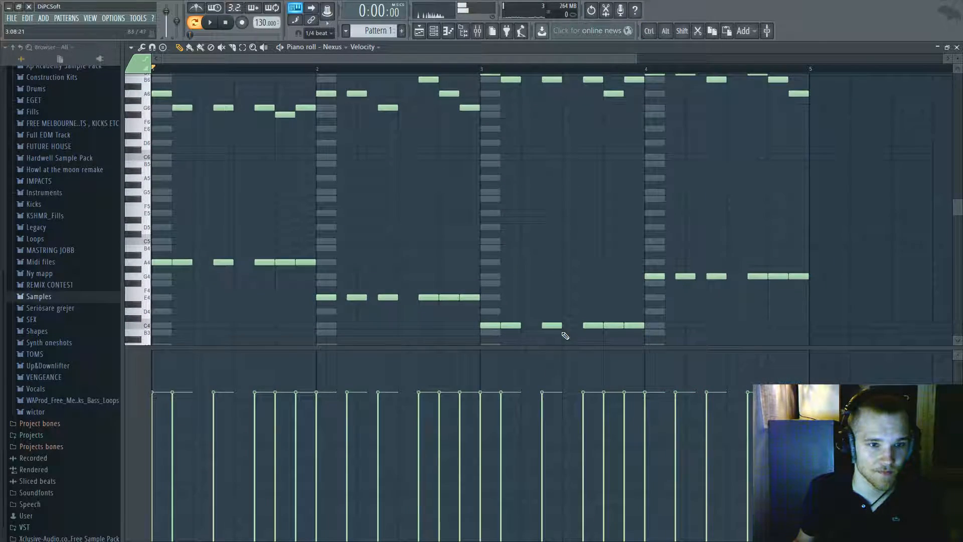
pyautogui.scroll(2, 564, 330)
pyautogui.scroll(-2, 600, 338)
pyautogui.keyDown('ctrl'); pyautogui.scroll(-2, 677, 311); pyautogui.keyUp('ctrl')
# Try bar 4's bass notes at D4, then lower them to A3, auditioning the change by playback
pyautogui.press('space')
pyautogui.keyDown('ctrl'); pyautogui.moveTo(704, 290); pyautogui.dragTo(501, 306); pyautogui.keyUp('ctrl')
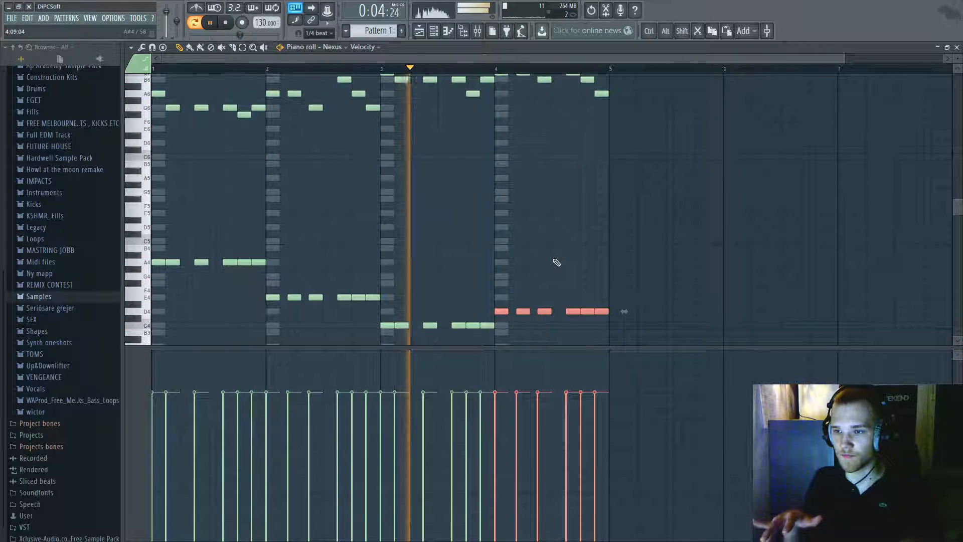
pyautogui.press('space')
pyautogui.click(496, 69)
pyautogui.press('space')
pyautogui.press('space')
pyautogui.moveTo(499, 311)
pyautogui.mouseDown()
pyautogui.moveTo(499, 275)
pyautogui.moveTo(495, 353)
pyautogui.moveTo(495, 320)
pyautogui.mouseUp()
pyautogui.press('space')
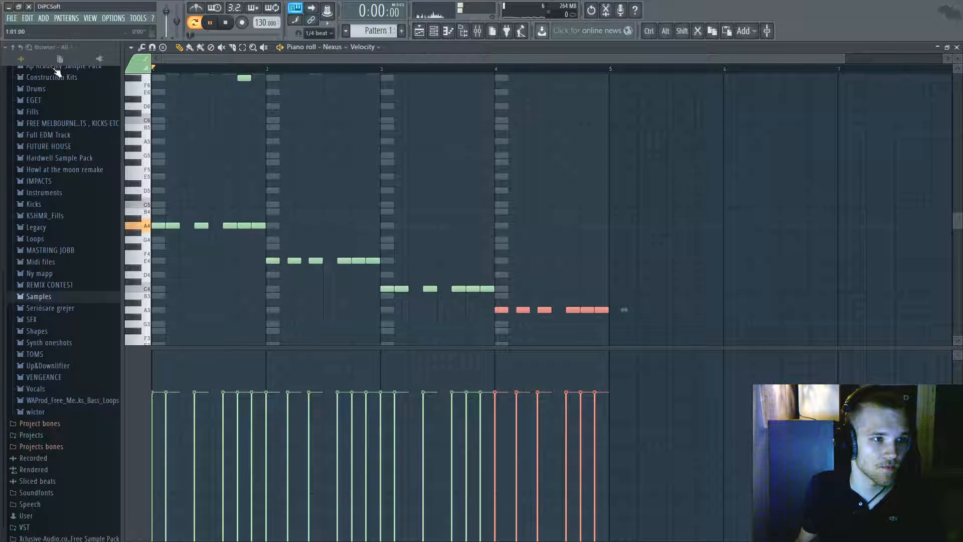
# Raise the bass notes of bars 3 and 4 one octave, to C5 and A4, and play them
pyautogui.keyDown('ctrl'); pyautogui.moveTo(684, 336); pyautogui.dragTo(388, 286); pyautogui.keyUp('ctrl')
pyautogui.scroll(3, 389, 285)
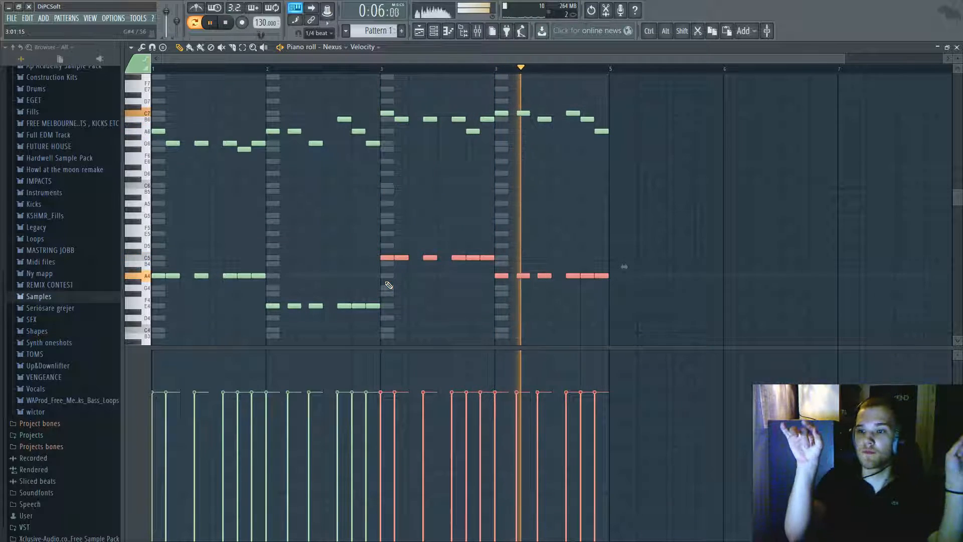
pyautogui.press('space')
# Duplicate the bass row seven semitones higher, at E5, B4, G5 and E5, with slightly lower velocity
pyautogui.moveTo(643, 322); pyautogui.dragTo(157, 228)
pyautogui.press('space')
pyautogui.press('space')
pyautogui.press('space')
pyautogui.press('space')
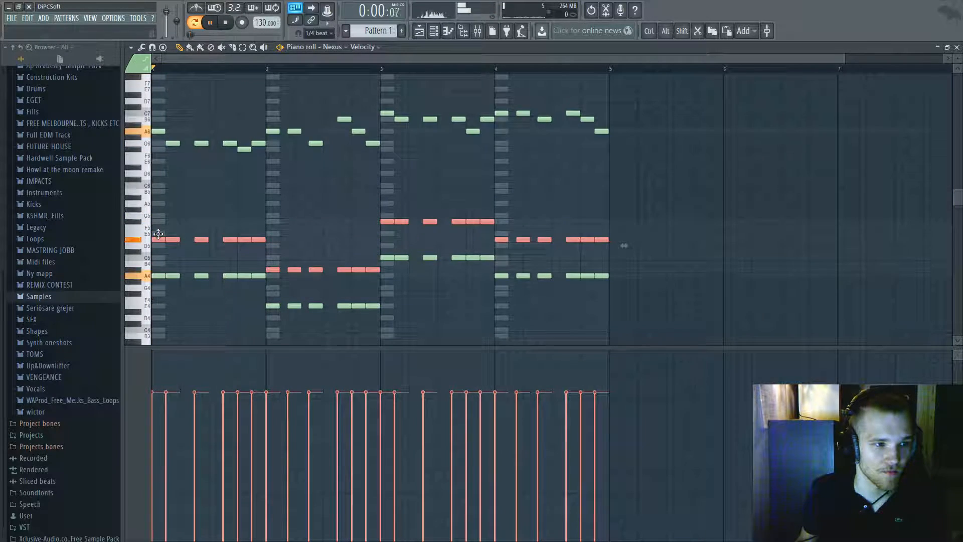
pyautogui.press('space')
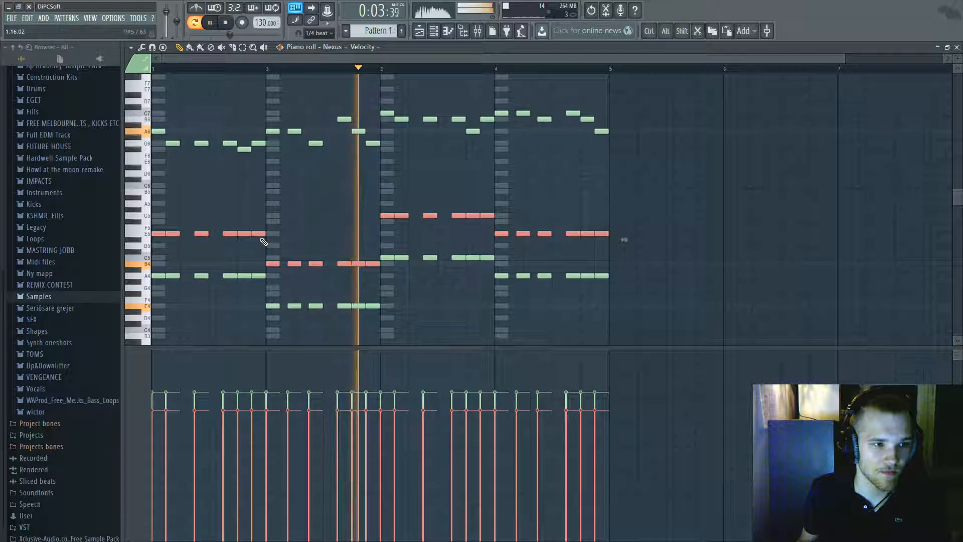
pyautogui.press('space')
pyautogui.hotkey('ctrl', 'd')
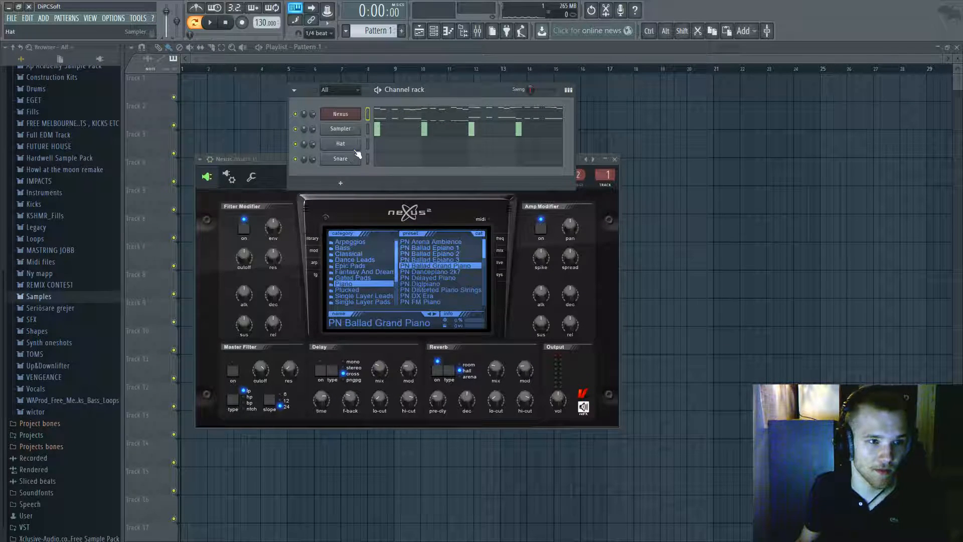
# In the Hat channel's piano roll, add C5 hits following the ghosted rhythm of bar 1
pyautogui.click(379, 145)
pyautogui.moveTo(159, 242); pyautogui.dragTo(143, 205)
pyautogui.click(185, 243)
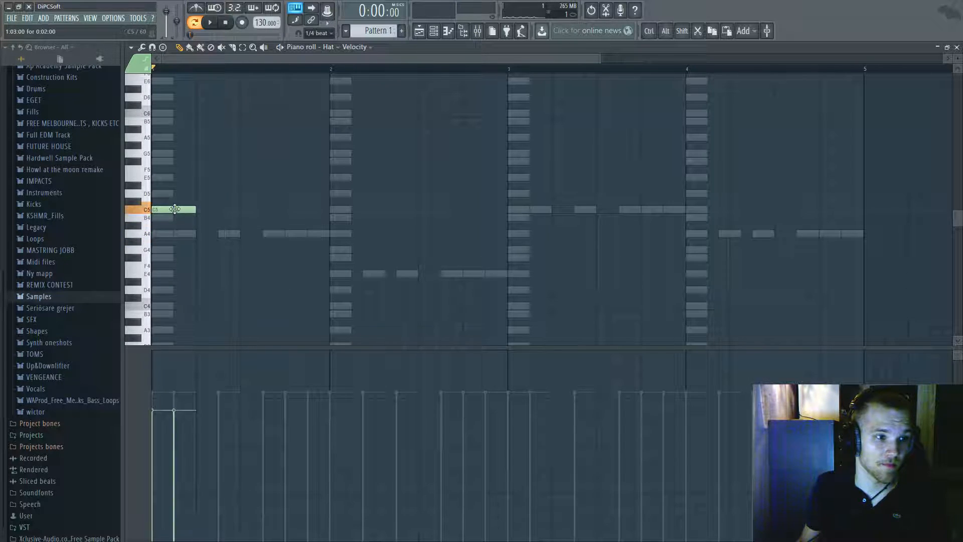
pyautogui.click(230, 209)
pyautogui.click(274, 210)
pyautogui.click(296, 209)
pyautogui.click(318, 210)
# Duplicate bar 1's hat hits into bar 2 and realign them with bar 2's ghosted rhythm
pyautogui.press('space')
pyautogui.hotkey('ctrl', 'a')
pyautogui.hotkey('ctrl', 'b')
pyautogui.press('space')
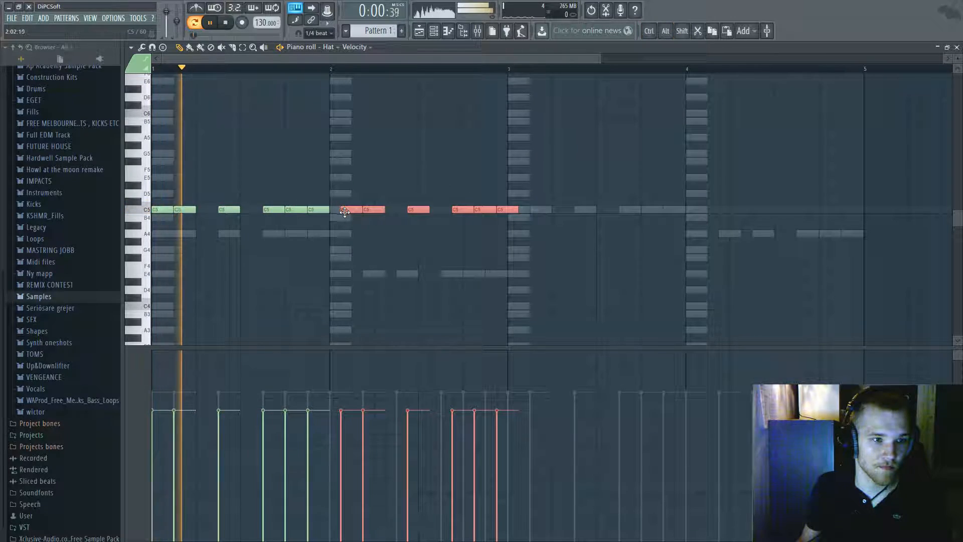
pyautogui.rightClick(363, 210)
pyautogui.click(366, 210)
pyautogui.rightClick(400, 211)
pyautogui.click(401, 210)
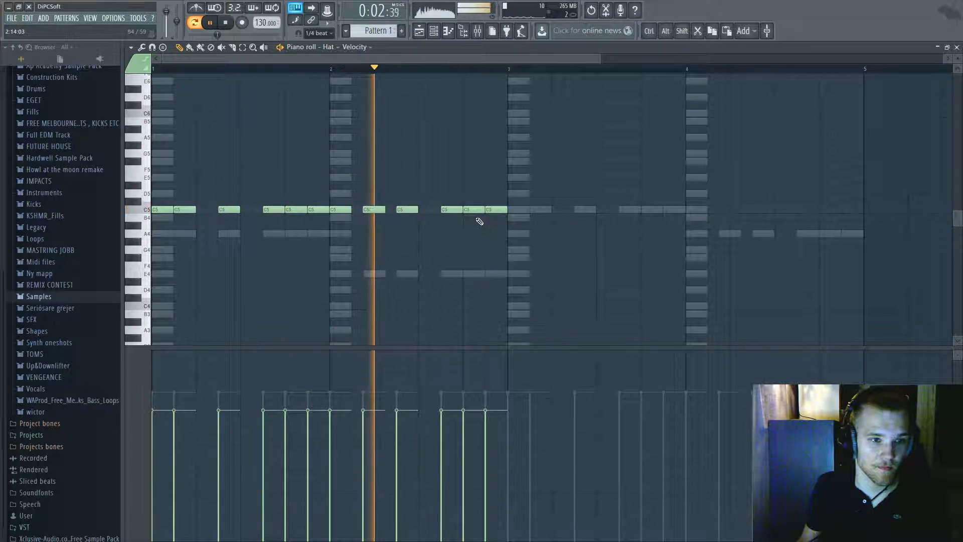
pyautogui.press('space')
# Duplicate the two-bar hat pattern into bars 3 and 4, solo the Hat channel and reopen its piano roll
pyautogui.press('Escape')
pyautogui.click(478, 143)
pyautogui.hotkey('ctrl', 'b')
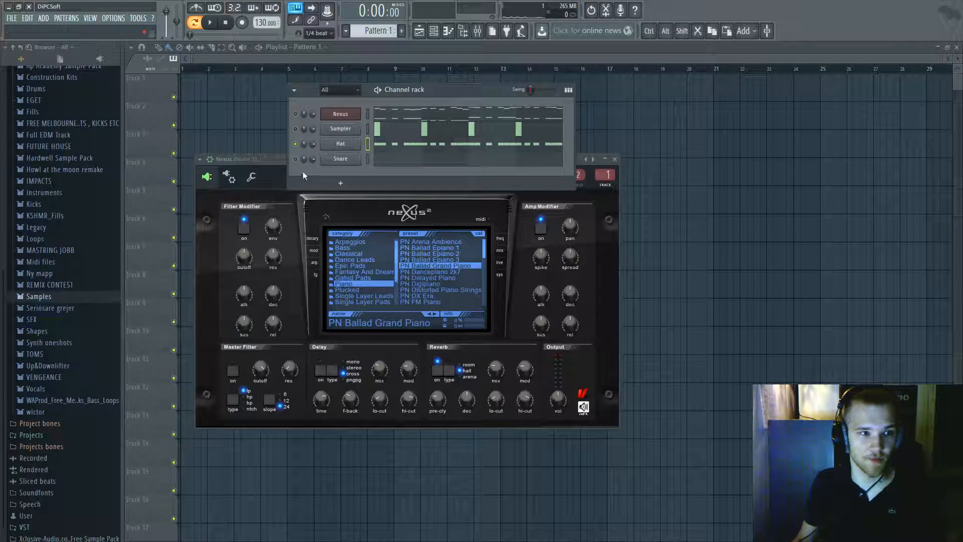
pyautogui.rightClick(300, 145)
pyautogui.click(309, 149)
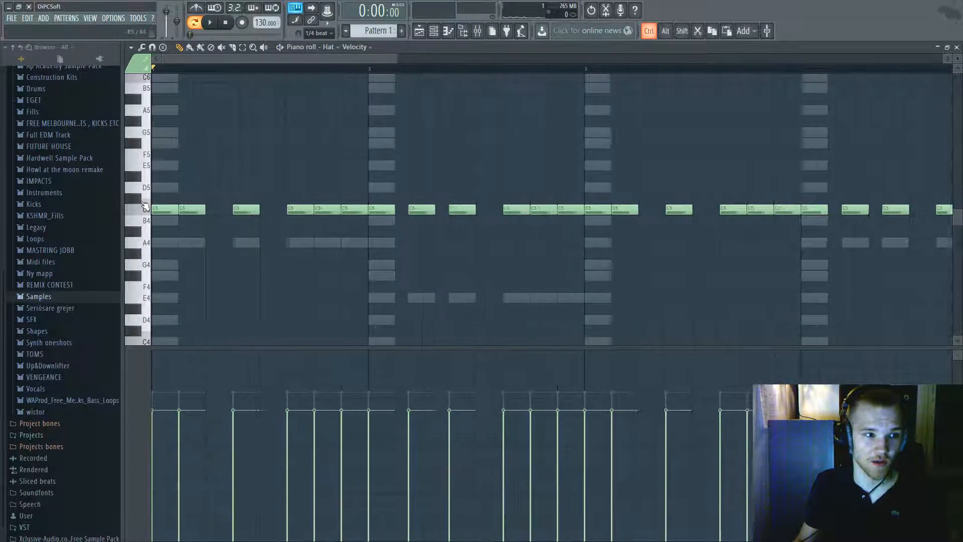
# Move bar 1's fourth and fifth hat hits a quarter beat earlier, checking by playback
pyautogui.rightClick(415, 210)
pyautogui.click(374, 210)
pyautogui.rightClick(372, 211)
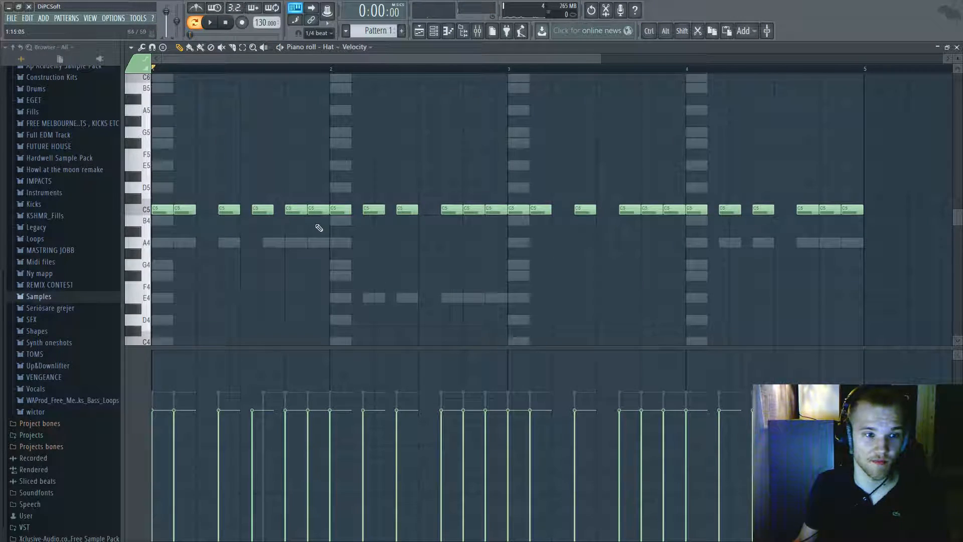
pyautogui.press('space')
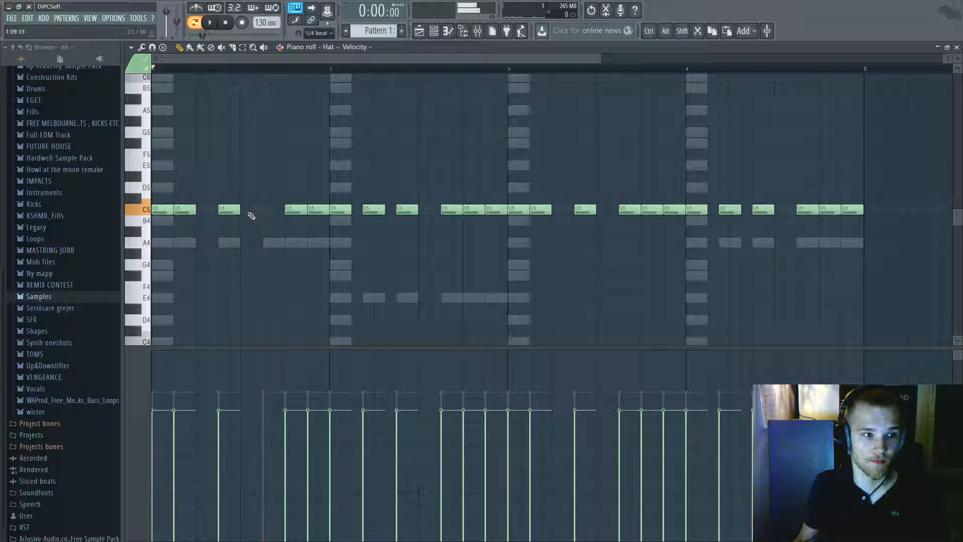
pyautogui.press('space')
pyautogui.press('space')
pyautogui.moveTo(294, 210); pyautogui.dragTo(283, 210)
pyautogui.press('space')
pyautogui.press('space')
# Replace bar 1's last hat hit with hits on steps 14 and 16, checking by playback
pyautogui.click(301, 211)
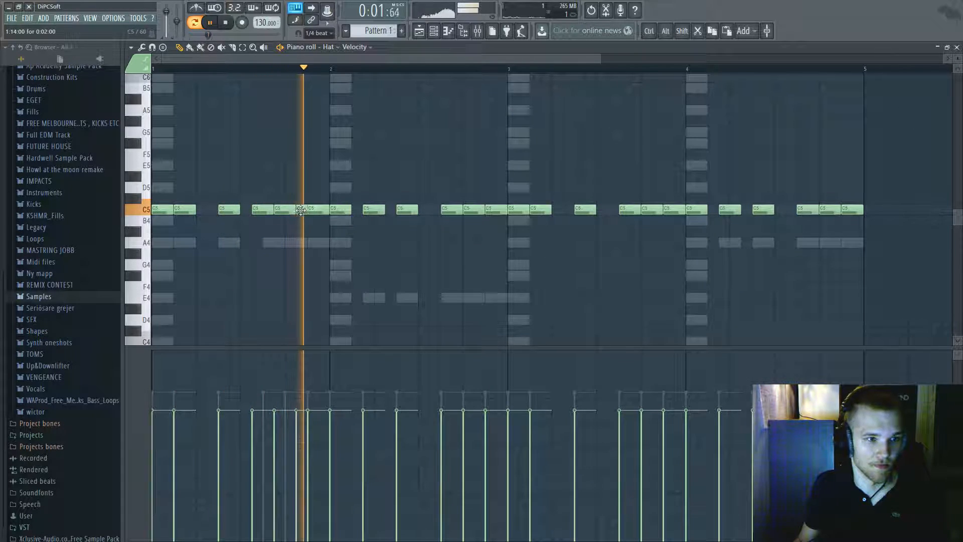
pyautogui.press('space')
pyautogui.press('space')
pyautogui.doubleClick(315, 211)
pyautogui.click(321, 213)
pyautogui.press('space')
pyautogui.press('space')
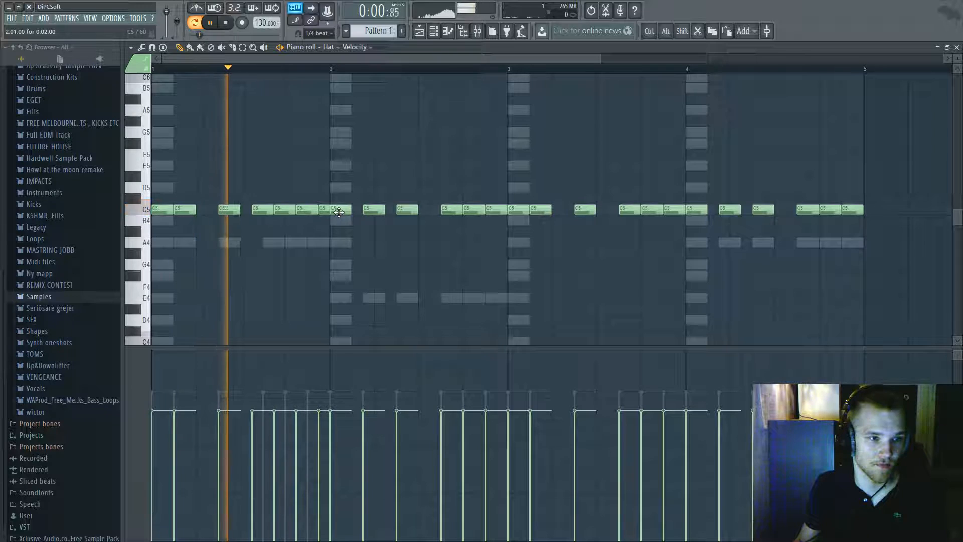
# Add extra C5 hat hits on steps 3 and 9 of bar 2 and play the pattern
pyautogui.moveTo(355, 224); pyautogui.dragTo(358, 213)
pyautogui.press('space')
pyautogui.press('space')
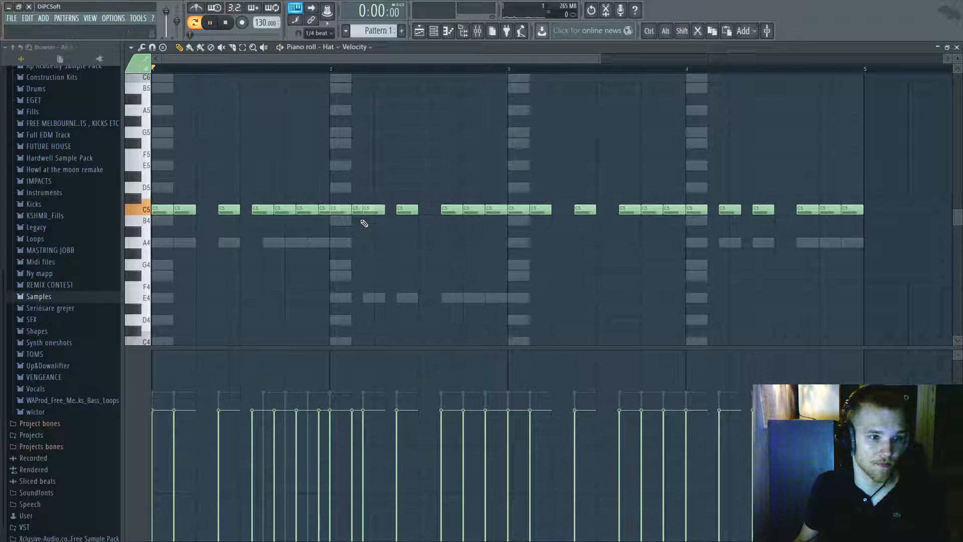
pyautogui.click(426, 210)
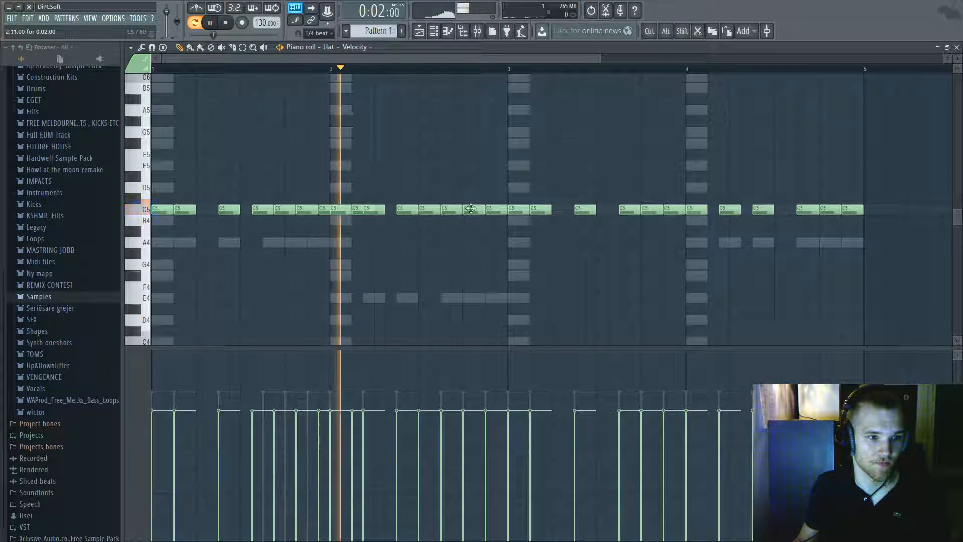
pyautogui.press('space')
# Leave the hat's piano roll and replace the Snare channel with a second Nexus instrument
pyautogui.moveTo(497, 220); pyautogui.dragTo(150, 183)
pyautogui.press('F7')
pyautogui.rightClick(326, 159)
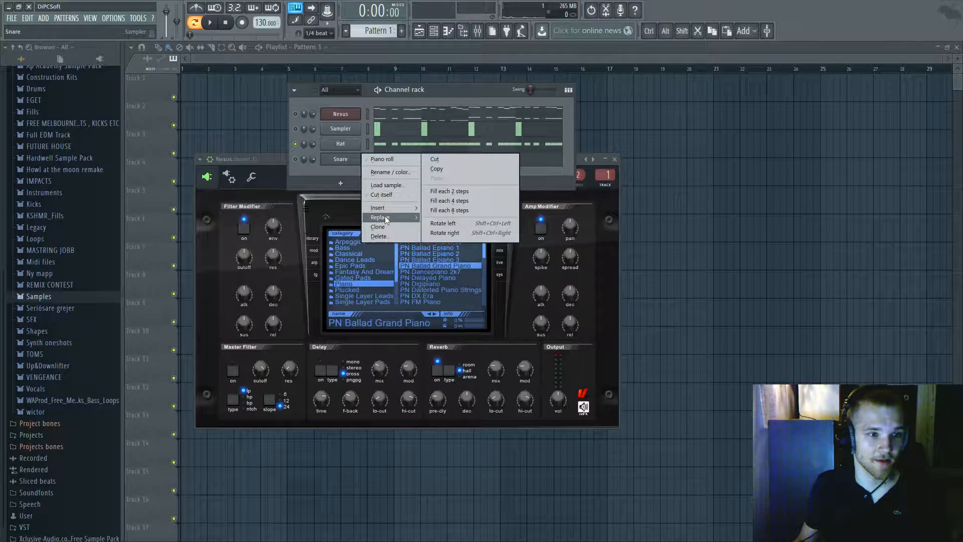
pyautogui.moveTo(385, 216)
pyautogui.click(450, 65)
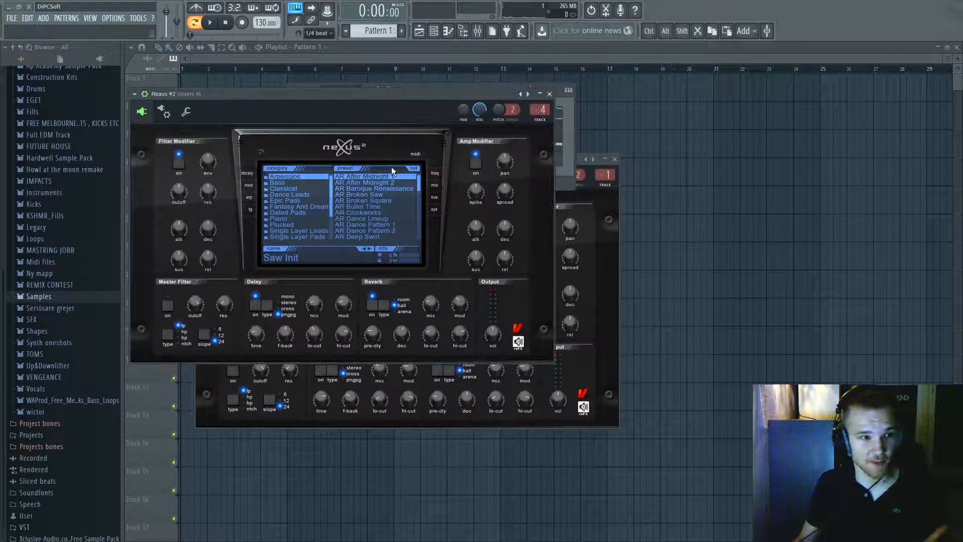
# Load the Piano preset PN Dancepiano 2k7 in the second Nexus, paste the hat notes into its channel and play them
pyautogui.click(310, 218)
pyautogui.click(400, 206)
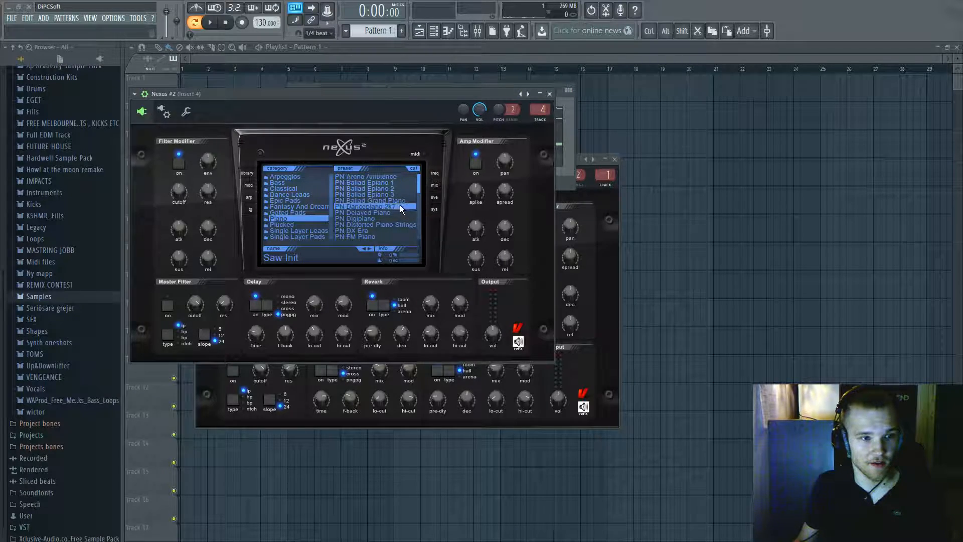
pyautogui.click(557, 175)
pyautogui.click(444, 165)
pyautogui.hotkey('ctrl', 'v')
pyautogui.press('F7')
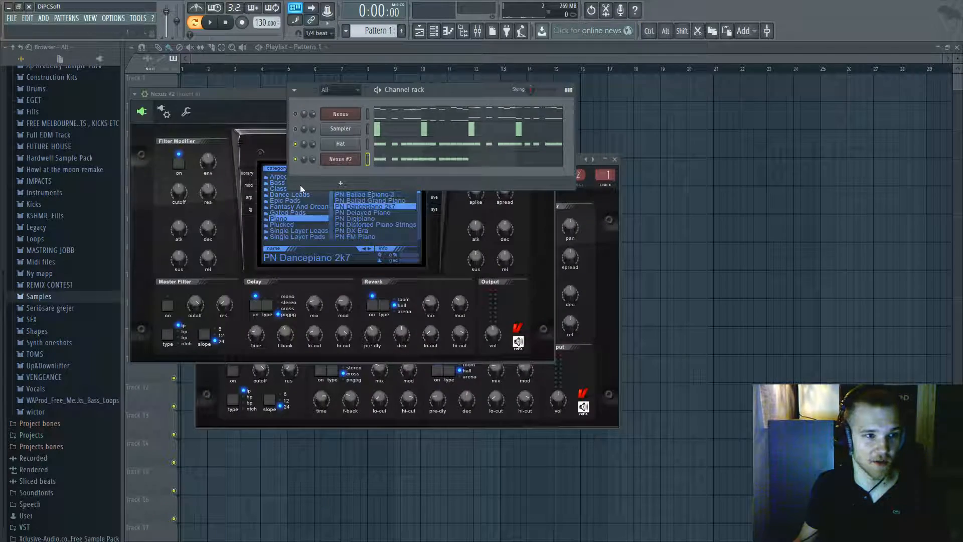
pyautogui.press('space')
pyautogui.click(449, 160)
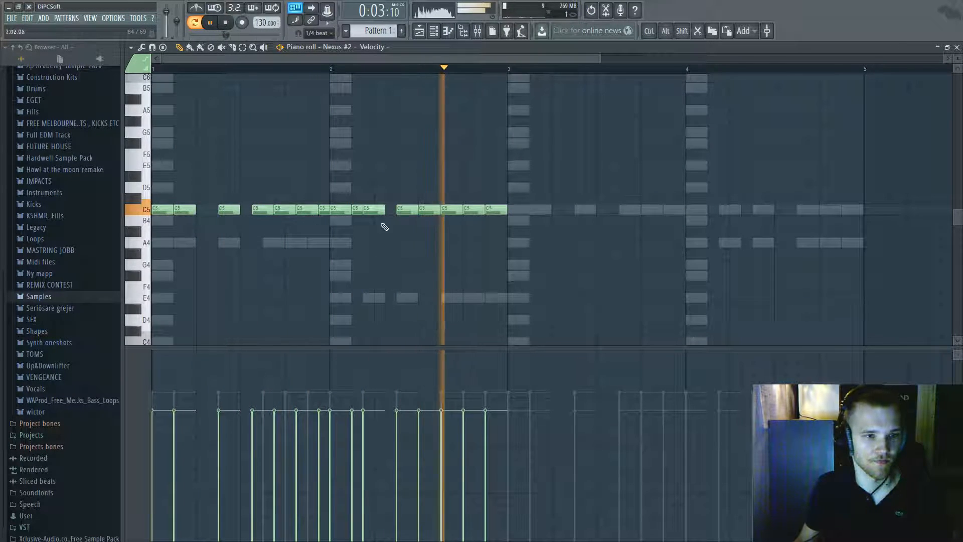
# Clear the pasted notes from the second Nexus and delete its channel
pyautogui.press('space')
pyautogui.moveTo(511, 219); pyautogui.dragTo(161, 213)
pyautogui.press('Escape')
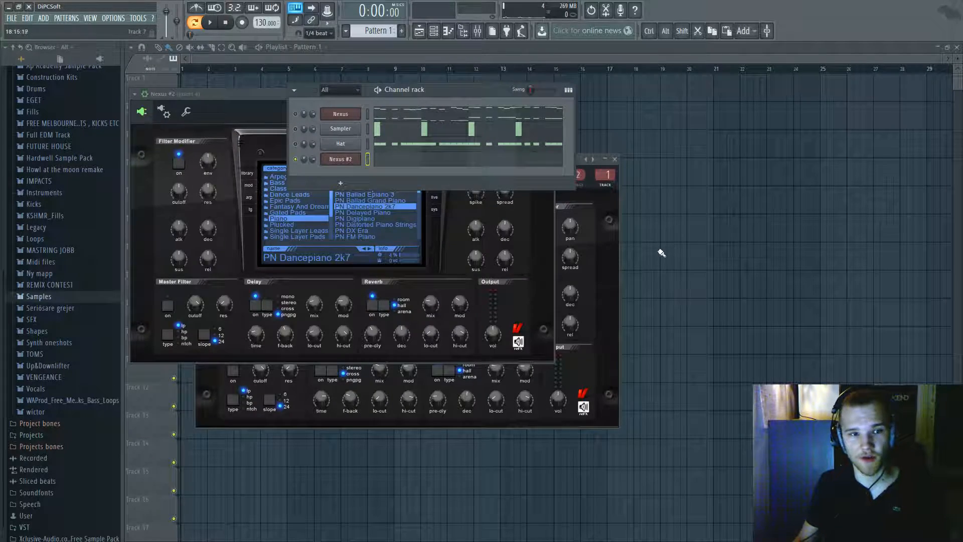
pyautogui.rightClick(335, 159)
pyautogui.click(396, 228)
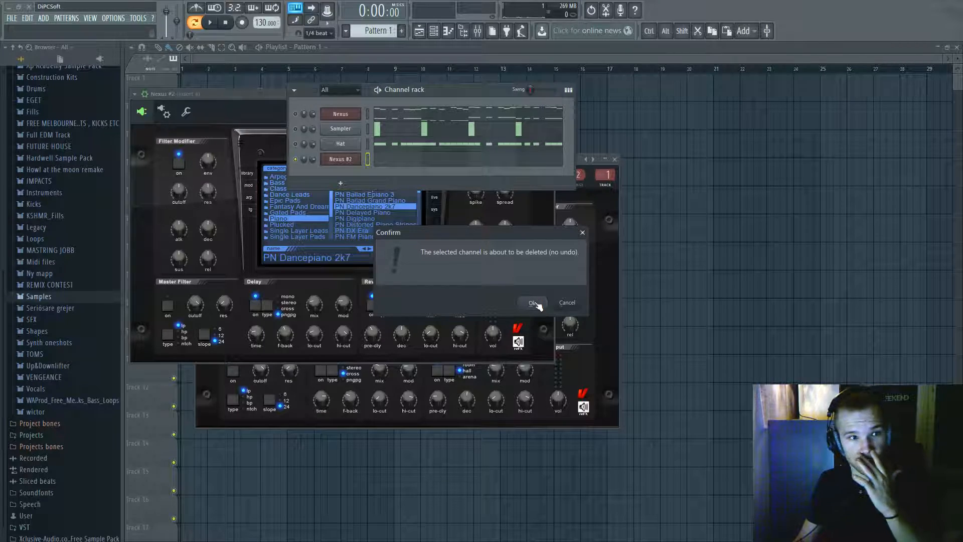
pyautogui.click(534, 303)
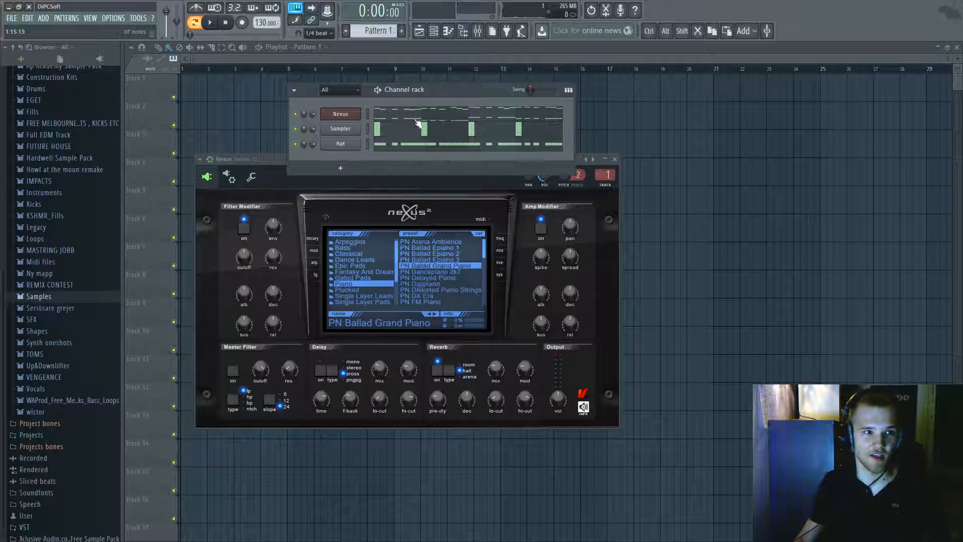
# Solo the original Nexus channel and play its melody in the piano roll
pyautogui.rightClick(303, 109)
pyautogui.click(361, 152)
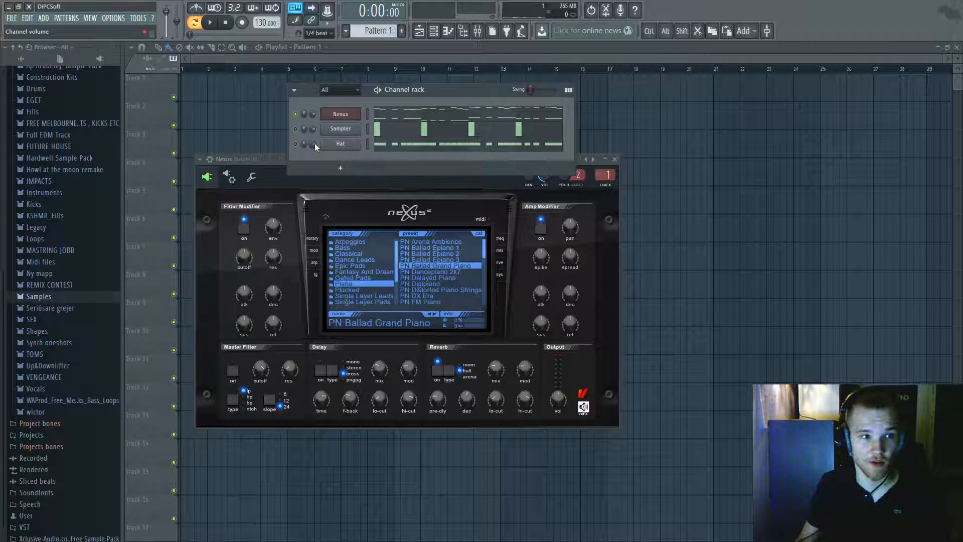
pyautogui.click(390, 119)
pyautogui.scroll(2, 195, 177)
pyautogui.press('space')
pyautogui.press('space')
pyautogui.press('space')
# Lengthen the separated melody and bass notes in bars 1 and 2 so each one reaches the next note
pyautogui.moveTo(197, 307); pyautogui.dragTo(212, 143)
pyautogui.moveTo(200, 288); pyautogui.dragTo(281, 140)
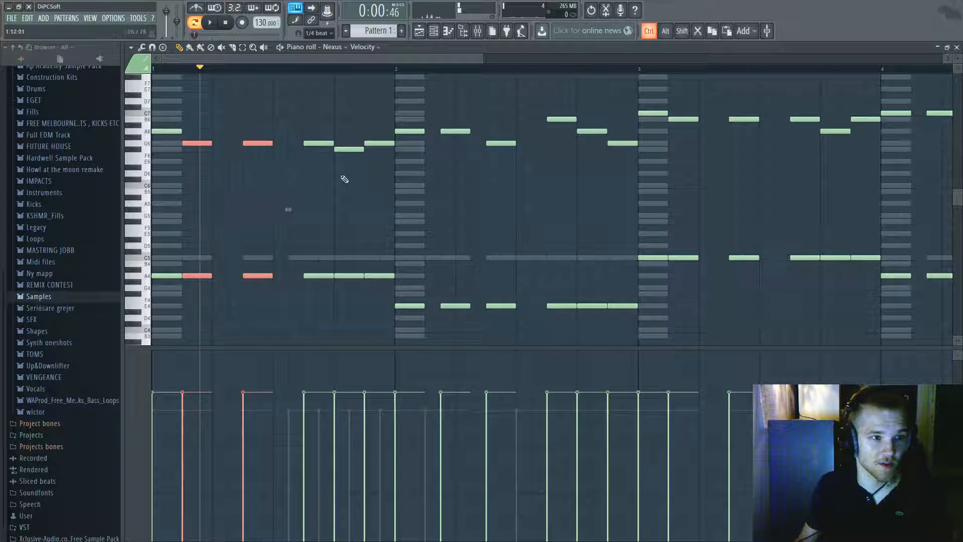
pyautogui.moveTo(397, 325); pyautogui.dragTo(471, 108)
pyautogui.moveTo(422, 320); pyautogui.dragTo(512, 108)
pyautogui.moveTo(426, 347); pyautogui.dragTo(515, 343)
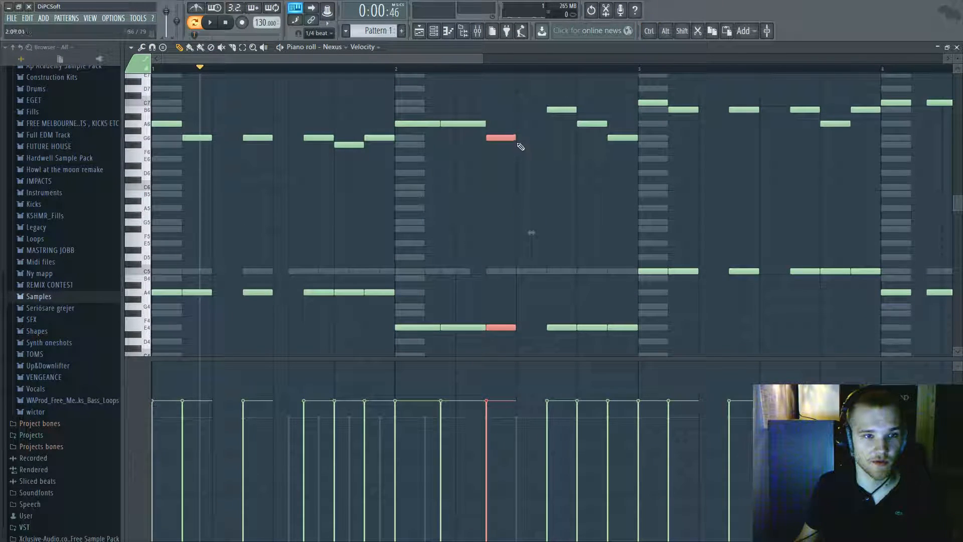
pyautogui.moveTo(195, 114); pyautogui.dragTo(273, 303)
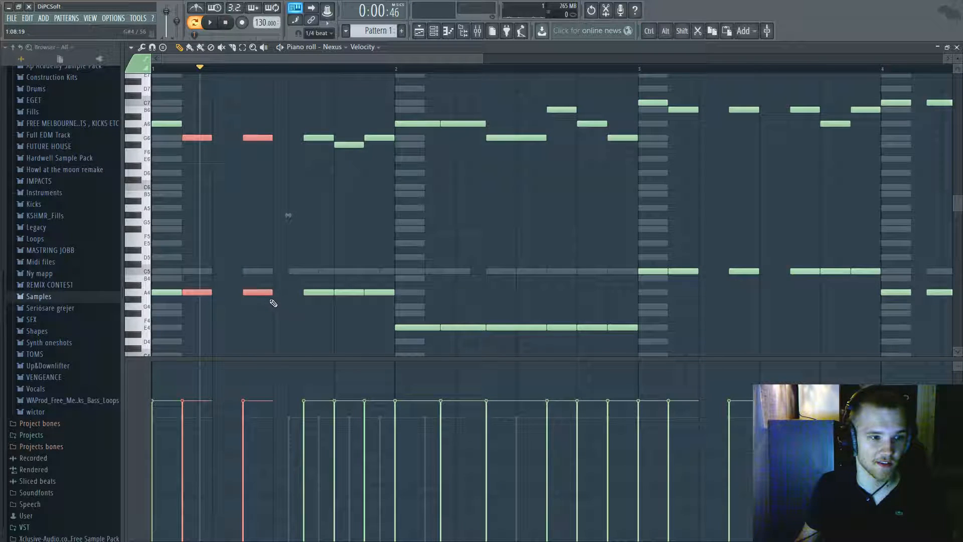
# Lengthen the separated melody and bass notes in bars 3 and 4 to close the gaps, and play the pattern
pyautogui.scroll(-3, 424, 298)
pyautogui.moveTo(393, 287); pyautogui.dragTo(414, 84)
pyautogui.moveTo(480, 84); pyautogui.dragTo(544, 114)
pyautogui.click(254, 110)
pyautogui.press('space')
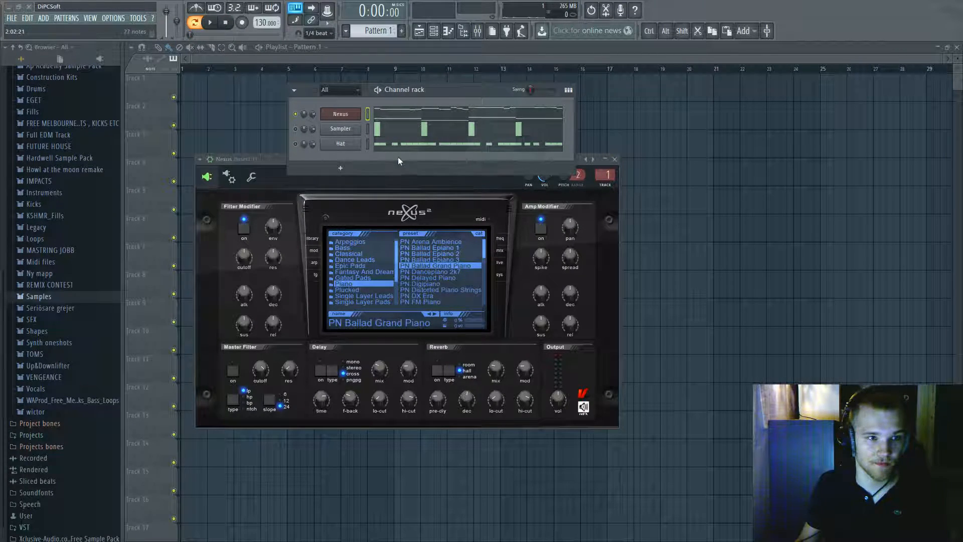
pyautogui.press('space')
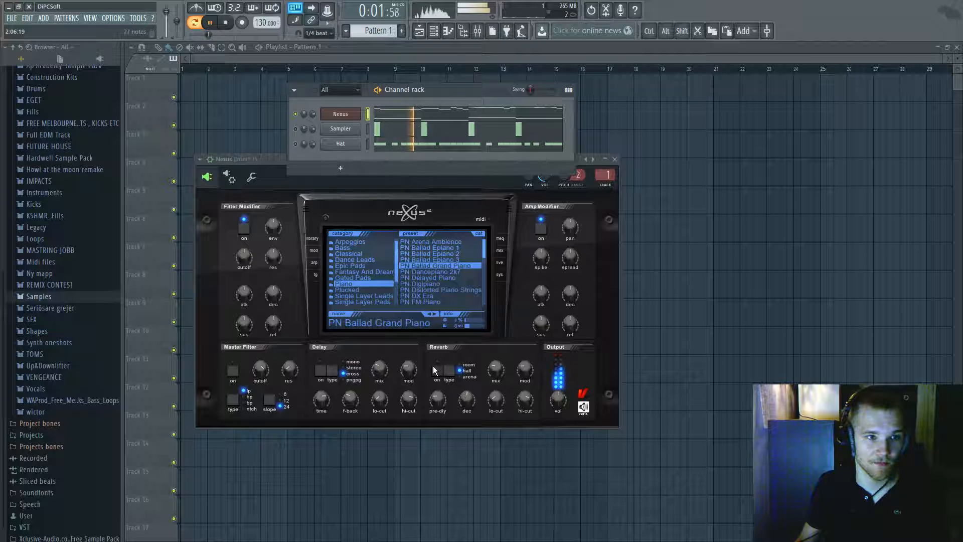
pyautogui.press('space')
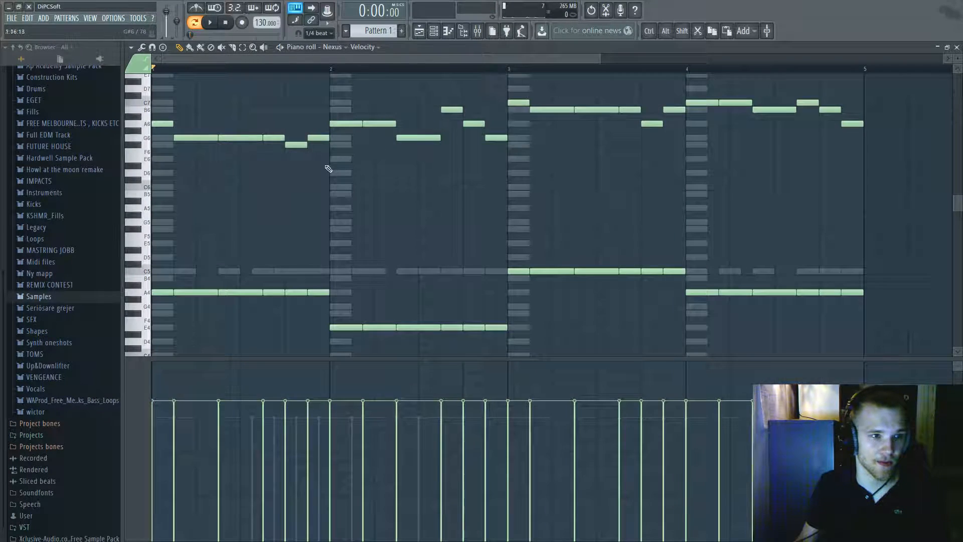
# Halve bar 1's last G6 melody note and try a half-length D6 after it, checking by playback
pyautogui.scroll(3, 141, 201)
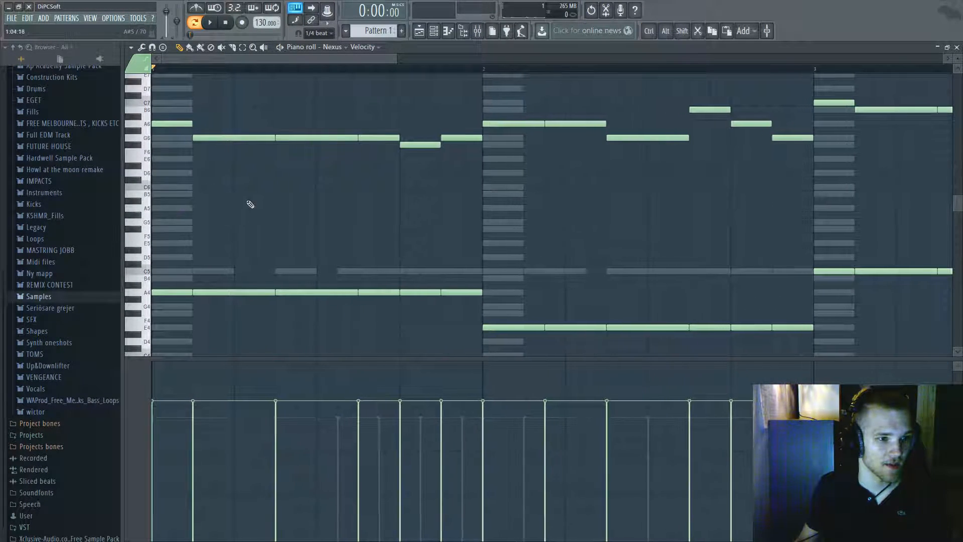
pyautogui.scroll(-3, 305, 229)
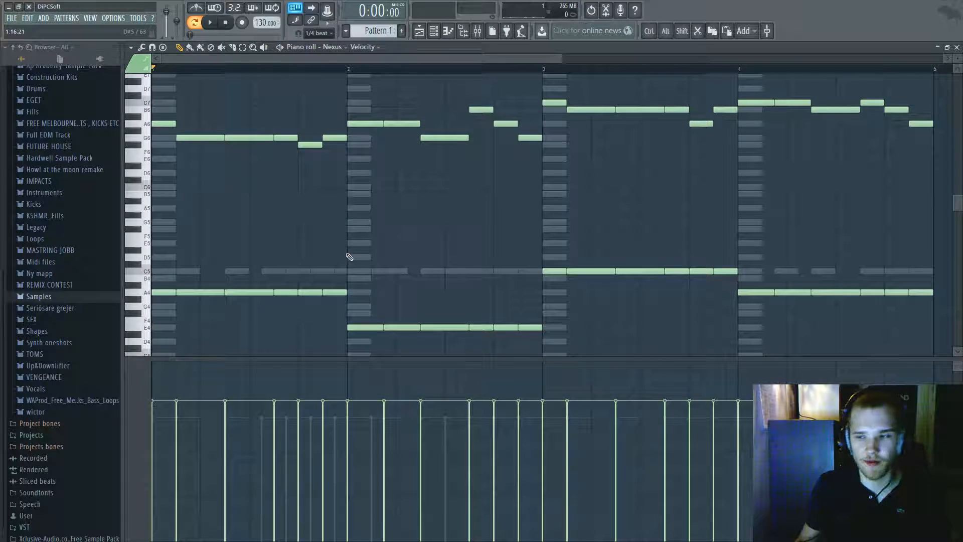
pyautogui.scroll(5, 350, 256)
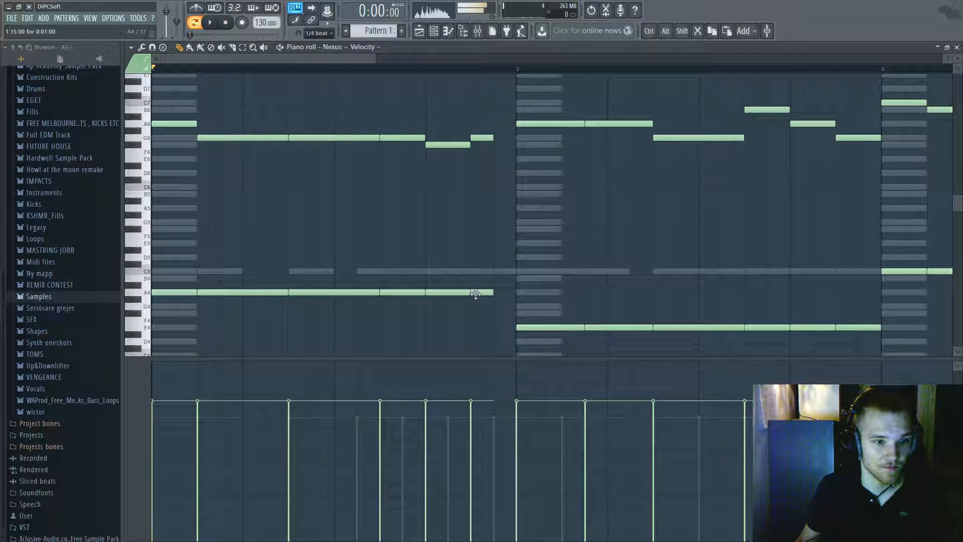
pyautogui.scroll(-4, 499, 190)
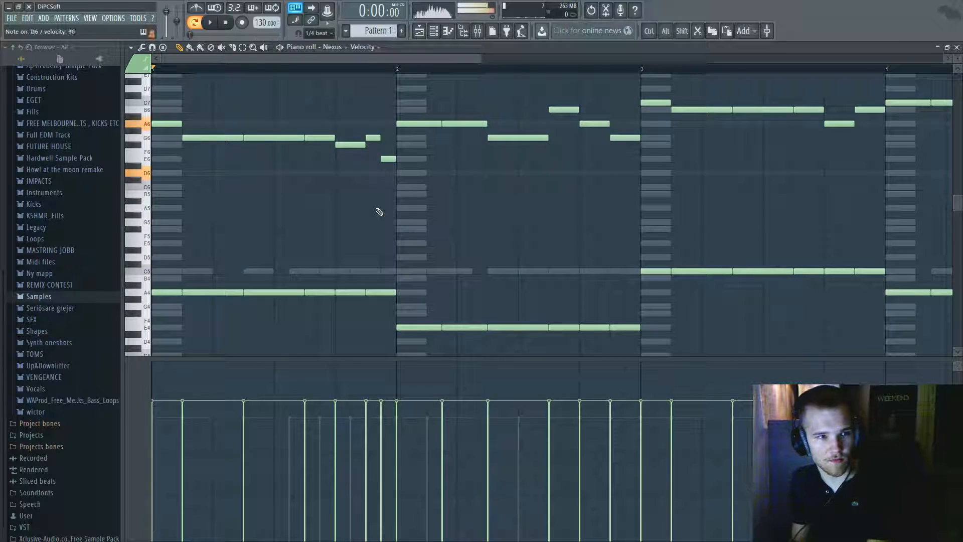
pyautogui.rightClick(388, 158)
pyautogui.click(389, 172)
pyautogui.moveTo(425, 174); pyautogui.dragTo(396, 175)
pyautogui.press('space')
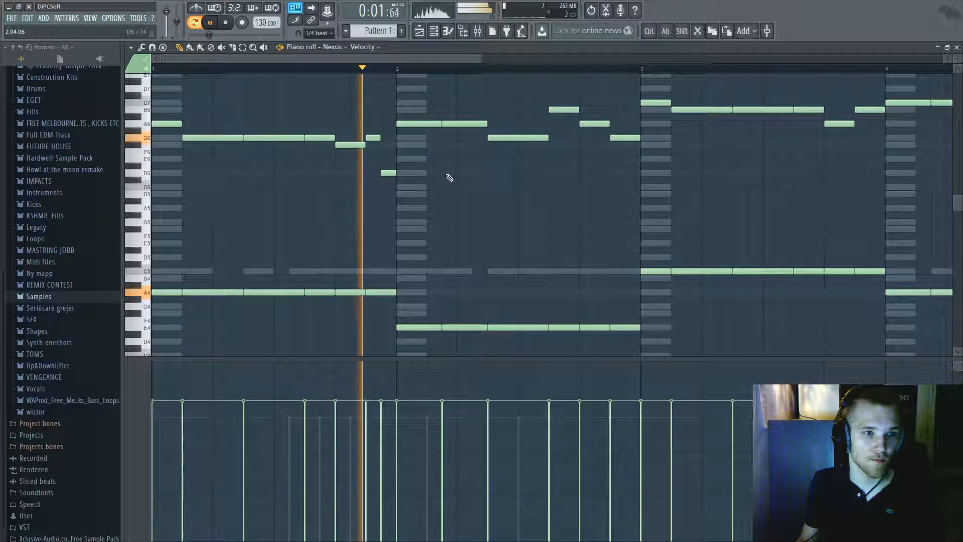
pyautogui.press('space')
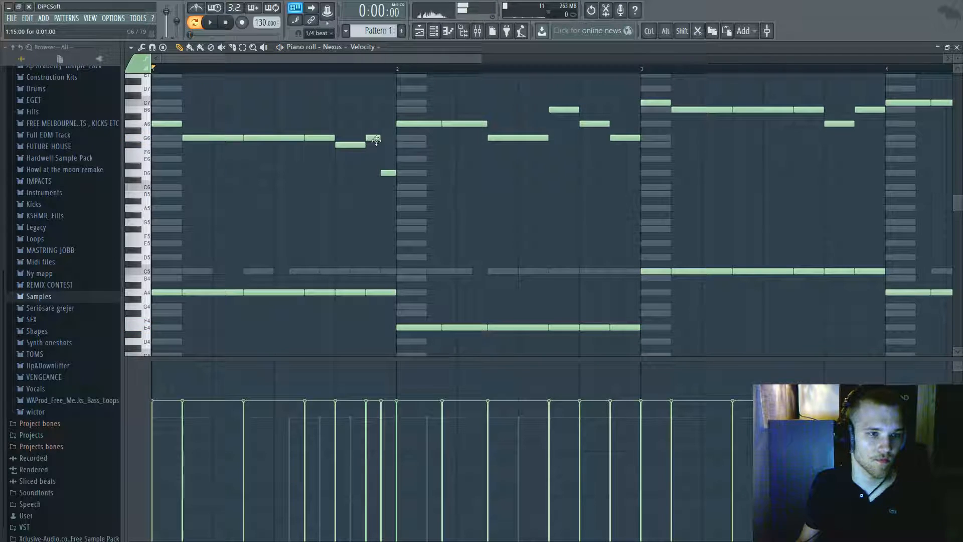
pyautogui.press('space')
# Try E6 in place of bar 1's half-length G6, followed by D6, and listen to the phrase
pyautogui.rightClick(389, 172)
pyautogui.rightClick(373, 138)
pyautogui.click(371, 160)
pyautogui.press('space')
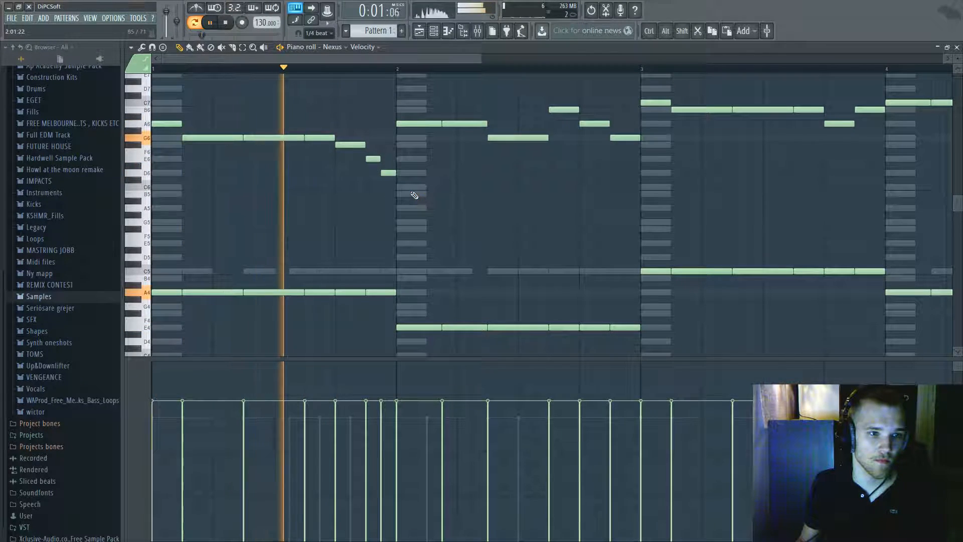
pyautogui.press('space')
pyautogui.press('space')
pyautogui.press('space')
# Replace the E6 and D6 ending of bar 1 with a single F#6 note, checking by playback
pyautogui.rightClick(389, 174)
pyautogui.rightClick(373, 160)
pyautogui.press('space')
pyautogui.click(374, 145)
pyautogui.press('space')
pyautogui.press('space')
pyautogui.press('space')
# Shorten bar 1's first G6 note and fill the gap with a note at C6, moved up to E6, checking by playback
pyautogui.moveTo(241, 138); pyautogui.dragTo(212, 139)
pyautogui.press('space')
pyautogui.click(221, 147)
pyautogui.moveTo(225, 147); pyautogui.dragTo(215, 182)
pyautogui.press('space')
pyautogui.press('space')
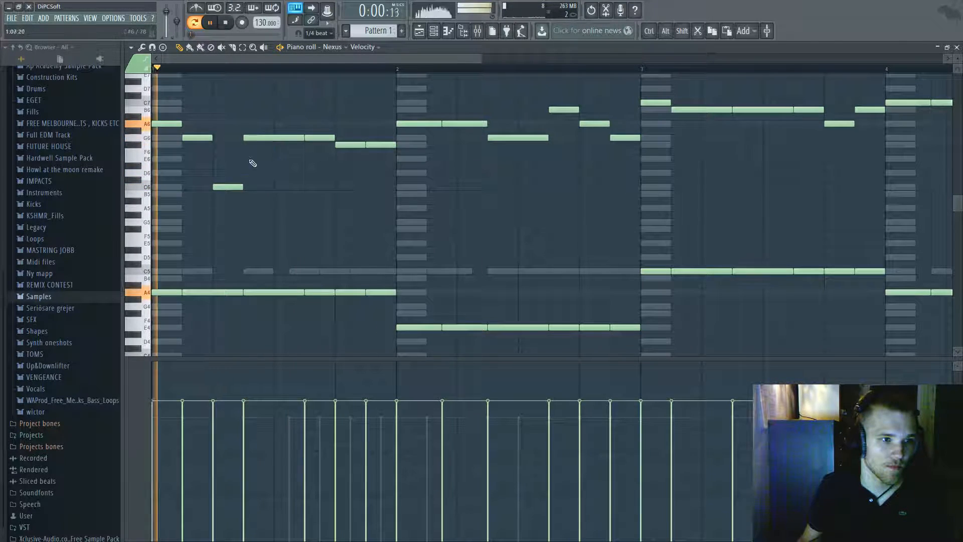
pyautogui.moveTo(228, 187); pyautogui.dragTo(228, 159)
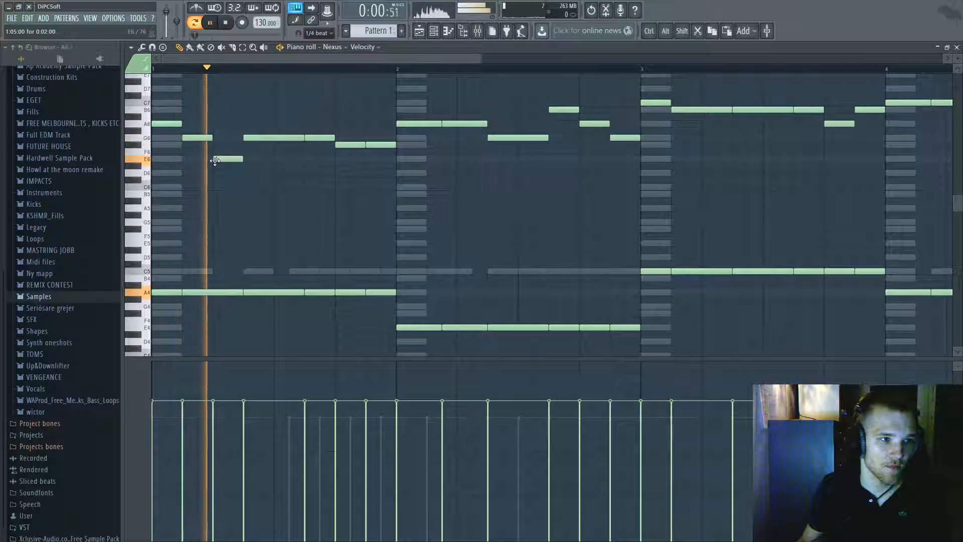
pyautogui.press('space')
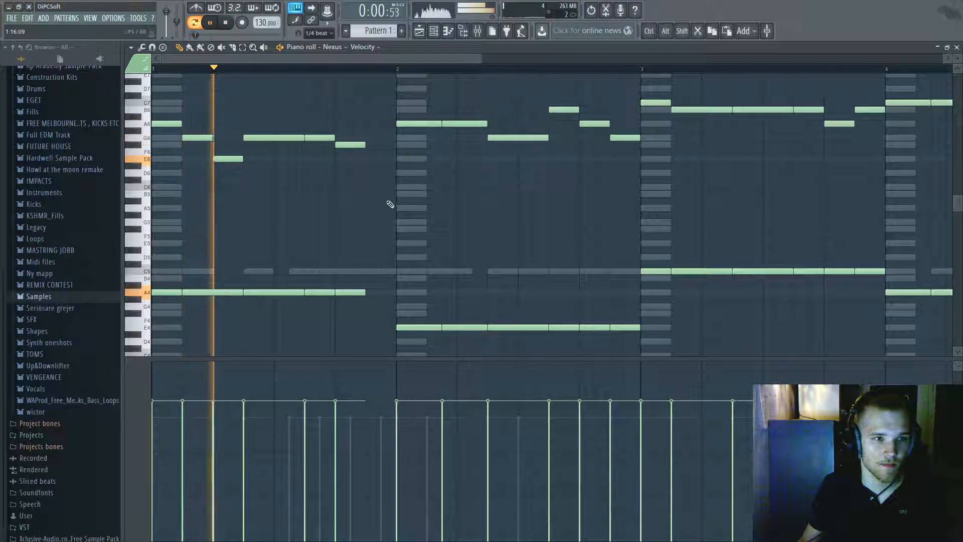
# End bar 1 with a G6 melody note over an A4 bass note and play the pattern
pyautogui.press('space')
pyautogui.press('space')
pyautogui.click(373, 138)
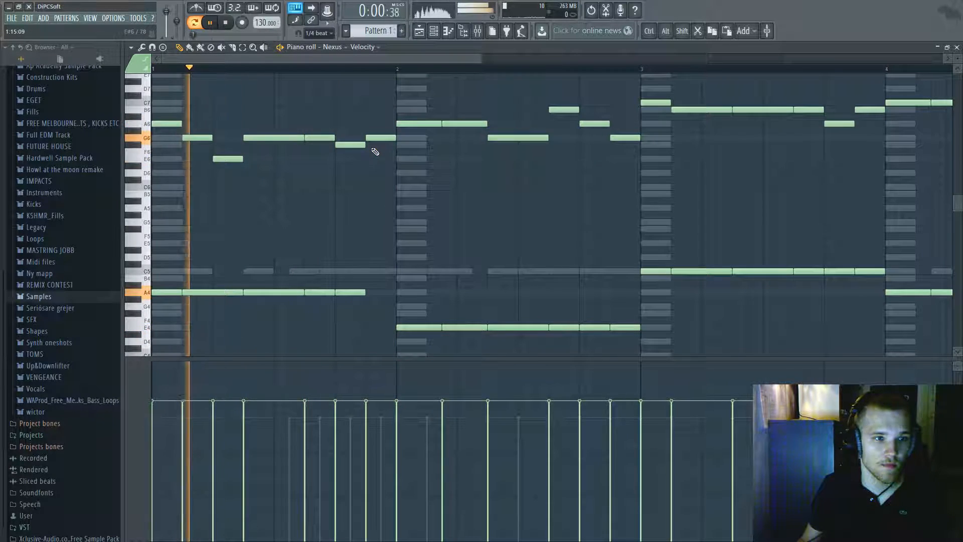
pyautogui.moveTo(365, 292); pyautogui.dragTo(374, 291)
pyautogui.press('space')
pyautogui.press('space')
pyautogui.press('space')
# Try three short, separated A6 notes in place of the two longer ones at the start of bar 2
pyautogui.moveTo(486, 121); pyautogui.dragTo(406, 125)
pyautogui.click(419, 123)
pyautogui.rightClick(421, 124)
pyautogui.press('space')
pyautogui.press('space')
pyautogui.click(434, 124)
pyautogui.rightClick(460, 124)
pyautogui.click(462, 124)
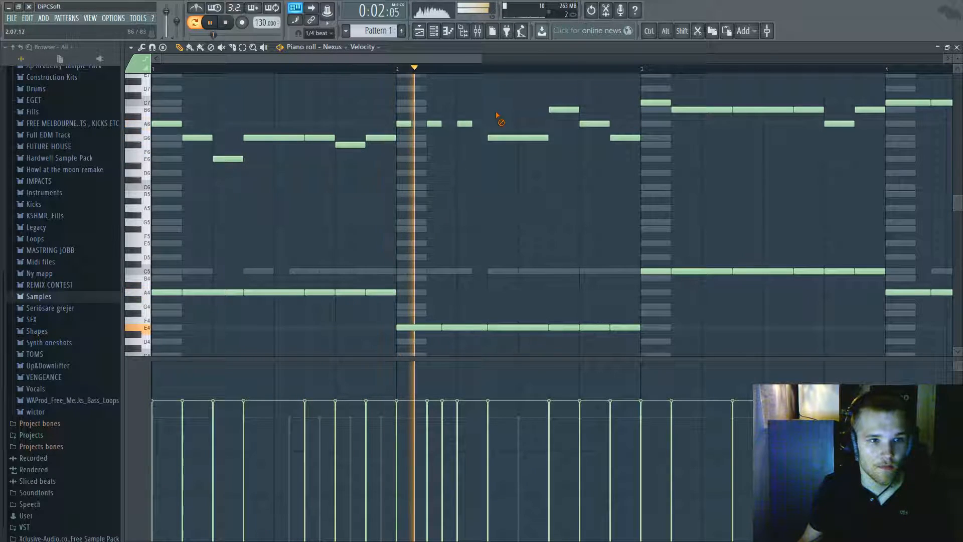
pyautogui.press('space')
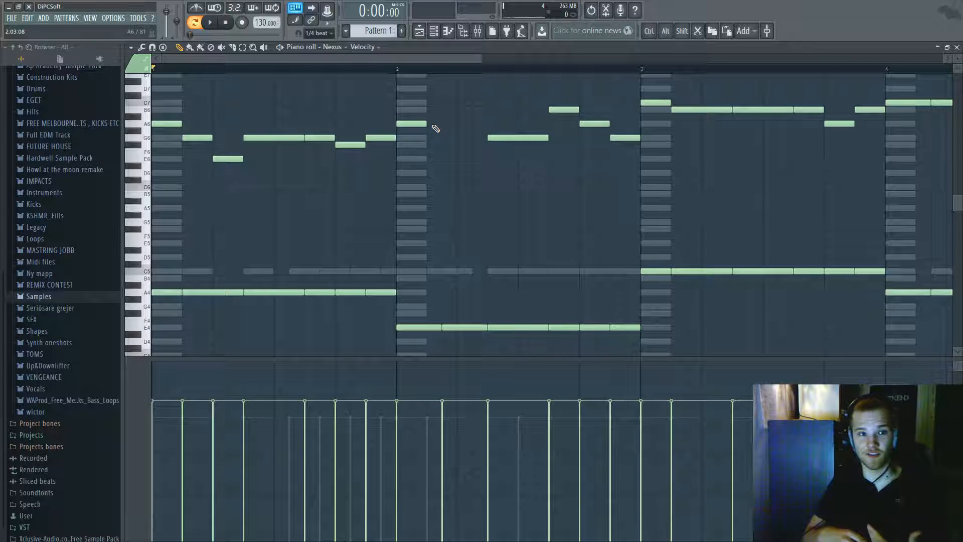
# Fill the opening of bar 2 with two adjoining A6 notes leading up to the G6 note
pyautogui.scroll(-4, 435, 131)
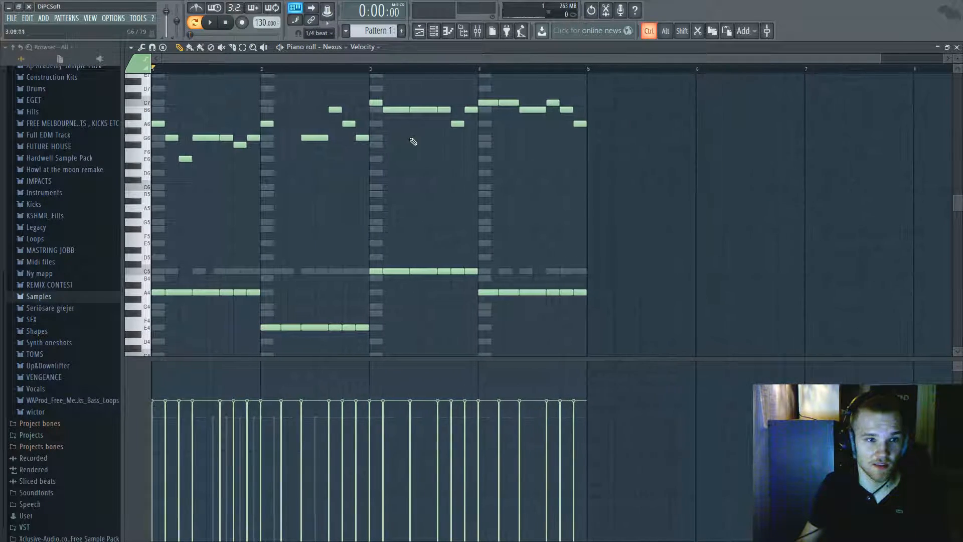
pyautogui.scroll(3, 214, 132)
pyautogui.moveTo(248, 61); pyautogui.dragTo(151, 59)
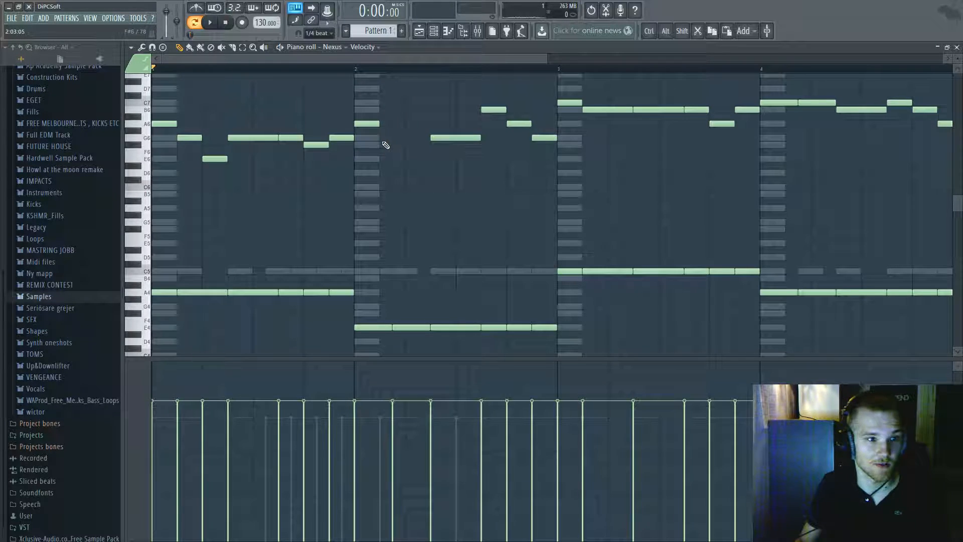
pyautogui.click(395, 123)
pyautogui.keyDown('ctrl'); pyautogui.moveTo(373, 130); pyautogui.dragTo(429, 123); pyautogui.keyUp('ctrl')
pyautogui.keyDown('ctrl'); pyautogui.click(381, 112); pyautogui.keyUp('ctrl')
# Remove bar 1's E6 note, extend the first G6 to fill the gap and play all four bars
pyautogui.rightClick(220, 158)
pyautogui.press('space')
pyautogui.press('space')
pyautogui.moveTo(202, 139)
pyautogui.mouseDown()
pyautogui.moveTo(227, 140)
pyautogui.moveTo(215, 139)
pyautogui.mouseUp()
pyautogui.press('space')
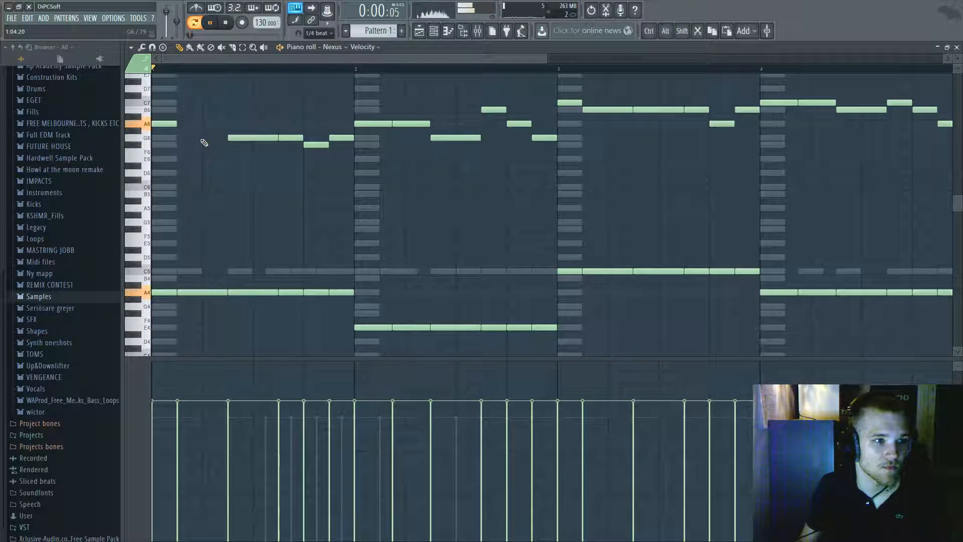
pyautogui.press('space')
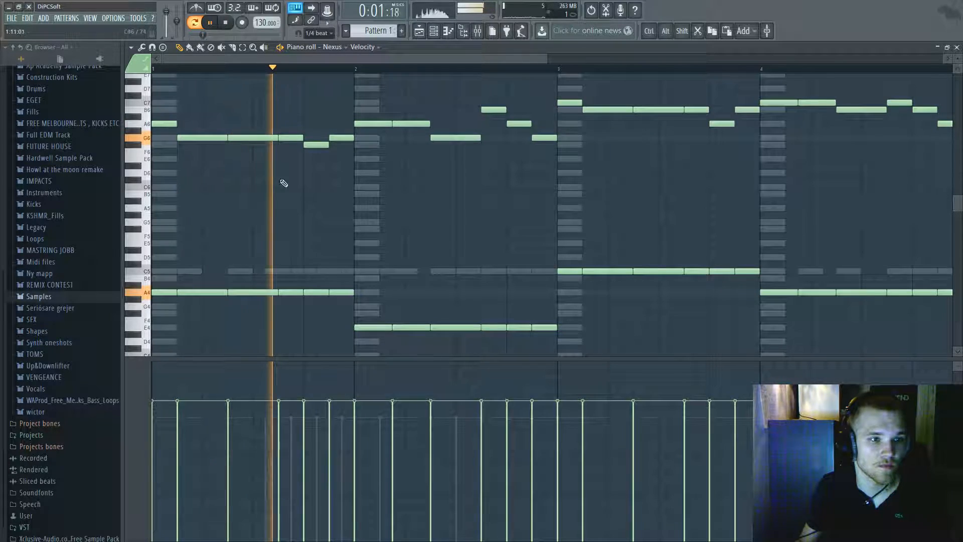
pyautogui.keyDown('ctrl'); pyautogui.scroll(-3, 396, 194); pyautogui.keyUp('ctrl')
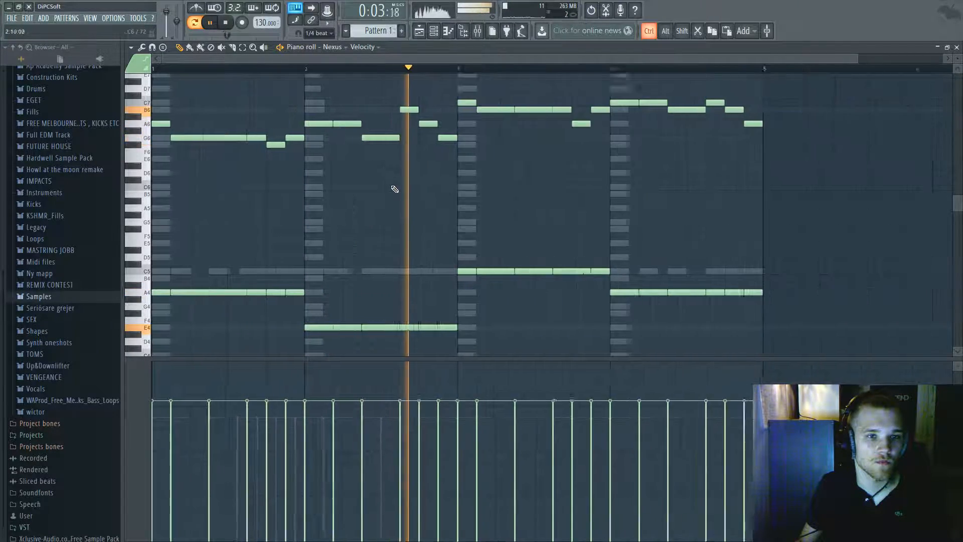
pyautogui.keyDown('ctrl'); pyautogui.scroll(2, 551, 207); pyautogui.keyUp('ctrl')
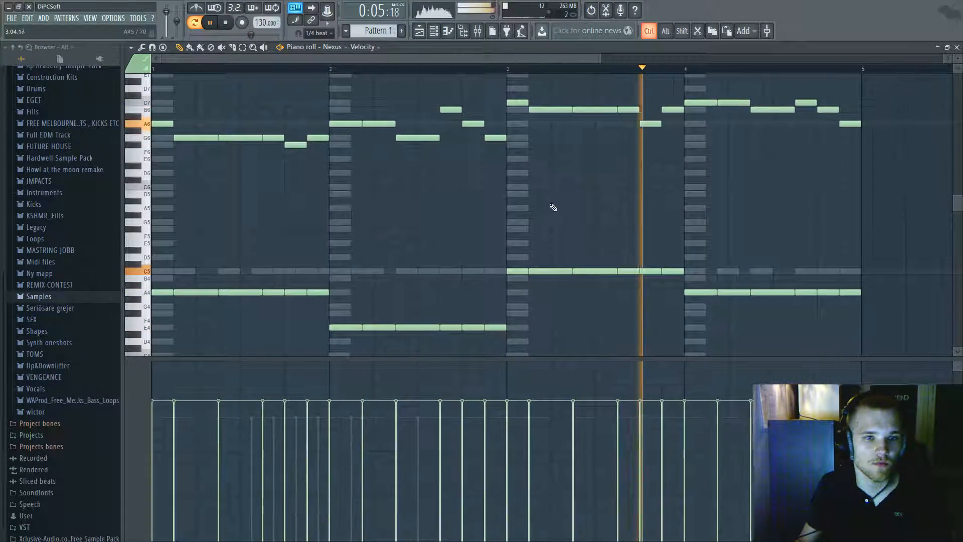
pyautogui.keyDown('ctrl'); pyautogui.scroll(-3, 614, 202); pyautogui.keyUp('ctrl')
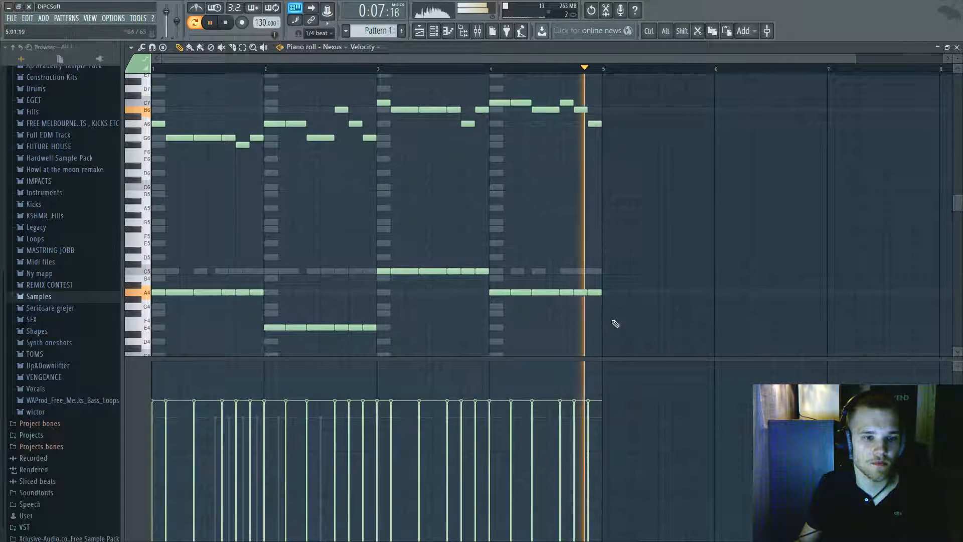
pyautogui.press('space')
# Select the bass notes across all four bars, play the pattern and clear the selection
pyautogui.keyDown('ctrl'); pyautogui.moveTo(629, 344); pyautogui.dragTo(151, 200); pyautogui.keyUp('ctrl')
pyautogui.scroll(-2, 158, 270)
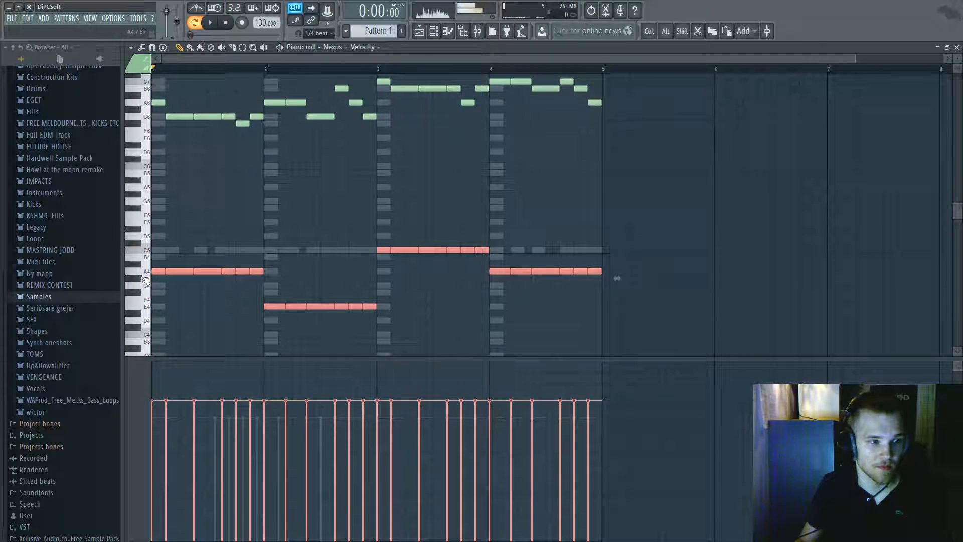
pyautogui.press('space')
pyautogui.keyDown('ctrl'); pyautogui.click(443, 316); pyautogui.keyUp('ctrl')
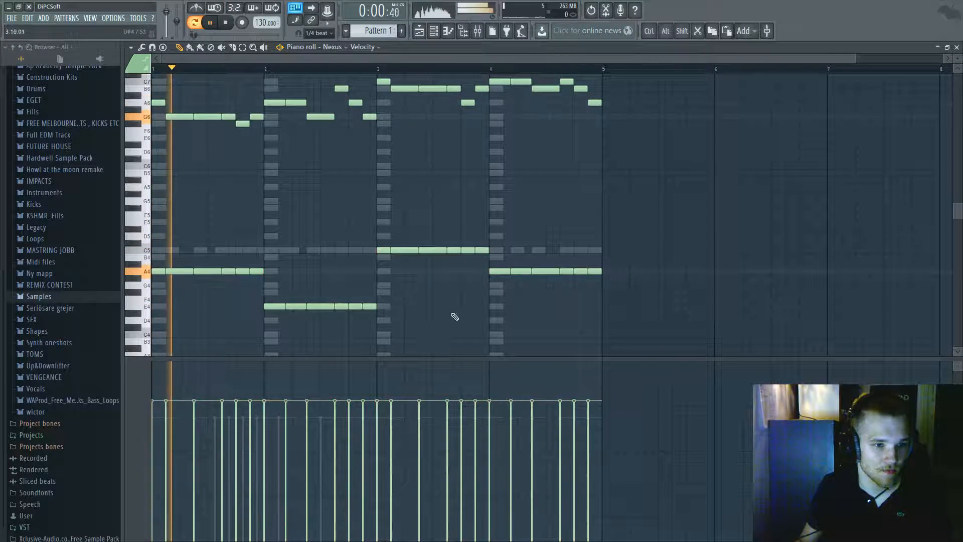
# Try bar 3's bass notes an octave lower and return them to C5
pyautogui.keyDown('ctrl'); pyautogui.moveTo(662, 296); pyautogui.dragTo(333, 245); pyautogui.keyUp('ctrl')
pyautogui.press('space')
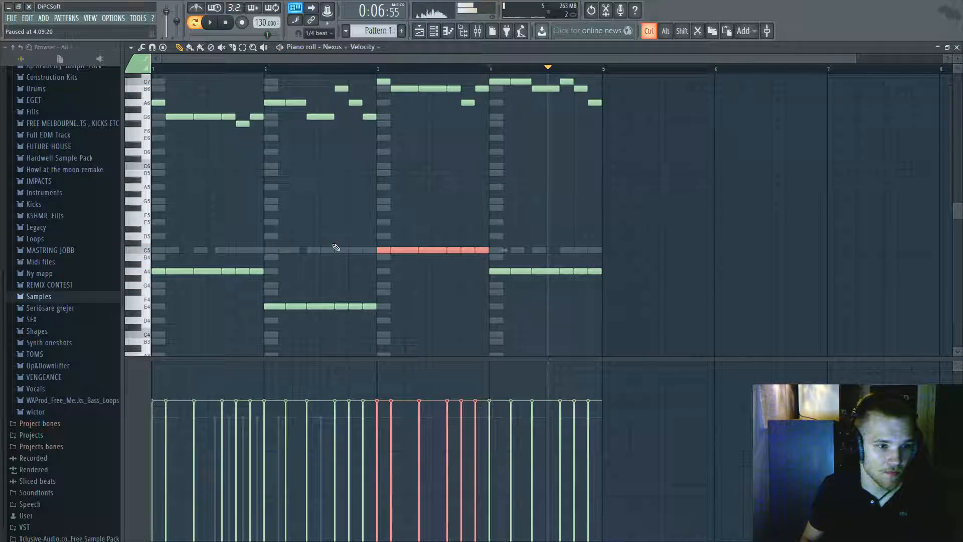
pyautogui.hotkey('ctrl', 'Down')
pyautogui.moveTo(691, 283); pyautogui.dragTo(336, 307)
pyautogui.hotkey('ctrl', 'alt', 'z')
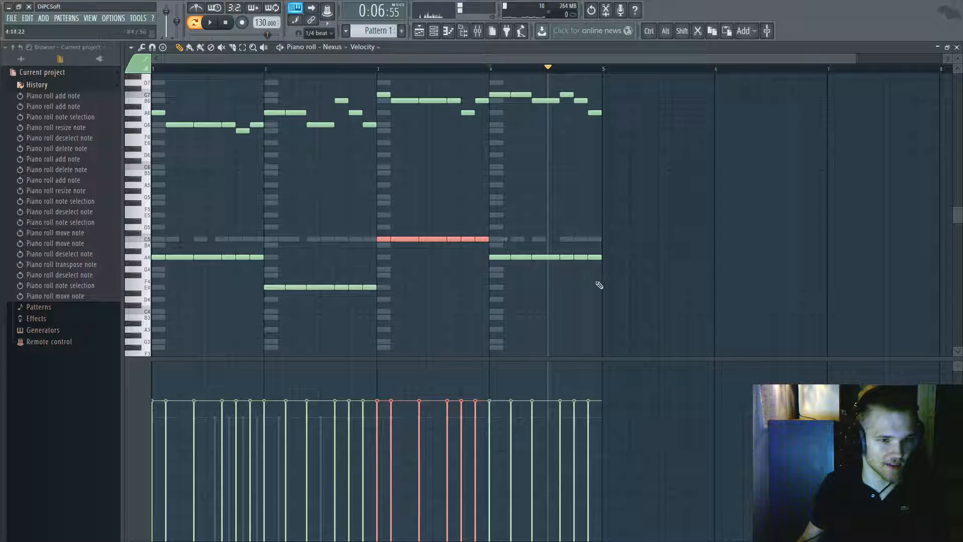
# Duplicate the bass notes of all four bars one octave higher and play the pattern
pyautogui.moveTo(647, 336)
pyautogui.mouseDown()
pyautogui.moveTo(155, 237)
pyautogui.moveTo(156, 180)
pyautogui.mouseUp()
pyautogui.press('space')
pyautogui.press('space')
pyautogui.press('space')
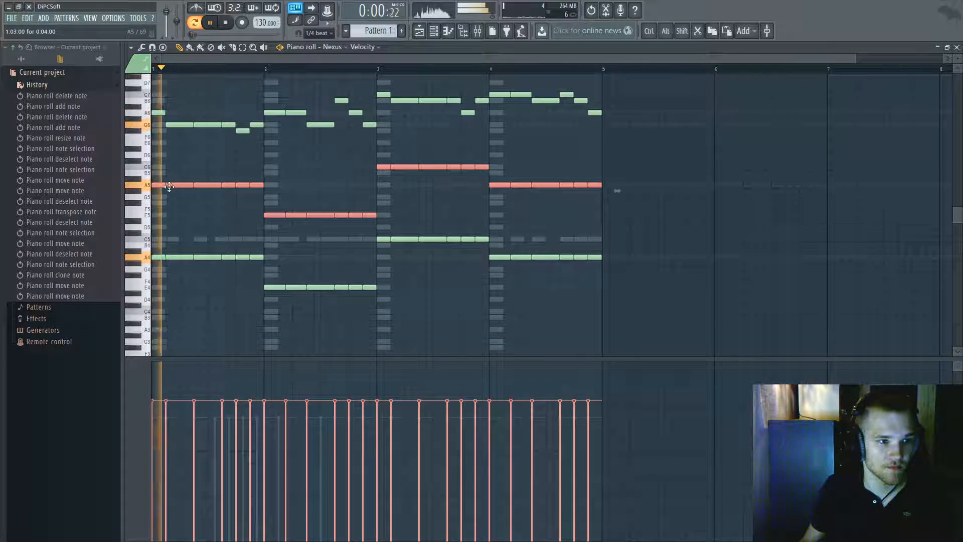
# Select both bass layers across all four bars, transpose them down an octave and clear the selection
pyautogui.moveTo(656, 319); pyautogui.dragTo(136, 153)
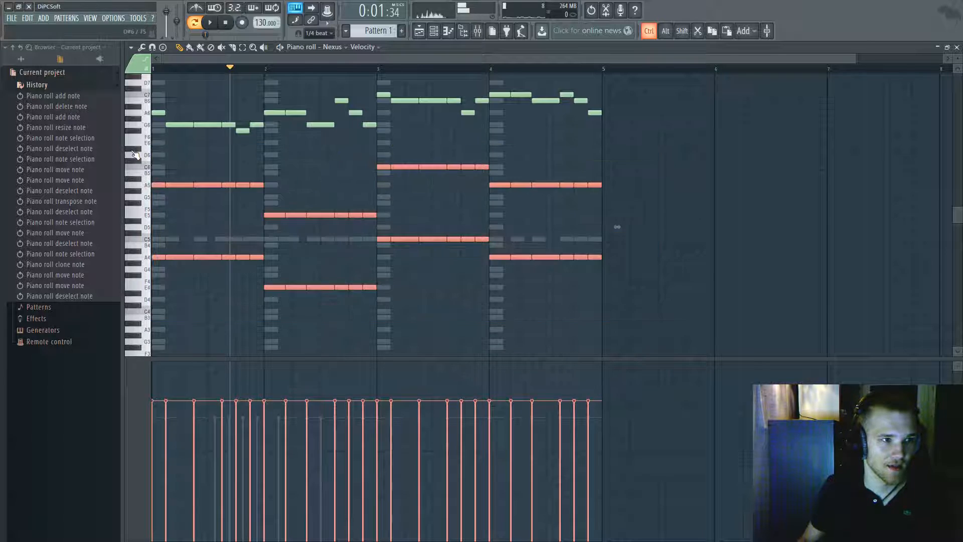
pyautogui.hotkey('ctrl', 'Down')
pyautogui.scroll(-1, 135, 153)
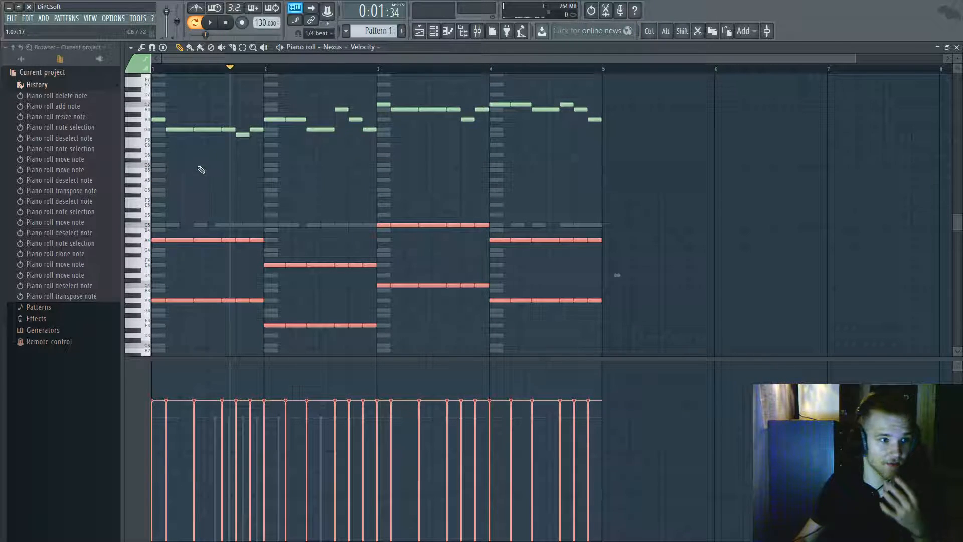
pyautogui.moveTo(378, 163); pyautogui.dragTo(350, 140)
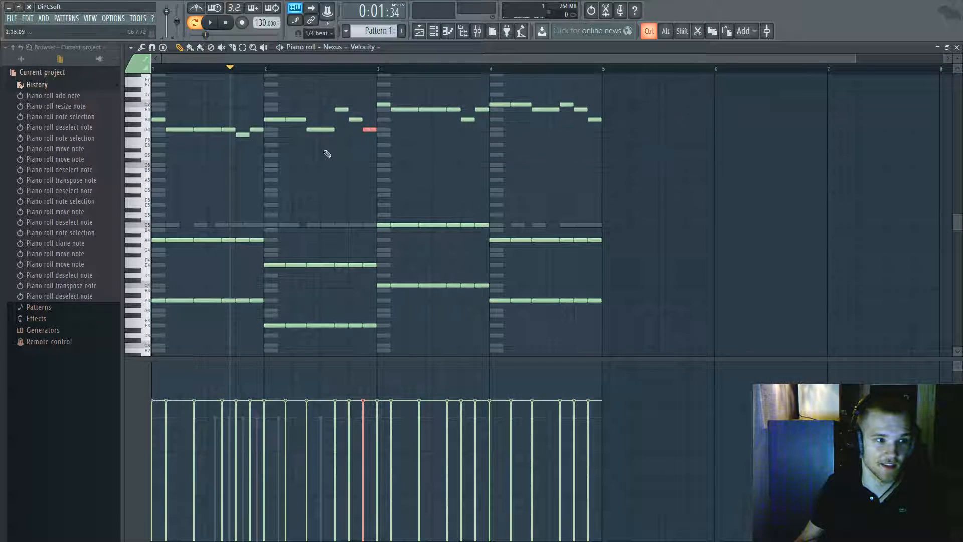
pyautogui.keyDown('ctrl'); pyautogui.click(185, 165); pyautogui.keyUp('ctrl')
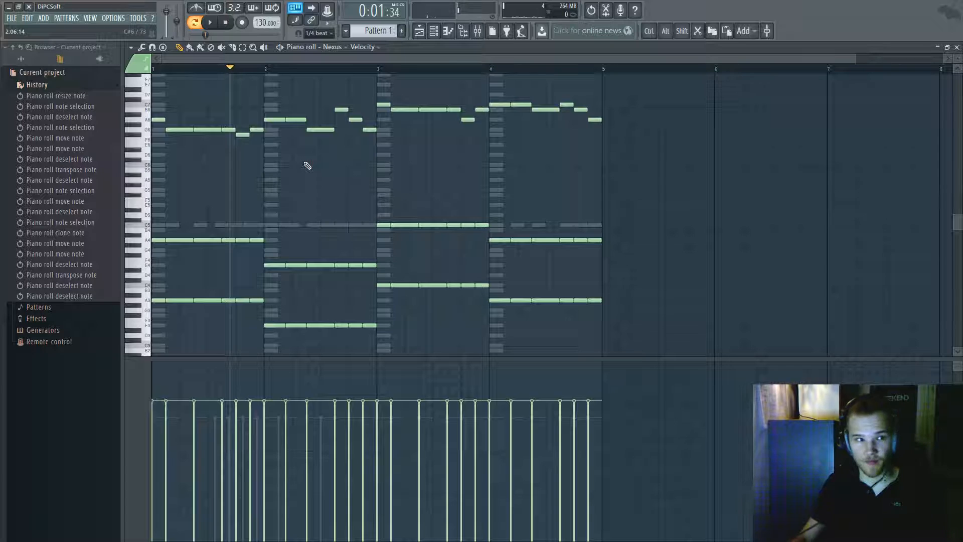
pyautogui.scroll(4, 200, 141)
pyautogui.scroll(-5, 453, 172)
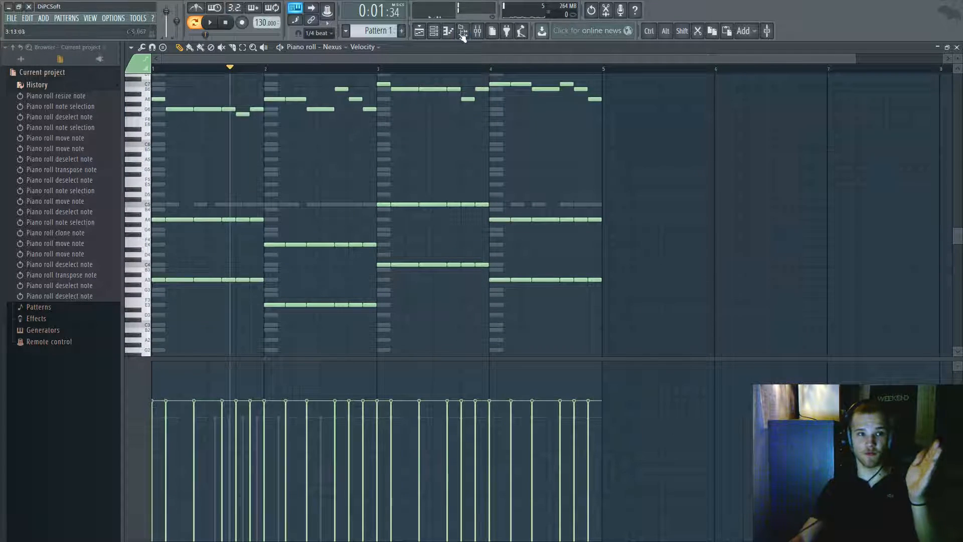
# Open the Nexus channel and its mixer track, and load Fruity parametric EQ 2 into slot 7 of Insert 1
pyautogui.click(435, 35)
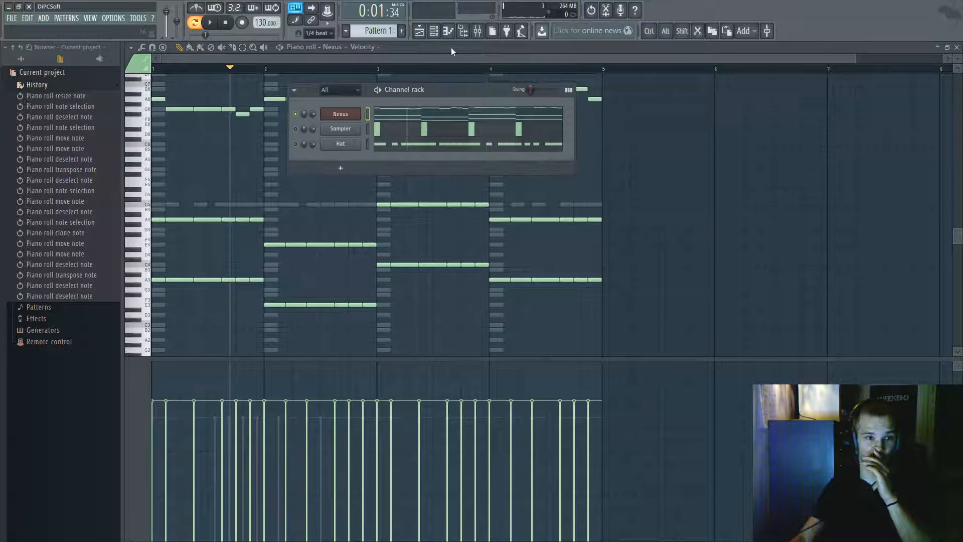
pyautogui.click(356, 120)
pyautogui.doubleClick(609, 177)
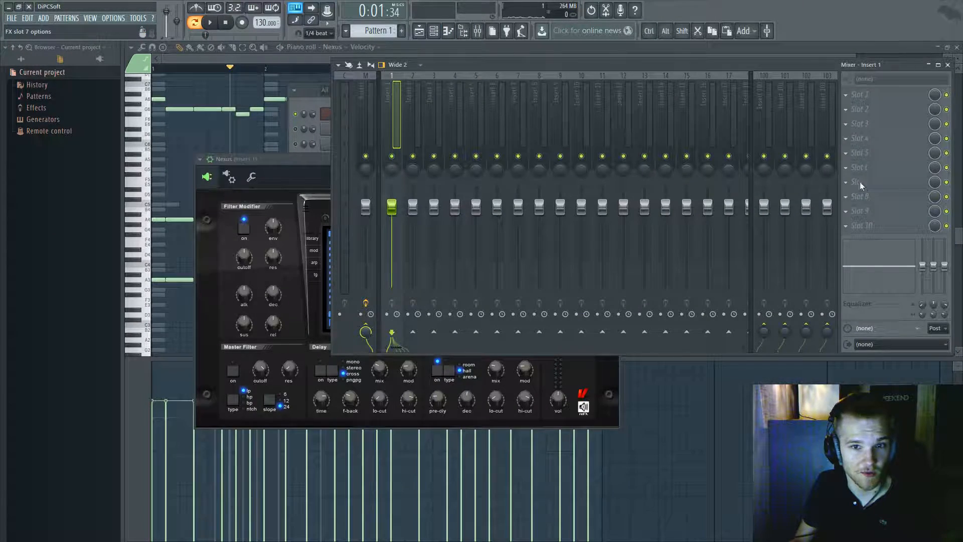
pyautogui.click(862, 185)
pyautogui.click(833, 459)
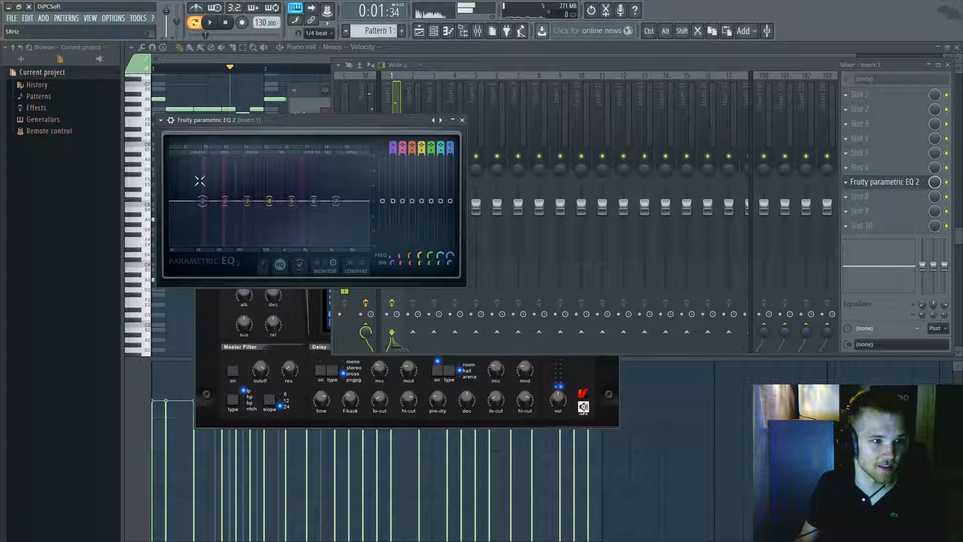
# Boost EQ band 2 near 80 Hz, band 4 near 641 Hz and band 5 in turn, reset each and close the windows
pyautogui.moveTo(208, 160); pyautogui.dragTo(203, 157)
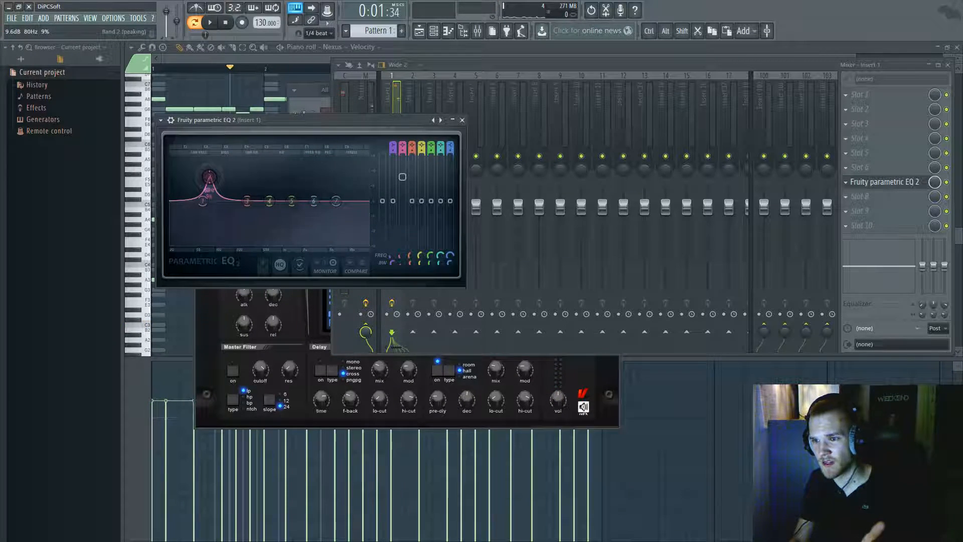
pyautogui.keyDown('alt'); pyautogui.click(210, 177); pyautogui.keyUp('alt')
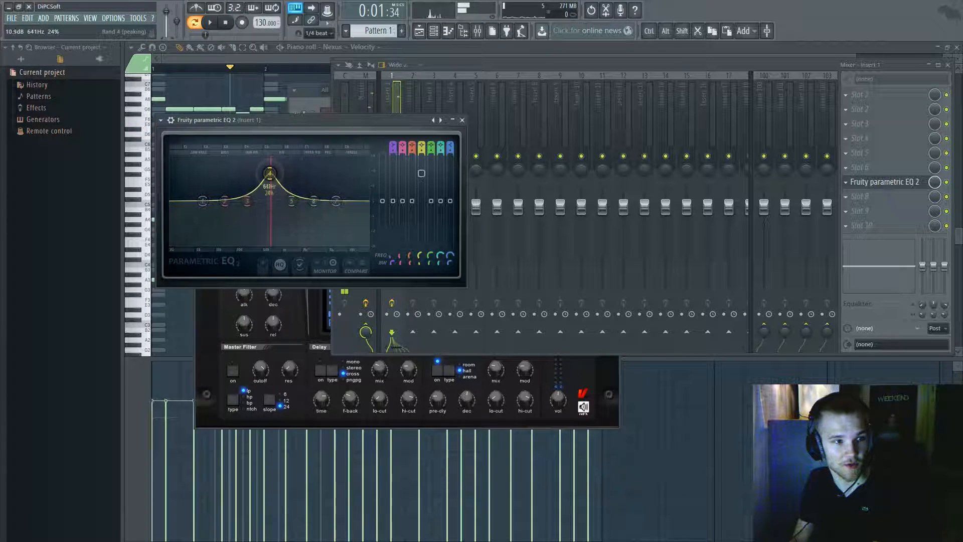
pyautogui.rightClick(270, 173)
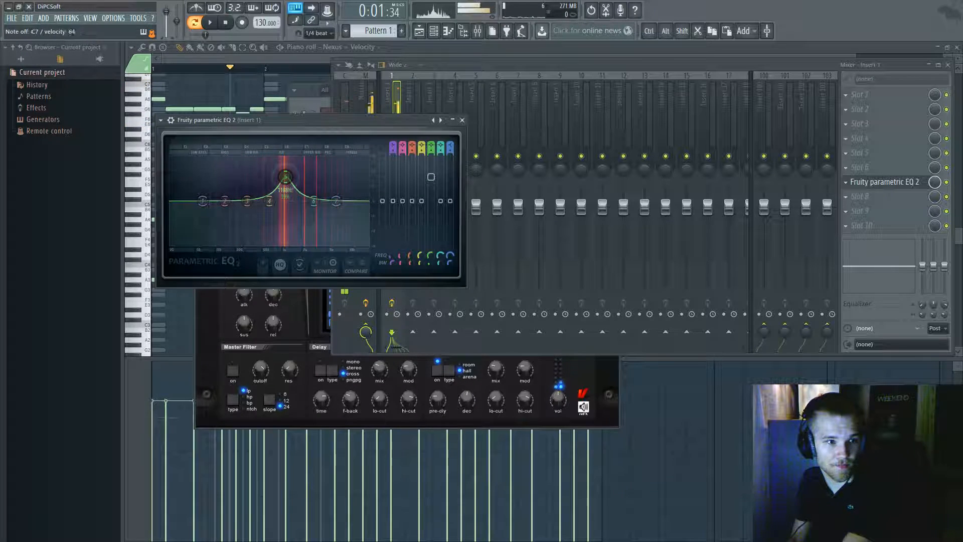
pyautogui.rightClick(285, 177)
pyautogui.click(295, 193)
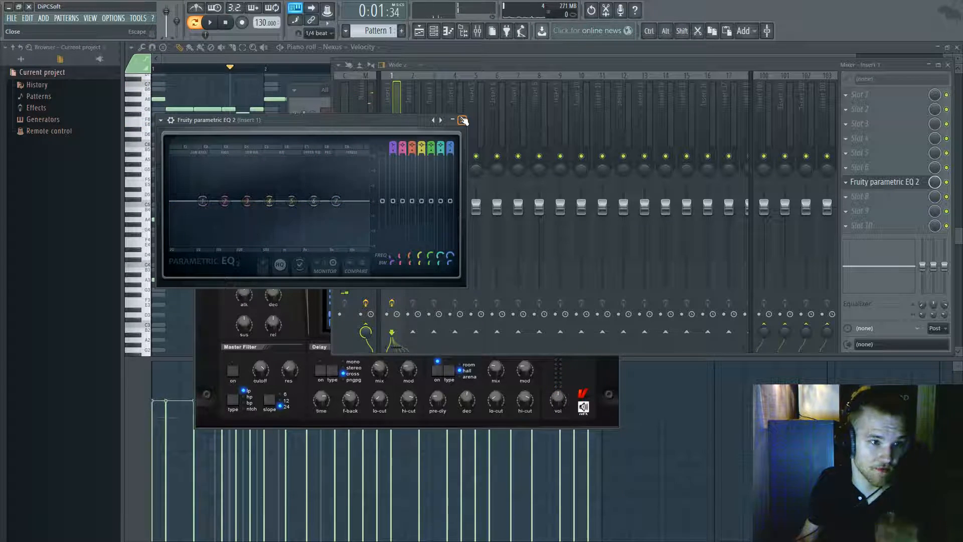
pyautogui.click(137, 193)
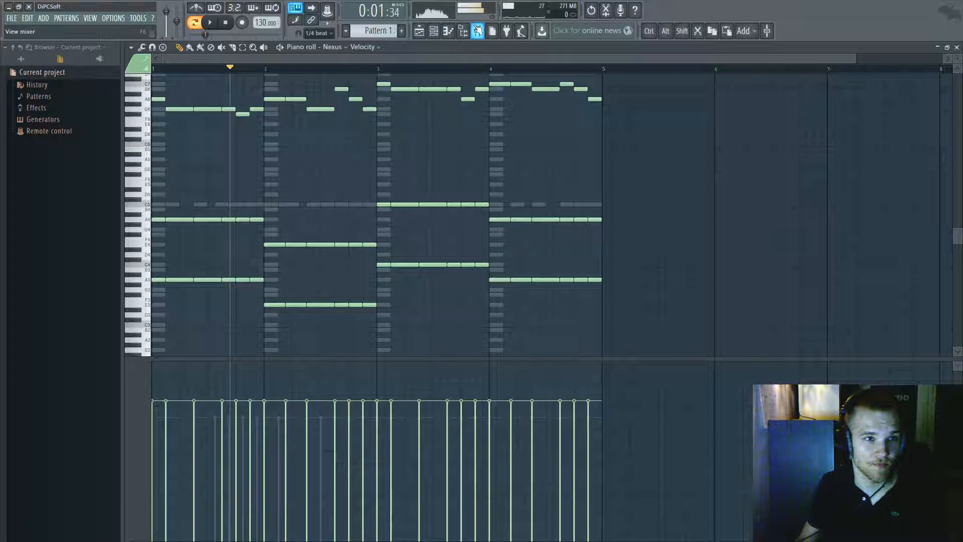
# Reopen the mixer and Insert 1's Fruity parametric EQ 2 to check the frequency display, and return to the piano roll
pyautogui.click(477, 31)
pyautogui.click(871, 183)
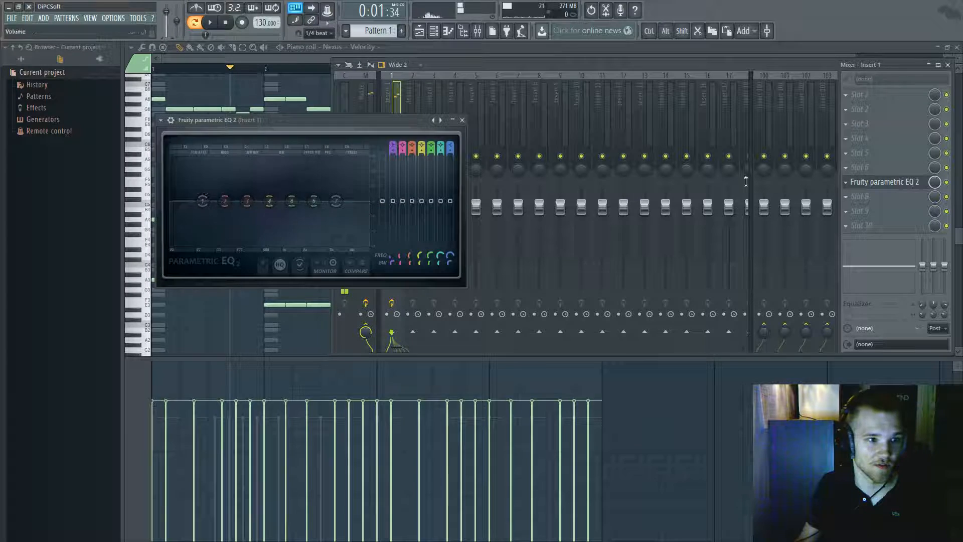
pyautogui.click(141, 172)
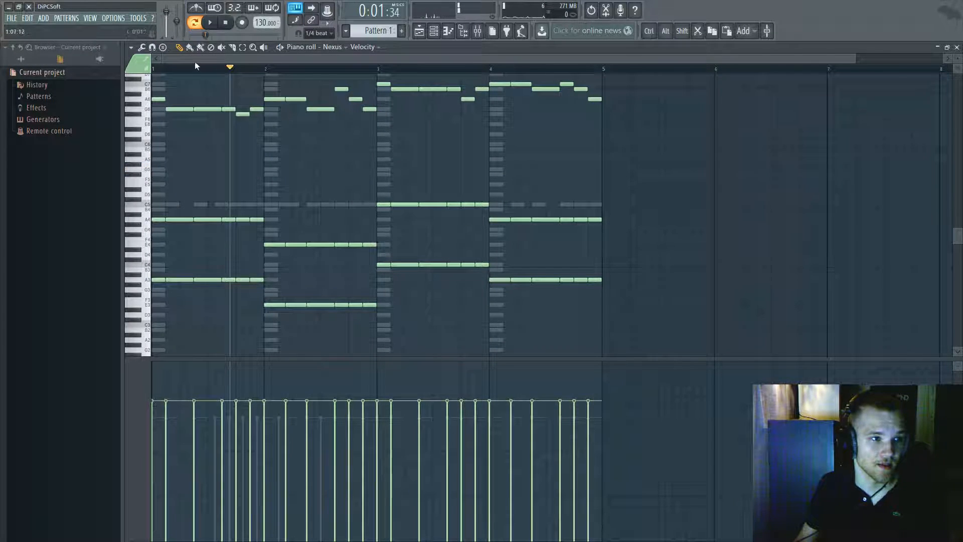
# Check the audio device and mixer settings and close them
pyautogui.click(114, 18)
pyautogui.click(140, 47)
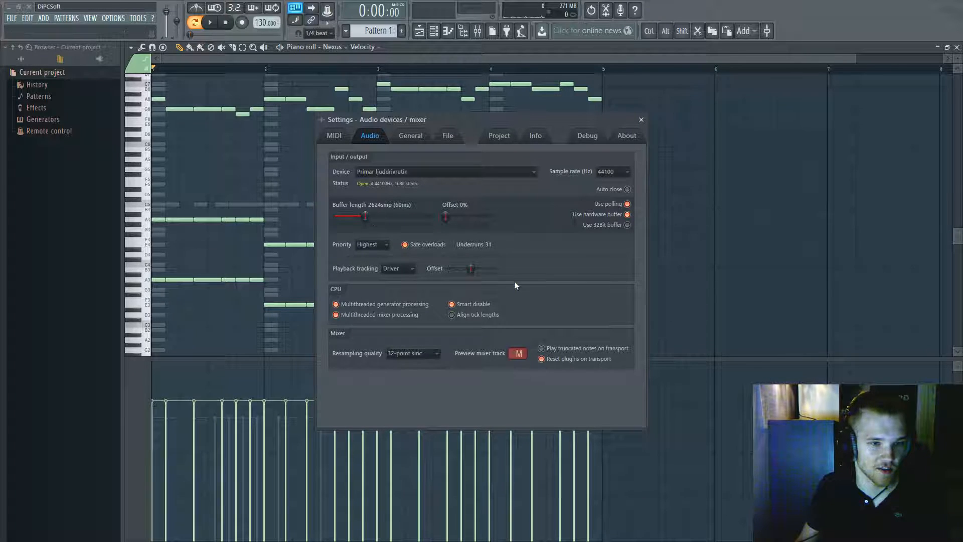
pyautogui.click(641, 119)
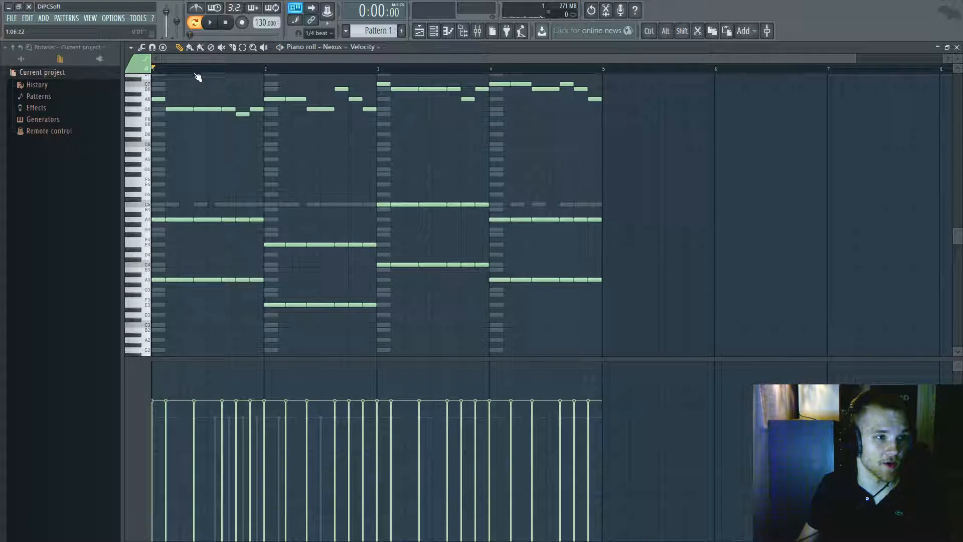
# Play the pattern, lower bar 1's two bass layers to G3 and G4, and audition the change
pyautogui.press('space')
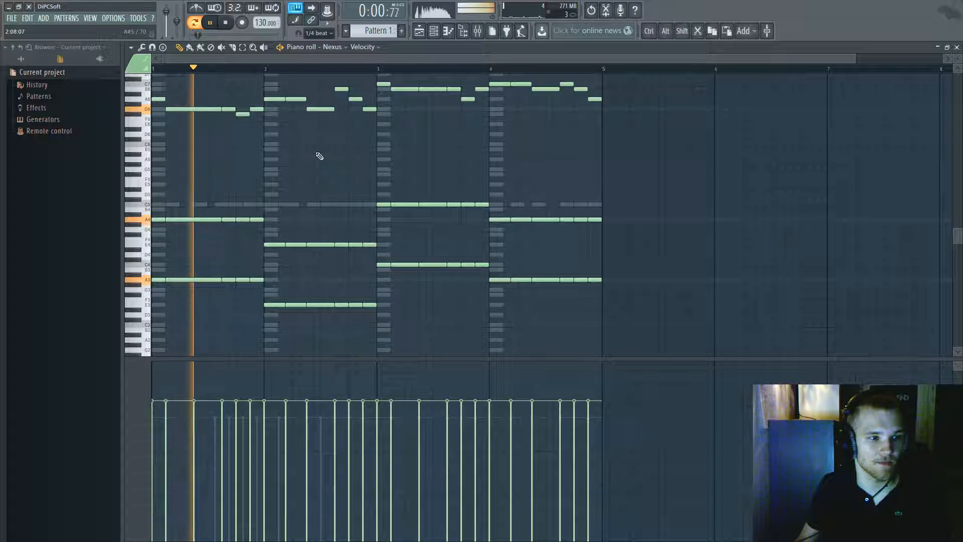
pyautogui.moveTo(266, 301); pyautogui.dragTo(151, 168)
pyautogui.press('space')
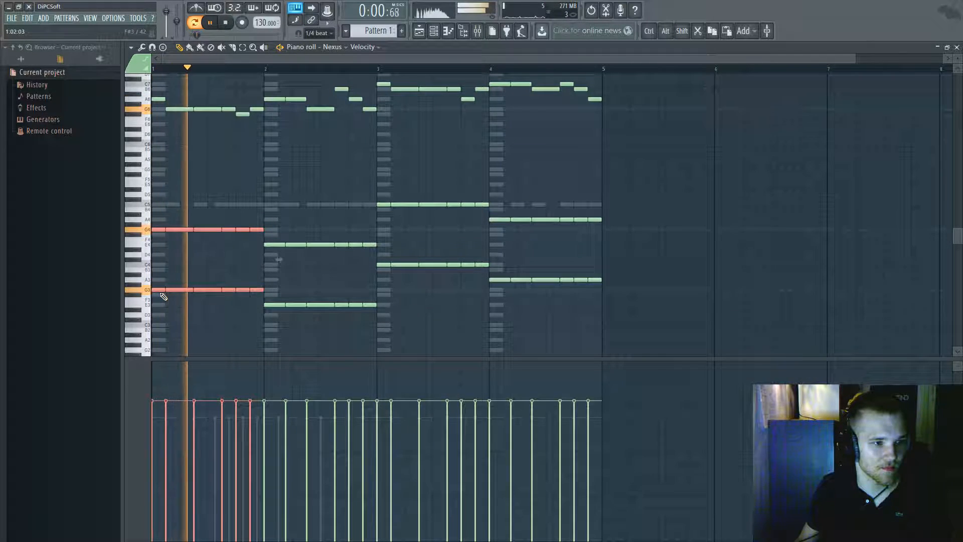
pyautogui.press('space')
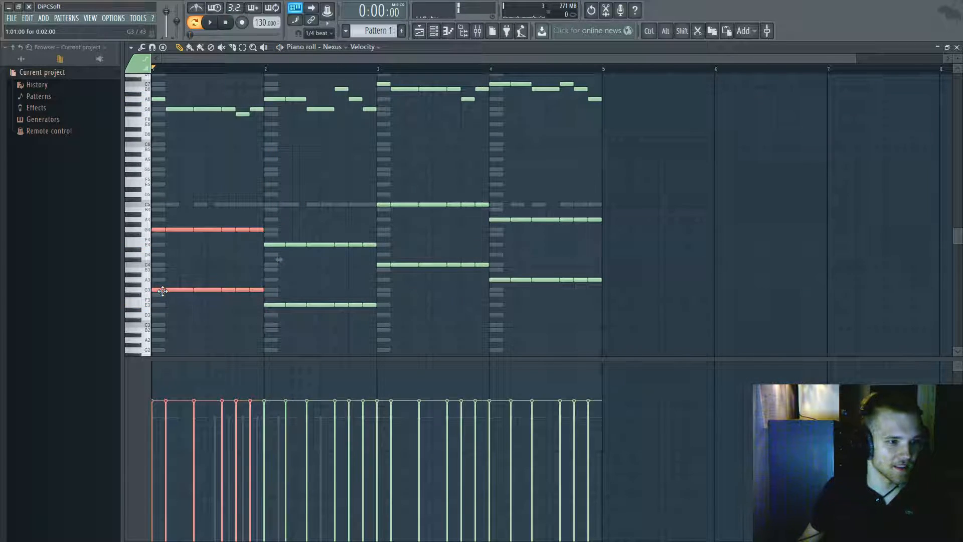
# Lower bar 1's bass layers through D to C3 and C4, and bar 2's to D3 and D4, playing back each change
pyautogui.moveTo(163, 291); pyautogui.dragTo(162, 314)
pyautogui.press('space')
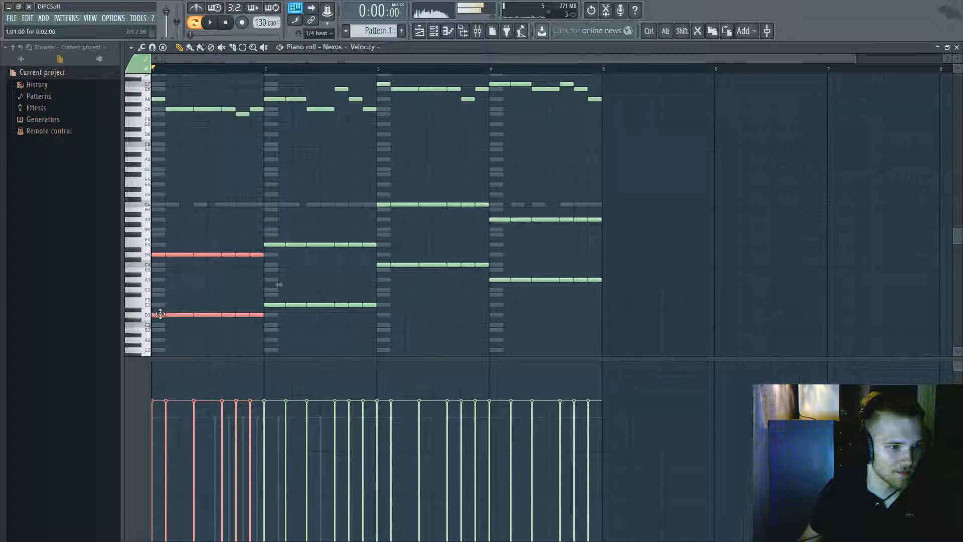
pyautogui.press('space')
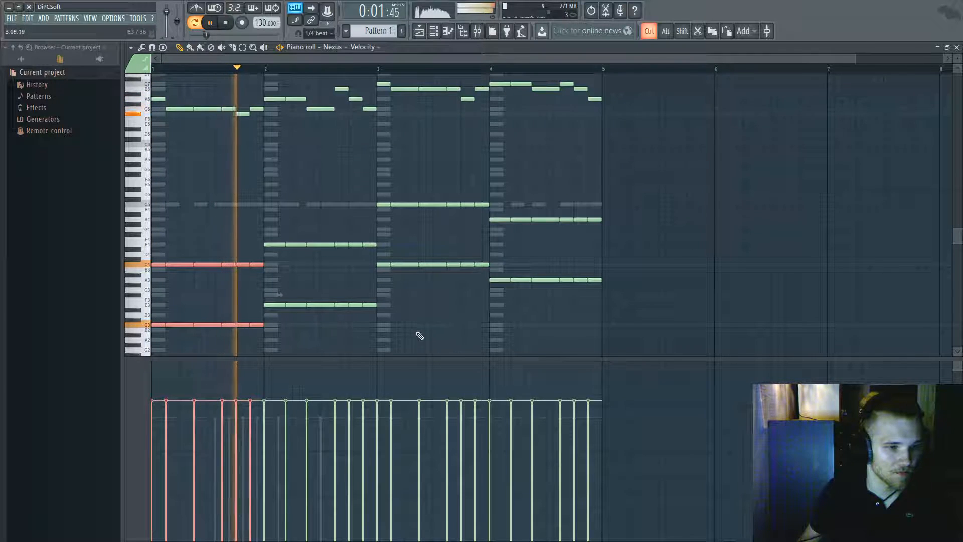
pyautogui.moveTo(367, 327); pyautogui.dragTo(274, 255)
pyautogui.press('space')
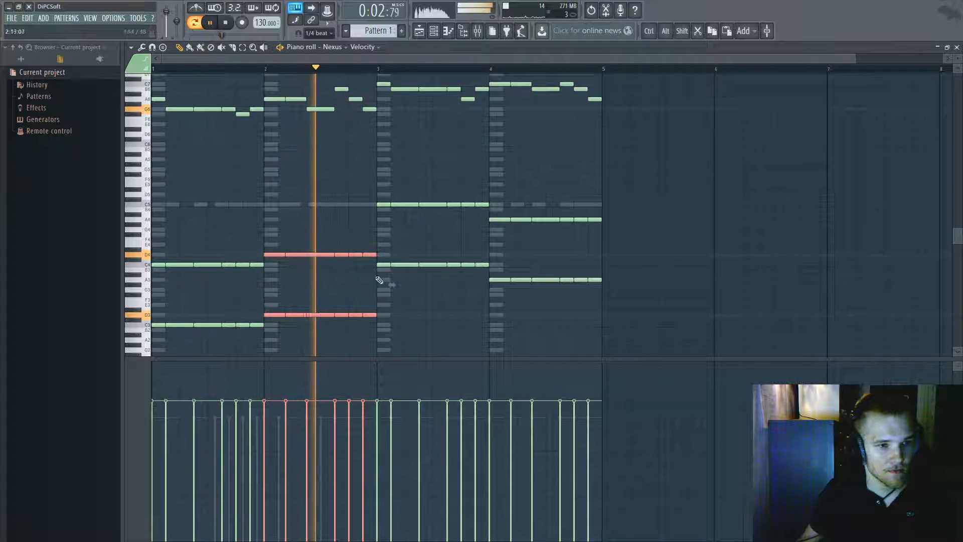
# Undo the stray A4 note in bar 3, lower that bar's bass layers to G3 and G4, and play the pattern
pyautogui.moveTo(489, 277); pyautogui.dragTo(380, 193)
pyautogui.click(385, 220)
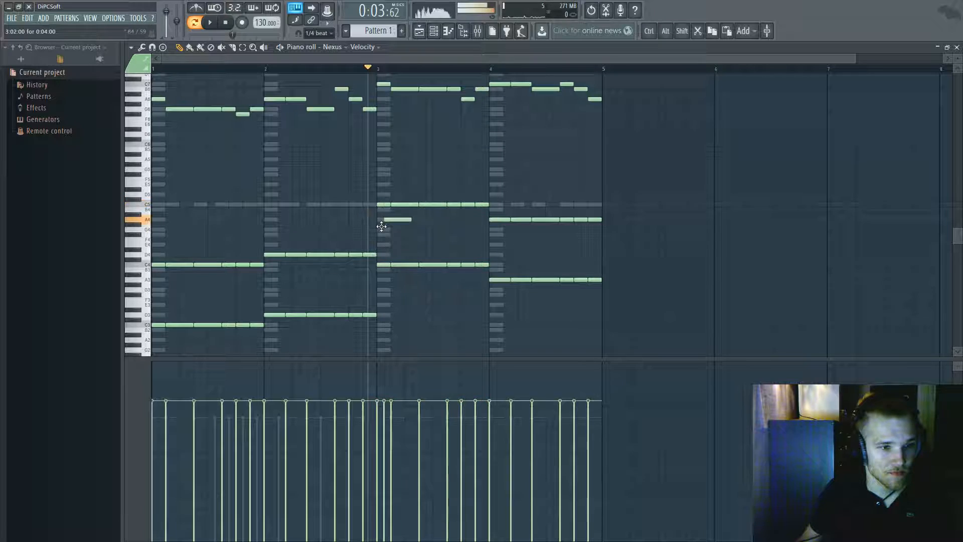
pyautogui.hotkey('ctrl', 'z')
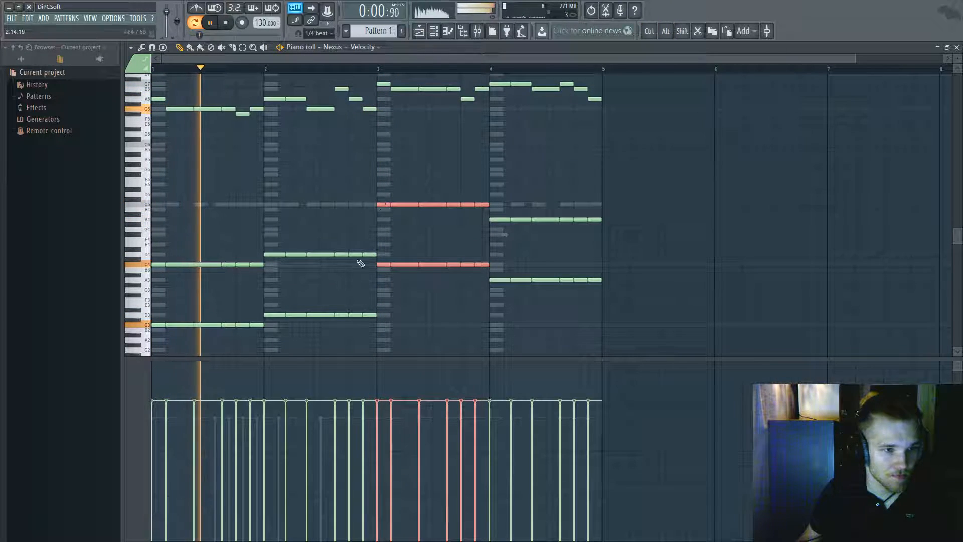
pyautogui.moveTo(477, 264); pyautogui.dragTo(476, 284)
pyautogui.press('space')
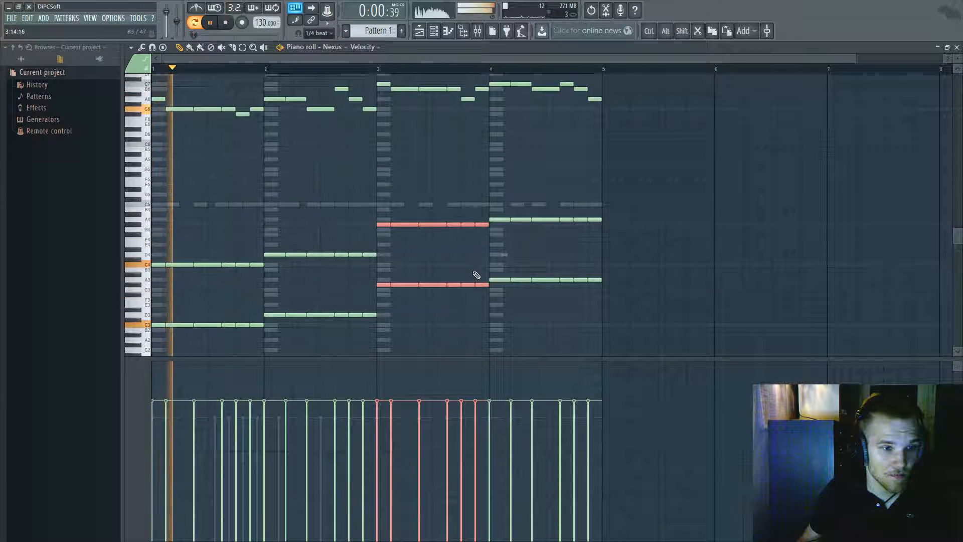
pyautogui.moveTo(392, 286); pyautogui.dragTo(392, 291)
pyautogui.press('space')
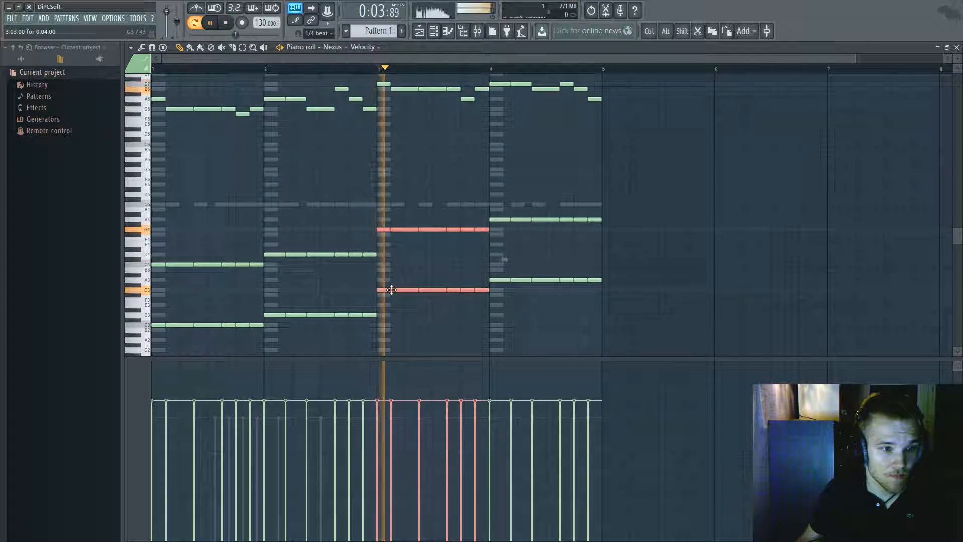
# Lower bar 4's bass notes and audition them from the end of bar 3
pyautogui.moveTo(608, 301); pyautogui.dragTo(506, 206)
pyautogui.moveTo(499, 218)
pyautogui.mouseDown()
pyautogui.moveTo(501, 244)
pyautogui.moveTo(499, 226)
pyautogui.mouseUp()
pyautogui.press('space')
pyautogui.click(484, 69)
pyautogui.press('space')
pyautogui.press('space')
# Delete all the bass notes across the four bars, keeping only the upper melody
pyautogui.moveTo(654, 351); pyautogui.dragTo(184, 180)
pyautogui.press('Delete')
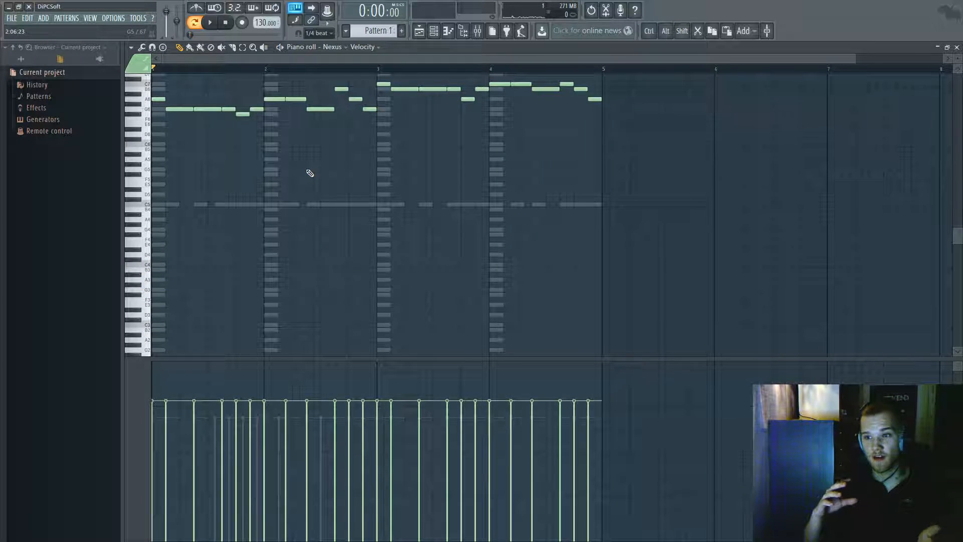
# Try one-beat bass notes at the start of bar 1 against the melody, replacing F#4 with D4
pyautogui.scroll(5, 293, 170)
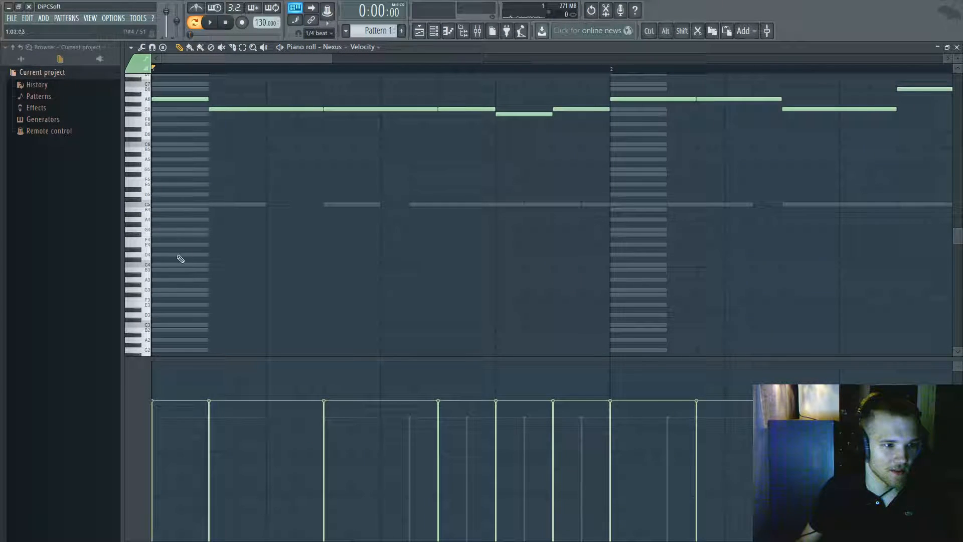
pyautogui.press('space')
pyautogui.click(170, 279)
pyautogui.moveTo(200, 275); pyautogui.dragTo(138, 259)
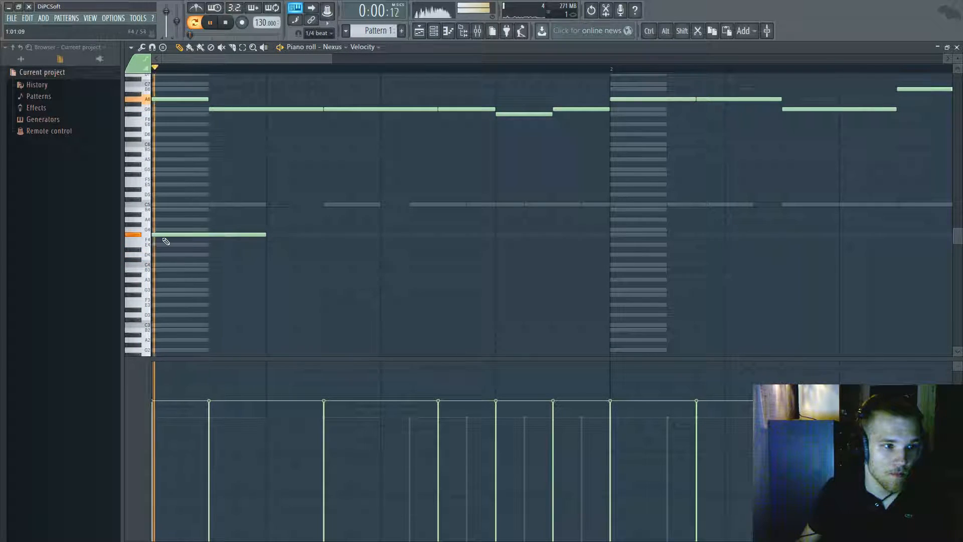
pyautogui.rightClick(155, 231)
pyautogui.rightClick(157, 220)
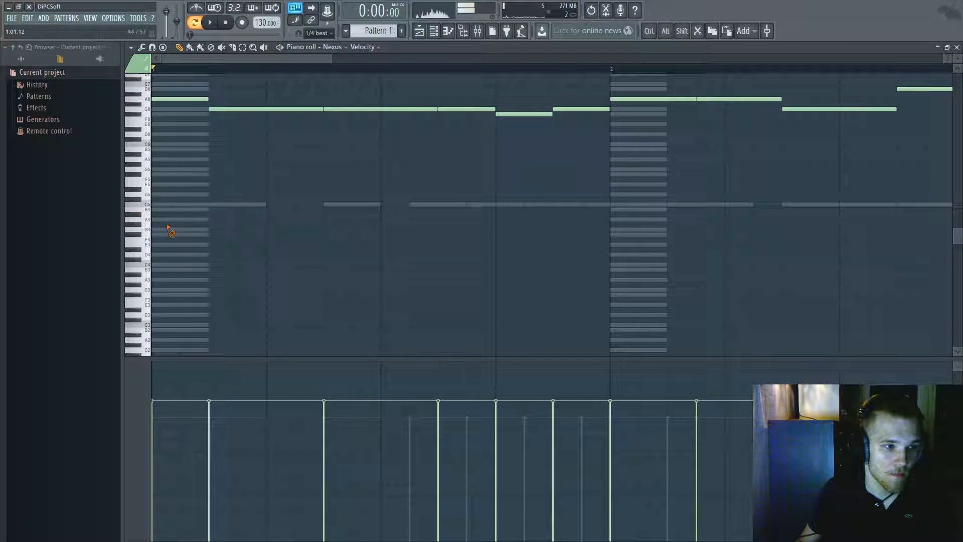
pyautogui.press('space')
pyautogui.press('space')
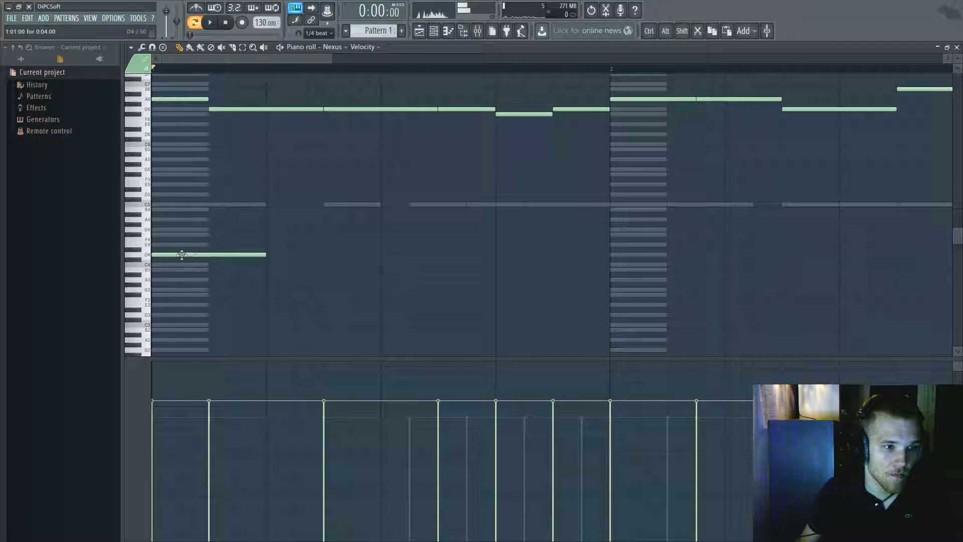
# Play the pattern and lay full-bar bass notes beneath the melody, E4 in bar 1 and C4 in bar 2
pyautogui.press('space')
pyautogui.press('space')
pyautogui.moveTo(264, 245); pyautogui.dragTo(511, 255)
pyautogui.press('space')
pyautogui.scroll(-3, 531, 224)
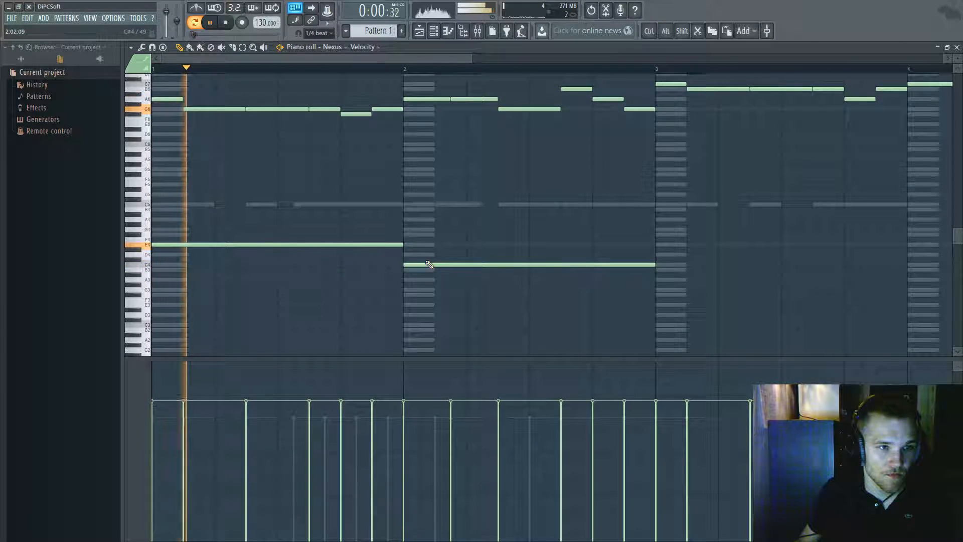
# During playback, add full-bar bass notes A3 in bar 3 and B3 in bar 4
pyautogui.scroll(-1, 427, 251)
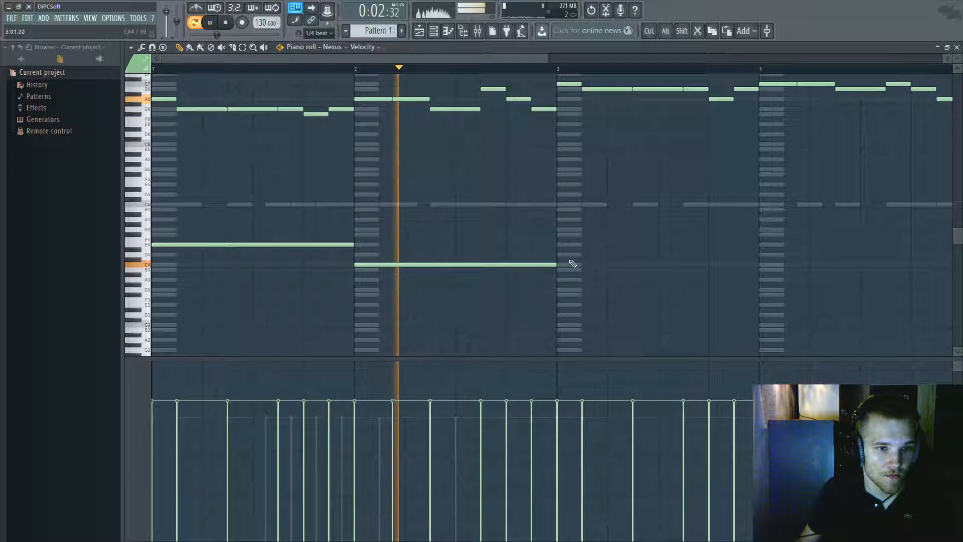
pyautogui.click(557, 279)
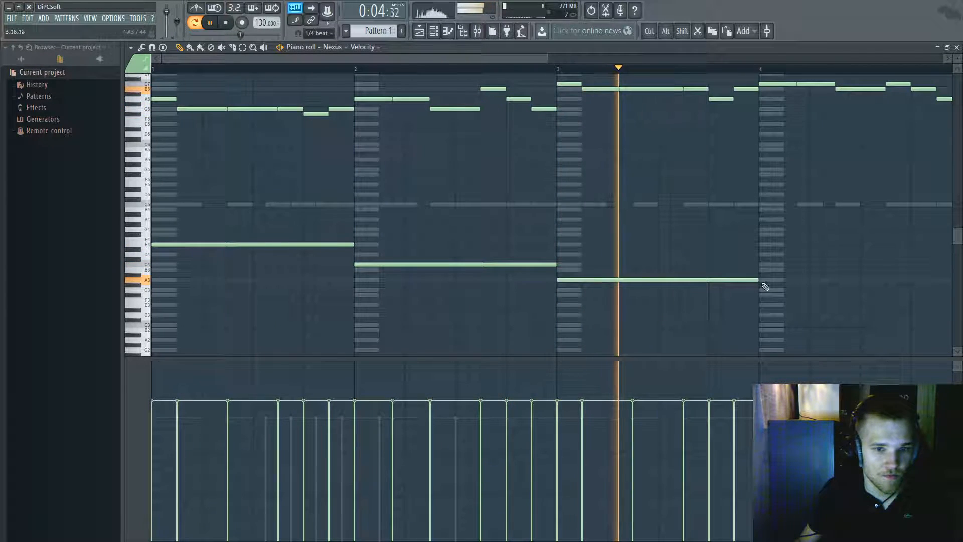
pyautogui.click(761, 270)
pyautogui.scroll(-1, 703, 271)
pyautogui.press('space')
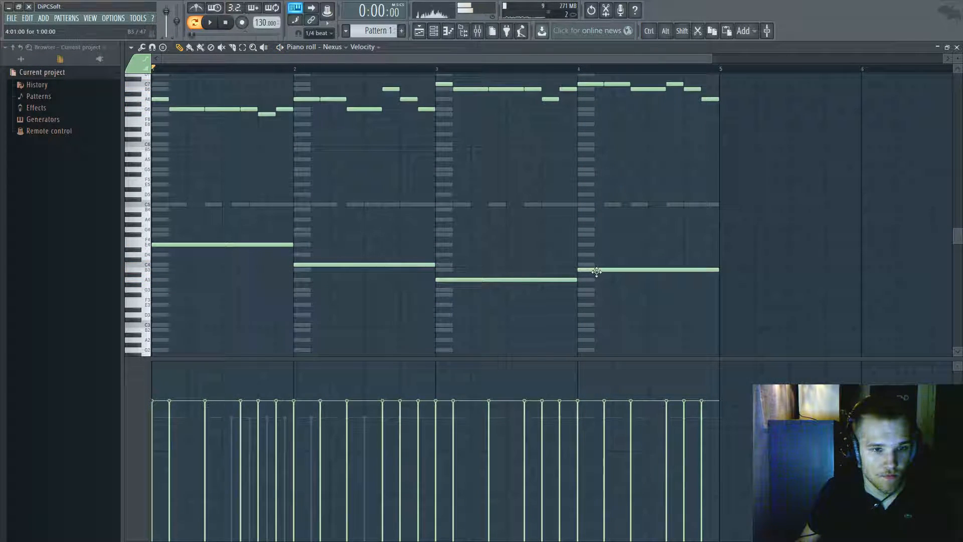
# Audition F#3 and D4 as bar 4's bass note during playback and settle on C4
pyautogui.press('space')
pyautogui.click(587, 294)
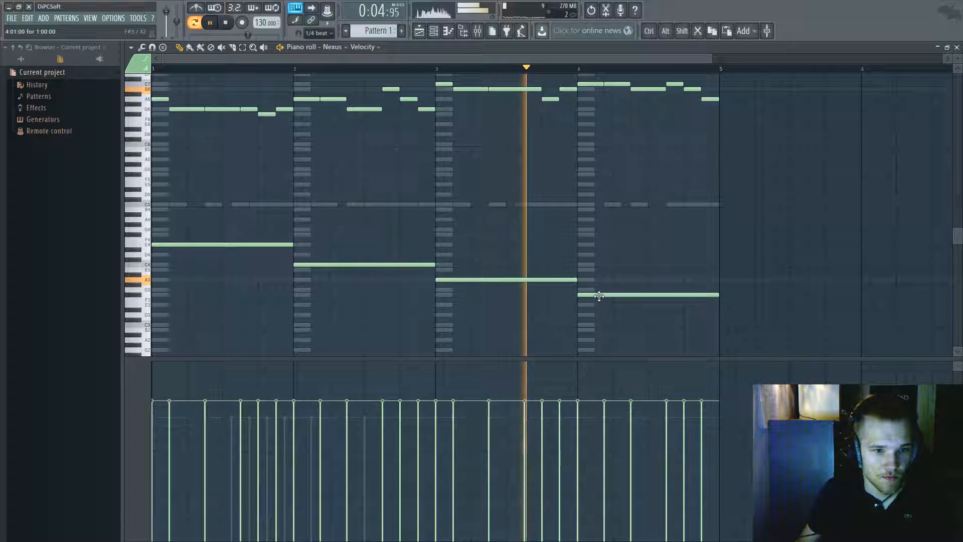
pyautogui.rightClick(599, 296)
pyautogui.press('space')
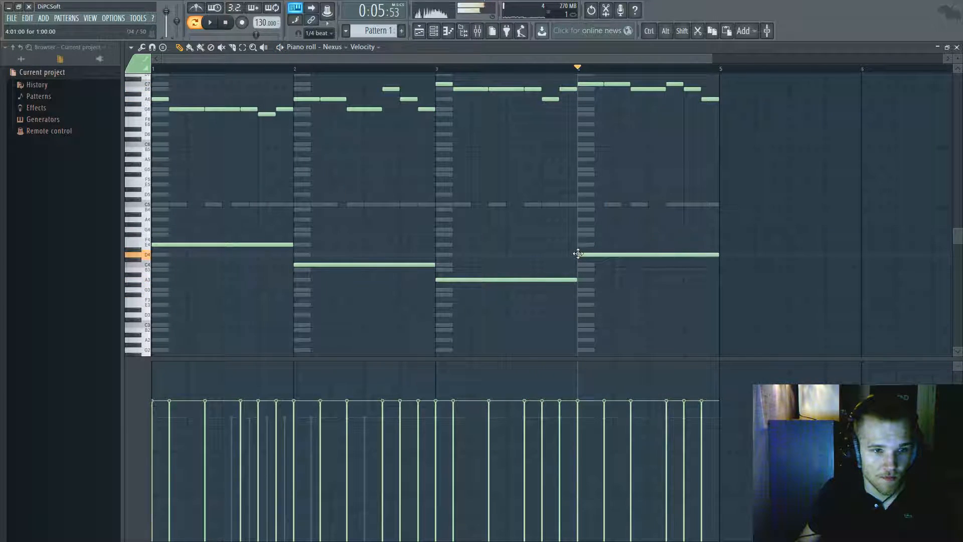
pyautogui.moveTo(589, 244); pyautogui.dragTo(592, 270)
pyautogui.press('space')
pyautogui.press('space')
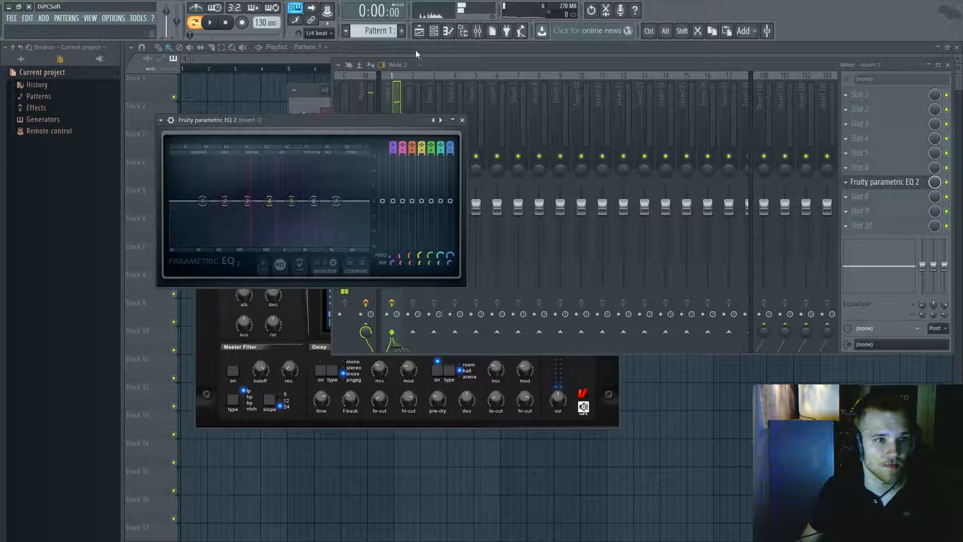
# Delete all notes from the Hat channel, reopen the Nexus piano roll and play the pattern
pyautogui.click(434, 31)
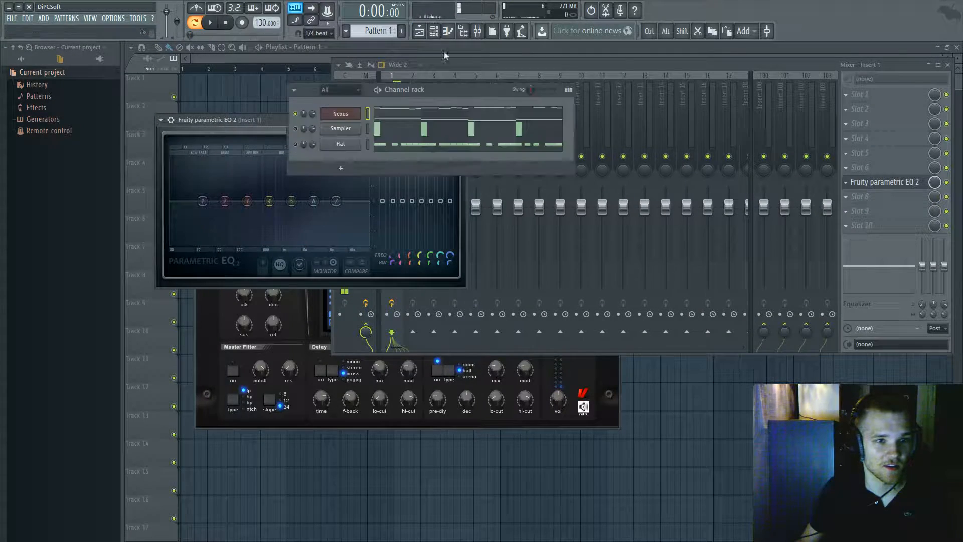
pyautogui.click(404, 146)
pyautogui.press('Delete')
pyautogui.press('Escape')
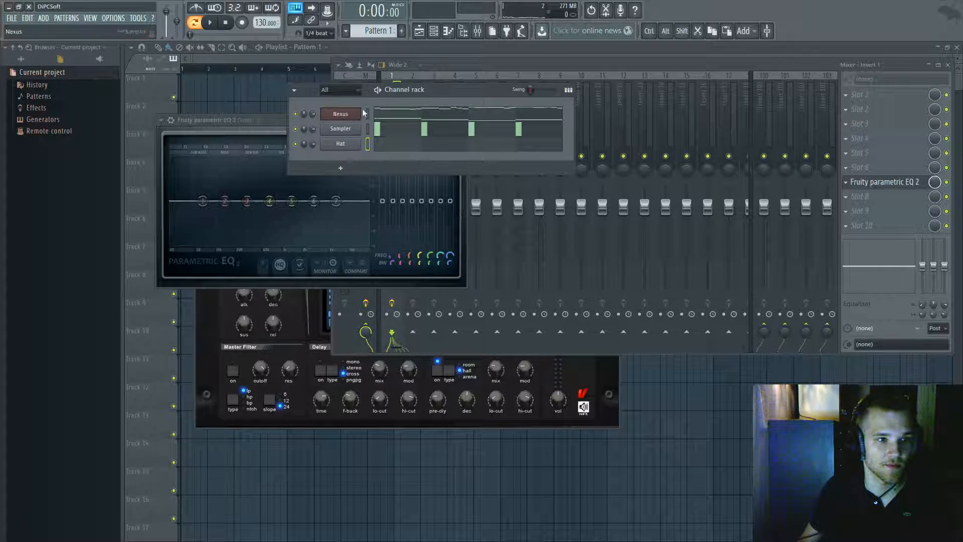
pyautogui.click(412, 117)
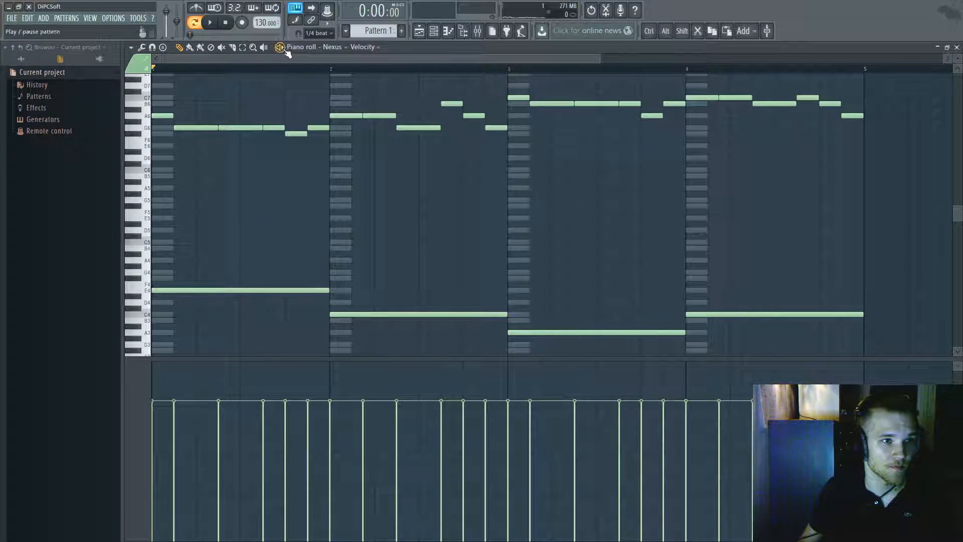
pyautogui.click(280, 47)
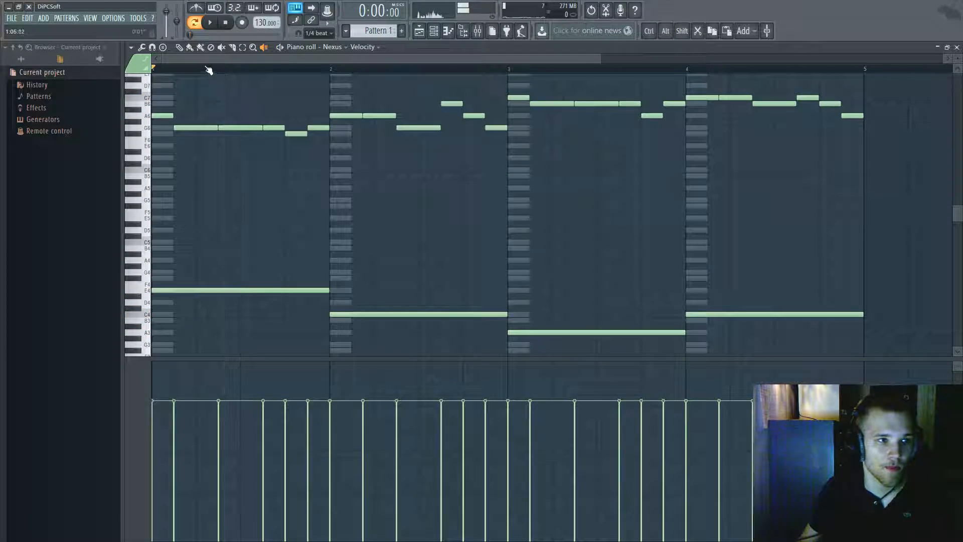
# Duplicate the four full-bar bass notes one octave lower and play the pattern
pyautogui.moveTo(771, 341); pyautogui.dragTo(189, 217)
pyautogui.moveTo(181, 289); pyautogui.dragTo(191, 316)
pyautogui.press('space')
pyautogui.press('space')
pyautogui.press('space')
pyautogui.press('space')
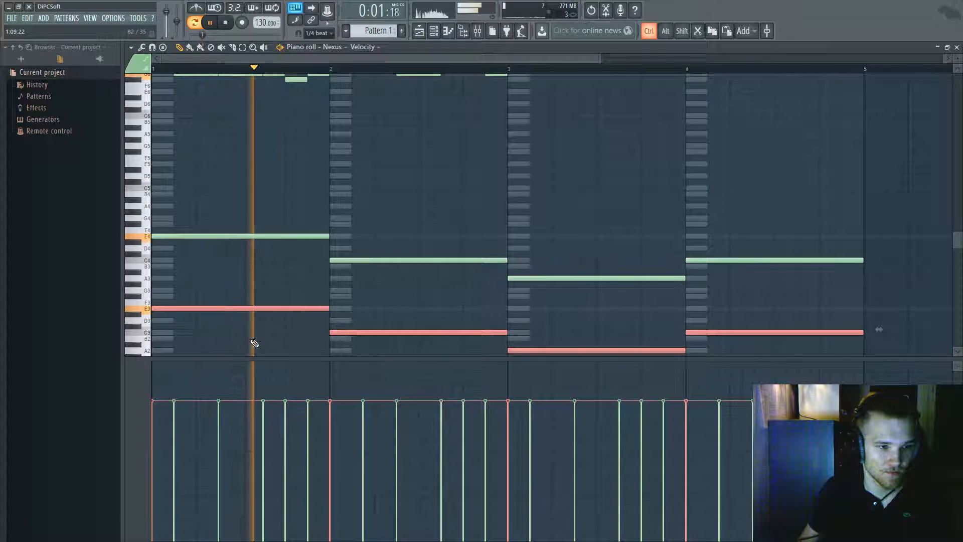
# Shorten both bass layers to half a beat at the start of each bar and transpose them up an octave
pyautogui.scroll(-1, 269, 321)
pyautogui.moveTo(266, 328); pyautogui.dragTo(855, 159)
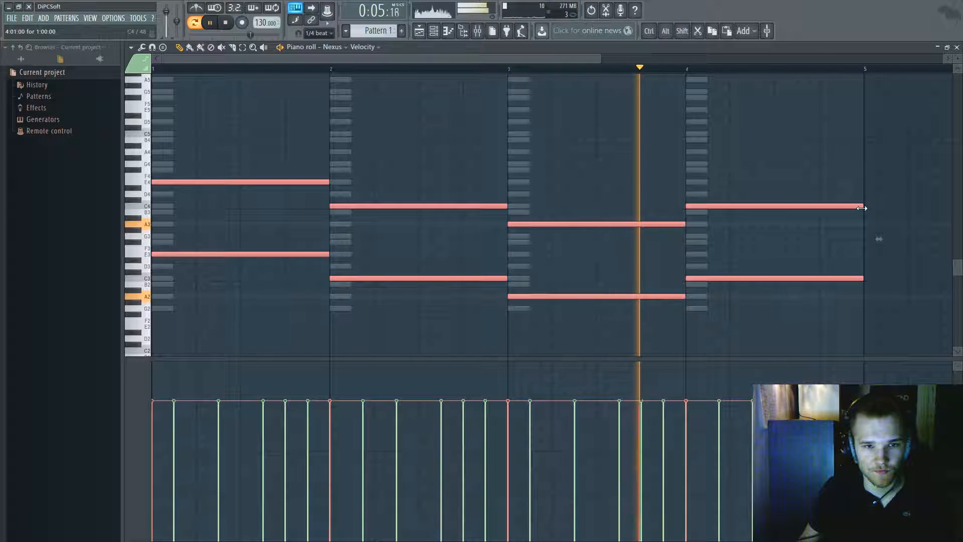
pyautogui.moveTo(864, 277); pyautogui.dragTo(713, 283)
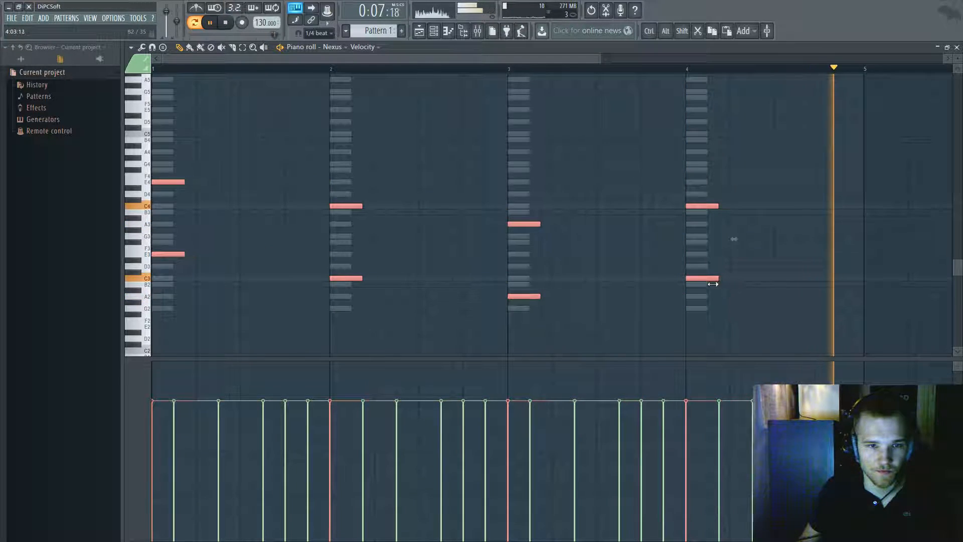
pyautogui.scroll(3, 196, 216)
pyautogui.scroll(3, 158, 200)
pyautogui.moveTo(219, 61); pyautogui.dragTo(158, 61)
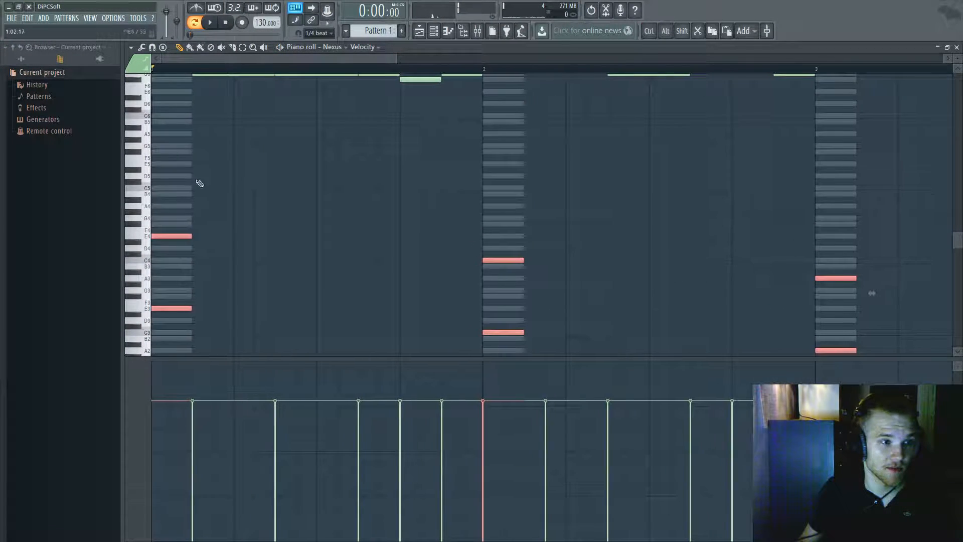
pyautogui.scroll(1, 200, 215)
pyautogui.scroll(2, 214, 265)
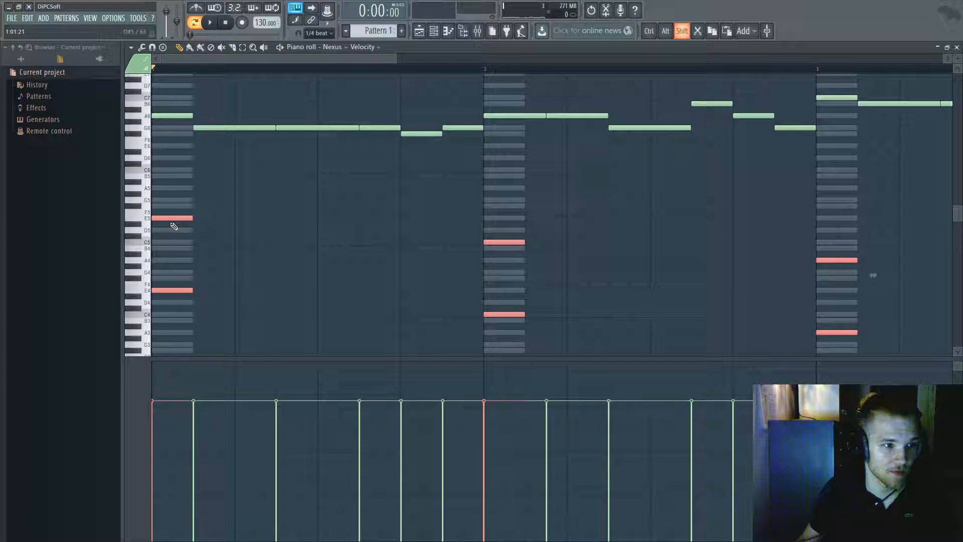
# Try filling every bar with cloned bass notes in bar 1's melody rhythm and play the result
pyautogui.moveTo(217, 219); pyautogui.dragTo(266, 219)
pyautogui.hotkey('ctrl', 'z')
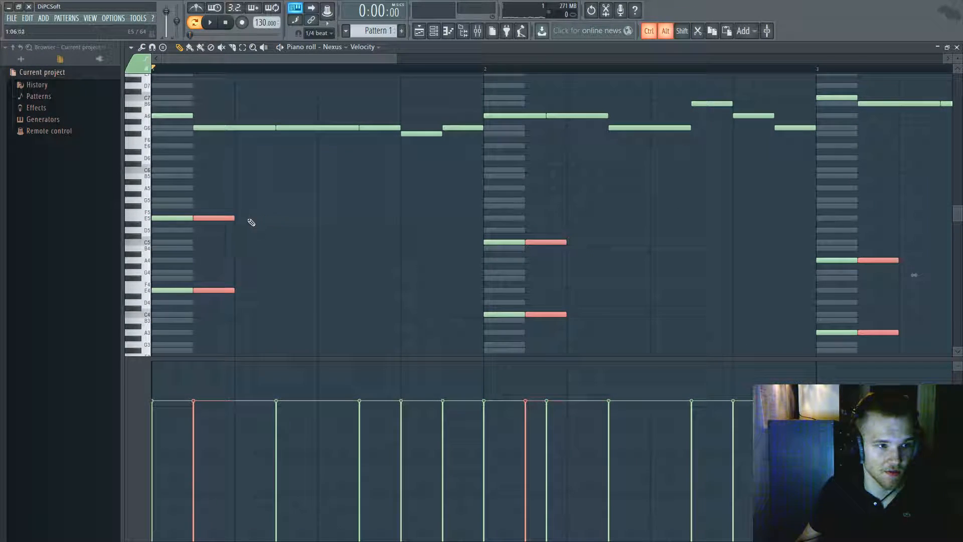
pyautogui.hotkey('ctrl', 'alt', 'z')
pyautogui.moveTo(193, 218)
pyautogui.mouseDown()
pyautogui.moveTo(436, 218)
pyautogui.moveTo(397, 219)
pyautogui.moveTo(425, 217)
pyautogui.mouseUp()
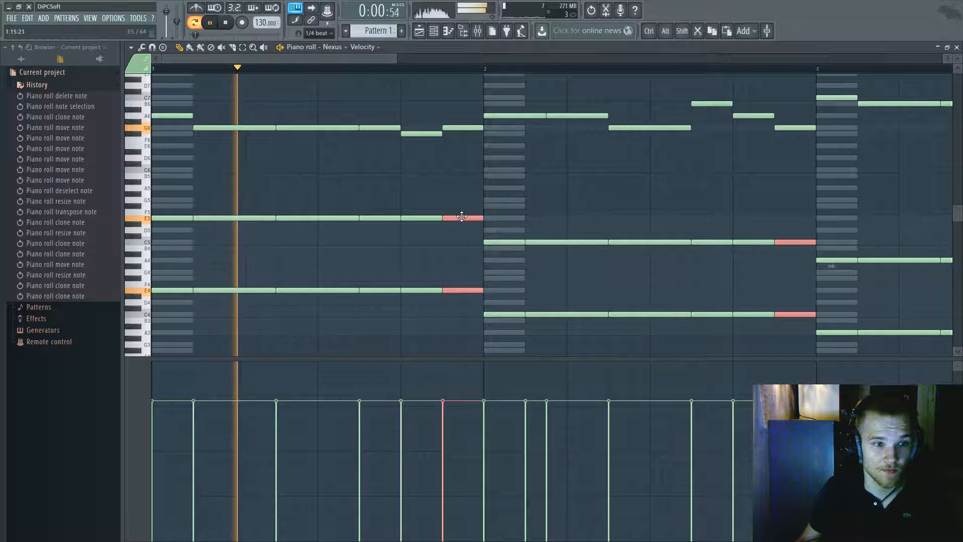
pyautogui.press('space')
# Undo the bass clones and the octave transposition, keeping only the short bass notes at each bar's start
pyautogui.hotkey('ctrl', 'alt', 'z')
pyautogui.hotkey('ctrl', 'alt', 'z')
pyautogui.hotkey('ctrl', 'alt', 'z')
pyautogui.hotkey('ctrl', 'alt', 'z')
pyautogui.hotkey('ctrl', 'alt', 'z')
pyautogui.hotkey('ctrl', 'alt', 'z')
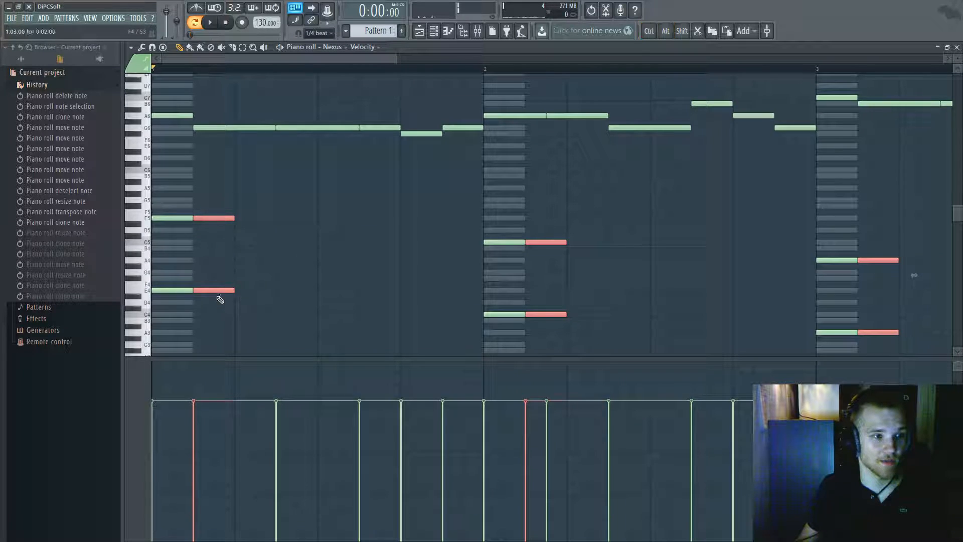
pyautogui.rightClick(216, 295)
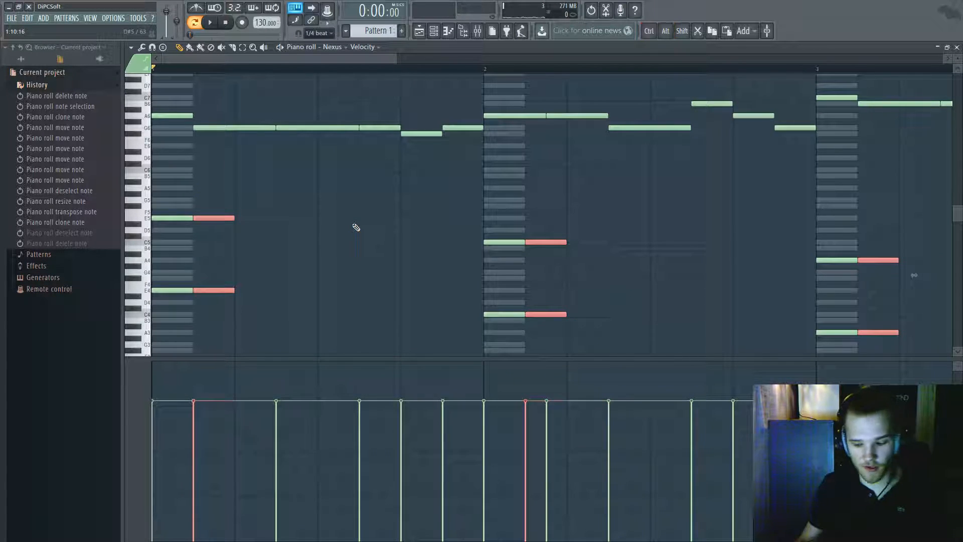
pyautogui.press('Delete')
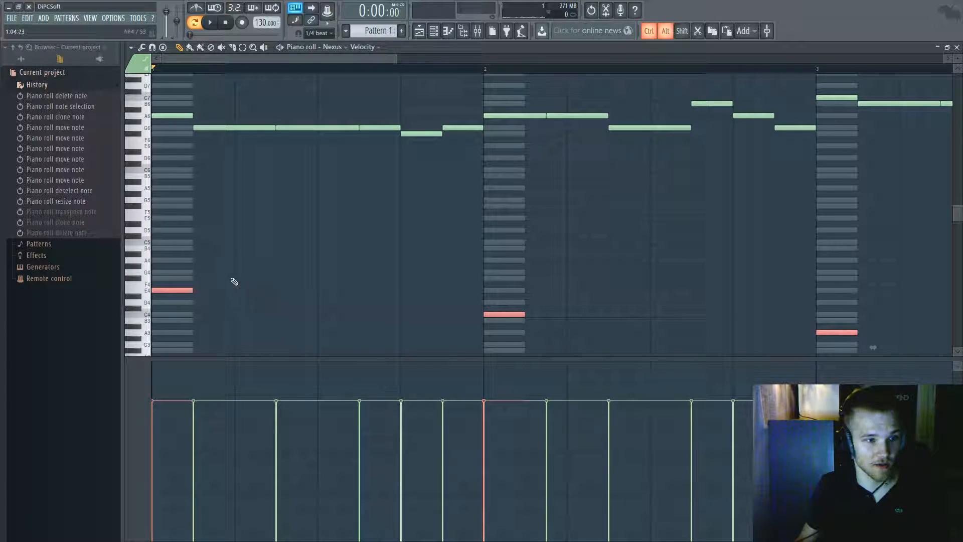
# Raise the short notes of both bass layers by one octave, to E5 and E4 in bar 1
pyautogui.moveTo(178, 290); pyautogui.dragTo(165, 225)
pyautogui.hotkey('ctrl', 'alt', 'z')
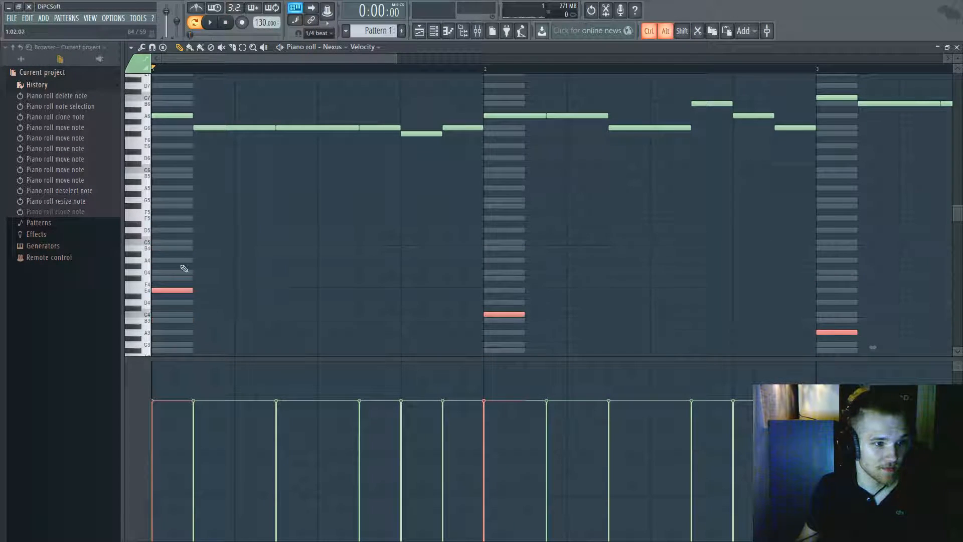
pyautogui.scroll(-3, 188, 285)
pyautogui.moveTo(175, 293); pyautogui.dragTo(175, 221)
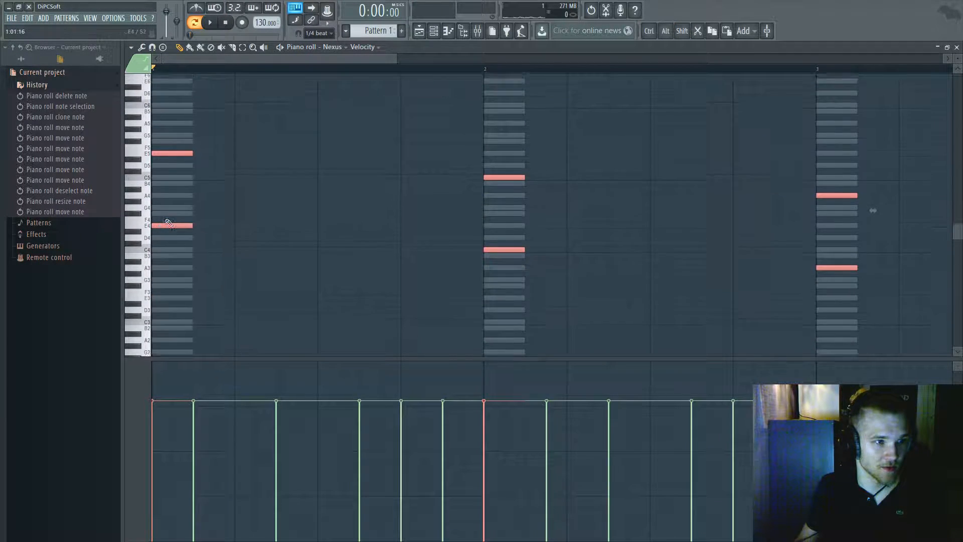
# Try a bass rhythm of three consecutive three-step notes from each bar's start and audition it
pyautogui.scroll(3, 189, 220)
pyautogui.moveTo(207, 217)
pyautogui.mouseDown()
pyautogui.moveTo(448, 211)
pyautogui.moveTo(438, 215)
pyautogui.mouseUp()
pyautogui.press('space')
pyautogui.press('space')
pyautogui.press('space')
pyautogui.press('space')
pyautogui.hotkey('ctrl', 'z')
pyautogui.moveTo(294, 217)
pyautogui.mouseDown()
pyautogui.moveTo(238, 212)
pyautogui.moveTo(306, 218)
pyautogui.mouseUp()
pyautogui.press('space')
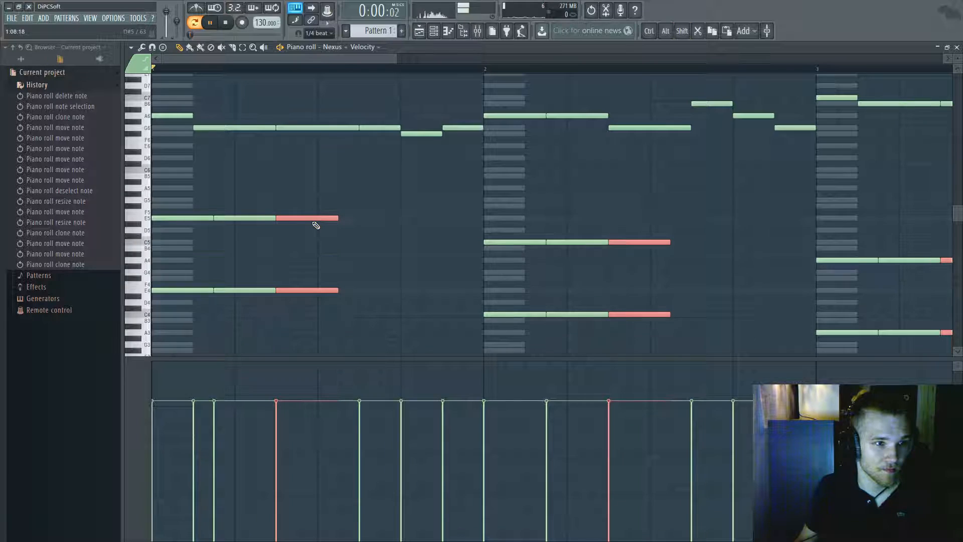
# Try ending each bar's bass with three two-step notes after a one-step gap, auditioning the rhythm repeatedly
pyautogui.hotkey('ctrl', 'z')
pyautogui.moveTo(246, 217)
pyautogui.mouseDown()
pyautogui.moveTo(267, 218)
pyautogui.moveTo(220, 220)
pyautogui.moveTo(415, 221)
pyautogui.mouseUp()
pyautogui.press('space')
pyautogui.press('space')
pyautogui.press('space')
pyautogui.press('space')
pyautogui.press('space')
pyautogui.press('space')
pyautogui.press('space')
pyautogui.press('space')
pyautogui.press('space')
pyautogui.press('space')
pyautogui.press('space')
pyautogui.press('space')
pyautogui.press('space')
pyautogui.press('space')
pyautogui.hotkey('ctrl', 'z')
pyautogui.press('space')
pyautogui.press('space')
# Select all the bass notes, audition them an octave lower and transpose them back up
pyautogui.keyDown('ctrl'); pyautogui.scroll(-5, 453, 246); pyautogui.keyUp('ctrl')
pyautogui.keyDown('ctrl'); pyautogui.click(585, 347); pyautogui.keyUp('ctrl')
pyautogui.moveTo(585, 346); pyautogui.dragTo(121, 201)
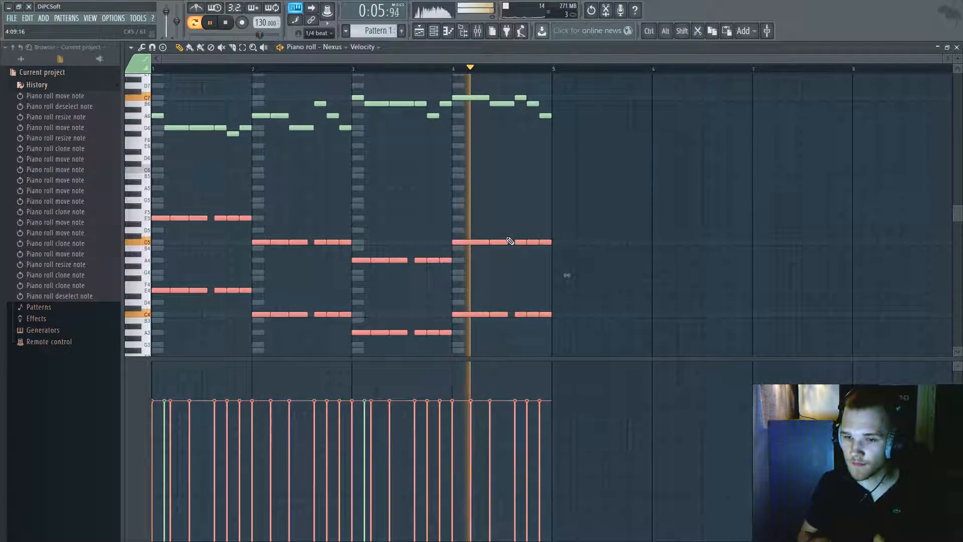
pyautogui.hotkey('ctrl', 'Down')
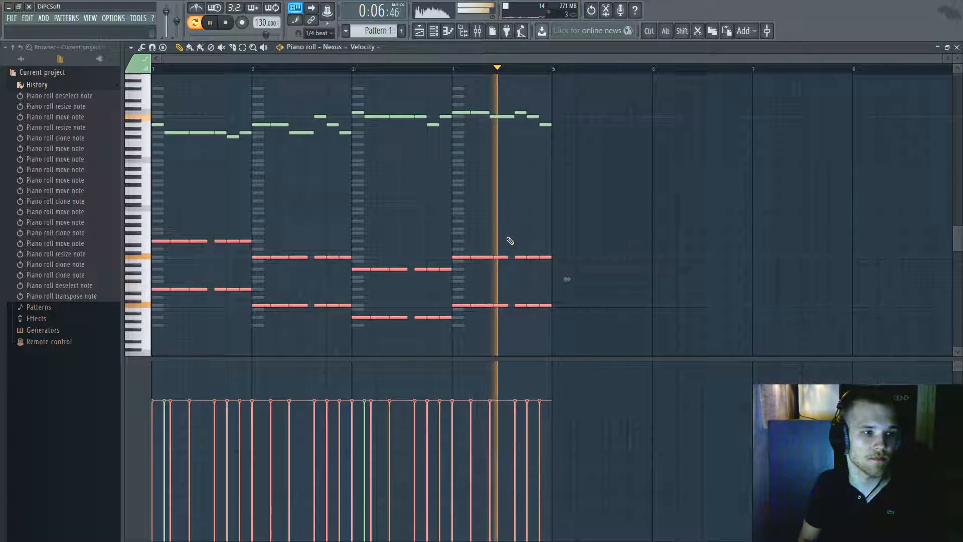
pyautogui.hotkey('ctrl', 'Up')
pyautogui.press('space')
# Undo the bass rhythm edits and delete the remaining clones, leaving one note per bass layer in each bar
pyautogui.scroll(6, 321, 226)
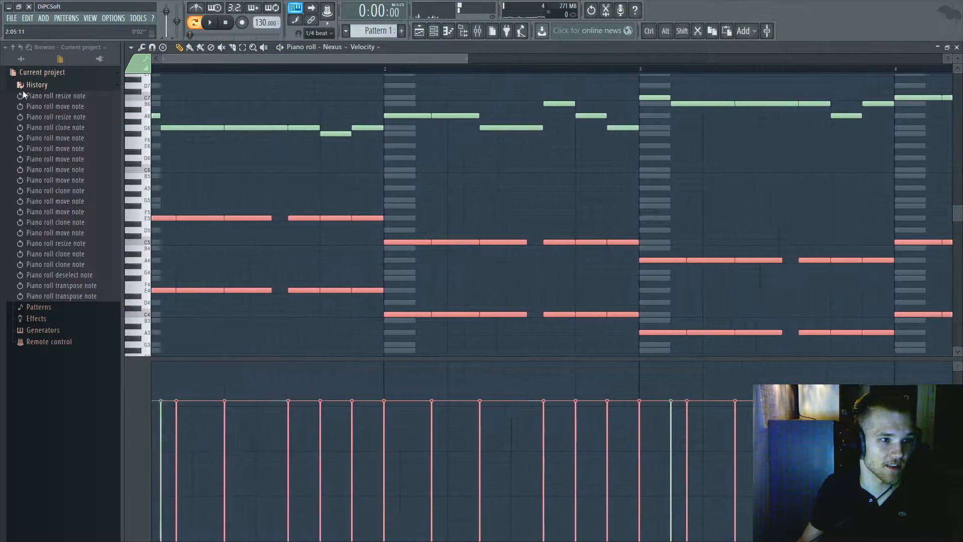
pyautogui.hotkey('ctrl', 'alt', 'z')
pyautogui.hotkey('ctrl', 'alt', 'z')
pyautogui.hotkey('ctrl', 'alt', 'z')
pyautogui.hotkey('ctrl', 'alt', 'z')
pyautogui.hotkey('ctrl', 'alt', 'z')
pyautogui.hotkey('ctrl', 'alt', 'z')
pyautogui.hotkey('ctrl', 'alt', 'z')
pyautogui.hotkey('ctrl', 'alt', 'z')
pyautogui.hotkey('ctrl', 'alt', 'z')
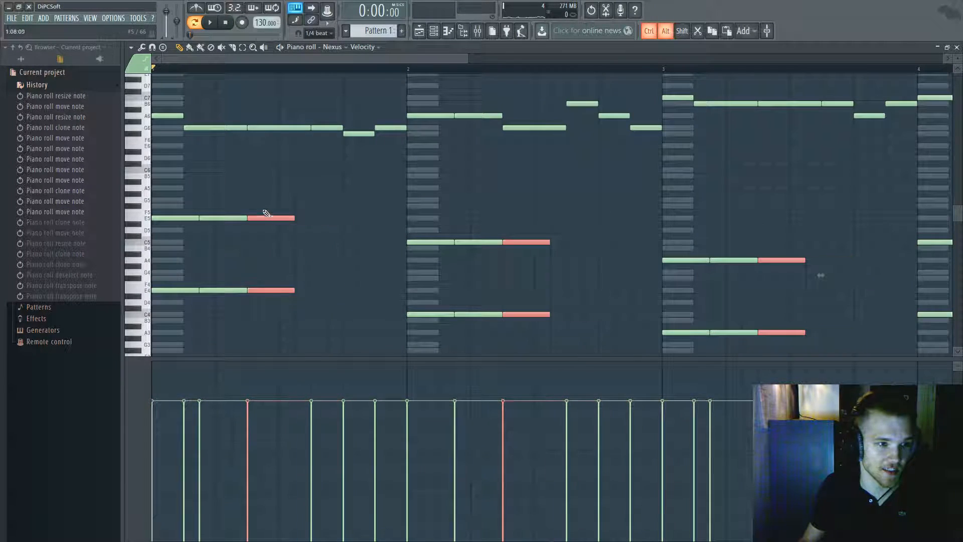
pyautogui.hotkey('ctrl', 'alt', 'z')
pyautogui.hotkey('ctrl', 'alt', 'z')
pyautogui.hotkey('ctrl', 'alt', 'z')
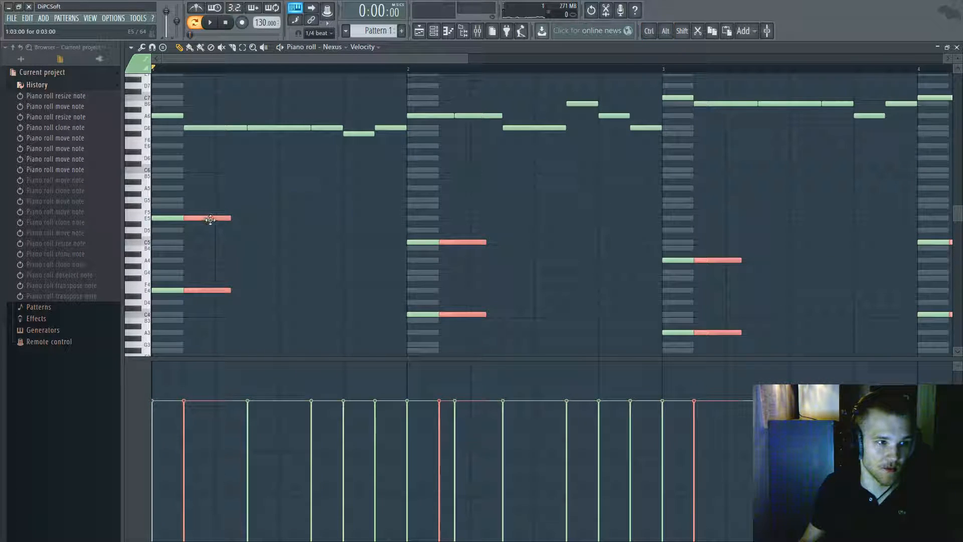
pyautogui.hotkey('ctrl', 'alt', 'z')
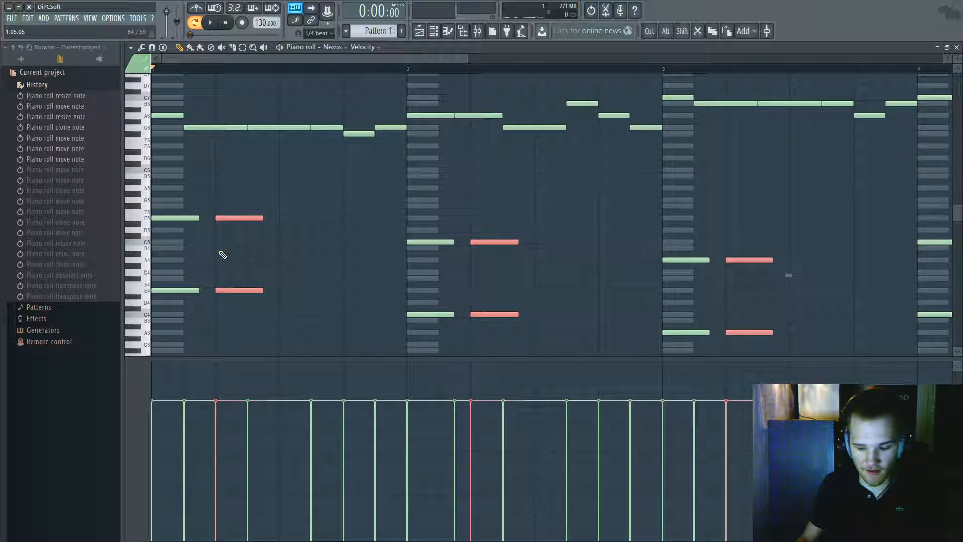
pyautogui.press('Delete')
# Rebuild both bass layers in every bar with notes of half, one, one, half, half and half a beat, matching bar 1's melody rhythm
pyautogui.scroll(-3, 216, 273)
pyautogui.scroll(-4, 502, 291)
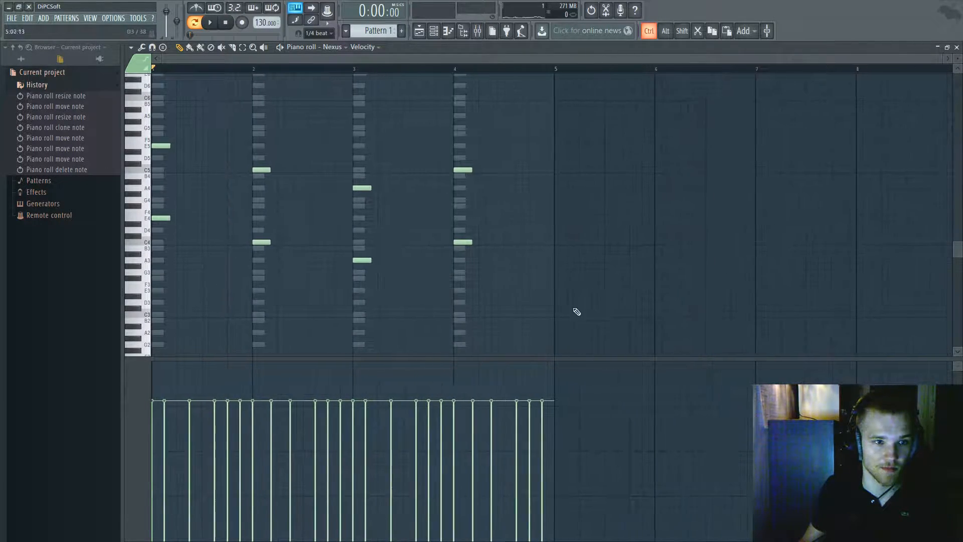
pyautogui.moveTo(589, 316); pyautogui.dragTo(151, 131)
pyautogui.scroll(4, 201, 106)
pyautogui.scroll(2, 202, 104)
pyautogui.moveTo(208, 57); pyautogui.dragTo(181, 58)
pyautogui.scroll(4, 228, 238)
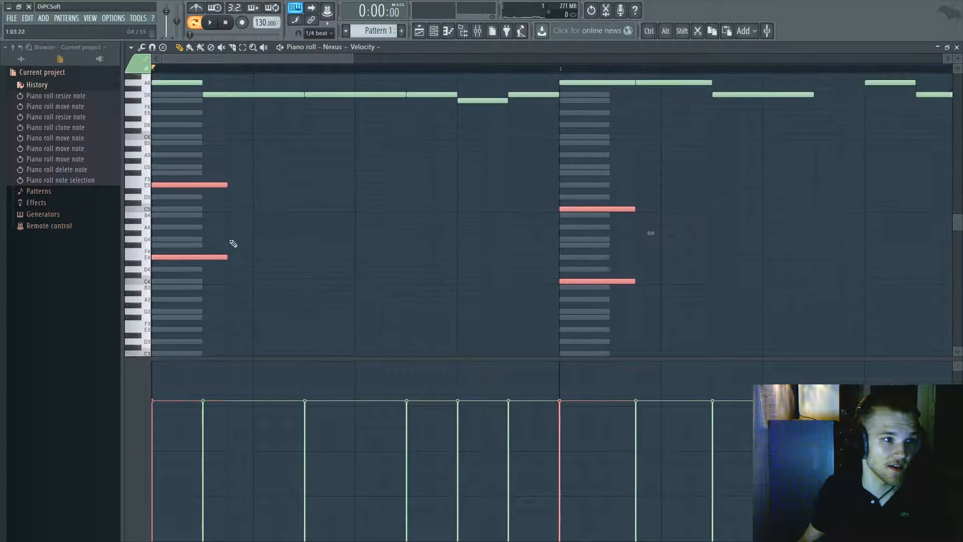
pyautogui.moveTo(187, 216)
pyautogui.mouseDown()
pyautogui.moveTo(316, 226)
pyautogui.moveTo(394, 214)
pyautogui.moveTo(486, 219)
pyautogui.moveTo(385, 219)
pyautogui.moveTo(529, 218)
pyautogui.mouseUp()
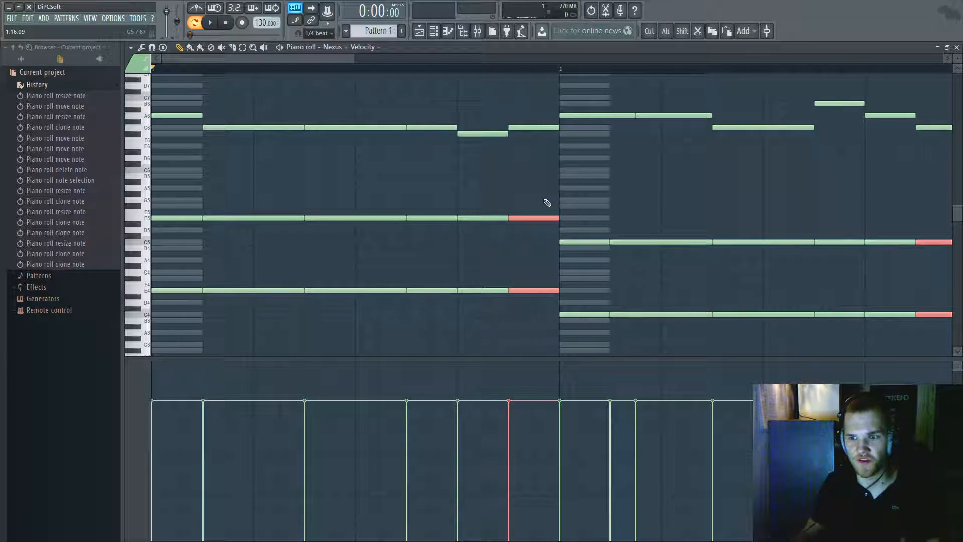
pyautogui.scroll(-5, 588, 194)
pyautogui.keyDown('ctrl'); pyautogui.click(611, 233); pyautogui.keyUp('ctrl')
pyautogui.press('Escape')
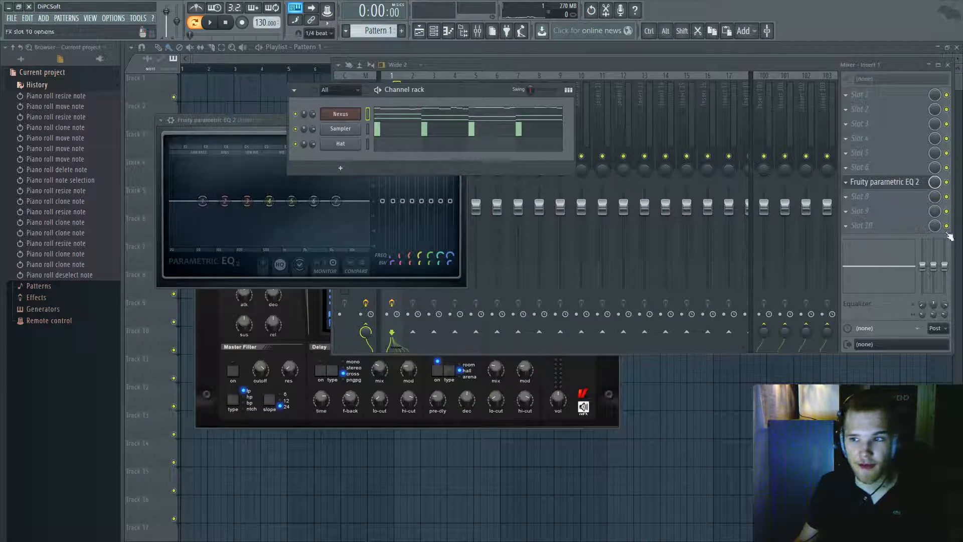
pyautogui.click(396, 118)
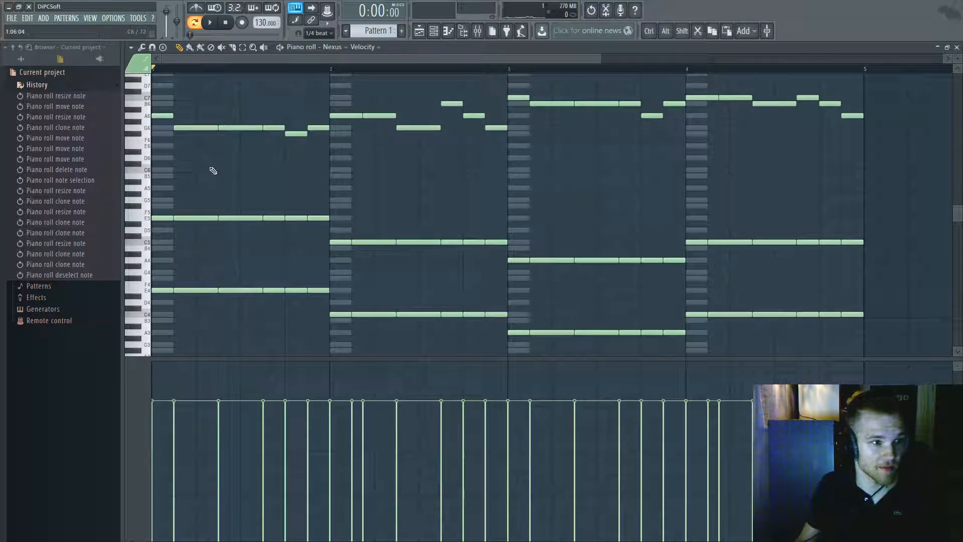
# Transpose all the bass notes down one octave and audition them against the melody
pyautogui.scroll(-3, 218, 162)
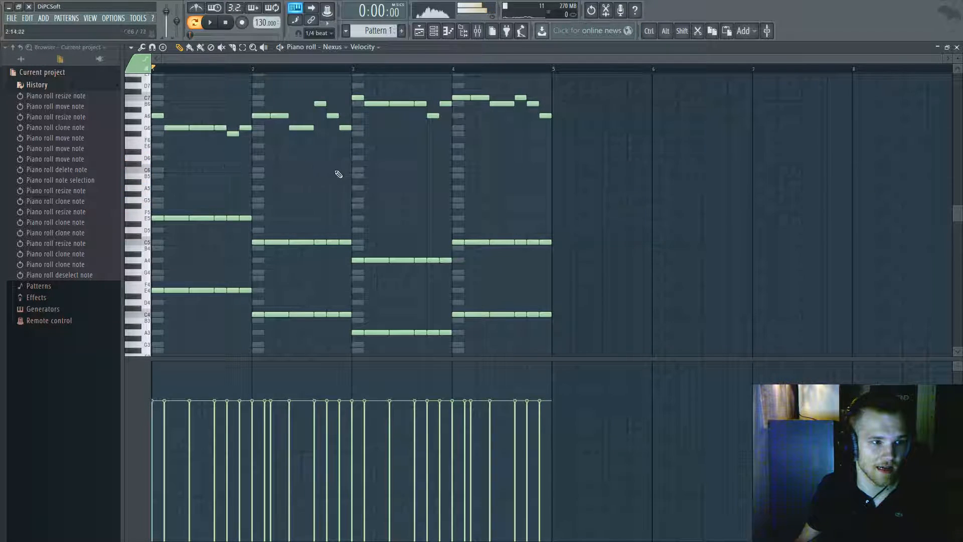
pyautogui.scroll(-3, 590, 325)
pyautogui.moveTo(601, 317); pyautogui.dragTo(143, 127)
pyautogui.hotkey('ctrl', 'Down')
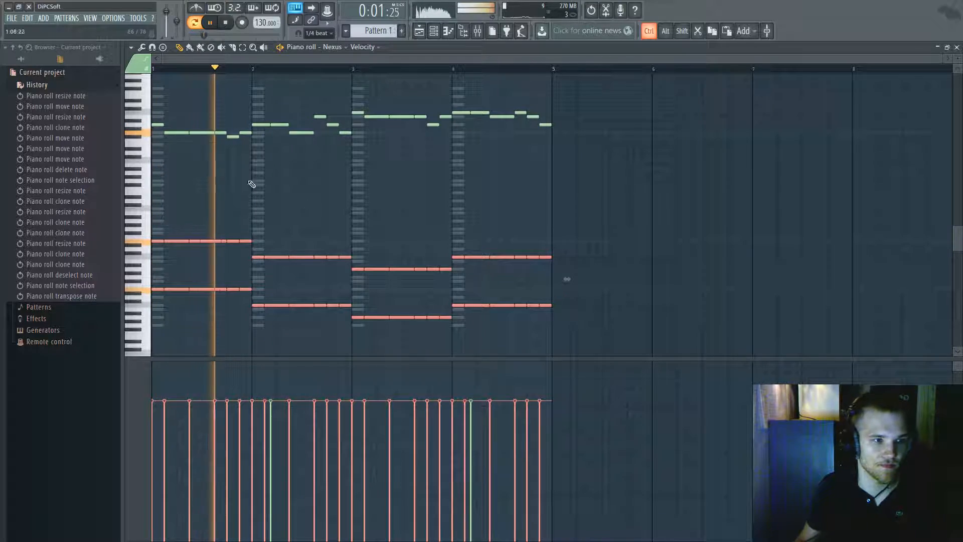
pyautogui.hotkey('ctrl', 'a')
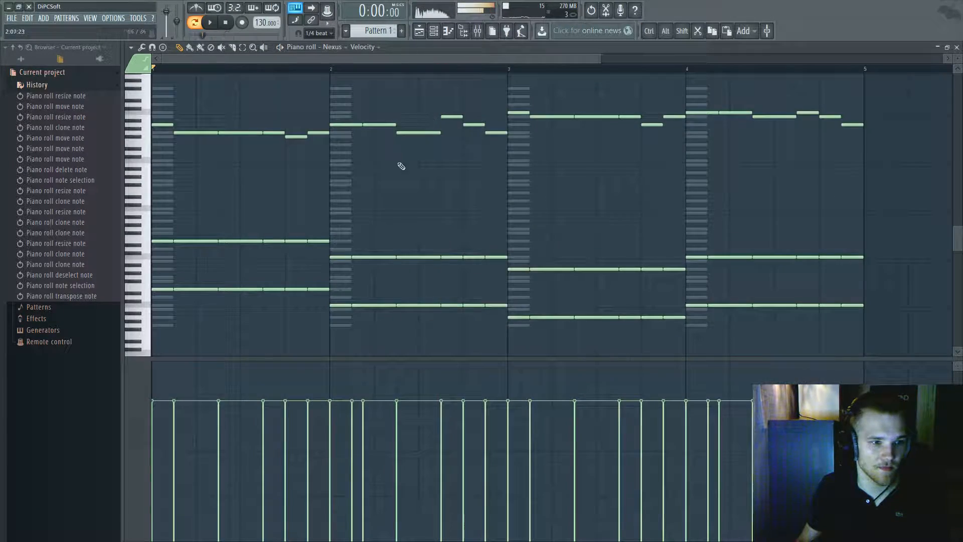
# Rework both bass layers in bars 2 and 4 to open with two three-step notes, matching the melody rhythm
pyautogui.scroll(4, 409, 146)
pyautogui.moveTo(386, 313); pyautogui.dragTo(482, 248)
pyautogui.press('Delete')
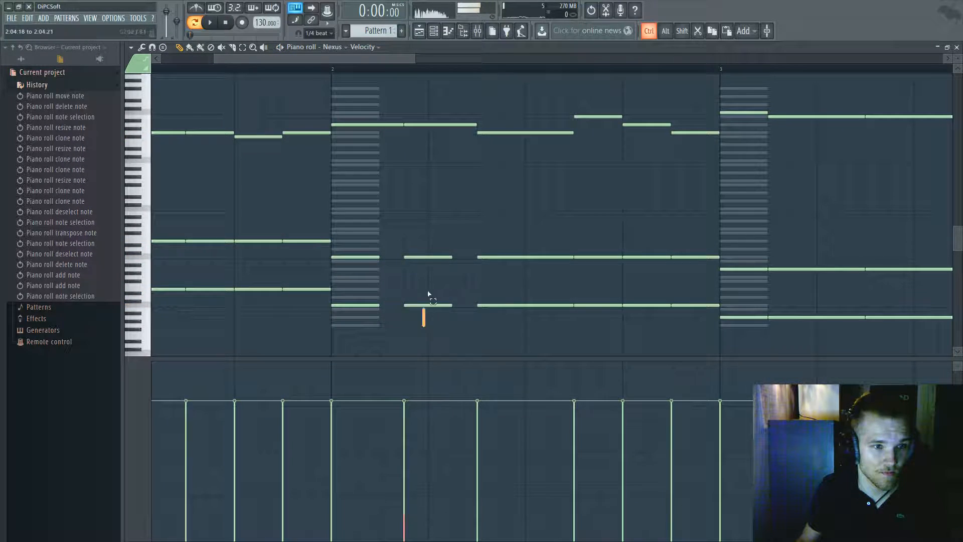
pyautogui.moveTo(534, 334); pyautogui.dragTo(536, 259)
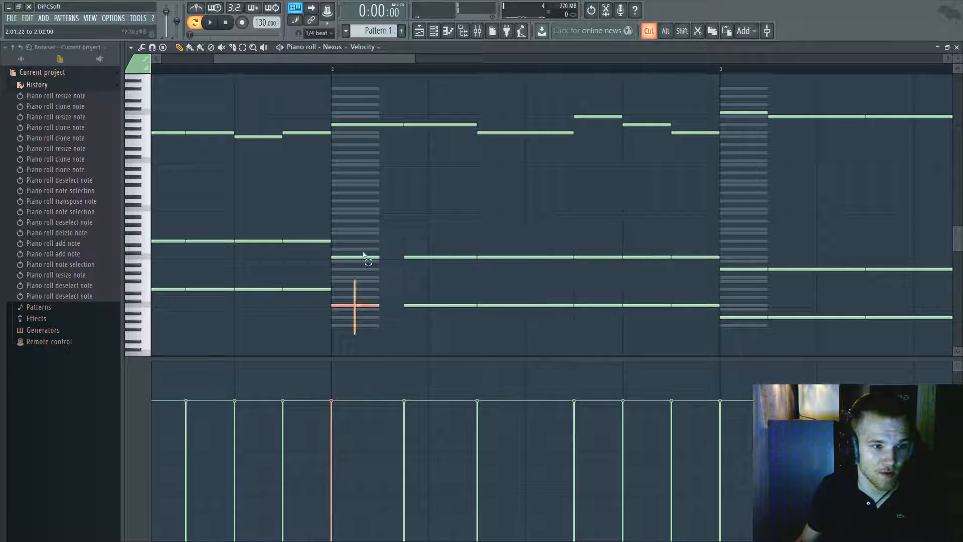
pyautogui.scroll(-5, 570, 281)
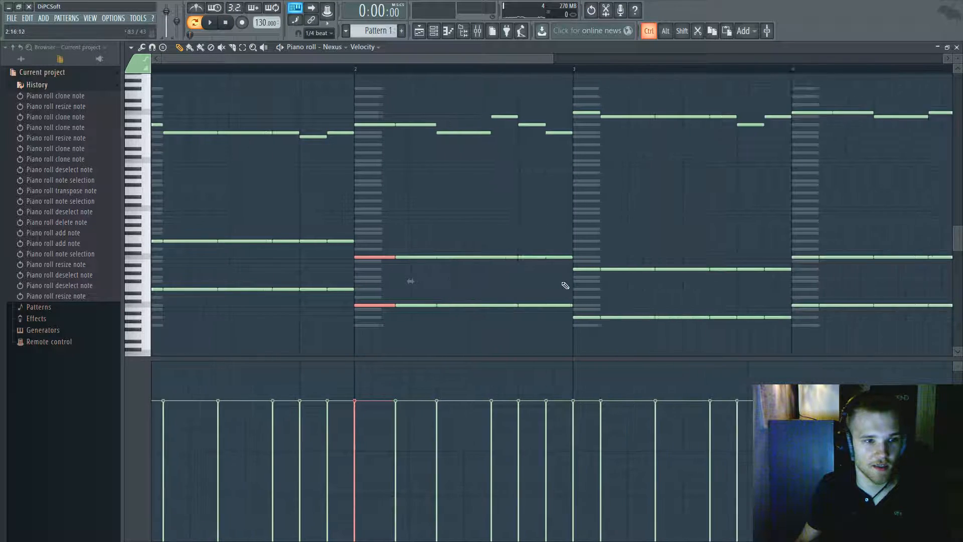
pyautogui.moveTo(752, 322); pyautogui.dragTo(654, 256)
pyautogui.scroll(5, 539, 343)
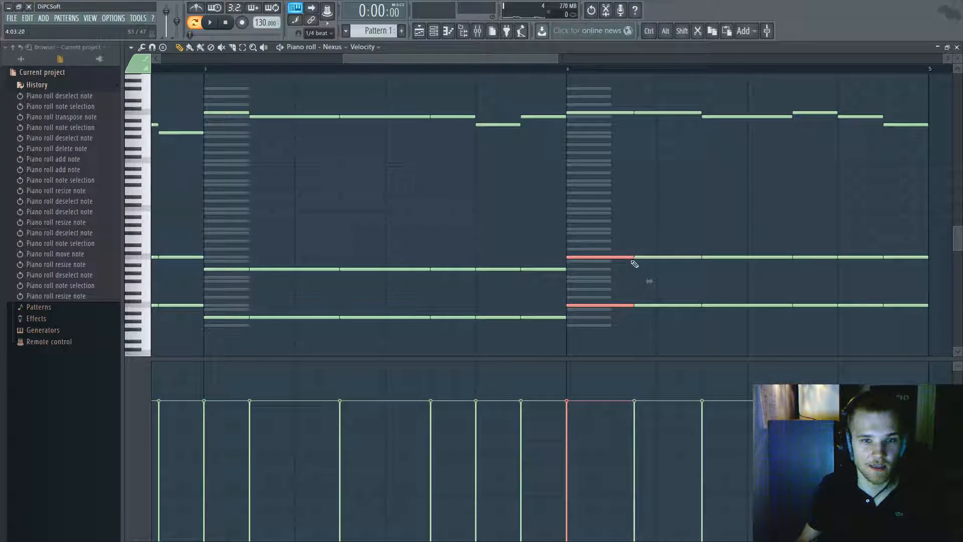
pyautogui.scroll(-5, 632, 263)
# Clear the piano roll, mixer and plugin windows away and place Pattern 1 at bar 1 on playlist Track 1
pyautogui.press('Escape')
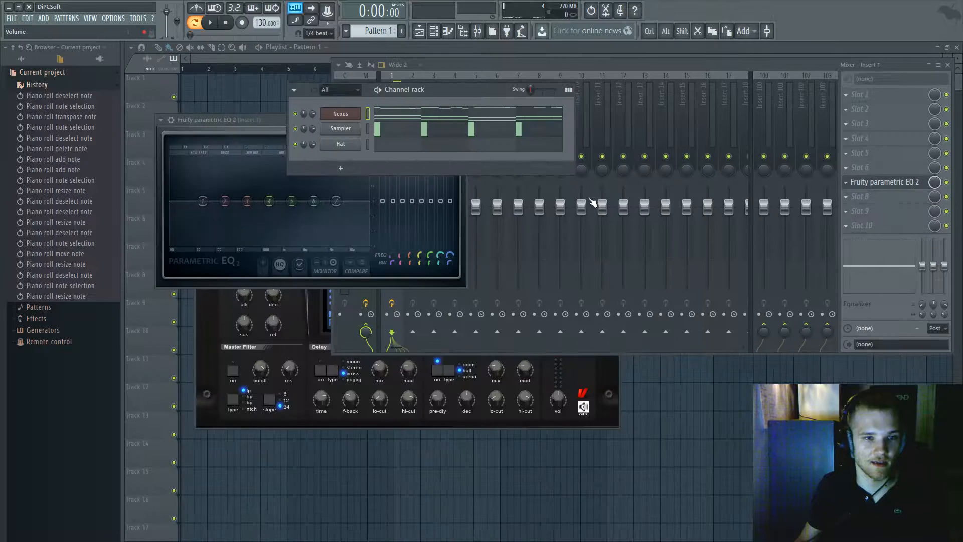
pyautogui.click(283, 91)
pyautogui.moveTo(284, 91); pyautogui.dragTo(186, 89)
pyautogui.press('F6')
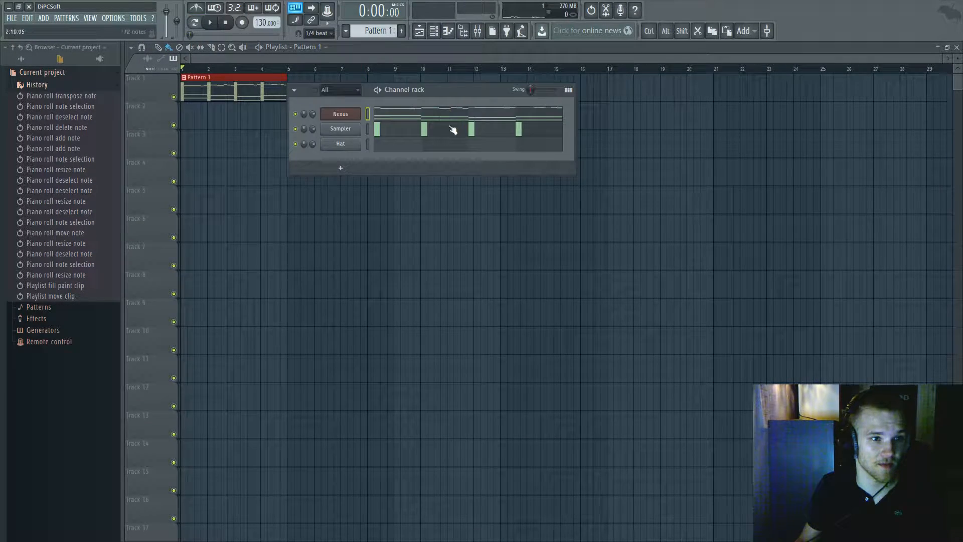
# Audition Nexus presets in the Fantasy And Dream category, including SY Synthworx without delay, and load SY Arabian Nights 2
pyautogui.click(340, 113)
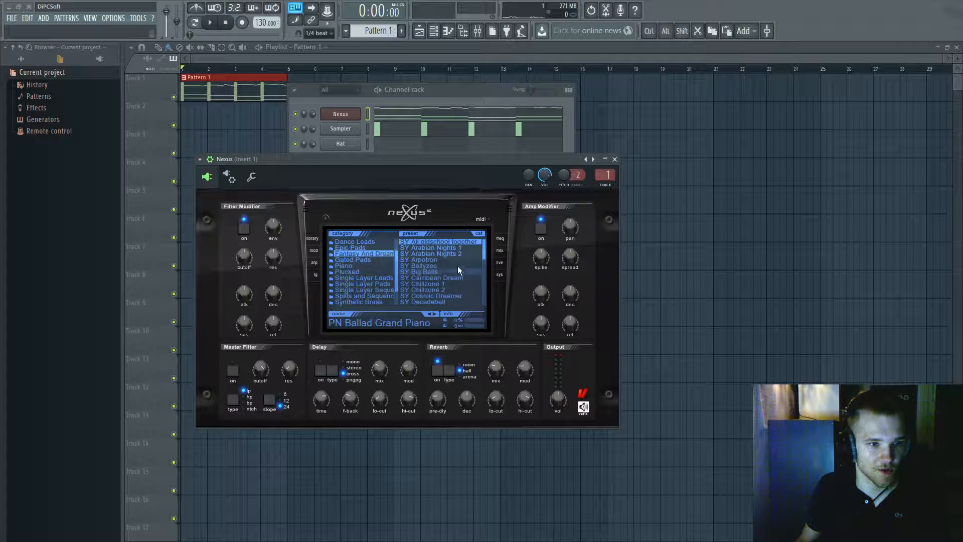
pyautogui.scroll(-1, 480, 288)
pyautogui.click(434, 272)
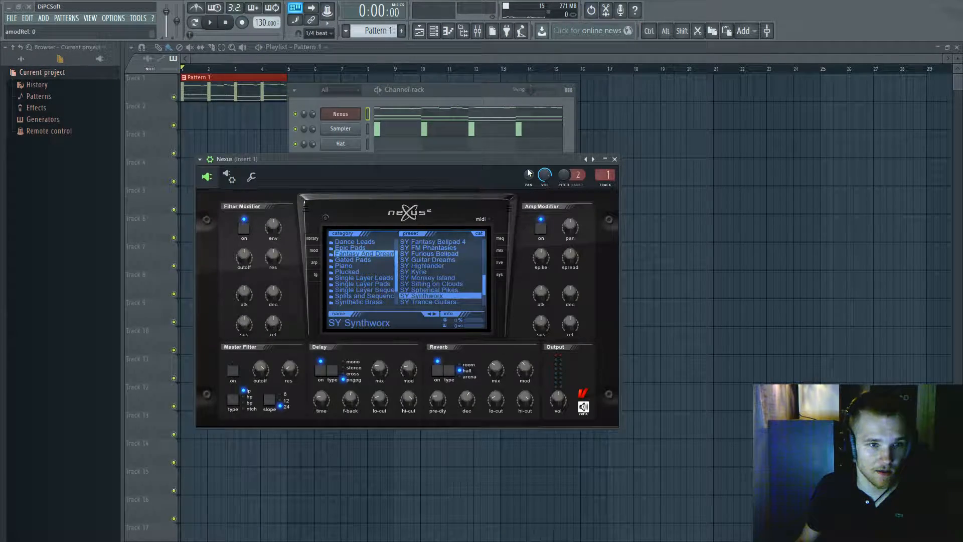
pyautogui.click(321, 372)
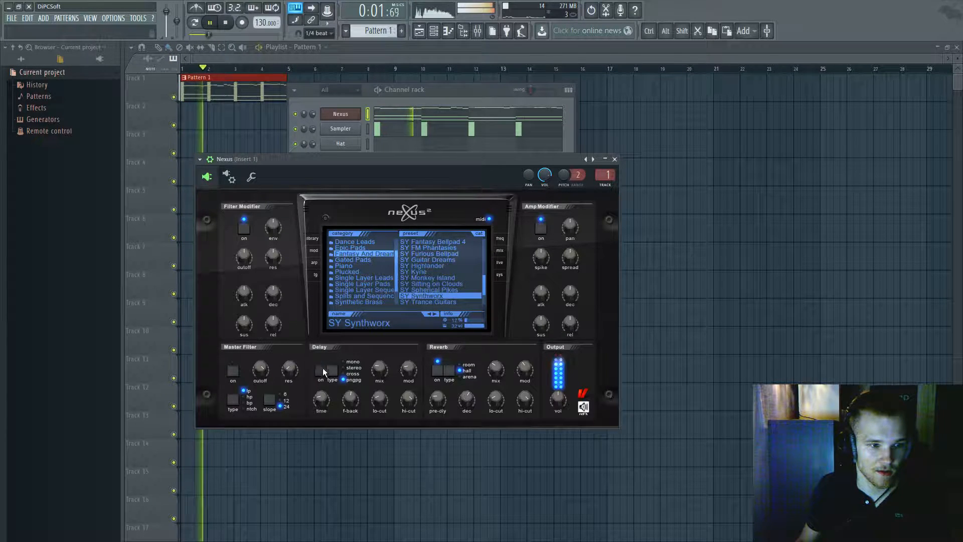
pyautogui.moveTo(482, 289); pyautogui.dragTo(483, 300)
pyautogui.click(464, 297)
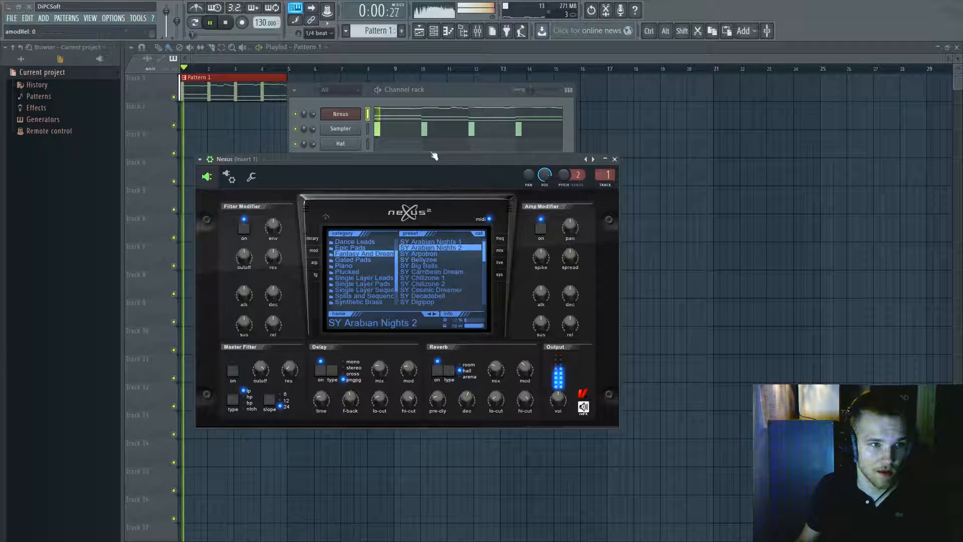
# Transpose all the bass notes back up one octave and cut them from the Nexus melody channel
pyautogui.click(424, 93)
pyautogui.click(445, 114)
pyautogui.scroll(-2, 473, 255)
pyautogui.moveTo(617, 327); pyautogui.dragTo(144, 205)
pyautogui.press('space')
pyautogui.scroll(2, 144, 205)
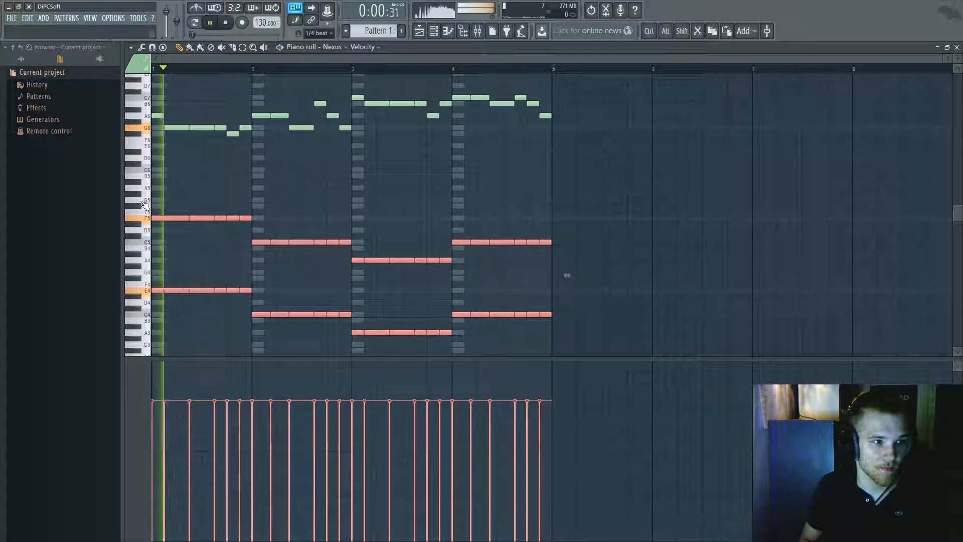
pyautogui.press('Delete')
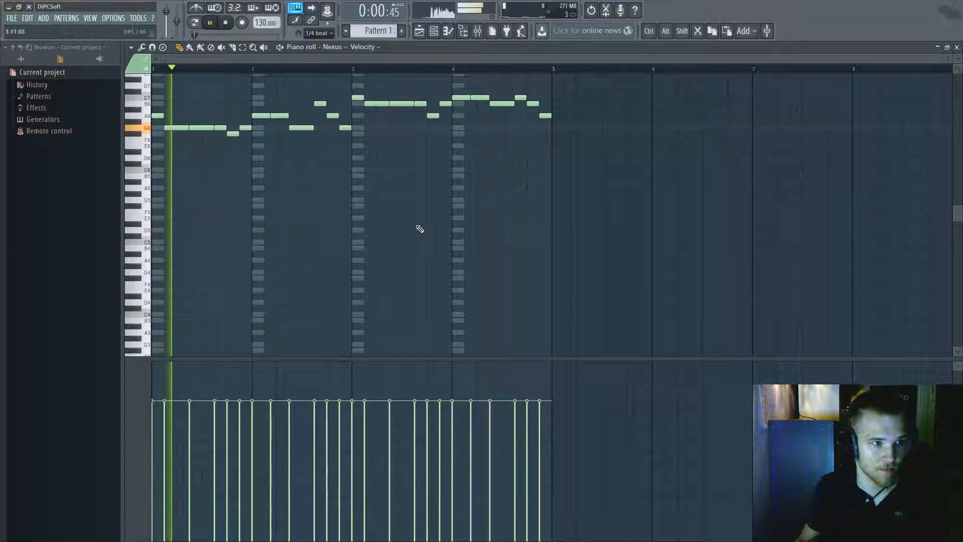
# Replace the Hat channel with a second Nexus instrument and load the PN Ballad Grand Piano preset
pyautogui.press('Escape')
pyautogui.press('space')
pyautogui.rightClick(357, 143)
pyautogui.moveTo(415, 204)
pyautogui.click(440, 61)
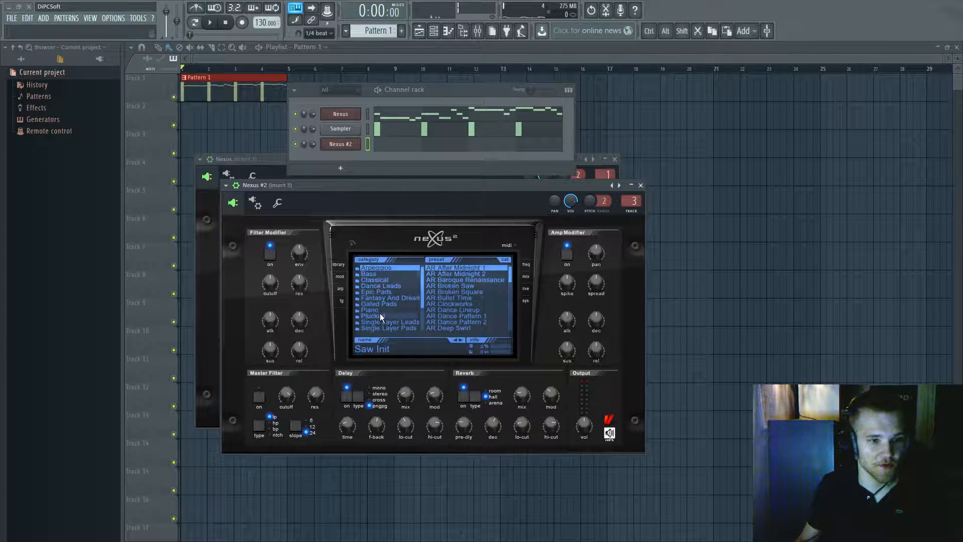
pyautogui.click(379, 310)
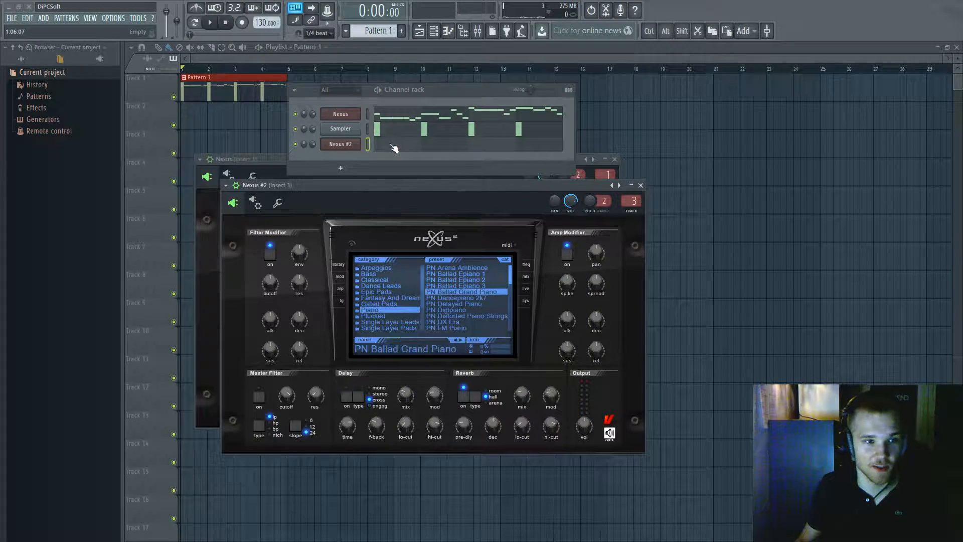
# Paste the cut bass notes into the Nexus #2 channel and play the pattern to hear both instruments together
pyautogui.click(391, 117)
pyautogui.scroll(-3, 168, 229)
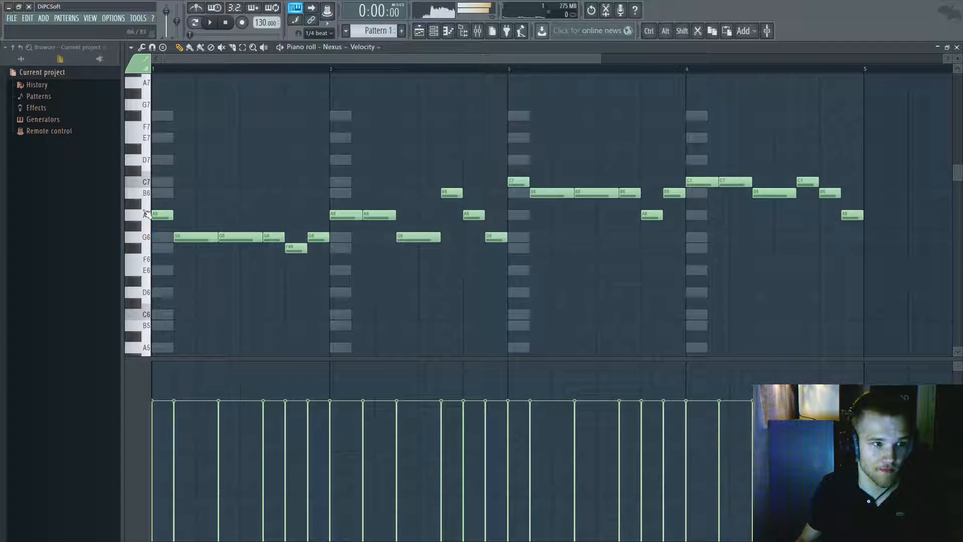
pyautogui.scroll(-5, 145, 214)
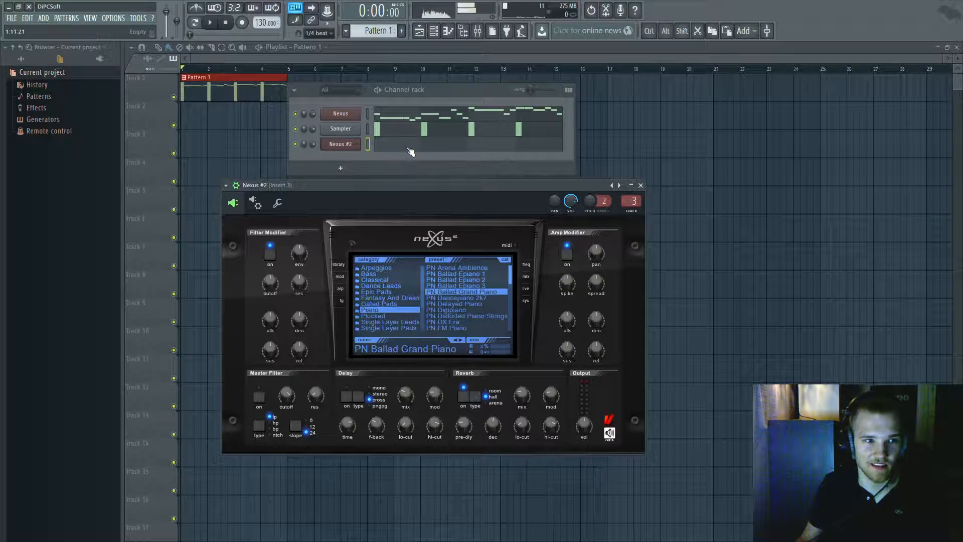
pyautogui.click(409, 149)
pyautogui.hotkey('ctrl', 'v')
pyautogui.press('space')
pyautogui.press('Escape')
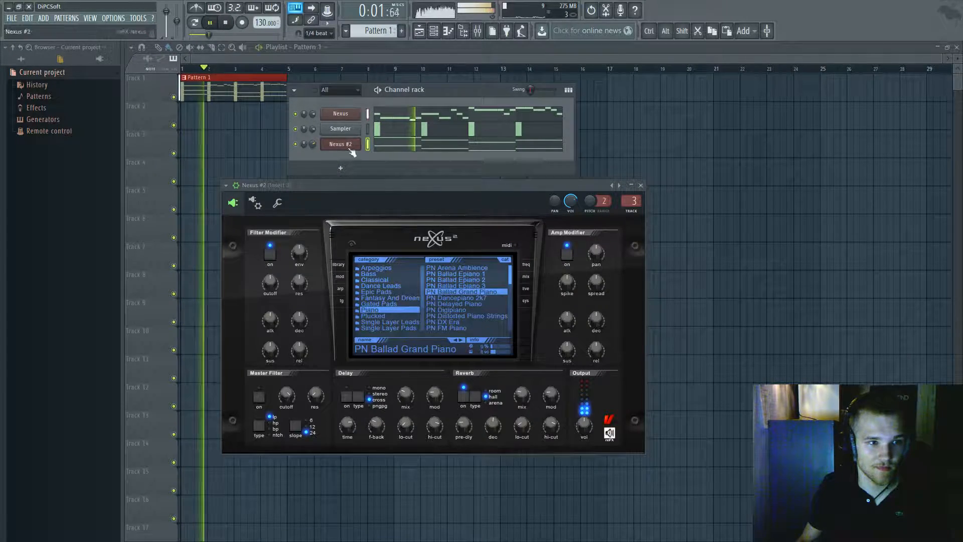
pyautogui.click(399, 146)
pyautogui.scroll(-3, 402, 165)
pyautogui.press('Escape')
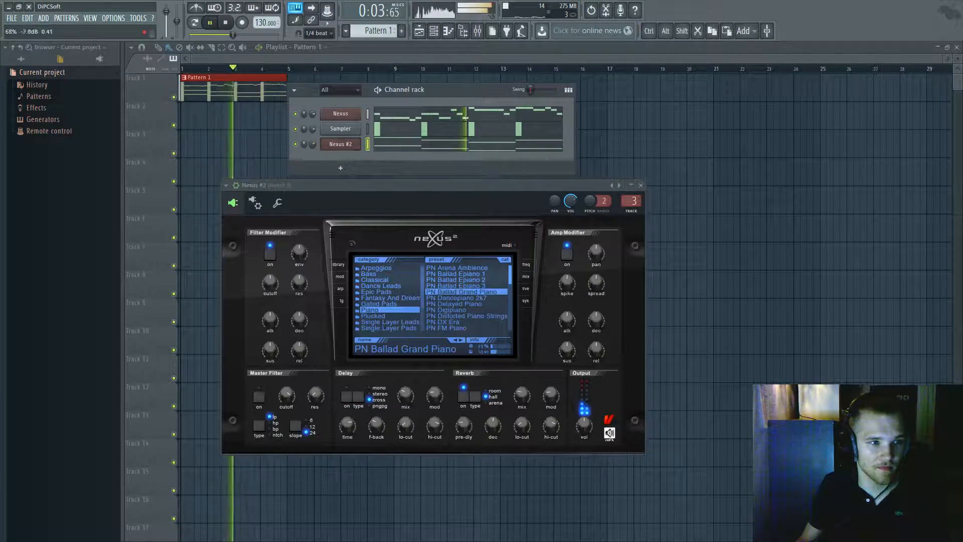
# Try a G5 note below the melody in bar 1 of the first Nexus channel, audition it and remove it
pyautogui.click(421, 144)
pyautogui.scroll(-2, 240, 269)
pyautogui.scroll(-3, 190, 256)
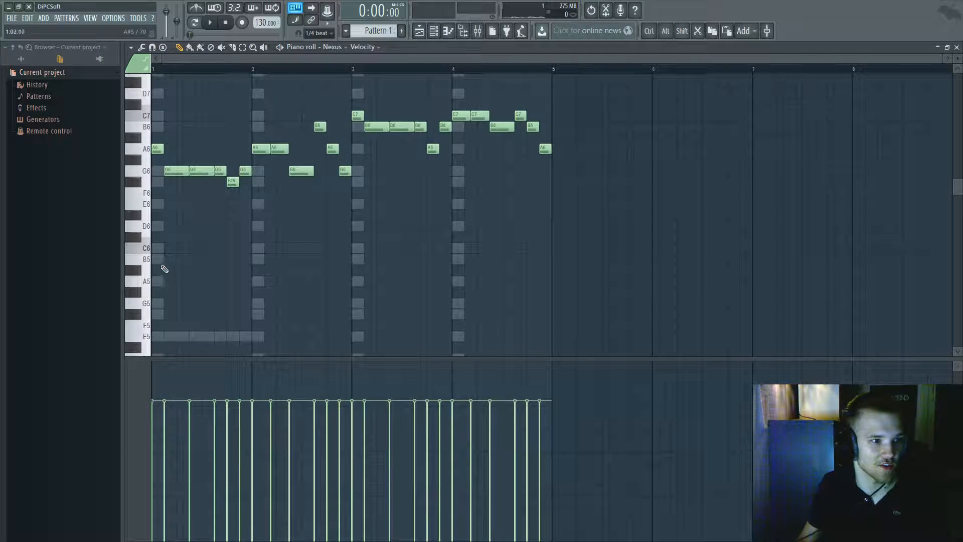
pyautogui.scroll(3, 165, 270)
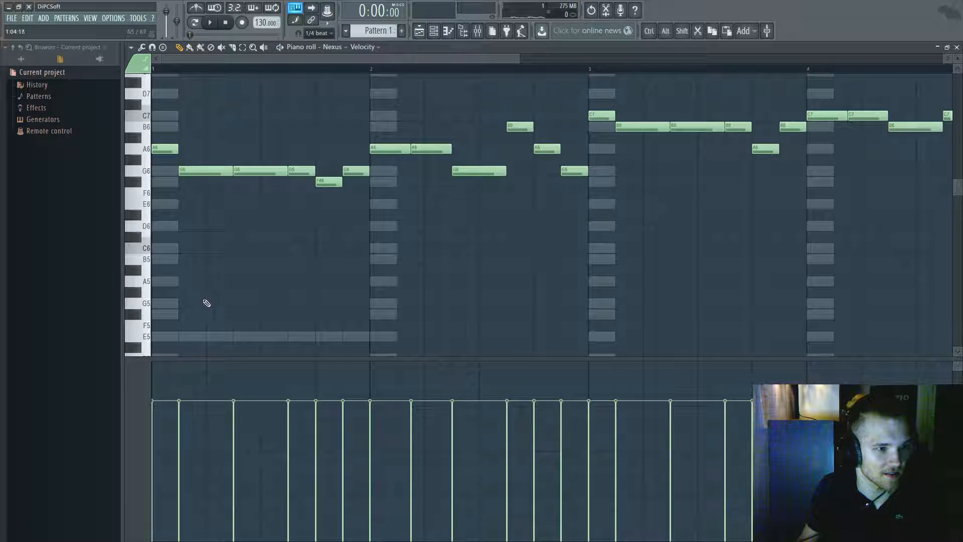
pyautogui.moveTo(192, 307); pyautogui.dragTo(202, 308)
pyautogui.press('space')
pyautogui.press('space')
pyautogui.rightClick(207, 307)
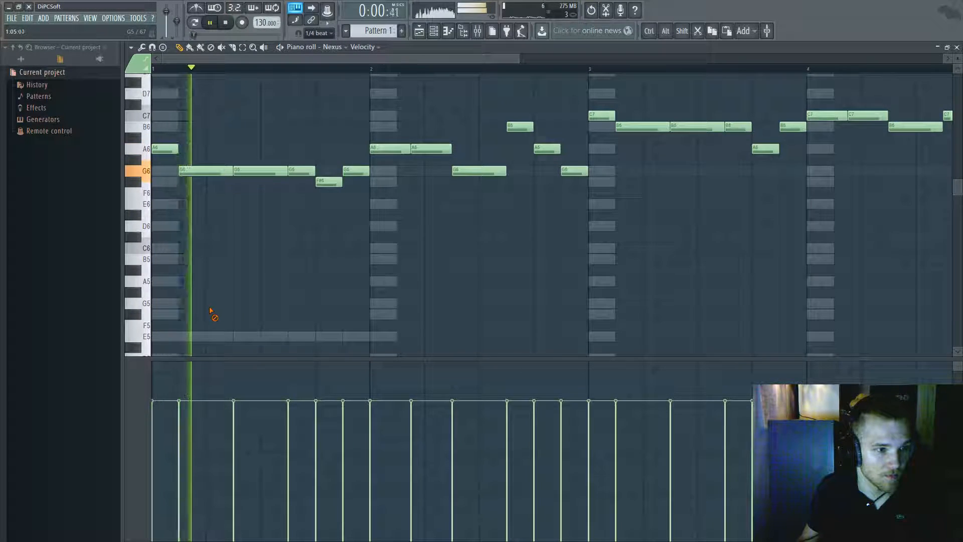
# Add half-beat E5 notes on beats 2, 3 and 4 of bar 1 below the Nexus melody and play them back
pyautogui.press('space')
pyautogui.click(211, 314)
pyautogui.scroll(-3, 211, 314)
pyautogui.moveTo(211, 215); pyautogui.dragTo(211, 235)
pyautogui.press('space')
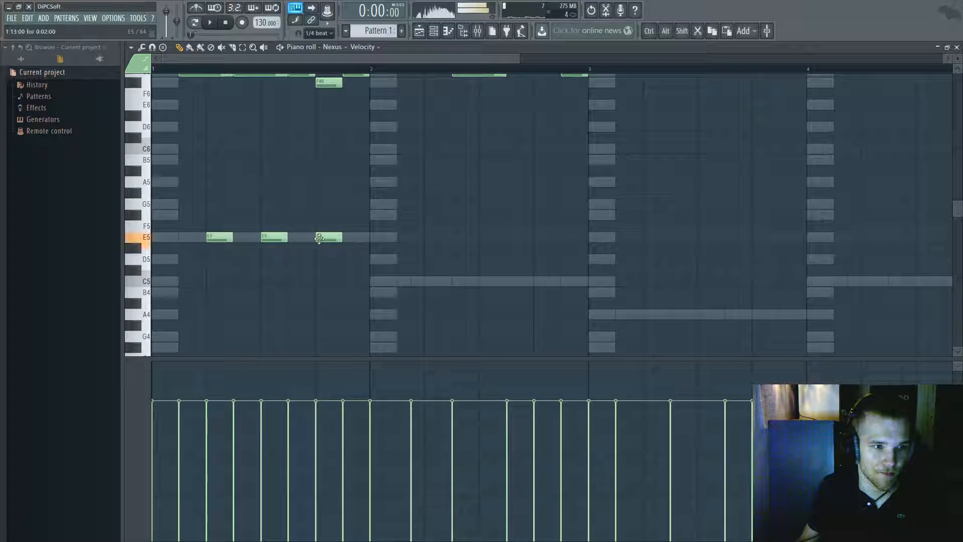
# Try a half-beat C5 note at the end of bar 1, audition it and remove it
pyautogui.click(346, 281)
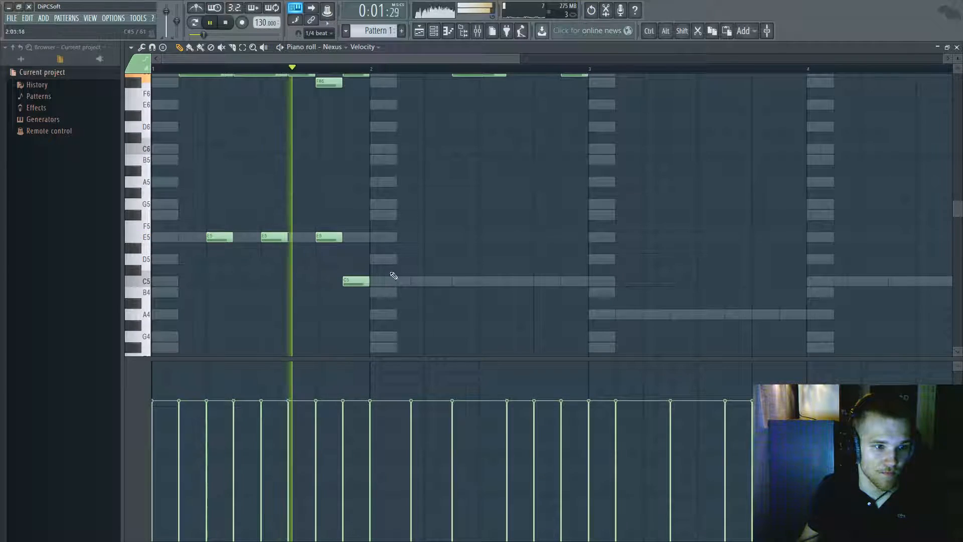
pyautogui.press('space')
pyautogui.rightClick(358, 286)
# Replace the E5 note on beat 4 of bar 1 with a D5 note during playback
pyautogui.press('space')
pyautogui.rightClick(330, 238)
pyautogui.click(320, 260)
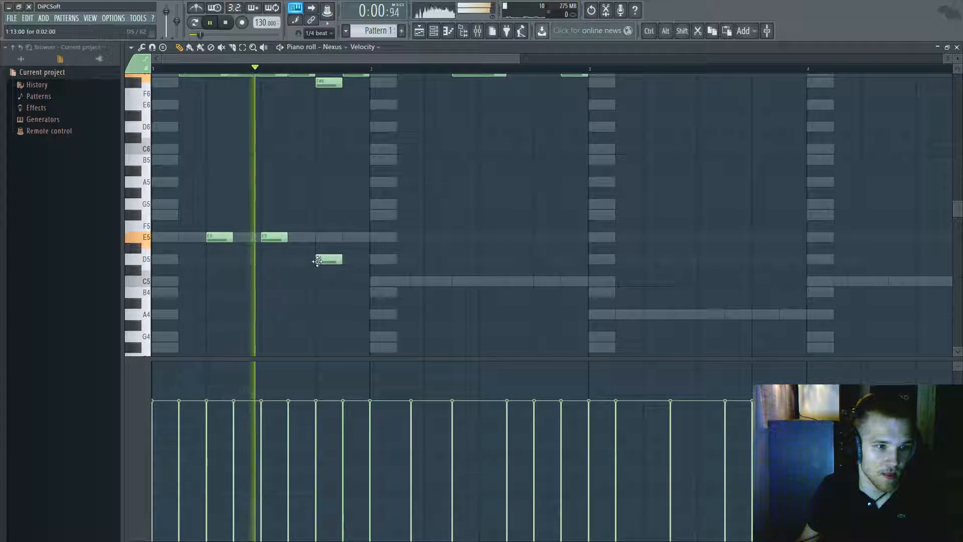
pyautogui.press('space')
pyautogui.click(345, 246)
pyautogui.click(375, 281)
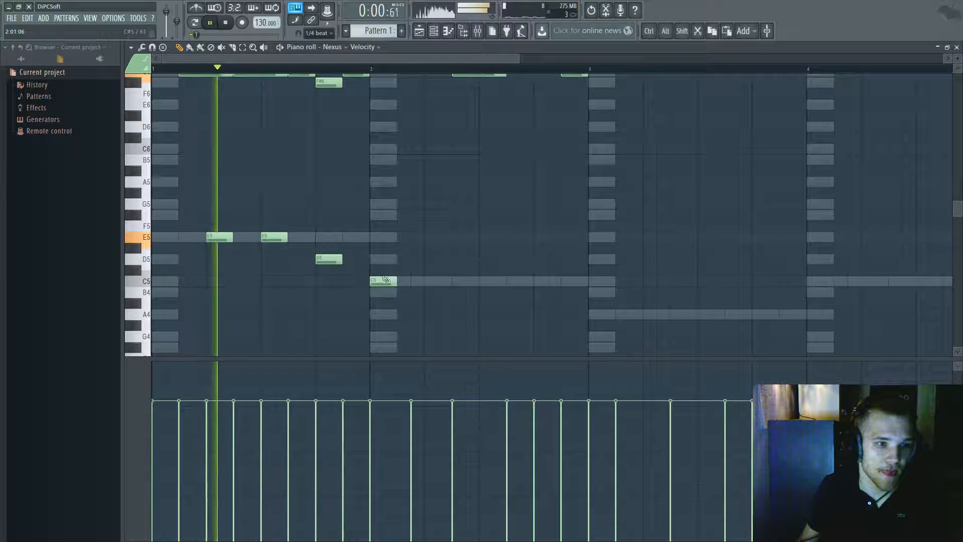
pyautogui.scroll(-3, 370, 241)
pyautogui.click(313, 282)
pyautogui.click(344, 283)
pyautogui.rightClick(344, 283)
pyautogui.press('space')
pyautogui.press('space')
pyautogui.rightClick(315, 282)
pyautogui.rightClick(262, 282)
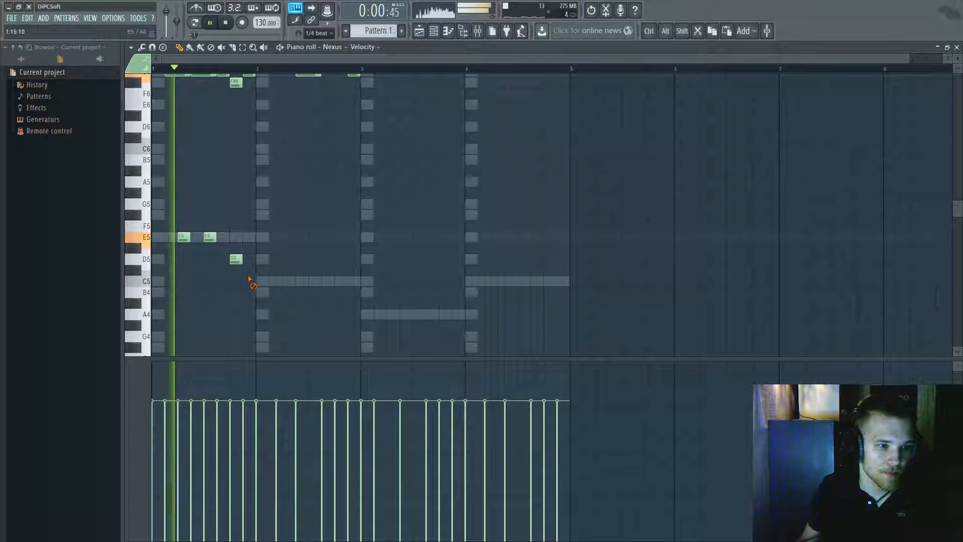
pyautogui.click(261, 315)
pyautogui.press('space')
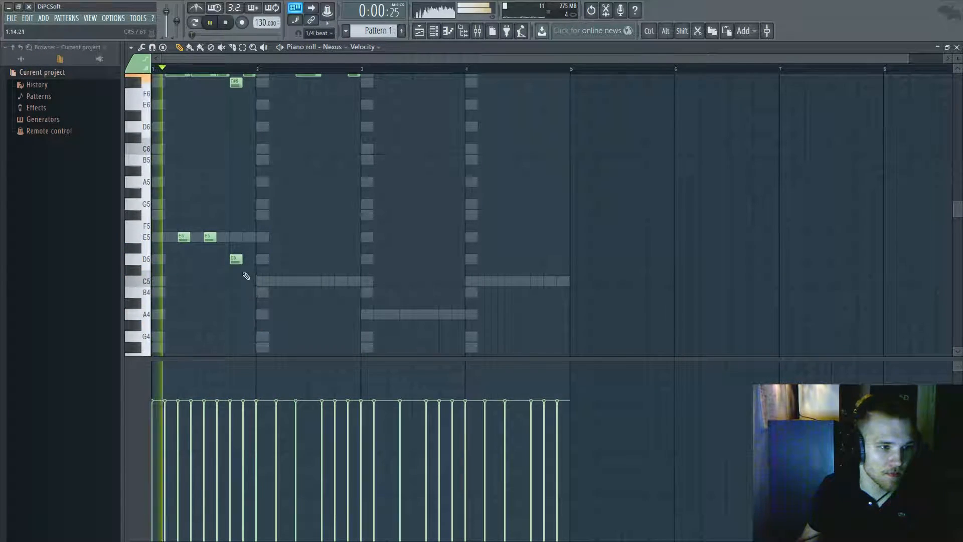
pyautogui.press('space')
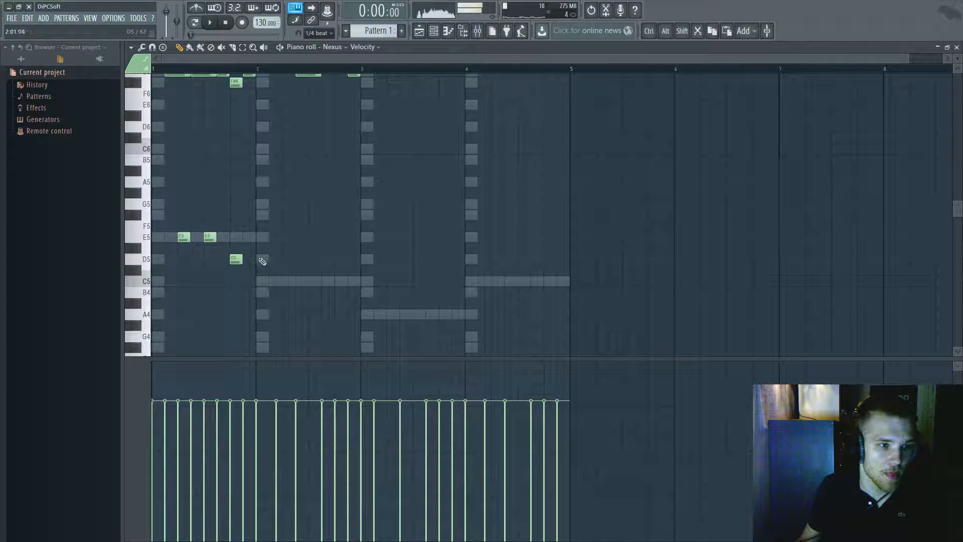
pyautogui.scroll(1, 258, 258)
pyautogui.press('space')
pyautogui.rightClick(258, 258)
# Add short counter-melody notes in bar 2 under the melody: two C5 notes followed by a D5
pyautogui.click(320, 282)
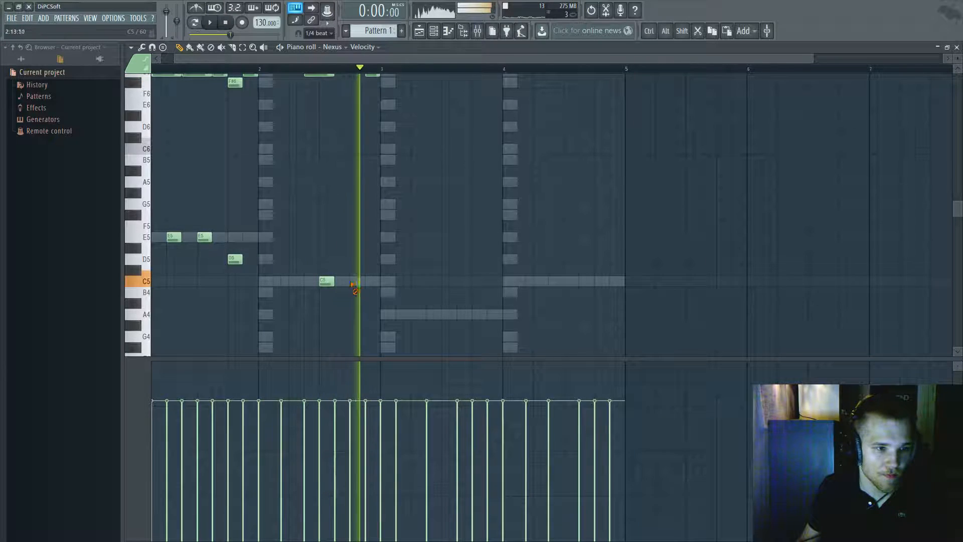
pyautogui.click(297, 282)
pyautogui.click(327, 282)
pyautogui.press('space')
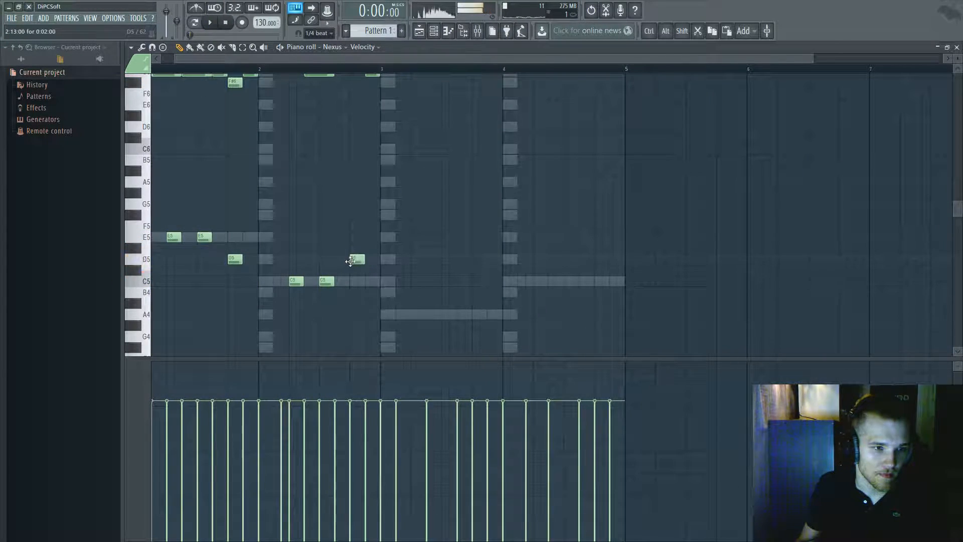
pyautogui.click(350, 261)
# Add the counter-melody for bars 3 and 4: two A4 notes and a B4 in bar 3, two C5 notes in bar 4
pyautogui.scroll(-2, 366, 296)
pyautogui.press('space')
pyautogui.click(382, 315)
pyautogui.click(407, 315)
pyautogui.click(433, 292)
pyautogui.click(496, 282)
pyautogui.moveTo(495, 283); pyautogui.dragTo(486, 282)
pyautogui.click(518, 281)
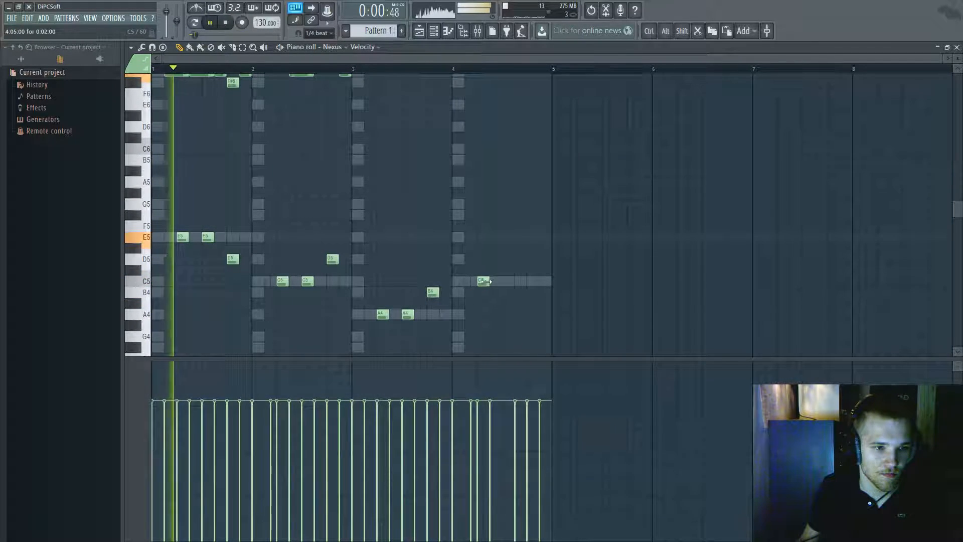
pyautogui.click(518, 282)
pyautogui.press('space')
# Try all the counter-melody notes one octave lower during playback
pyautogui.hotkey('ctrl', 'a')
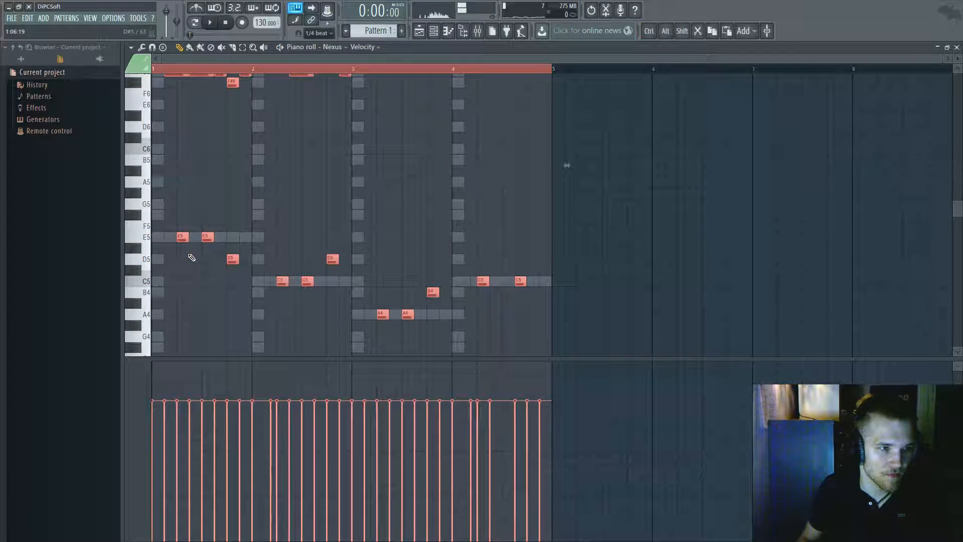
pyautogui.moveTo(526, 326); pyautogui.dragTo(44, 169)
pyautogui.hotkey('ctrl', 'Down')
pyautogui.press('space')
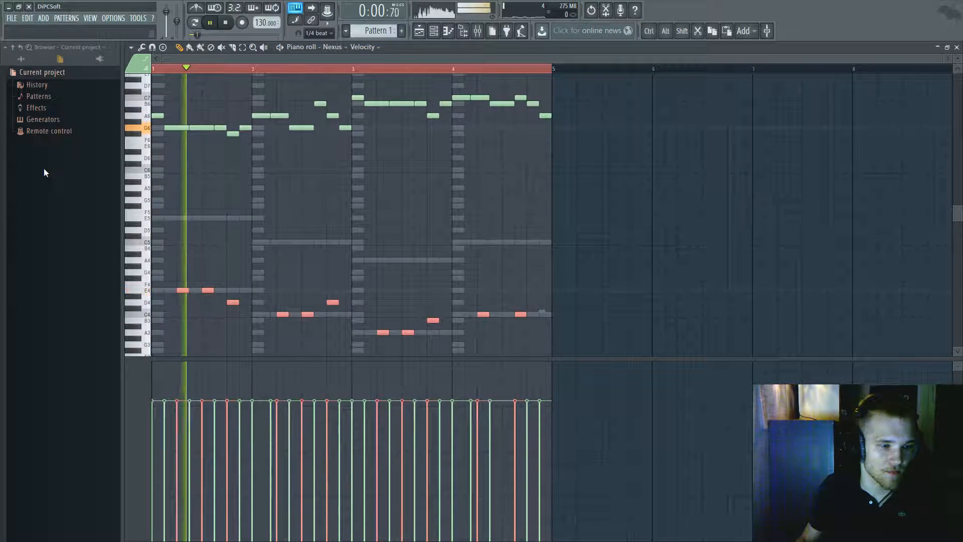
# Shift the second C note of the bar 4 counter-melody slightly earlier to match the rhythm of the other bars
pyautogui.keyDown('ctrl'); pyautogui.click(414, 234); pyautogui.keyUp('ctrl')
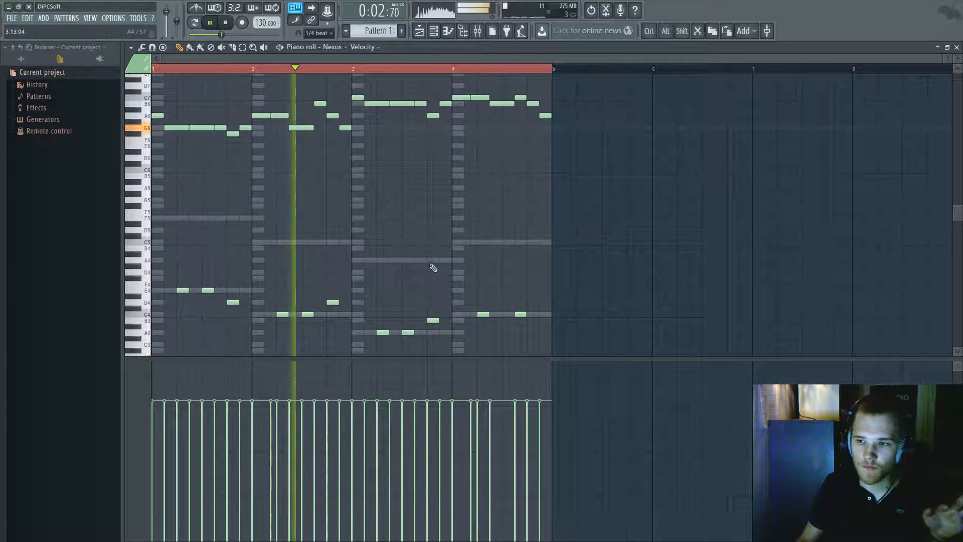
pyautogui.click(506, 314)
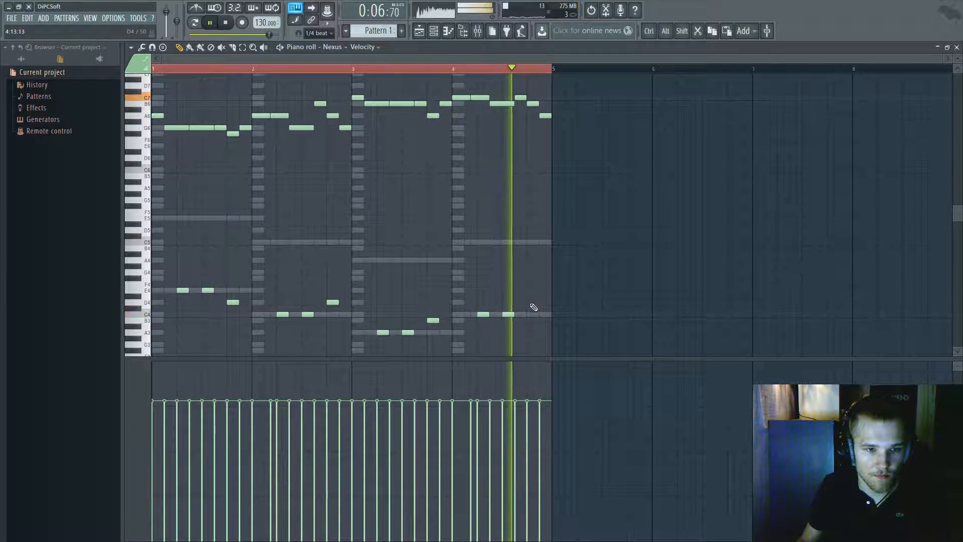
# Raise the counter-melody notes one octave, and make them very short with a lower velocity than the melody
pyautogui.moveTo(576, 346); pyautogui.dragTo(119, 227)
pyautogui.hotkey('ctrl', 'Up')
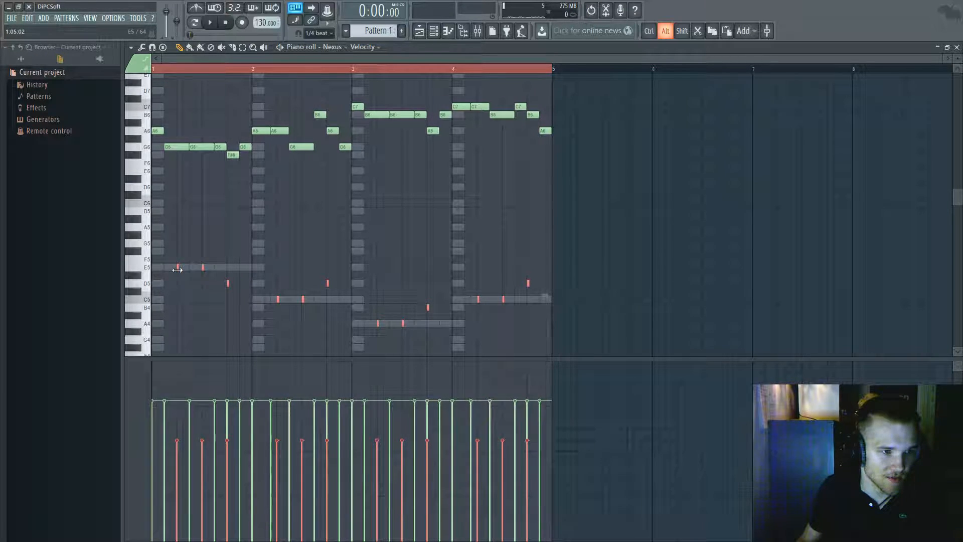
pyautogui.keyDown('ctrl'); pyautogui.click(288, 249); pyautogui.keyUp('ctrl')
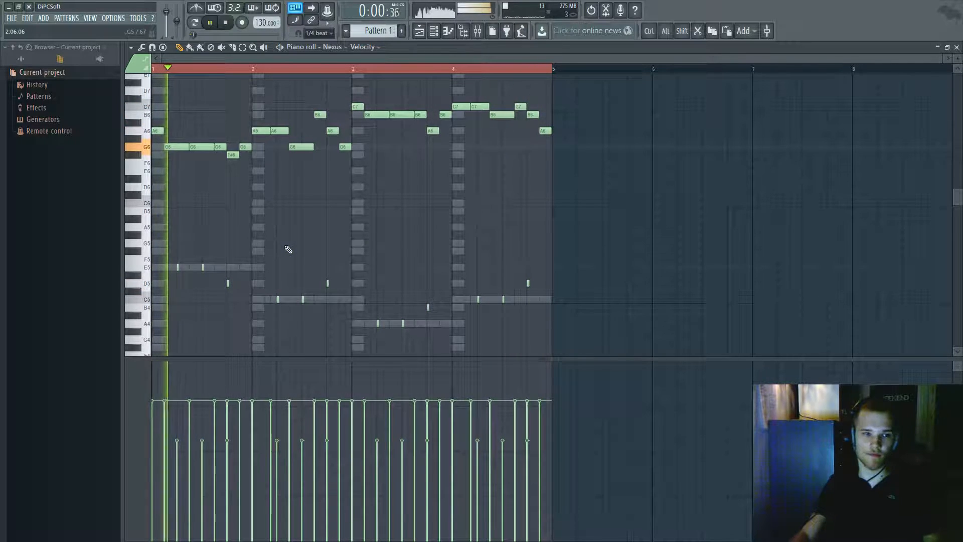
# Try the counter-melody notes two octaves higher and one octave higher during playback
pyautogui.moveTo(576, 320); pyautogui.dragTo(122, 224)
pyautogui.hotkey('ctrl', 'Up')
pyautogui.hotkey('ctrl', 'Up')
pyautogui.hotkey('ctrl', 'Up')
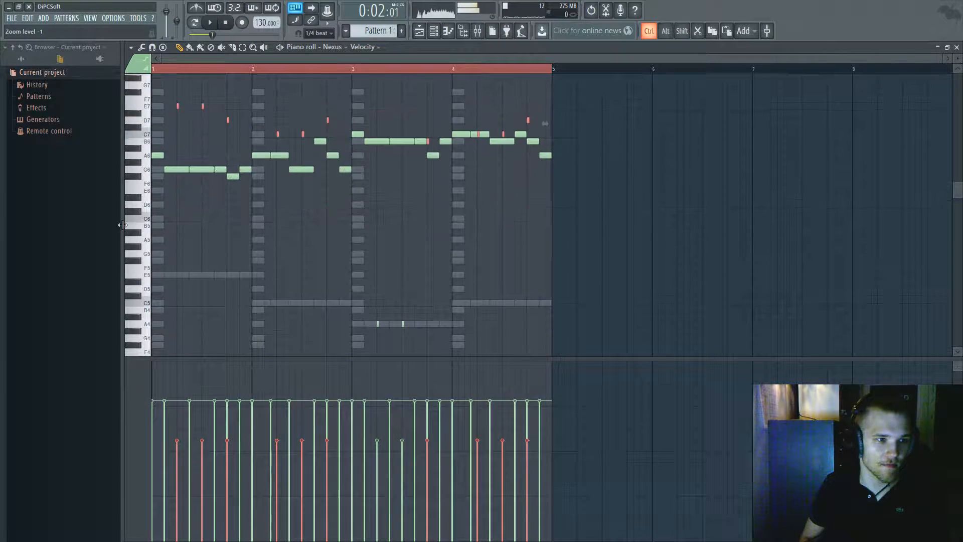
pyautogui.press('space')
pyautogui.scroll(1, 123, 225)
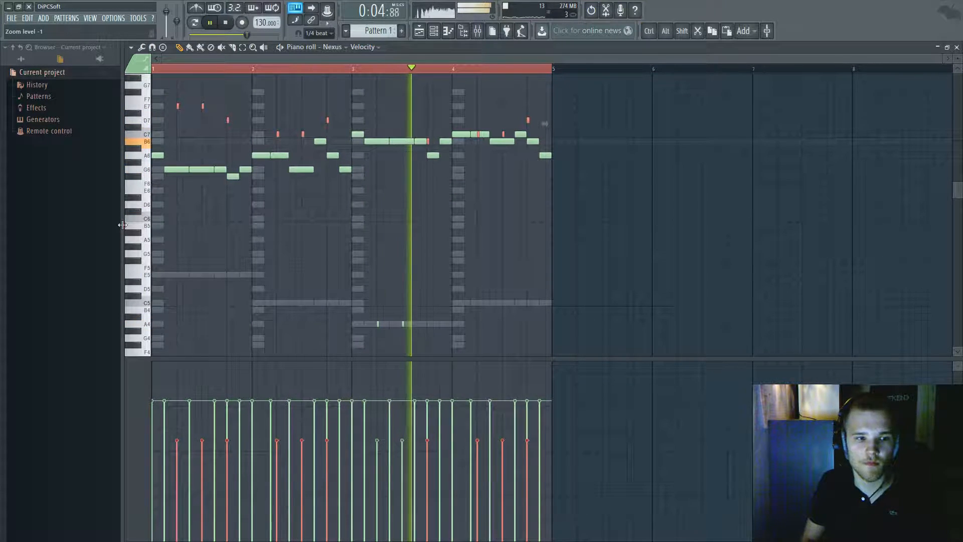
pyautogui.scroll(1, 122, 225)
pyautogui.hotkey('ctrl', 'Up')
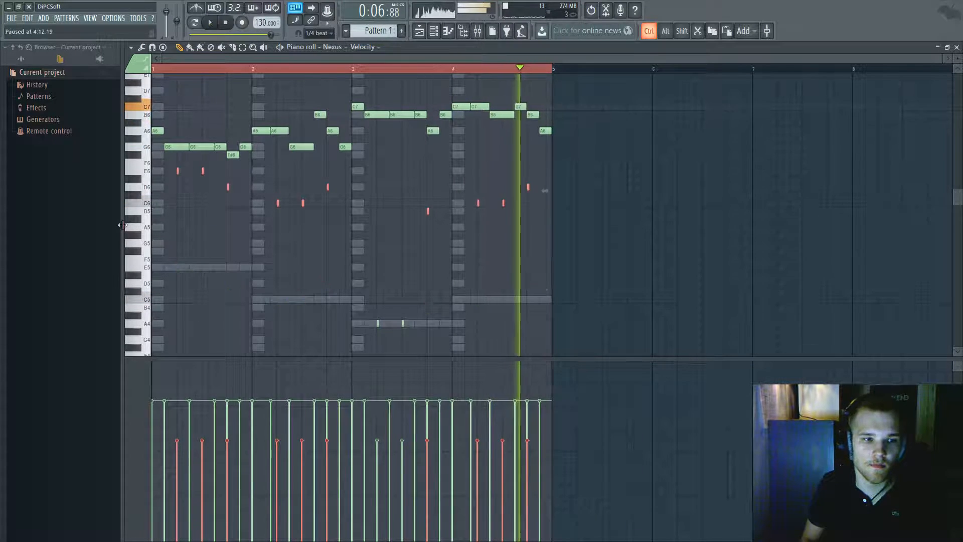
# Raise the two A4 notes in bar 3 by one octave, and return the whole counter-melody one octave down
pyautogui.moveTo(464, 333); pyautogui.dragTo(335, 307)
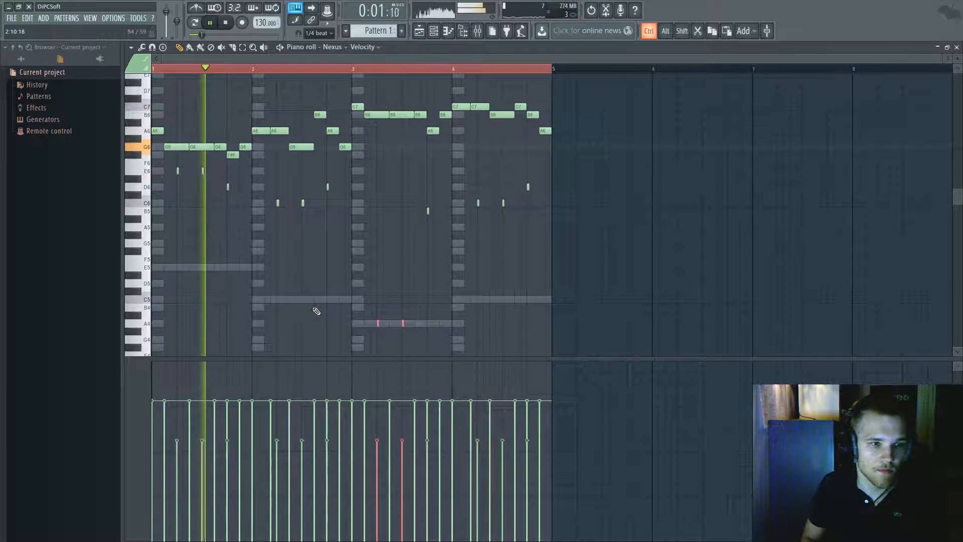
pyautogui.hotkey('ctrl', 'Up')
pyautogui.moveTo(646, 322); pyautogui.dragTo(151, 216)
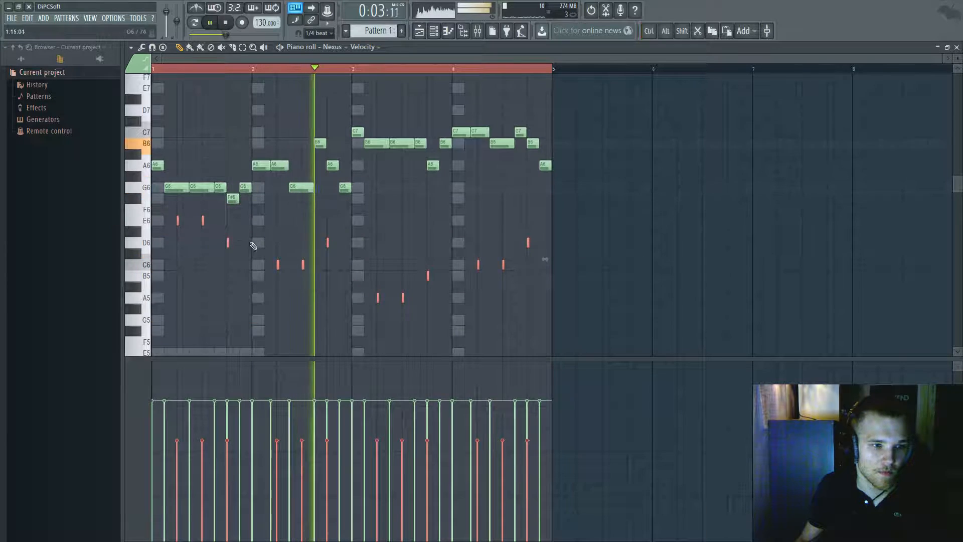
pyautogui.press('ctrl')
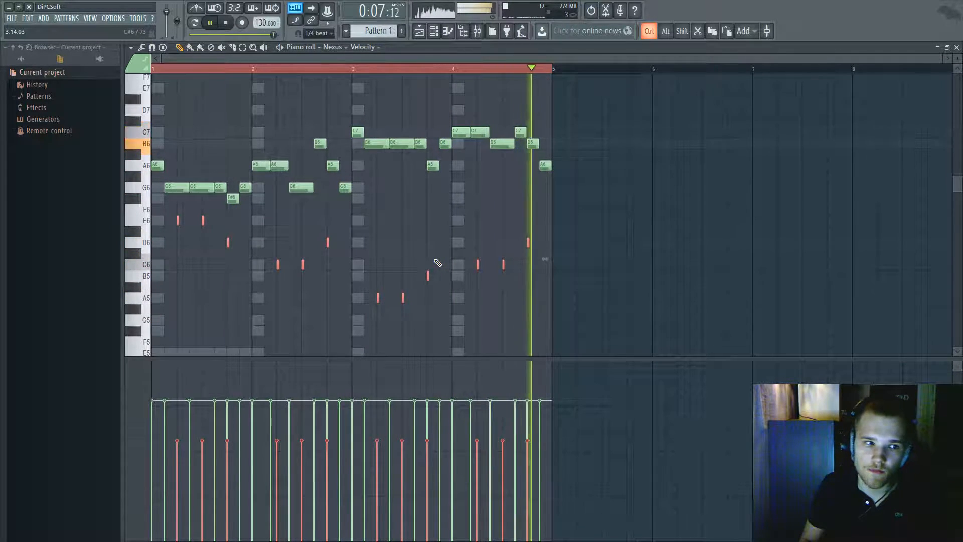
pyautogui.hotkey('ctrl', 'Down')
# Move the last counter-melody note of bar 1 up to F#5
pyautogui.keyDown('ctrl'); pyautogui.click(271, 249); pyautogui.keyUp('ctrl')
pyautogui.click(227, 251)
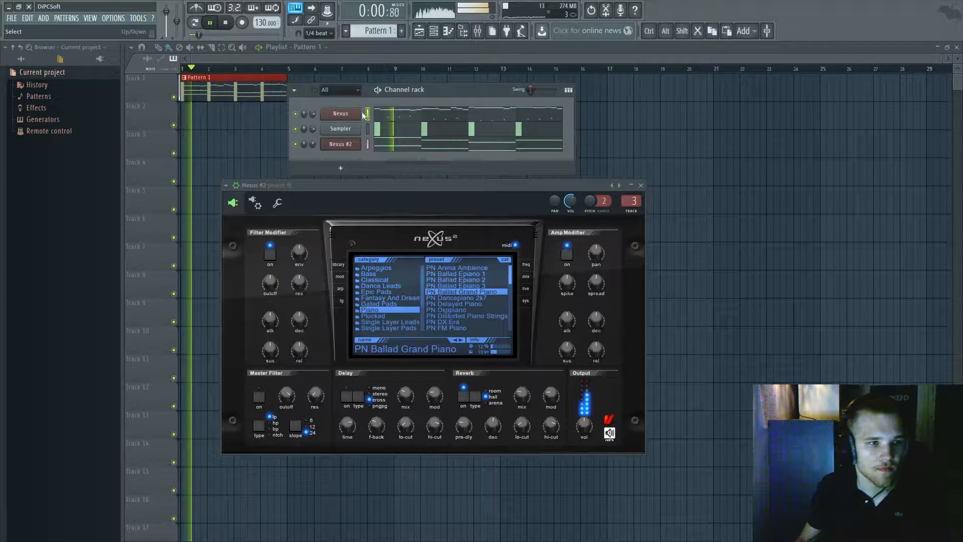
# Adjust the velocity of all counter-melody notes in the Nexus channel to slightly below the melody notes
pyautogui.click(423, 113)
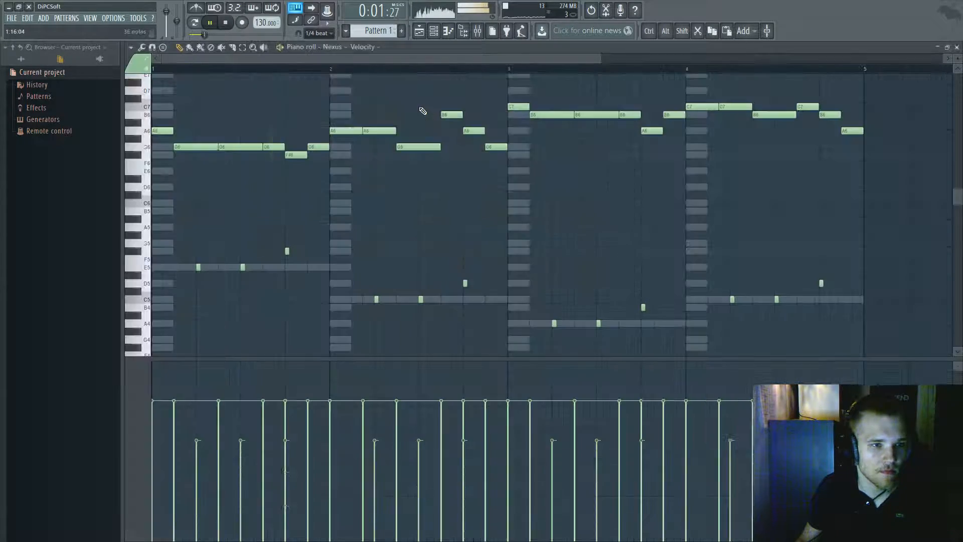
pyautogui.moveTo(680, 326); pyautogui.dragTo(135, 217)
pyautogui.scroll(-3, 332, 234)
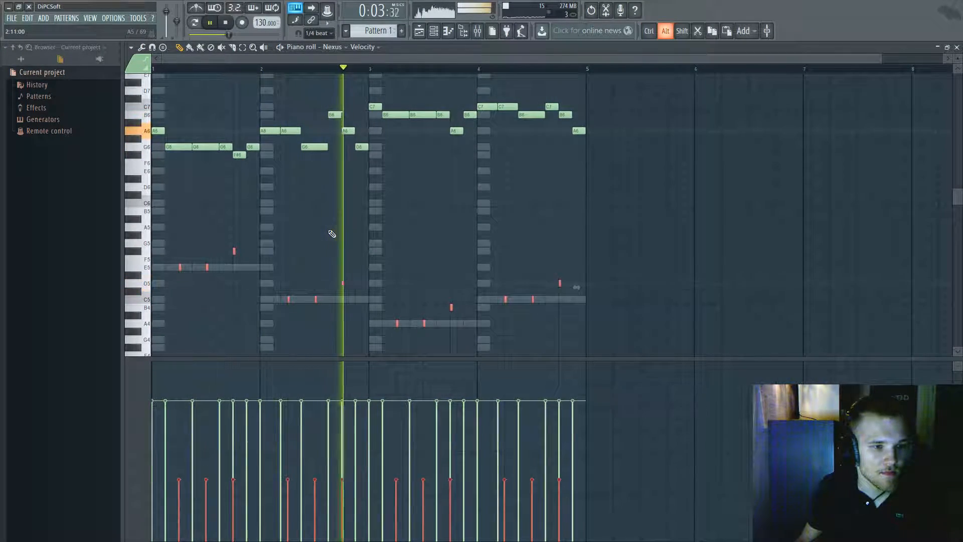
pyautogui.scroll(5, 344, 280)
pyautogui.scroll(-5, 355, 290)
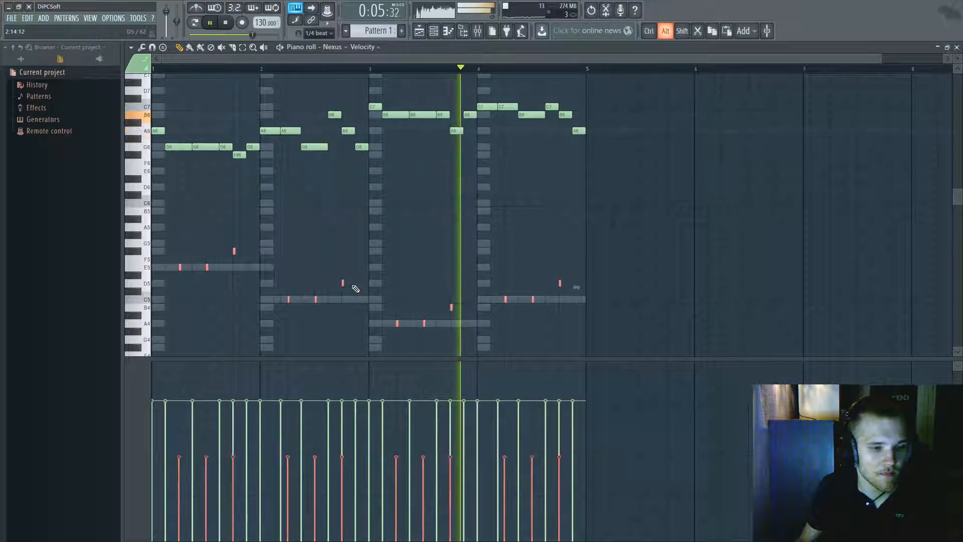
pyautogui.scroll(2, 355, 288)
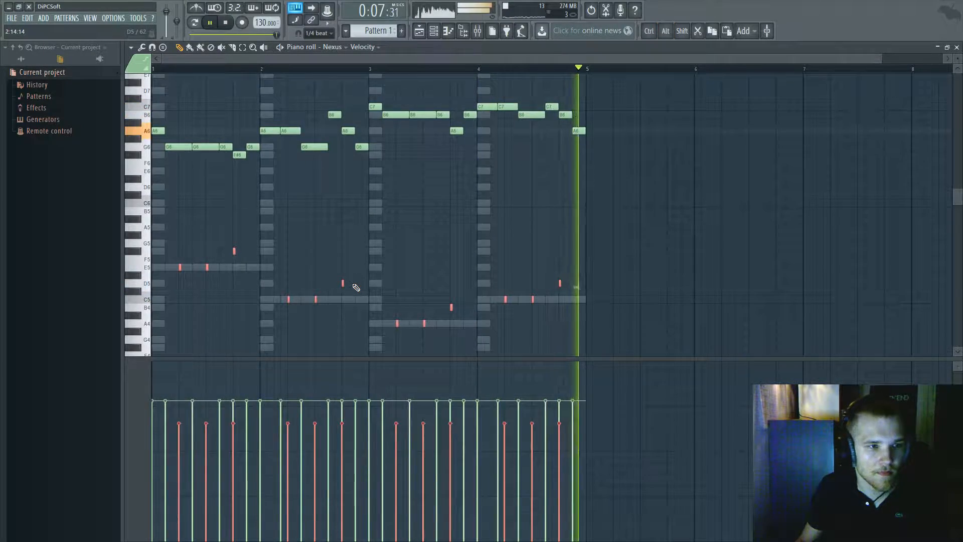
pyautogui.press('Escape')
pyautogui.click(404, 112)
pyautogui.moveTo(833, 344); pyautogui.dragTo(472, 306)
pyautogui.keyDown('ctrl'); pyautogui.click(599, 260); pyautogui.keyUp('ctrl')
pyautogui.press('Escape')
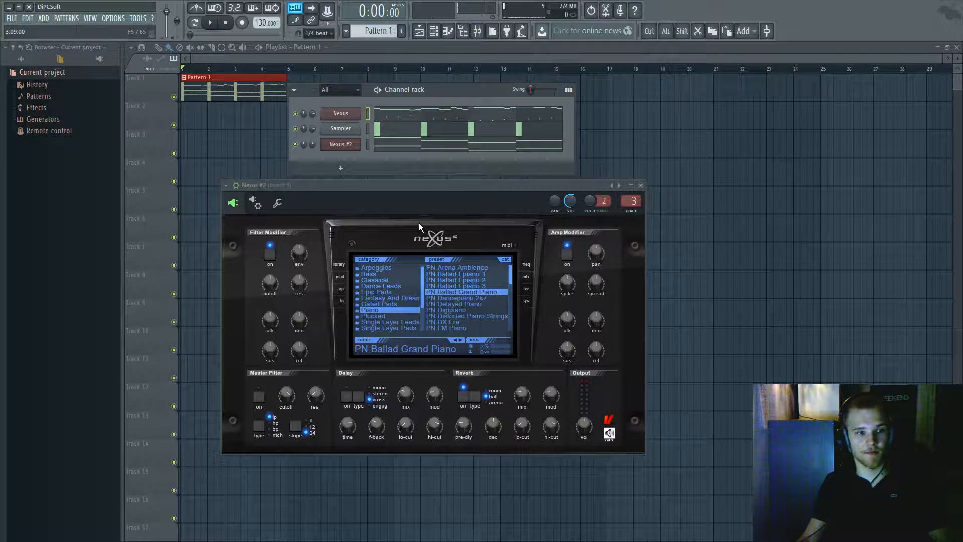
# Open Fruity Parametric EQ 2 on the Nexus channel's mixer track, Insert 1
pyautogui.click(359, 117)
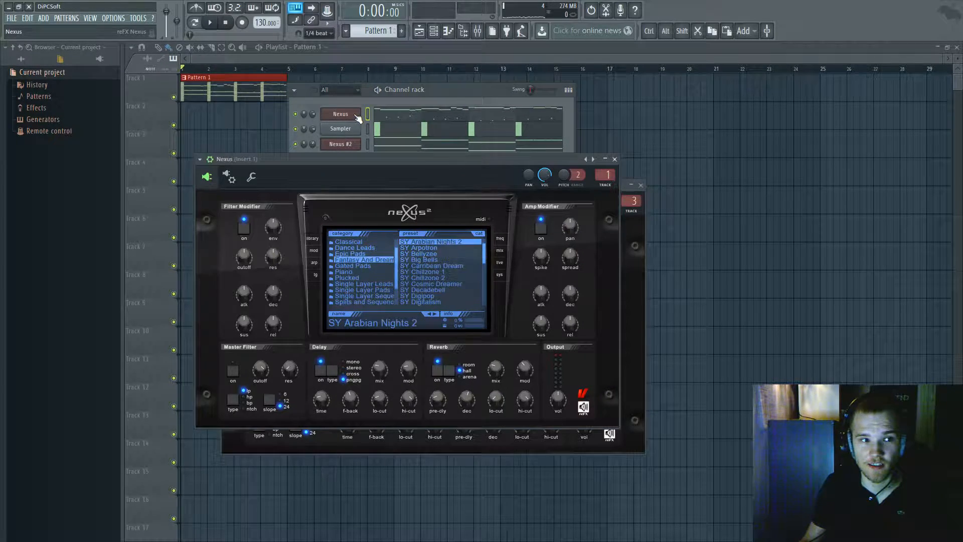
pyautogui.click(420, 117)
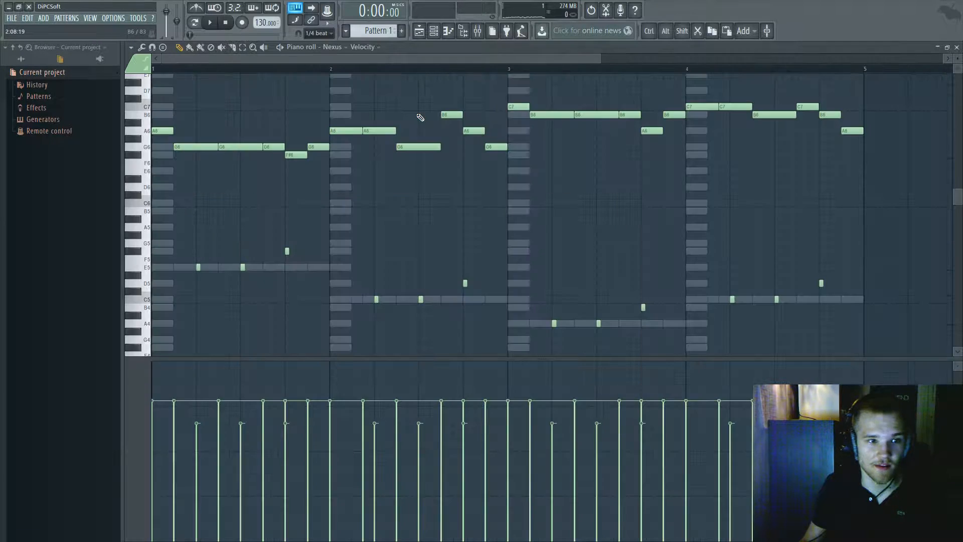
pyautogui.click(956, 47)
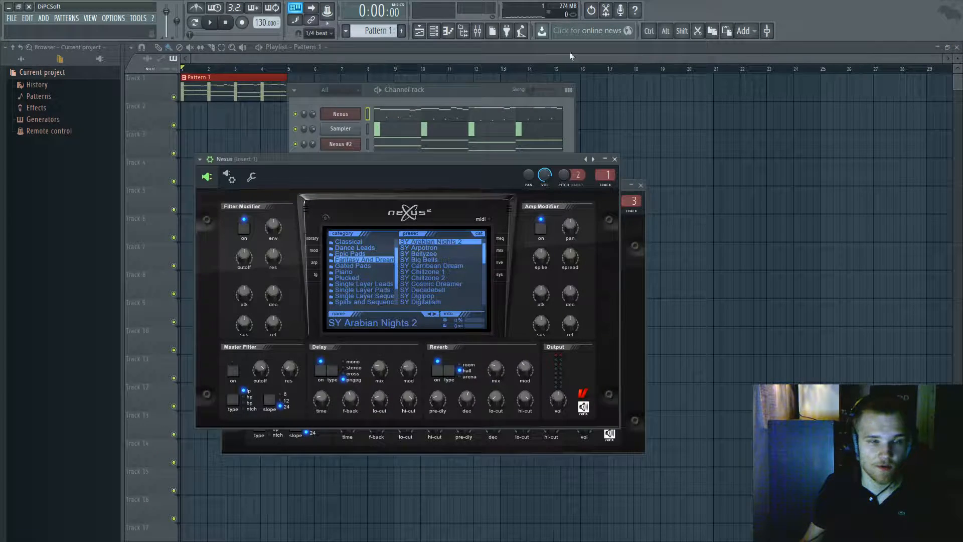
pyautogui.doubleClick(347, 115)
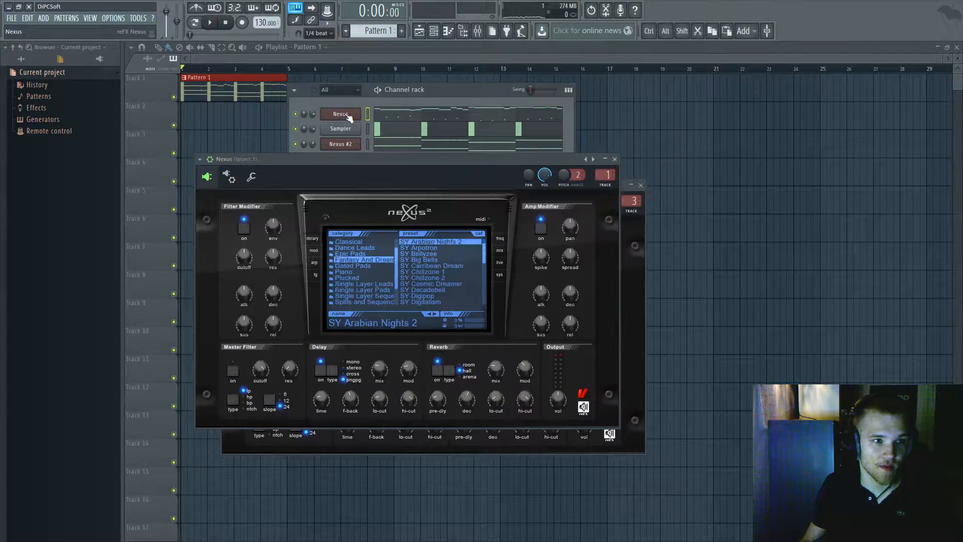
pyautogui.doubleClick(607, 175)
pyautogui.click(878, 182)
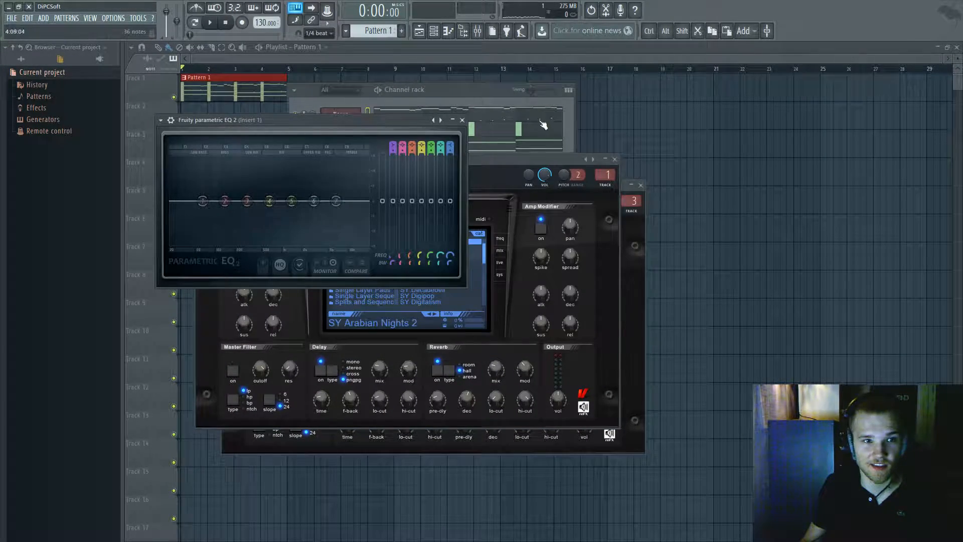
# Review the Nexus channel's notes in the piano roll and audition the F6 key
pyautogui.click(504, 117)
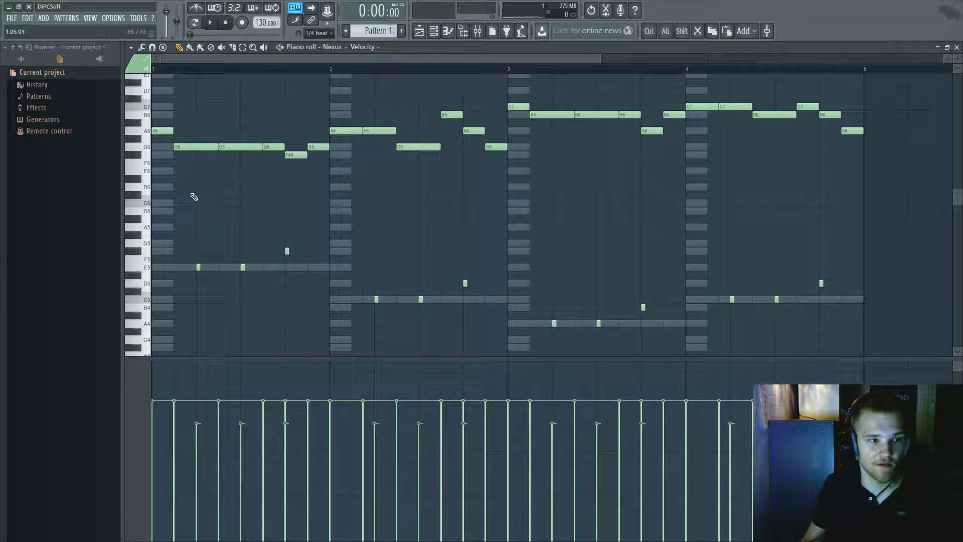
pyautogui.scroll(-3, 175, 156)
pyautogui.click(148, 163)
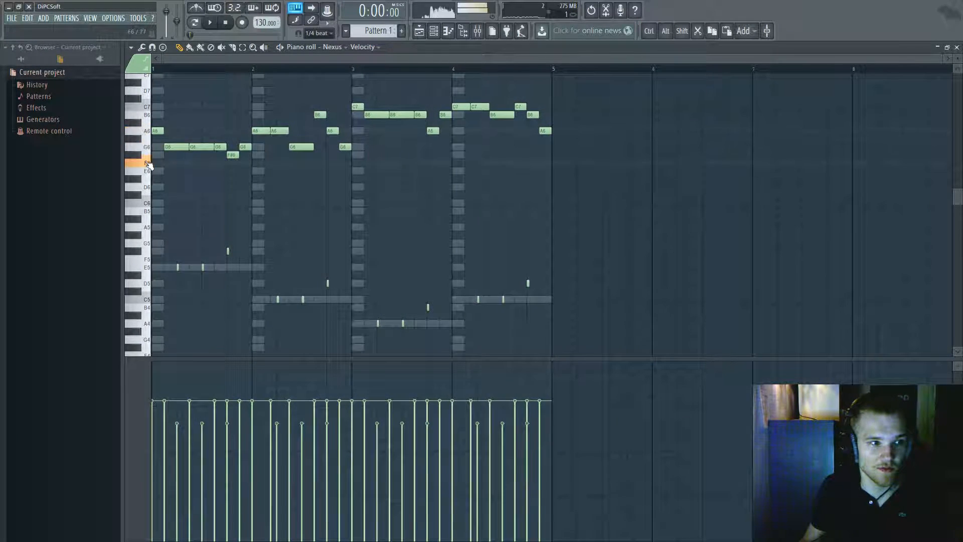
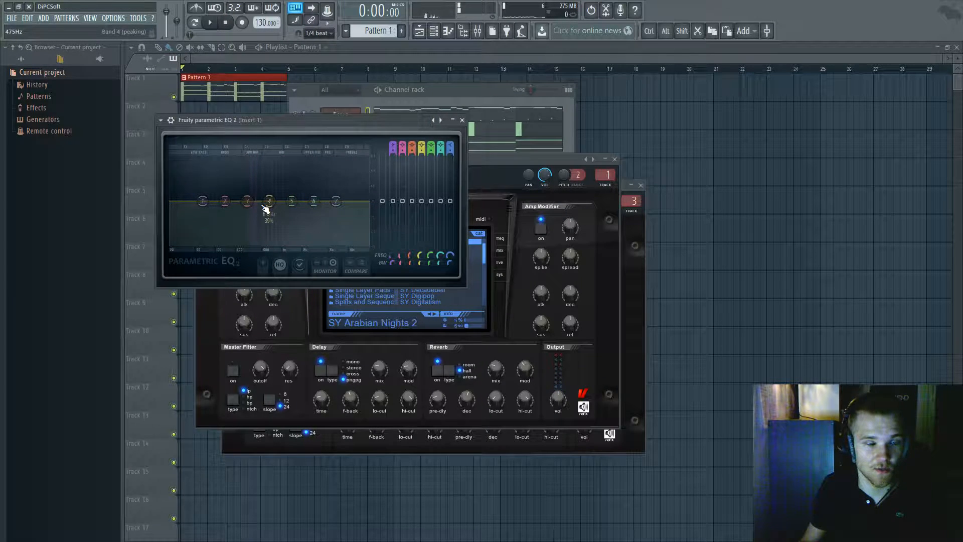
# Turn band 1 of the equalizer into a high-pass filter and start playback
pyautogui.moveTo(392, 145); pyautogui.dragTo(392, 141)
pyautogui.press('space')
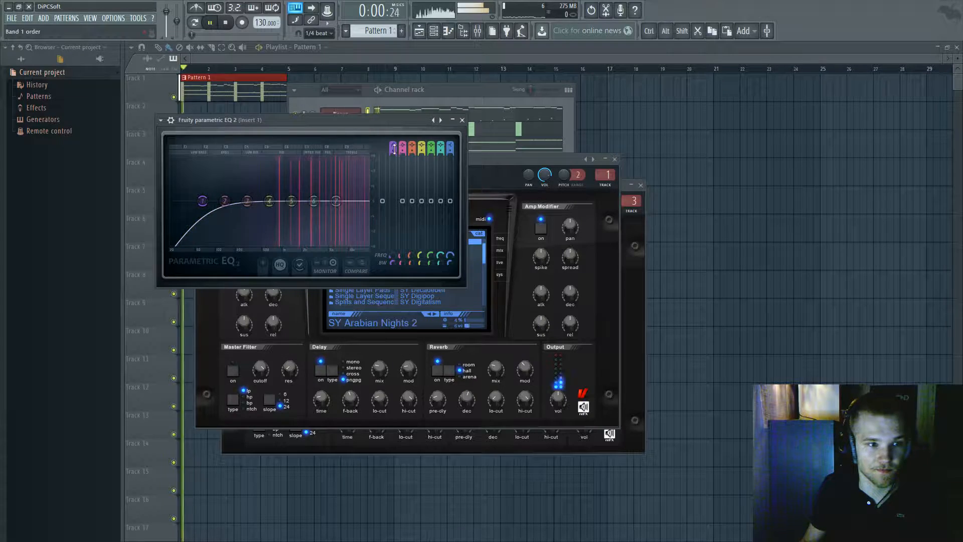
# Solo the Nexus channel in the channel rack and lower its volume slightly while listening
pyautogui.click(449, 90)
pyautogui.press('space')
pyautogui.rightClick(296, 114)
pyautogui.click(313, 119)
pyautogui.press('space')
pyautogui.moveTo(313, 114); pyautogui.dragTo(312, 119)
# Raise the cutoff frequency of the band 1 high-pass filter and boost band 4 just above it
pyautogui.moveTo(203, 202); pyautogui.dragTo(248, 182)
pyautogui.press('space')
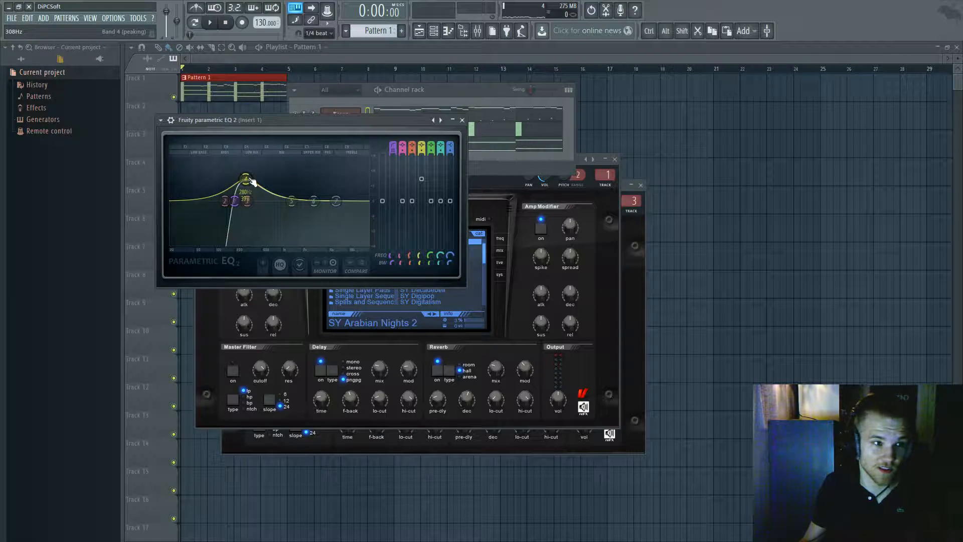
# Sweep the equalizer's band 4 boost up to about 8 kHz and reset the band to its default
pyautogui.press('space')
pyautogui.moveTo(246, 179); pyautogui.dragTo(347, 190)
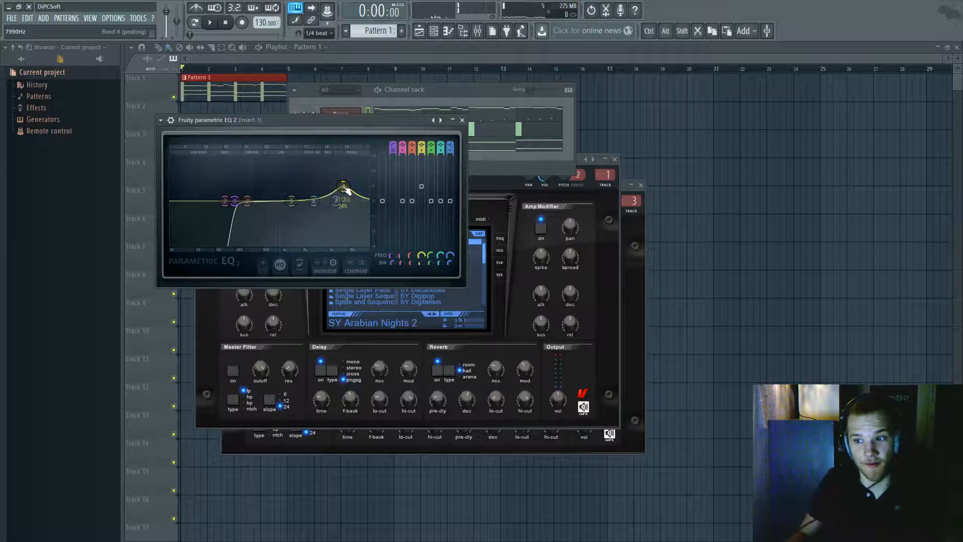
pyautogui.rightClick(346, 190)
# Cut the short low counter-melody notes out of the first Nexus channel's piano roll
pyautogui.click(475, 135)
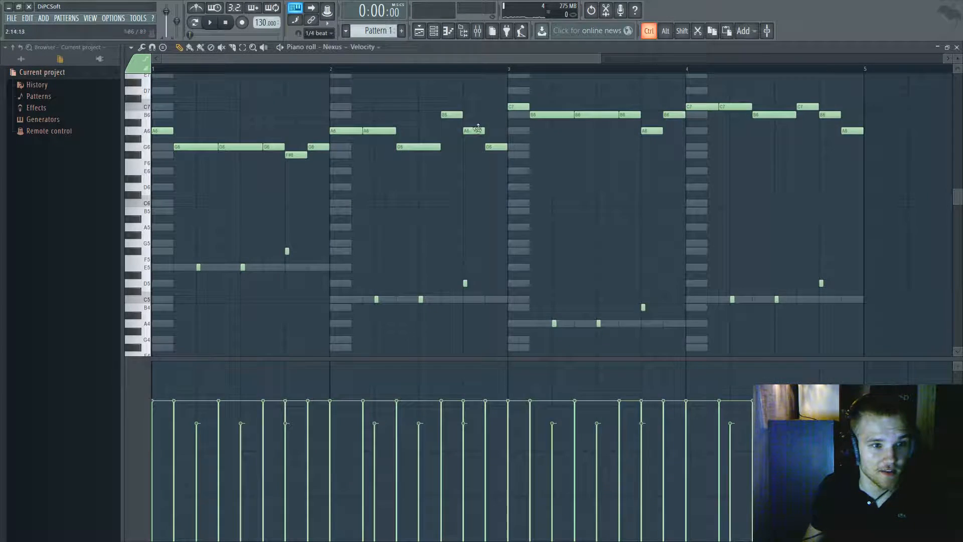
pyautogui.moveTo(593, 351); pyautogui.dragTo(111, 224)
pyautogui.press('Delete')
pyautogui.press('Escape')
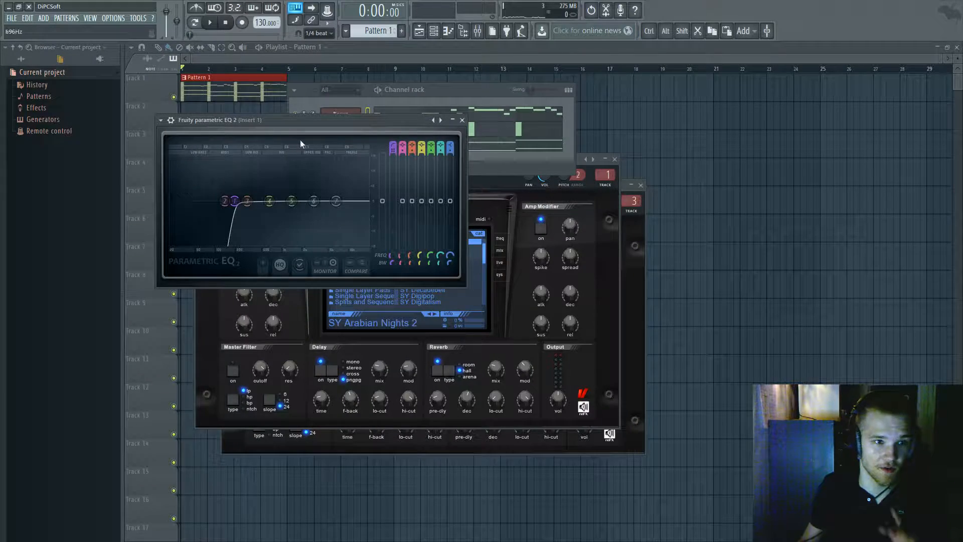
# Add another Nexus instrument channel and load the PL Ethno Lead preset from its Plucked category
pyautogui.click(424, 106)
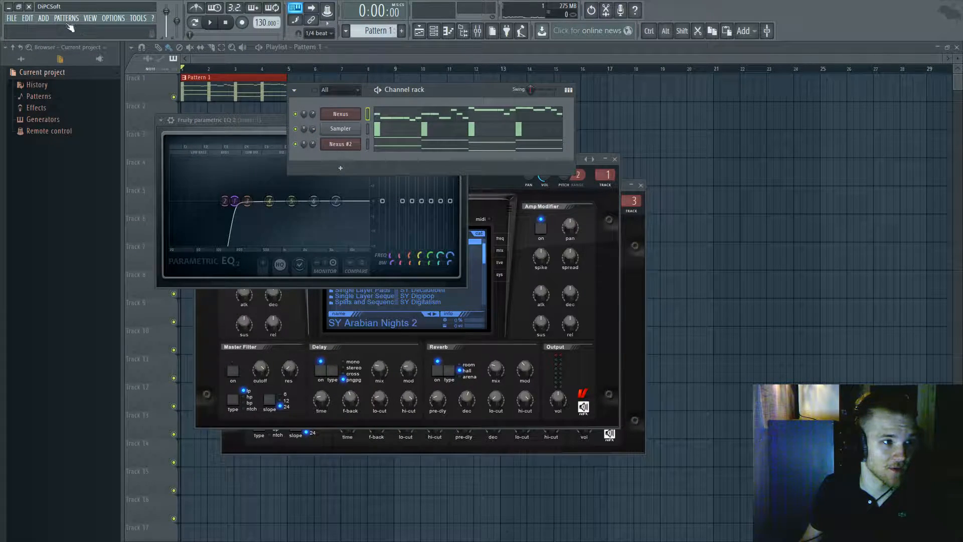
pyautogui.click(43, 18)
pyautogui.moveTo(55, 35)
pyautogui.click(181, 86)
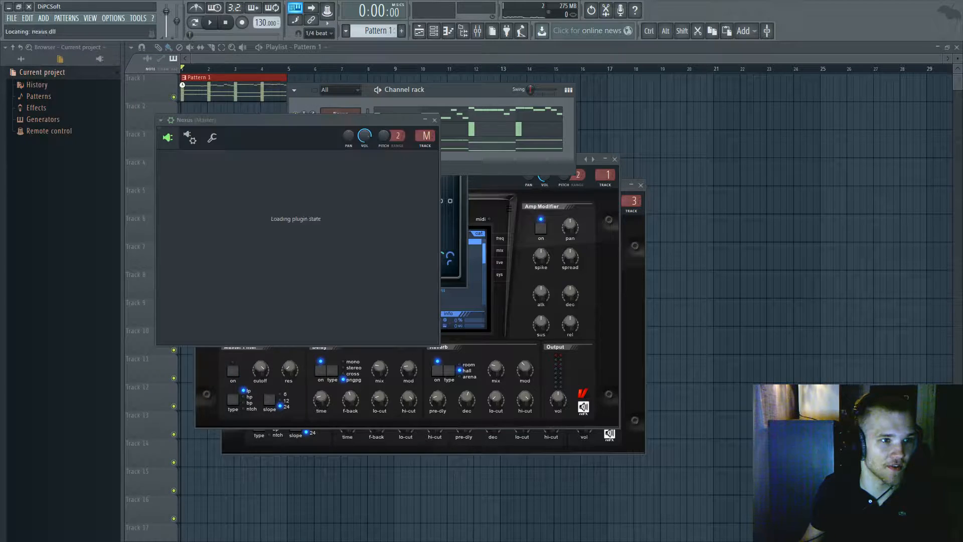
pyautogui.click(308, 251)
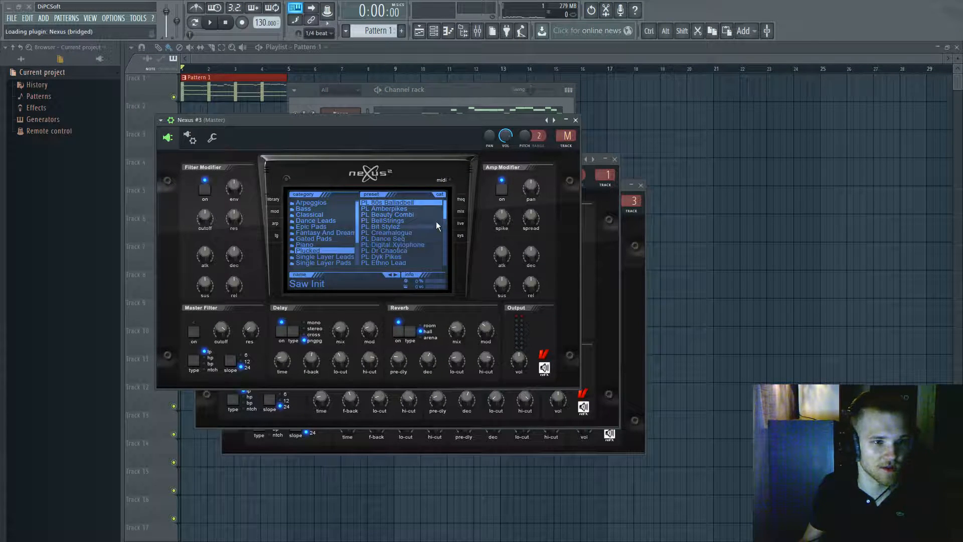
pyautogui.click(414, 233)
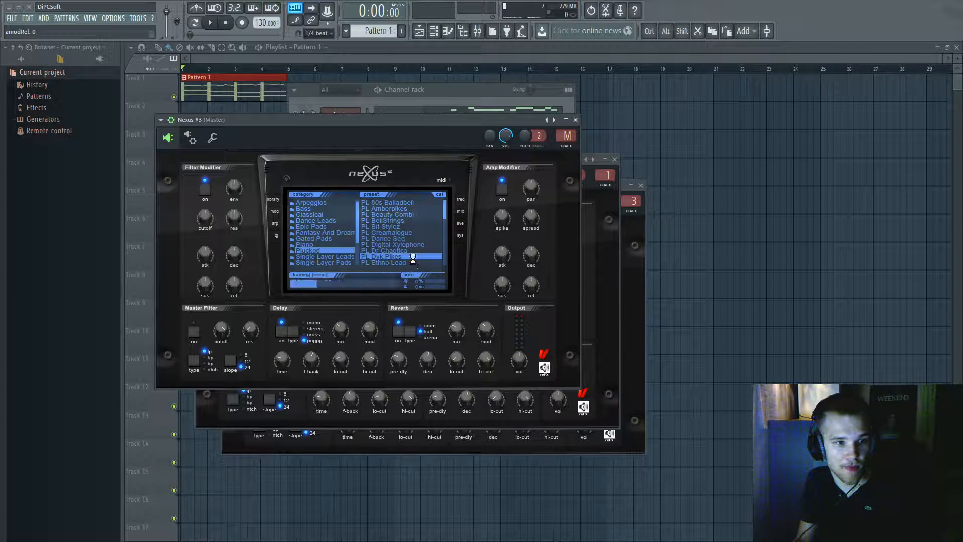
# Paste the cut counter-melody notes into Nexus #3, transpose them up one octave and listen to them
pyautogui.click(419, 104)
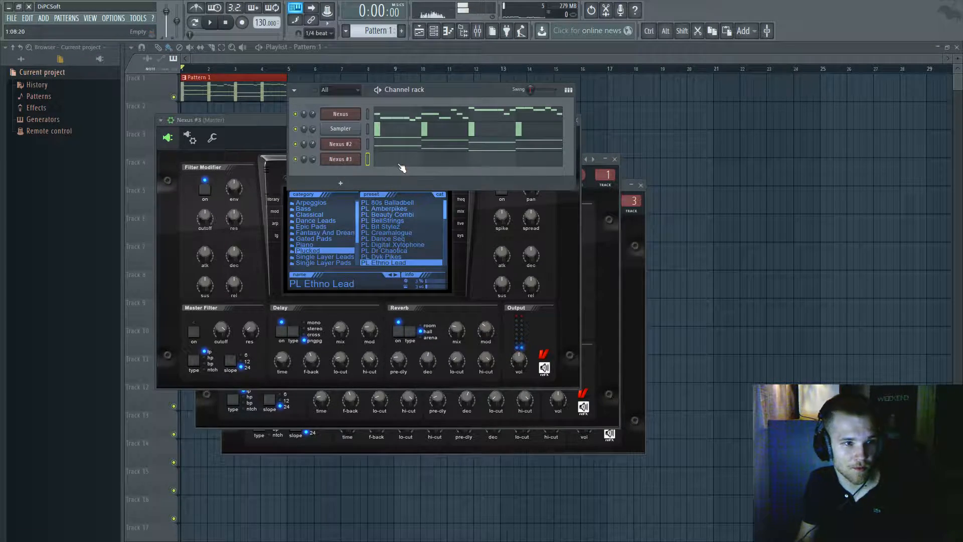
pyautogui.click(396, 162)
pyautogui.hotkey('ctrl', 'v')
pyautogui.press('space')
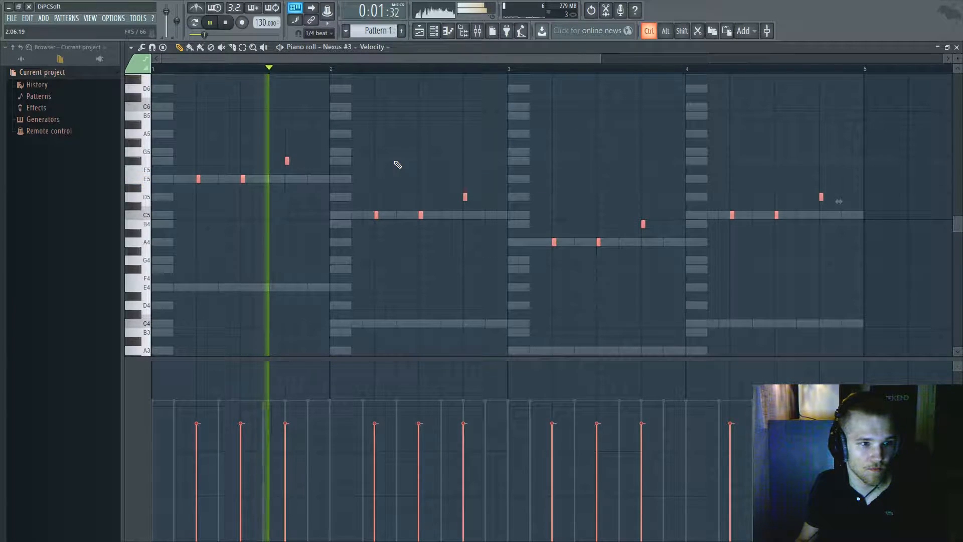
pyautogui.scroll(-2, 399, 171)
pyautogui.hotkey('ctrl', 'Up')
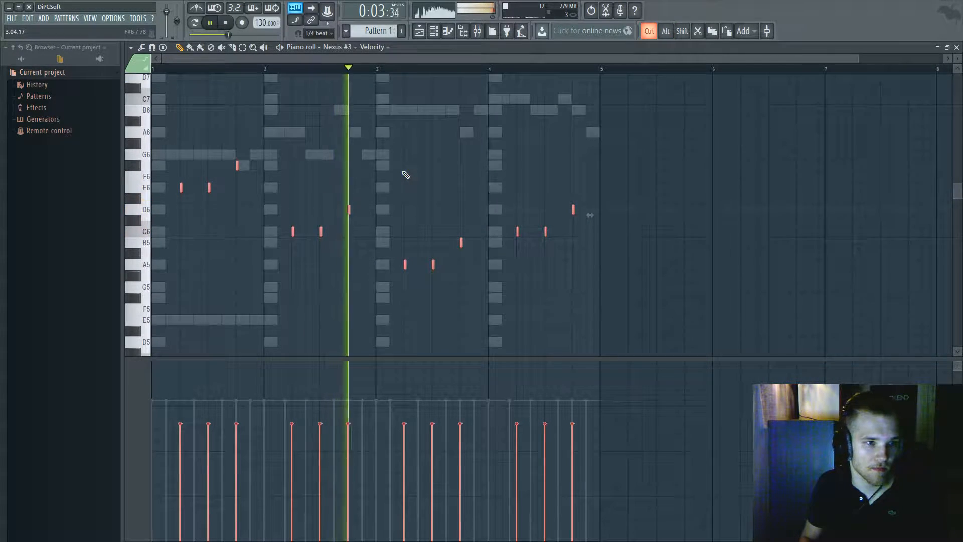
pyautogui.press('Escape')
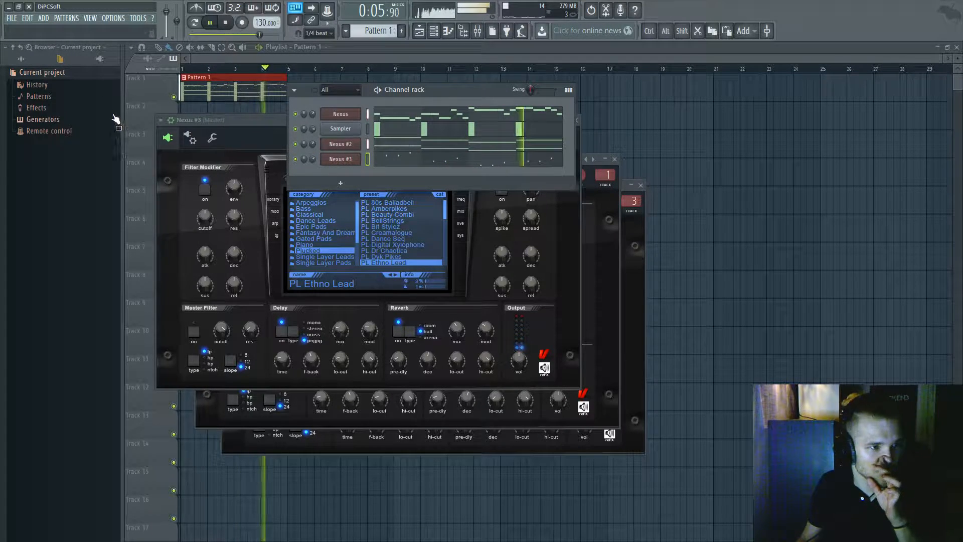
# Duplicate the Pattern 1 clip on Track 1 so it fills bars 1 to 8 of the playlist
pyautogui.keyDown('ctrl'); pyautogui.click(328, 75); pyautogui.keyUp('ctrl')
pyautogui.hotkey('ctrl', 'b')
pyautogui.press('space')
pyautogui.click(186, 90)
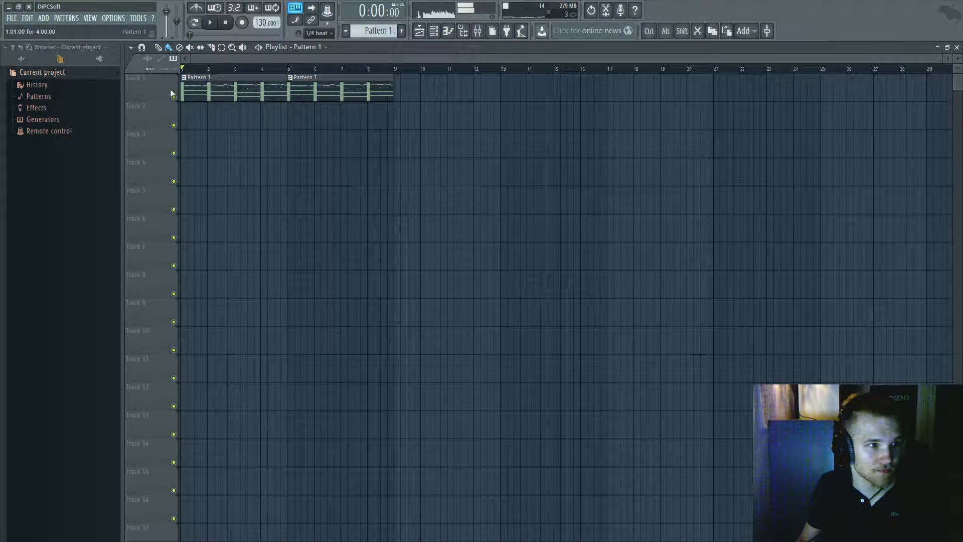
# Audition samples in the Kicks folder and place 2015 Kicks (4) at the start of Track 2
pyautogui.click(32, 60)
pyautogui.click(35, 210)
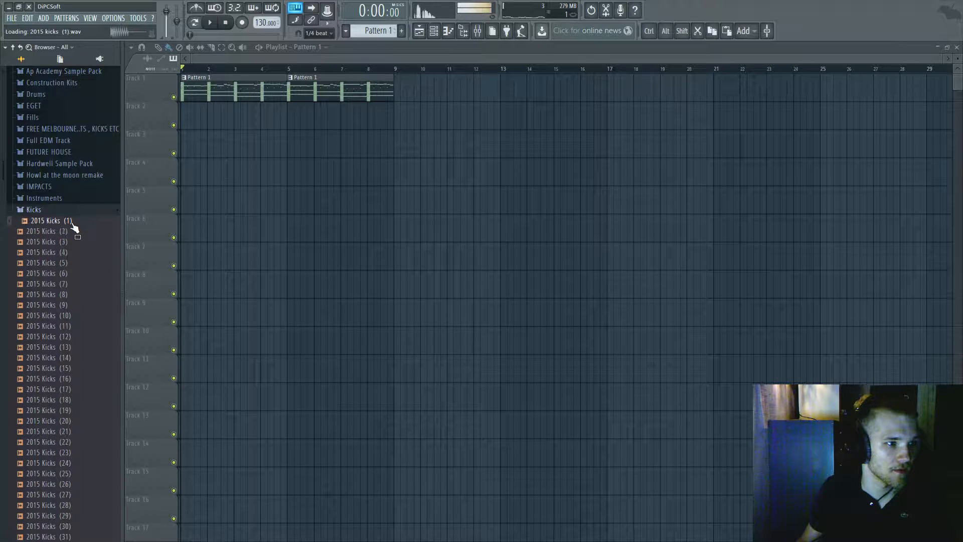
pyautogui.click(83, 262)
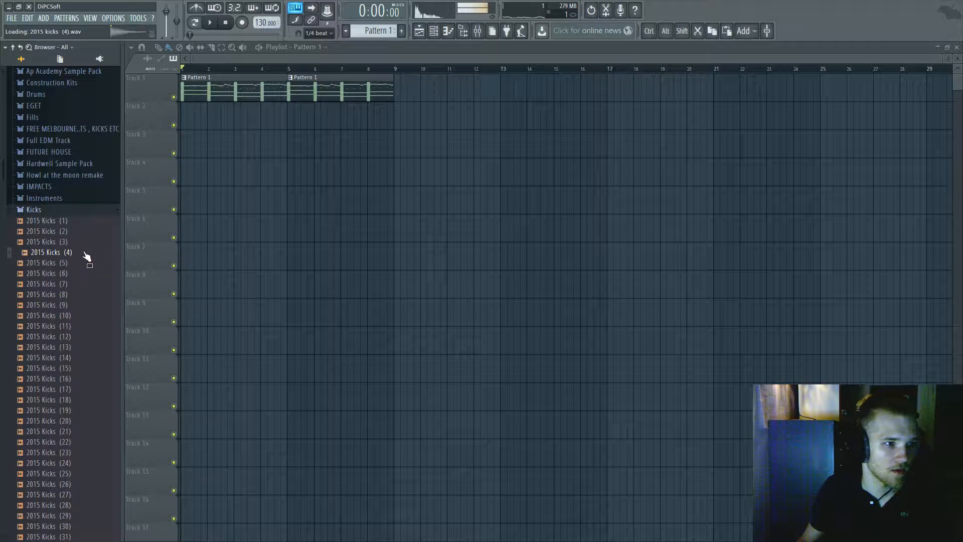
pyautogui.press('space')
pyautogui.press('space')
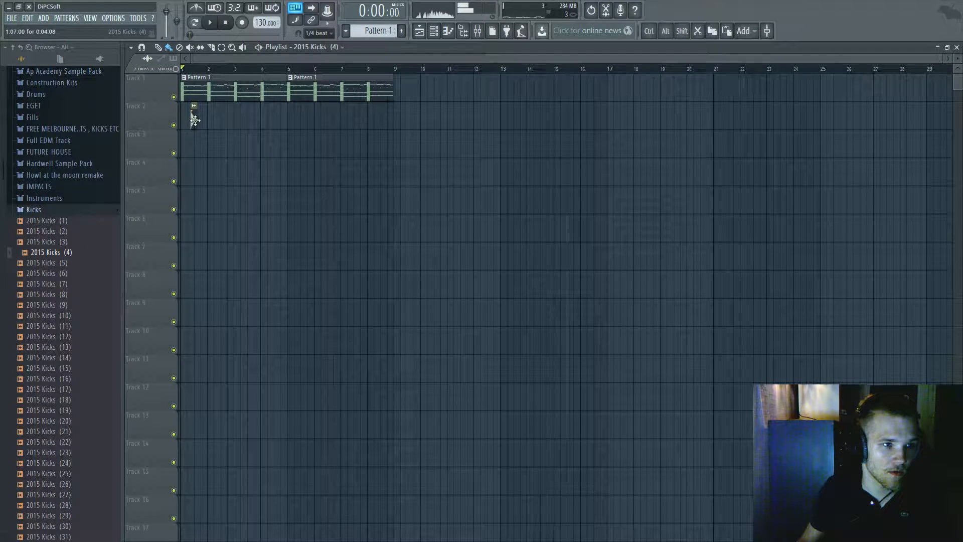
pyautogui.moveTo(194, 121); pyautogui.dragTo(183, 122)
pyautogui.press('space')
# Trim the kick clip to one beat and set the project tempo to 128 BPM
pyautogui.scroll(8, 183, 123)
pyautogui.hotkey('ctrl', 'space')
pyautogui.moveTo(206, 57); pyautogui.dragTo(200, 58)
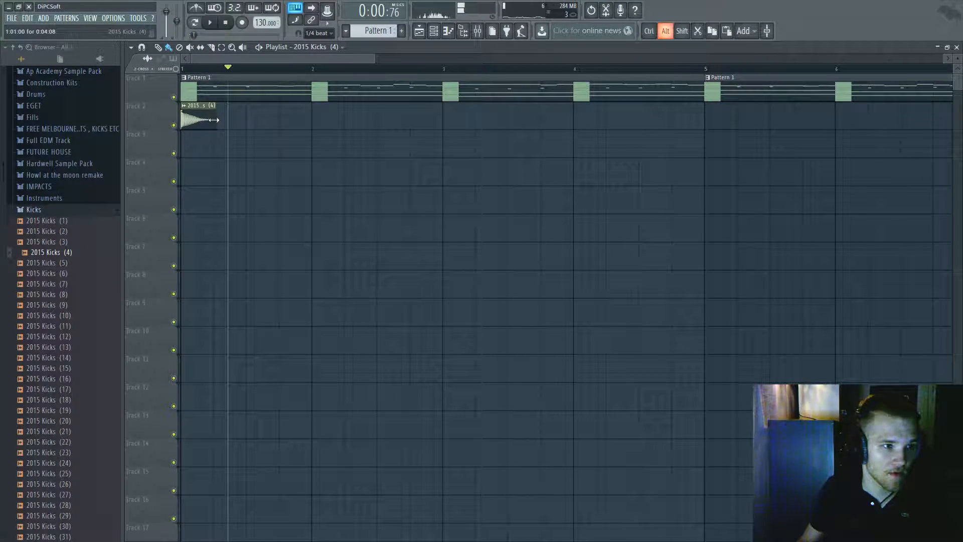
pyautogui.scroll(5, 210, 125)
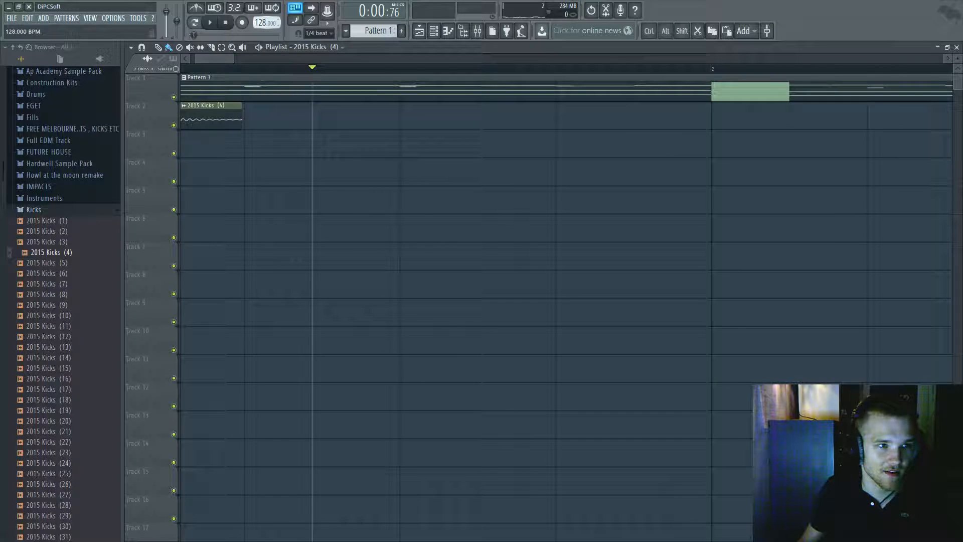
pyautogui.moveTo(206, 58); pyautogui.dragTo(199, 60)
pyautogui.click(180, 69)
pyautogui.press('space')
pyautogui.press('space')
# Add two more kicks in bar 1 of Track 2, starting 1.5 and 2.5 beats after the first
pyautogui.click(373, 120)
pyautogui.rightClick(424, 122)
pyautogui.press('space')
pyautogui.click(423, 125)
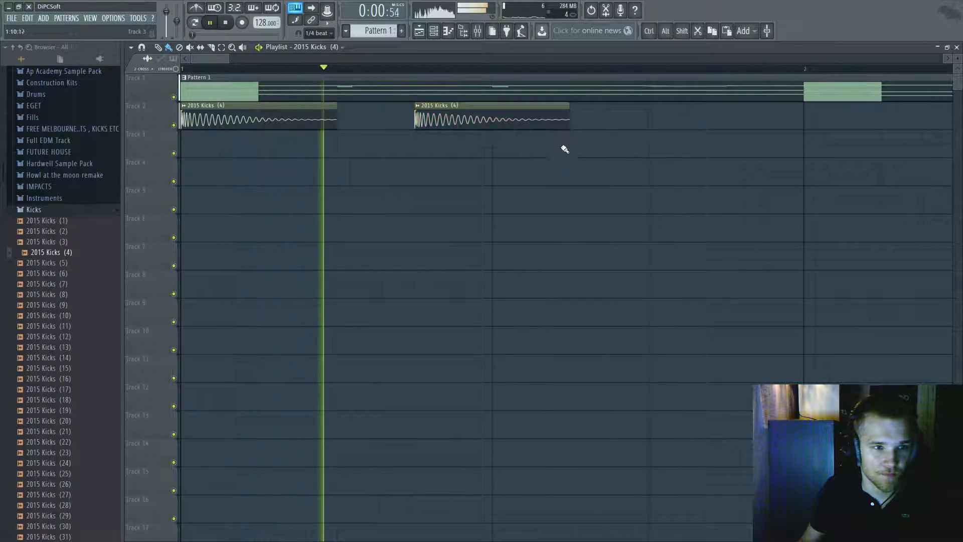
pyautogui.click(629, 121)
pyautogui.moveTo(585, 135); pyautogui.dragTo(588, 122)
pyautogui.rightClick(702, 121)
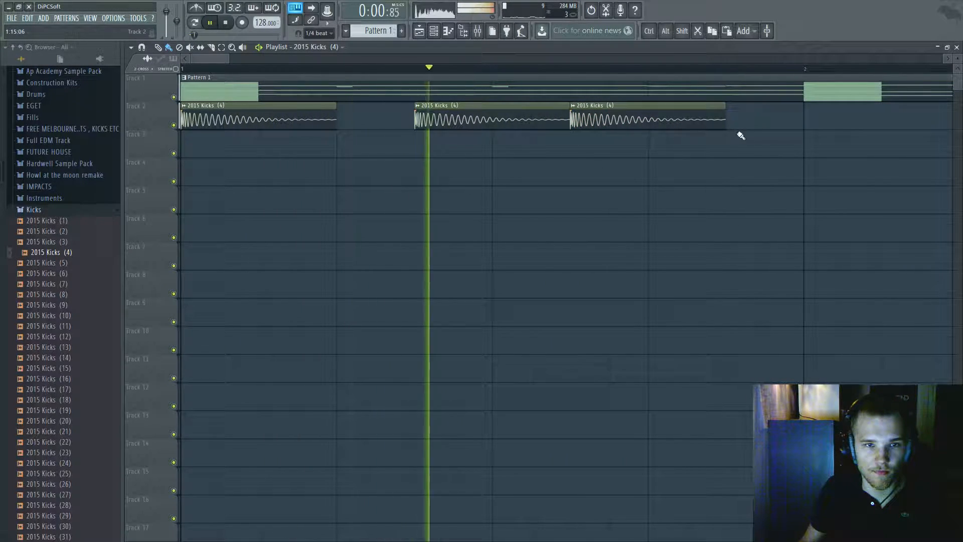
# Duplicate the three-kick pattern of bar 1 until it fills bars 1 to 4 of Track 2
pyautogui.scroll(-2, 644, 151)
pyautogui.scroll(-1, 622, 150)
pyautogui.moveTo(630, 123); pyautogui.dragTo(637, 91)
pyautogui.rightClick(637, 92)
pyautogui.scroll(1, 646, 124)
pyautogui.moveTo(651, 156); pyautogui.dragTo(241, 102)
pyautogui.hotkey('ctrl', 'b')
pyautogui.moveTo(647, 129); pyautogui.dragTo(687, 129)
pyautogui.scroll(-3, 623, 157)
pyautogui.moveTo(589, 157); pyautogui.dragTo(199, 101)
pyautogui.hotkey('ctrl', 'b')
pyautogui.moveTo(649, 113); pyautogui.dragTo(545, 128)
# Add a short pickup kick just before bar 3 on Track 2 and play the arrangement
pyautogui.scroll(-1, 545, 129)
pyautogui.scroll(-3, 546, 129)
pyautogui.keyDown('ctrl'); pyautogui.click(421, 163); pyautogui.keyUp('ctrl')
pyautogui.moveTo(362, 144); pyautogui.dragTo(363, 116)
pyautogui.press('space')
pyautogui.press('space')
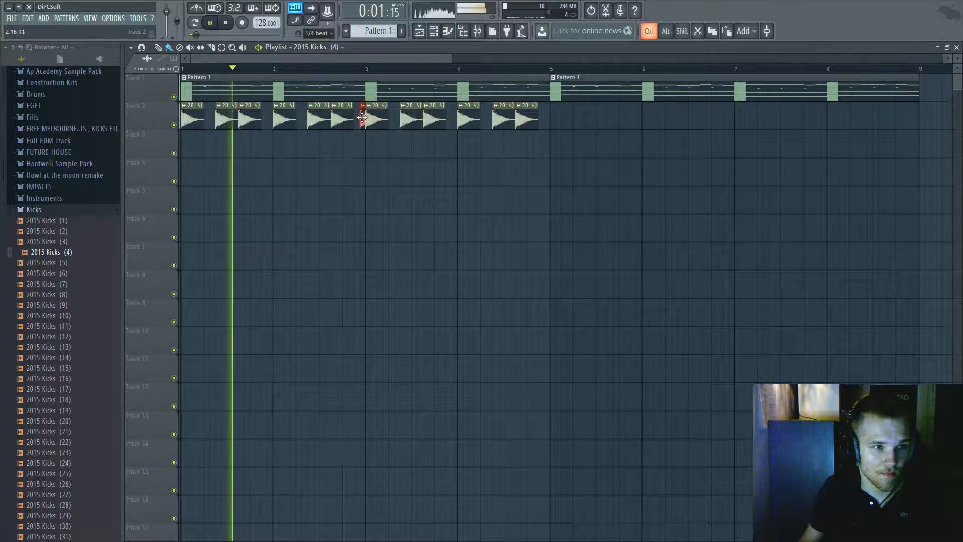
pyautogui.scroll(3, 446, 148)
pyautogui.scroll(-3, 444, 159)
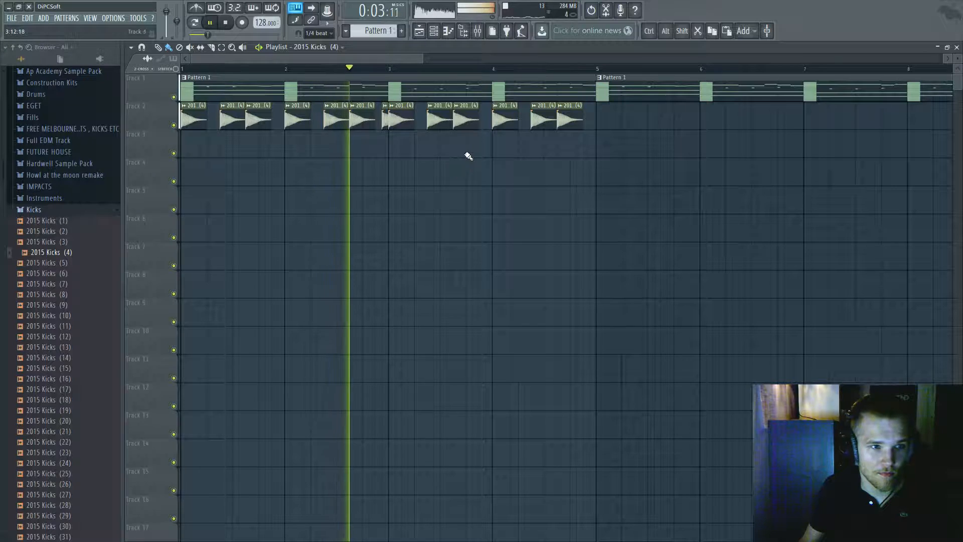
# Add a pickup kick just before bar 5 and duplicate the four-bar kick pattern across bars 5 to 8
pyautogui.scroll(3, 597, 125)
pyautogui.click(591, 121)
pyautogui.moveTo(633, 120); pyautogui.dragTo(63, 124)
pyautogui.scroll(-3, 599, 129)
pyautogui.hotkey('ctrl', 'b')
pyautogui.keyDown('ctrl'); pyautogui.click(546, 172); pyautogui.keyUp('ctrl')
# Open the 2015 Kicks (4) sample settings and apply a strong fade-out
pyautogui.click(53, 209)
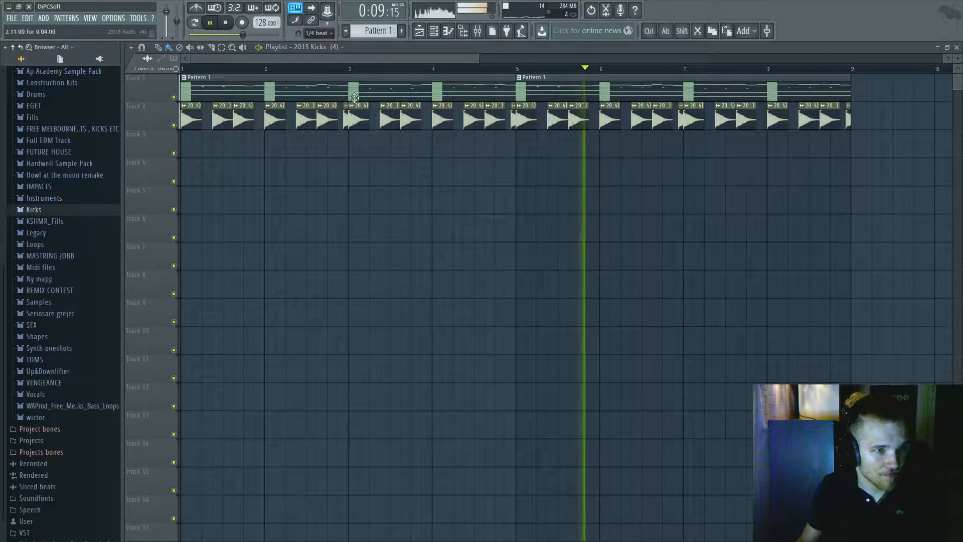
pyautogui.click(434, 31)
pyautogui.rightClick(335, 114)
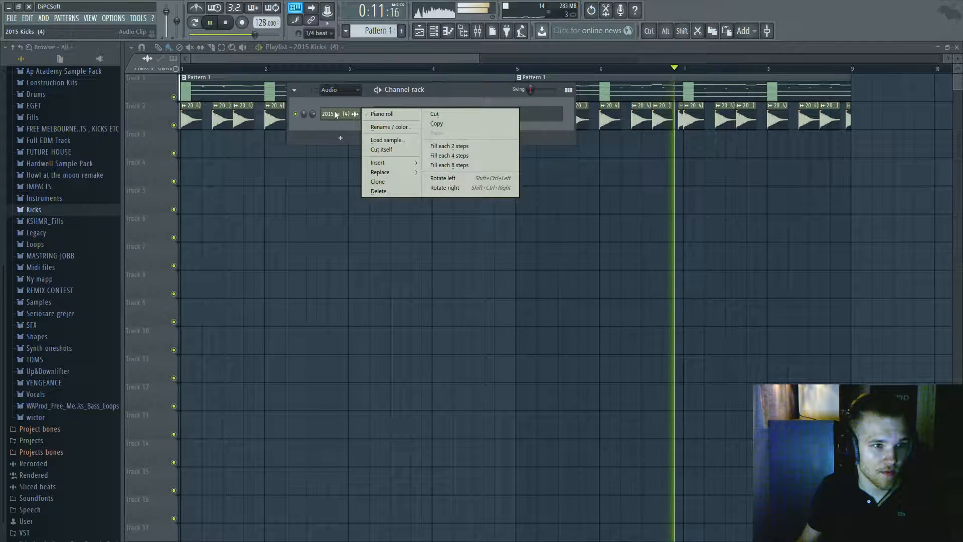
pyautogui.click(335, 114)
pyautogui.press('space')
pyautogui.moveTo(343, 269)
pyautogui.mouseDown()
pyautogui.moveTo(343, 250)
pyautogui.moveTo(345, 301)
pyautogui.moveTo(343, 251)
pyautogui.mouseUp()
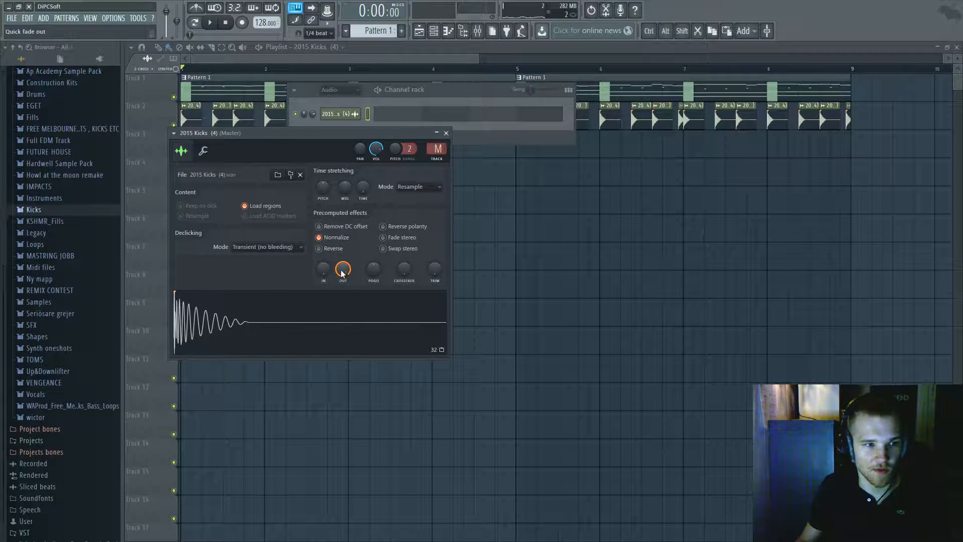
pyautogui.moveTo(313, 328); pyautogui.dragTo(313, 325)
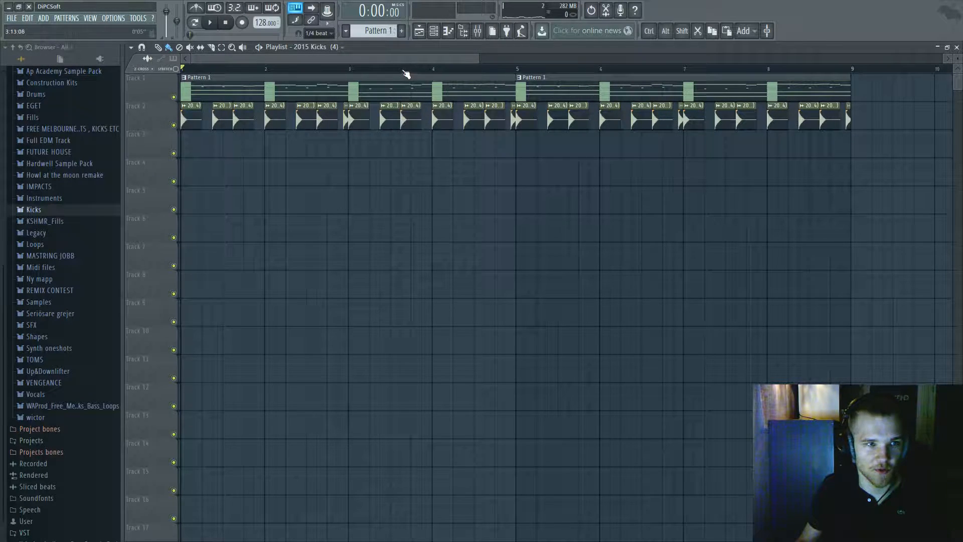
# Set the kick sample's fade-out to 37% and play the arrangement
pyautogui.click(434, 31)
pyautogui.click(352, 115)
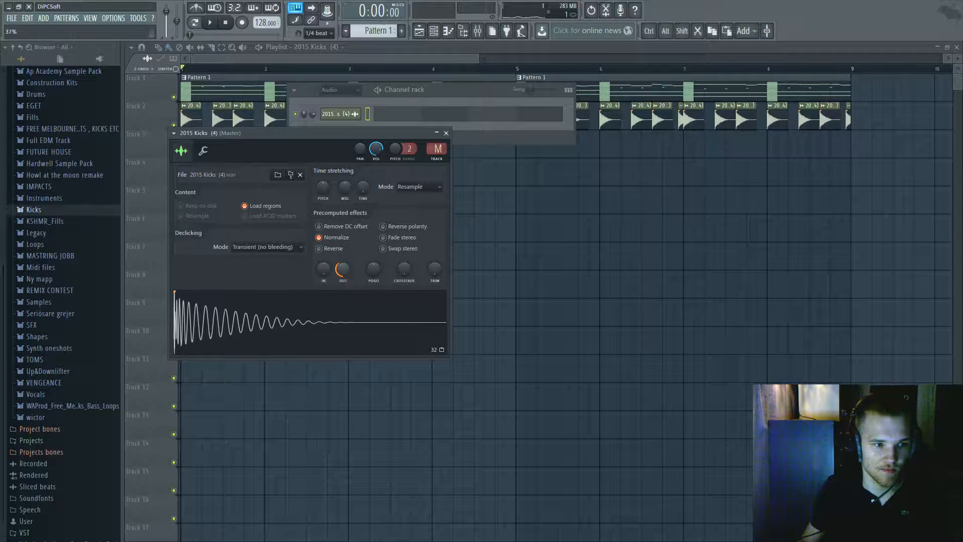
pyautogui.press('F12')
pyautogui.press('space')
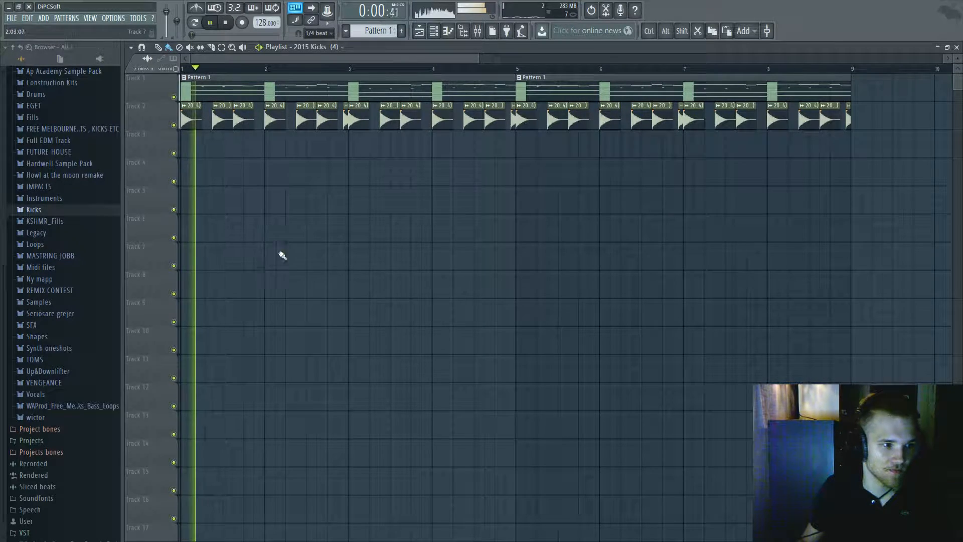
# Audition PEDM3 clap samples in the 02 Claps folder of Drums against the kick pattern
pyautogui.click(50, 95)
pyautogui.click(63, 116)
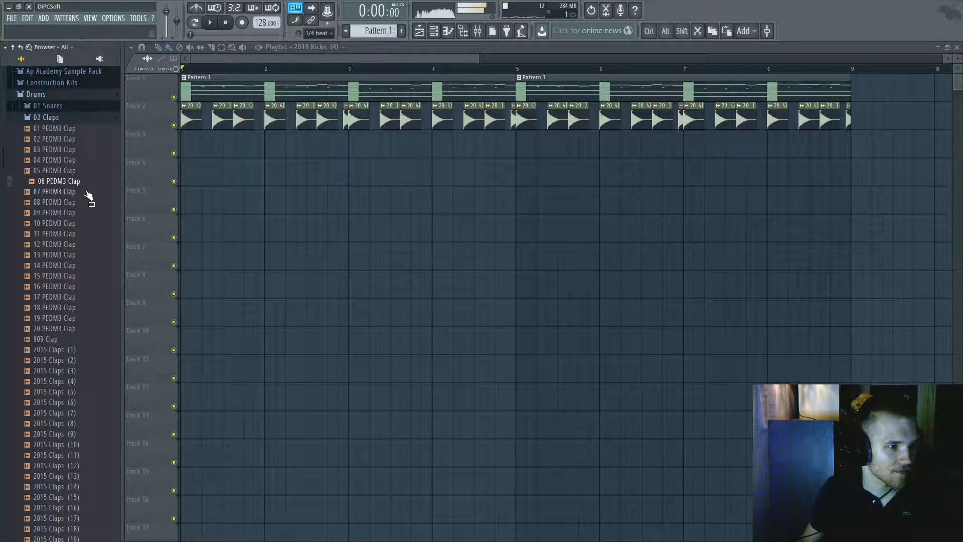
pyautogui.click(94, 223)
pyautogui.click(87, 265)
pyautogui.click(83, 319)
pyautogui.press('space')
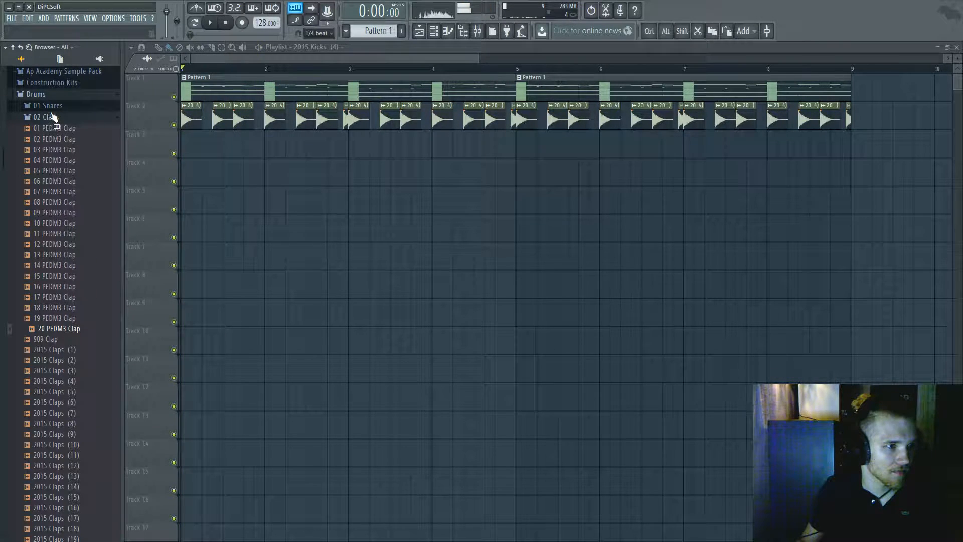
pyautogui.click(53, 119)
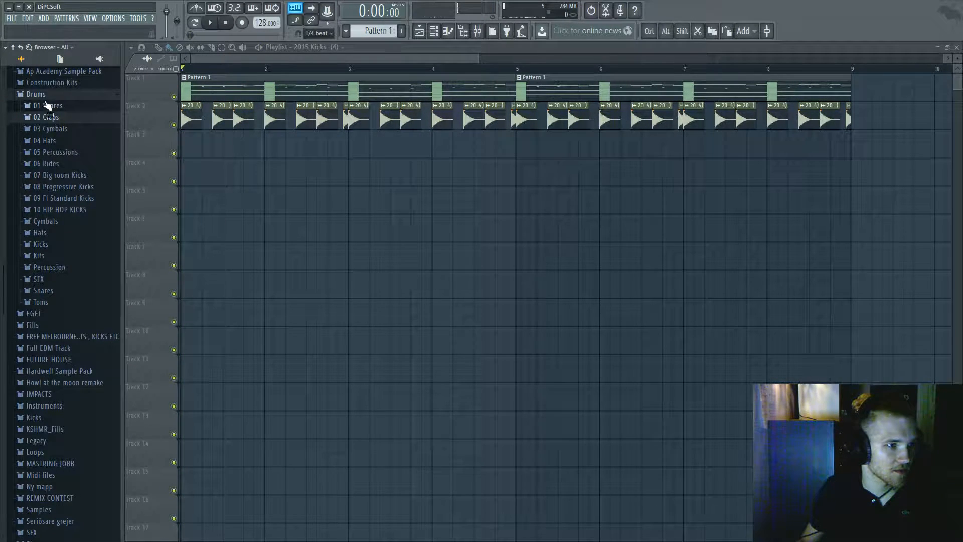
pyautogui.click(42, 94)
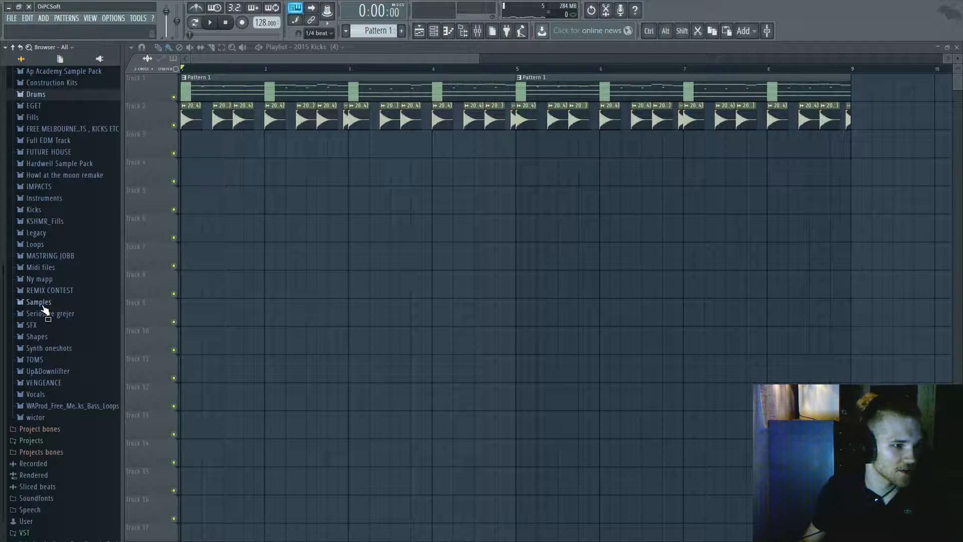
# Place the CH1 sample from the AP Academy Samples HATS folder on Track 3 and play it with the kicks
pyautogui.click(39, 302)
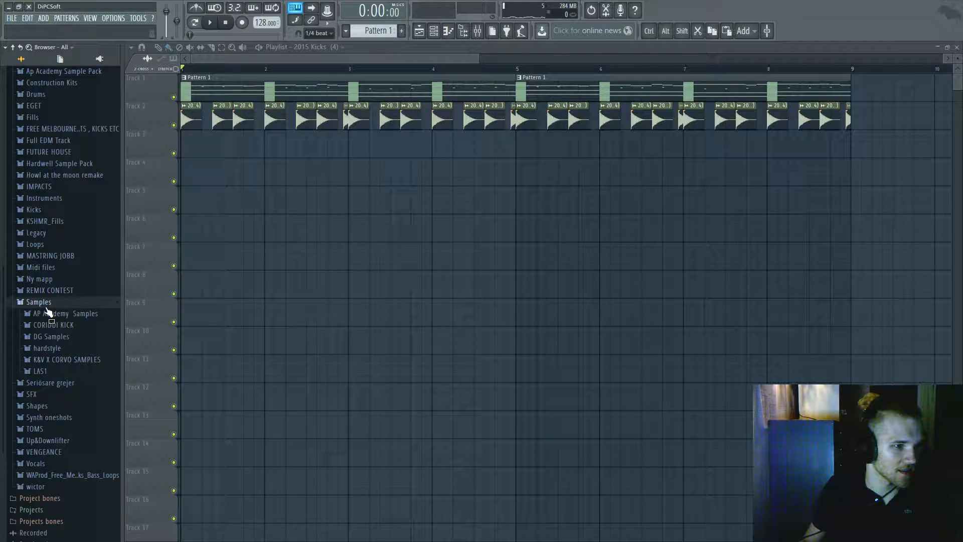
pyautogui.click(76, 315)
pyautogui.click(52, 348)
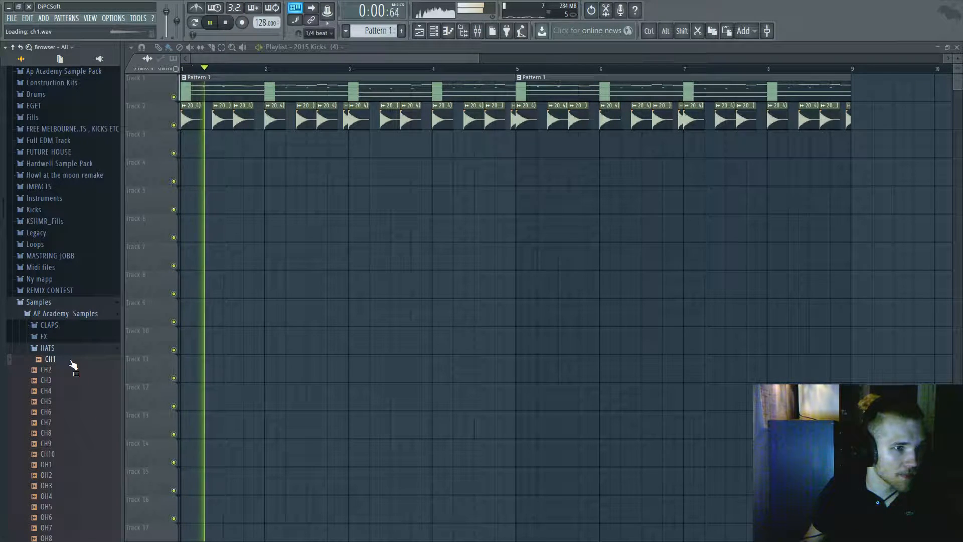
pyautogui.moveTo(74, 364)
pyautogui.mouseDown()
pyautogui.moveTo(181, 149)
pyautogui.moveTo(201, 150)
pyautogui.moveTo(183, 148)
pyautogui.mouseUp()
pyautogui.press('space')
pyautogui.scroll(5, 241, 145)
pyautogui.press('space')
pyautogui.press('space')
pyautogui.press('space')
# Arrange three CH1 hats in bar 1 of Track 3, starting 0.5, 1 and 1.25 beats after the bar line
pyautogui.click(251, 147)
pyautogui.press('space')
pyautogui.rightClick(252, 147)
pyautogui.click(256, 150)
pyautogui.press('space')
pyautogui.press('space')
pyautogui.click(332, 150)
pyautogui.press('space')
pyautogui.press('space')
pyautogui.click(355, 150)
pyautogui.press('space')
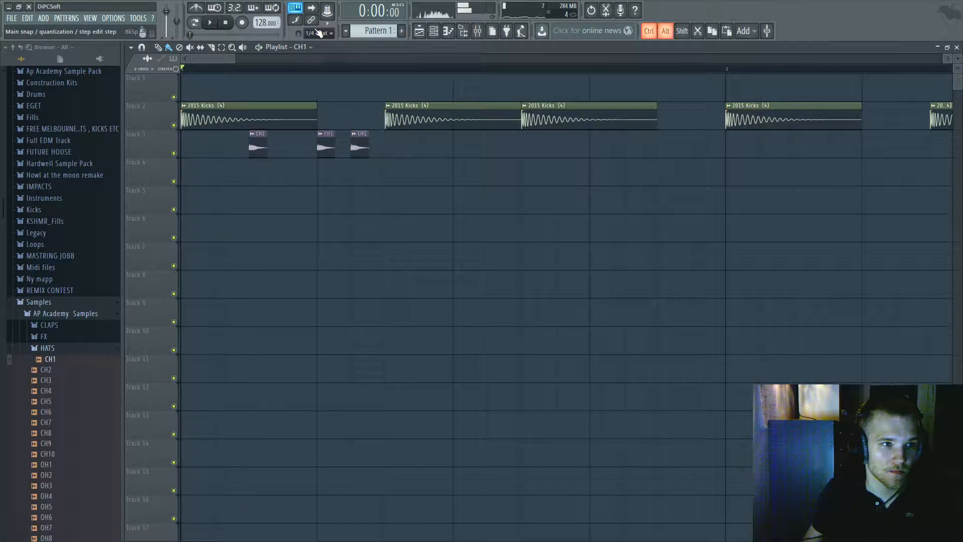
pyautogui.press('space')
# Set the snap to 1/2 step, repeat the CH1 hat four times from beat 2 of bar 1 on Track 3, and play it
pyautogui.click(316, 33)
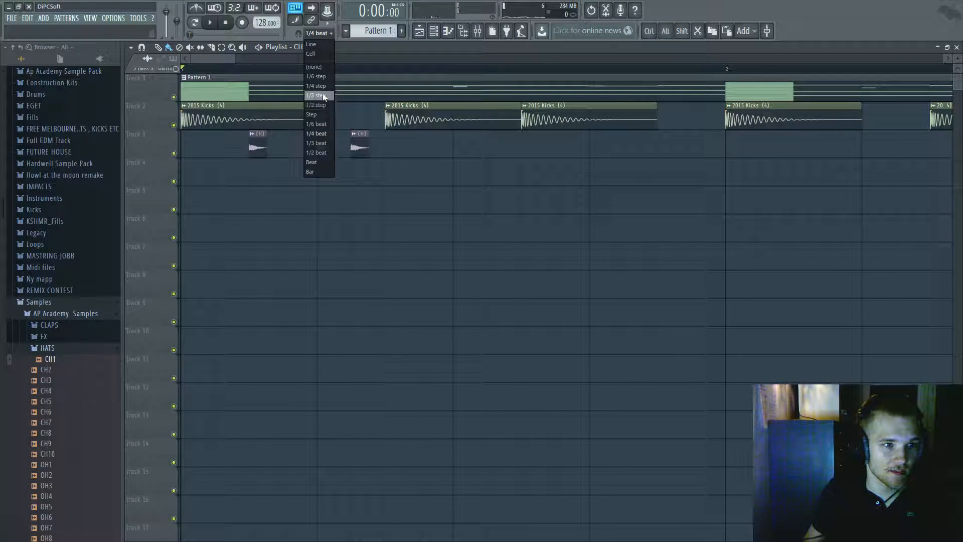
pyautogui.click(323, 96)
pyautogui.scroll(2, 412, 153)
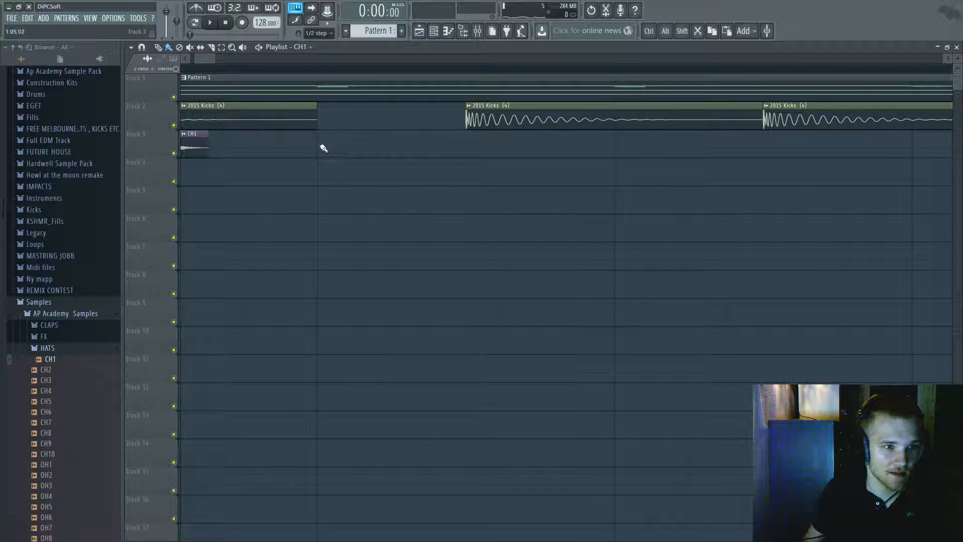
pyautogui.hotkey('ctrl', 'b')
pyautogui.hotkey('ctrl', 'b')
pyautogui.hotkey('ctrl', 'b')
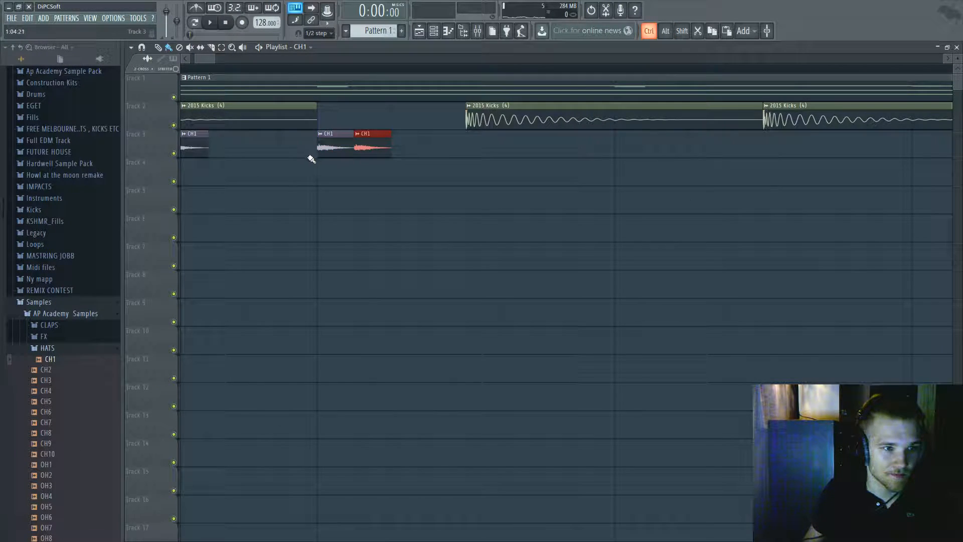
pyautogui.scroll(-2, 353, 162)
pyautogui.press('space')
pyautogui.hotkey('ctrl', 'd')
pyautogui.press('space')
pyautogui.moveTo(215, 59); pyautogui.dragTo(80, 86)
pyautogui.press('space')
pyautogui.press('space')
# Set the snap to 1/4 step, shorten the four repeated CH1 hats, duplicate them into the gaps as an eight-hit roll, and play it
pyautogui.keyDown('ctrl'); pyautogui.moveTo(462, 161); pyautogui.dragTo(329, 135); pyautogui.keyUp('ctrl')
pyautogui.click(321, 35)
pyautogui.click(322, 86)
pyautogui.scroll(2, 445, 145)
pyautogui.moveTo(464, 152); pyautogui.dragTo(446, 148)
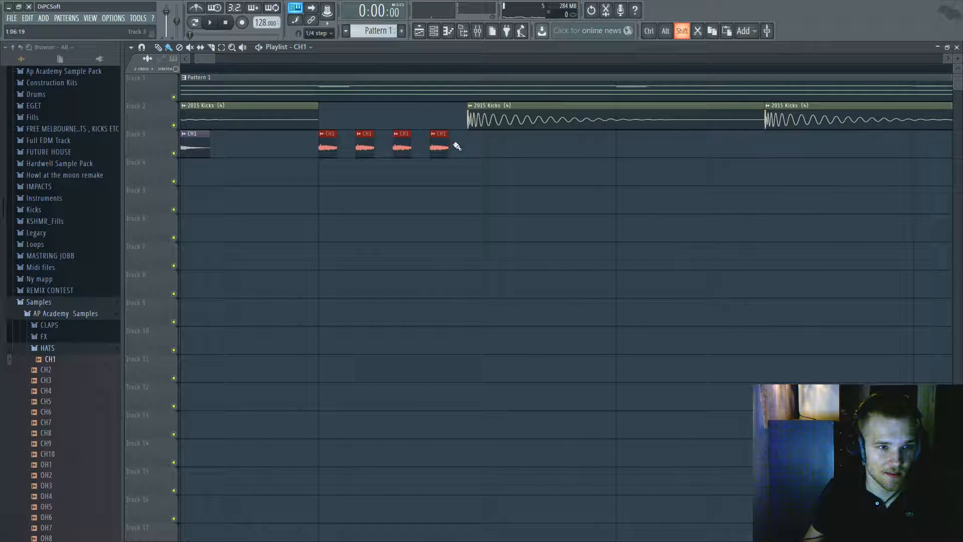
pyautogui.hotkey('ctrl', 'b')
pyautogui.hotkey('ctrl', 'd')
pyautogui.press('space')
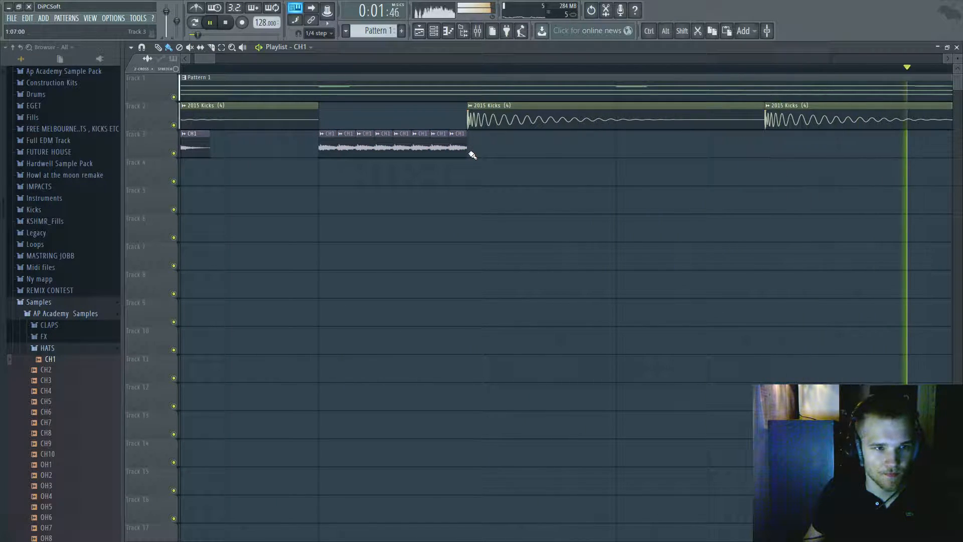
pyautogui.scroll(-2, 472, 155)
pyautogui.press('space')
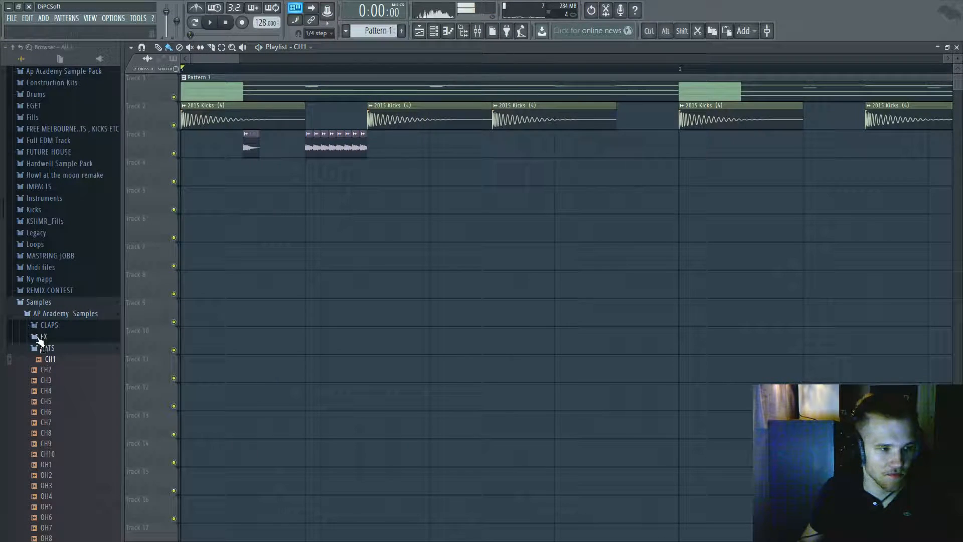
# Audition the AP Academy CLAPS samples, place clap 008 on Track 3 just before the third beat of bar 1, and play it
pyautogui.click(49, 325)
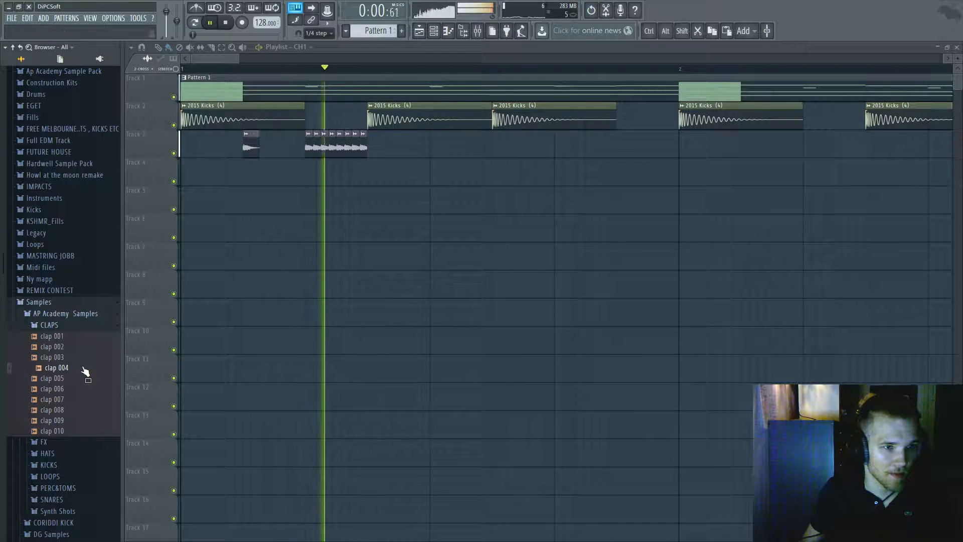
pyautogui.click(88, 379)
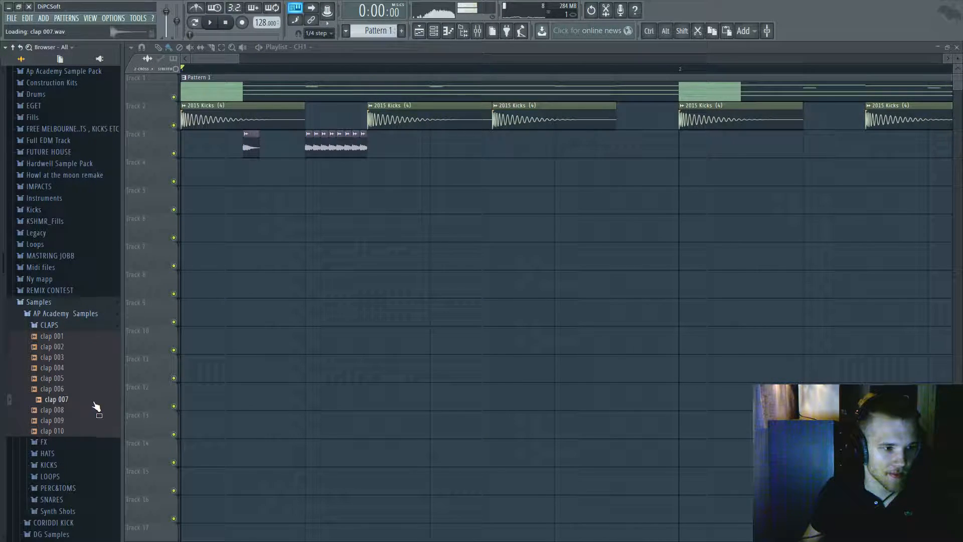
pyautogui.moveTo(401, 157); pyautogui.dragTo(429, 146)
pyautogui.scroll(2, 429, 146)
pyautogui.press('space')
pyautogui.moveTo(496, 146); pyautogui.dragTo(434, 150)
pyautogui.press('space')
pyautogui.scroll(-5, 456, 147)
pyautogui.press('space')
# Repeat bar 1's hats and clap in bar 2 of Track 3 and swap the clap sample for clap 003
pyautogui.moveTo(460, 153); pyautogui.dragTo(456, 154)
pyautogui.keyDown('ctrl'); pyautogui.click(383, 174); pyautogui.keyUp('ctrl')
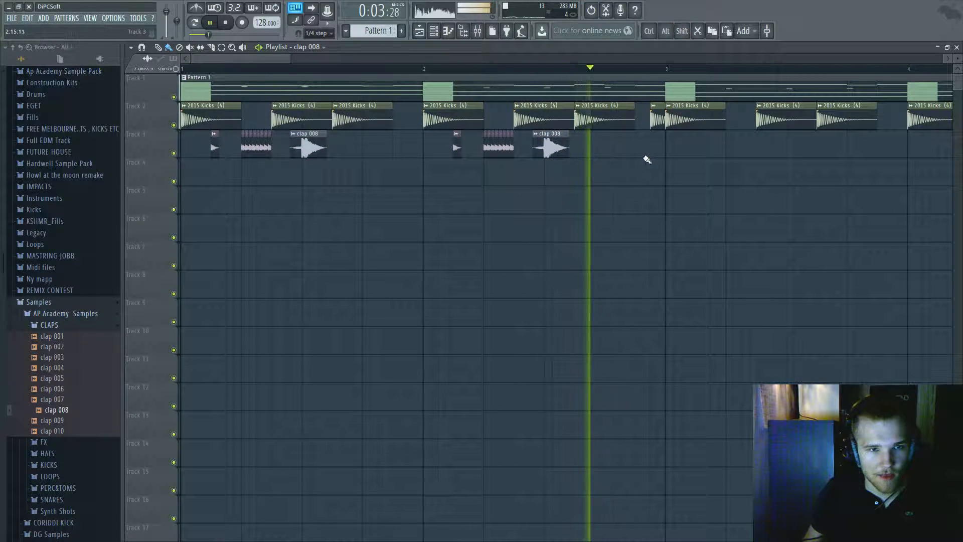
pyautogui.press('space')
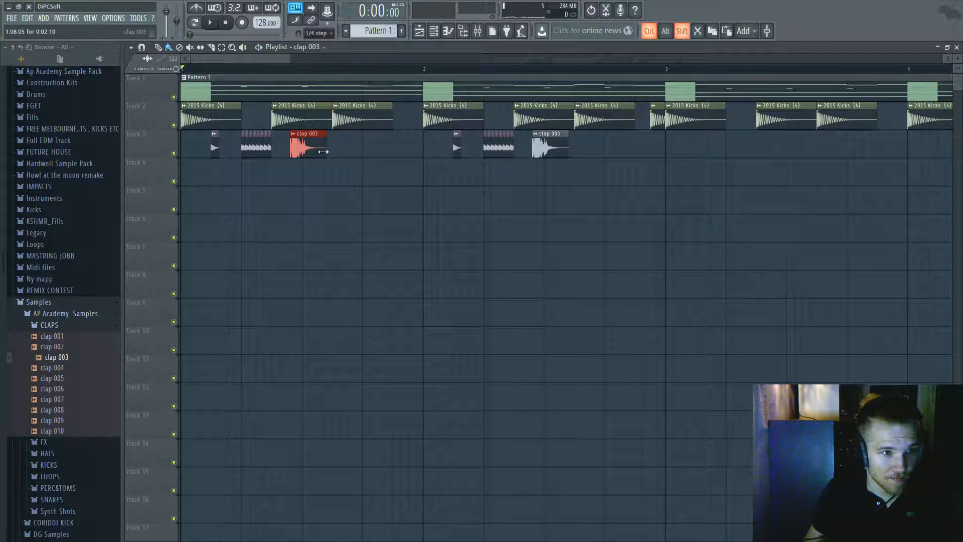
# Move both clap 003 clips on Track 3 to start on the third beat of their bars and play the arrangement
pyautogui.scroll(4, 560, 149)
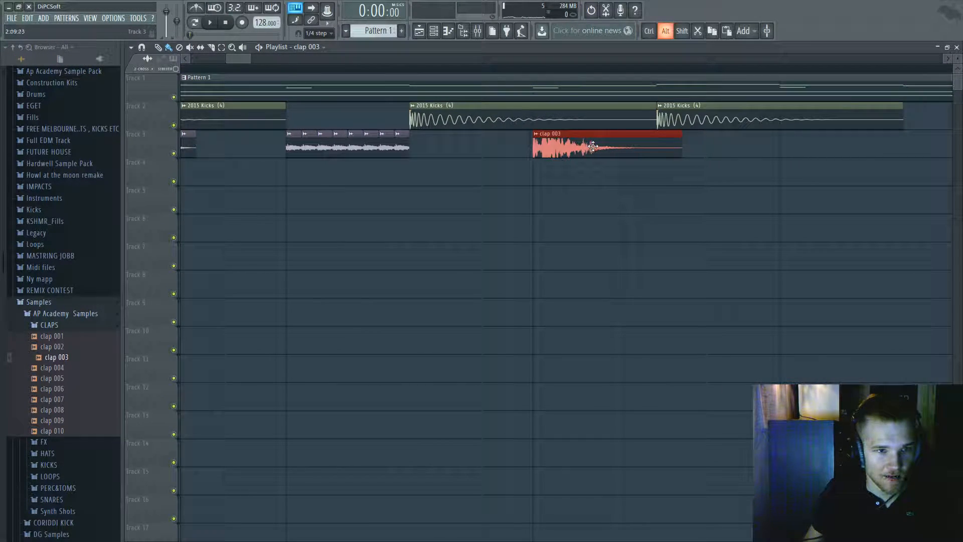
pyautogui.scroll(-5, 593, 146)
pyautogui.press('space')
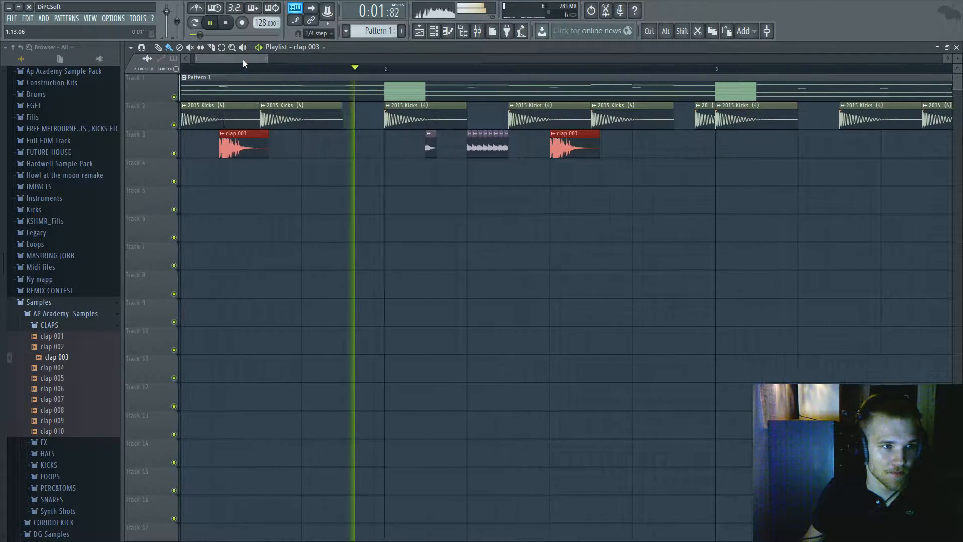
pyautogui.moveTo(244, 64); pyautogui.dragTo(234, 64)
pyautogui.keyDown('ctrl'); pyautogui.click(383, 161); pyautogui.keyUp('ctrl')
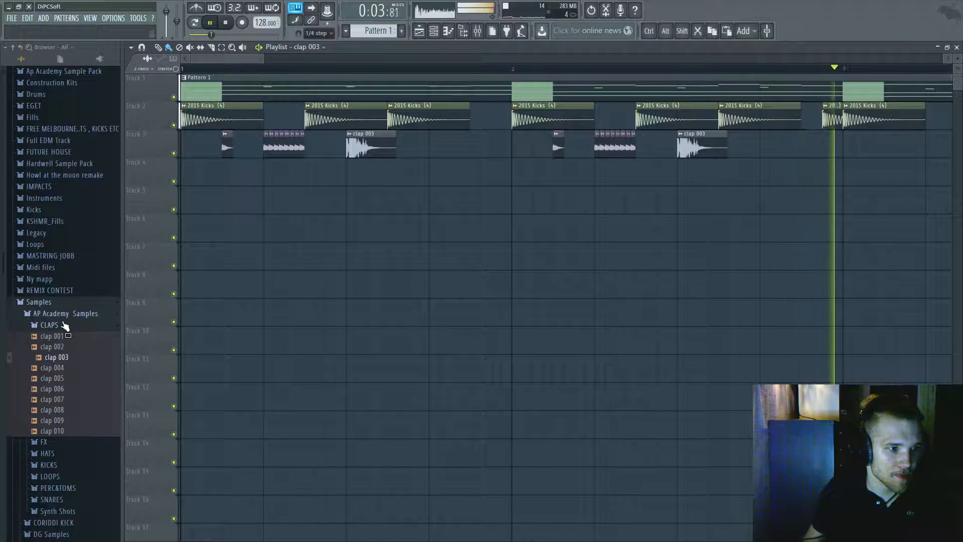
# Collapse the AP Academy Samples folder, toggle Track 3's mute during playback, and move both clap 003 clips down to Track 4
pyautogui.click(57, 316)
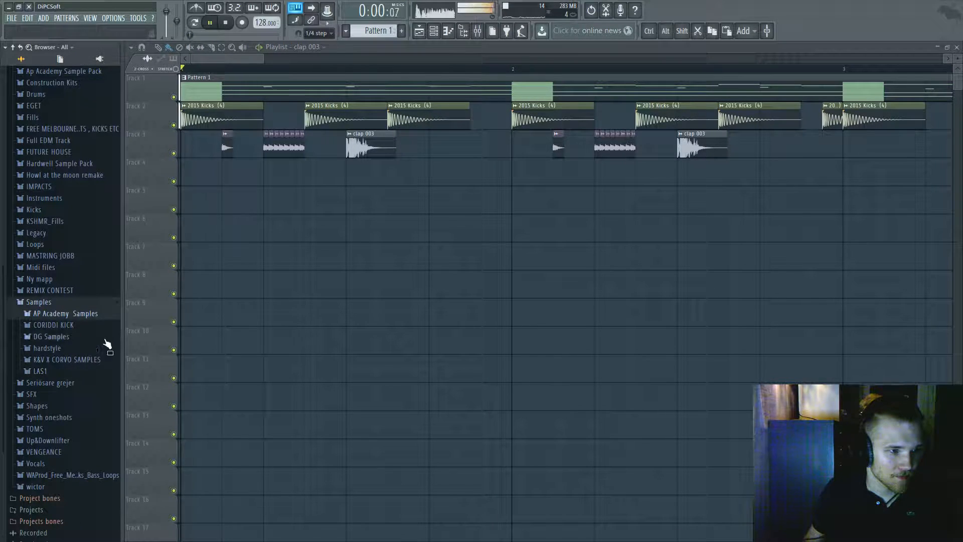
pyautogui.press('space')
pyautogui.click(174, 154)
pyautogui.click(174, 154)
pyautogui.press('space')
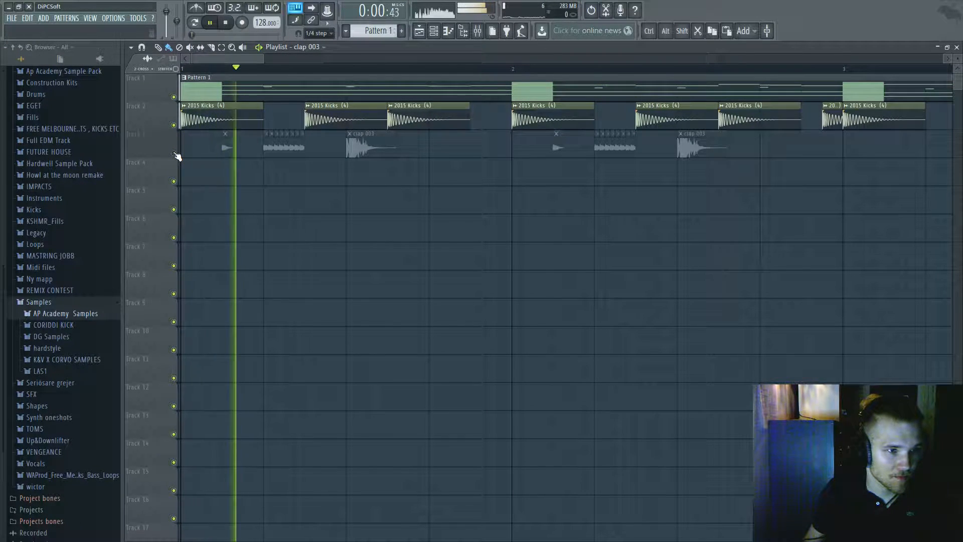
pyautogui.moveTo(359, 155); pyautogui.dragTo(359, 184)
pyautogui.press('space')
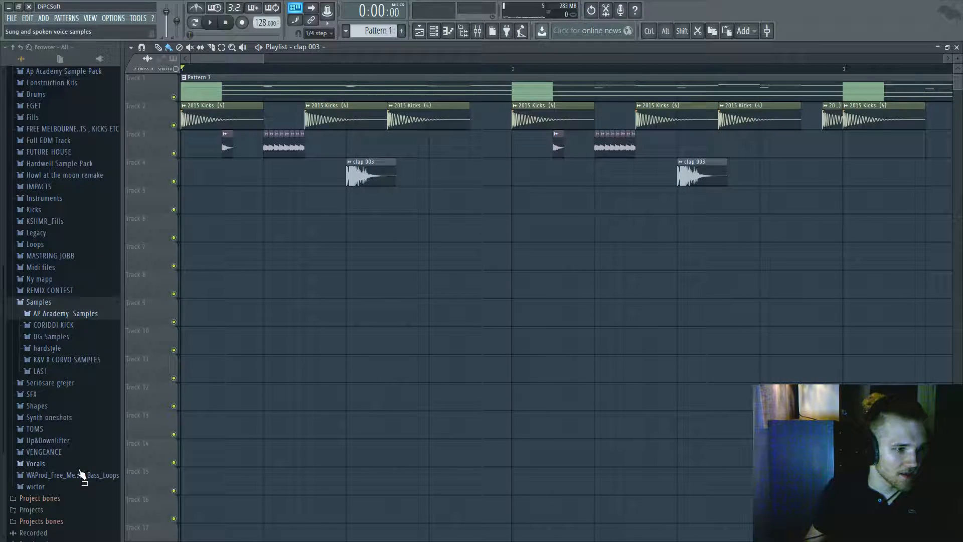
# Replace the Track 4 clap with VEC1 Clap 005 from the VEC1 Claps folder of the first Vengeance Essential sounds pack
pyautogui.click(64, 453)
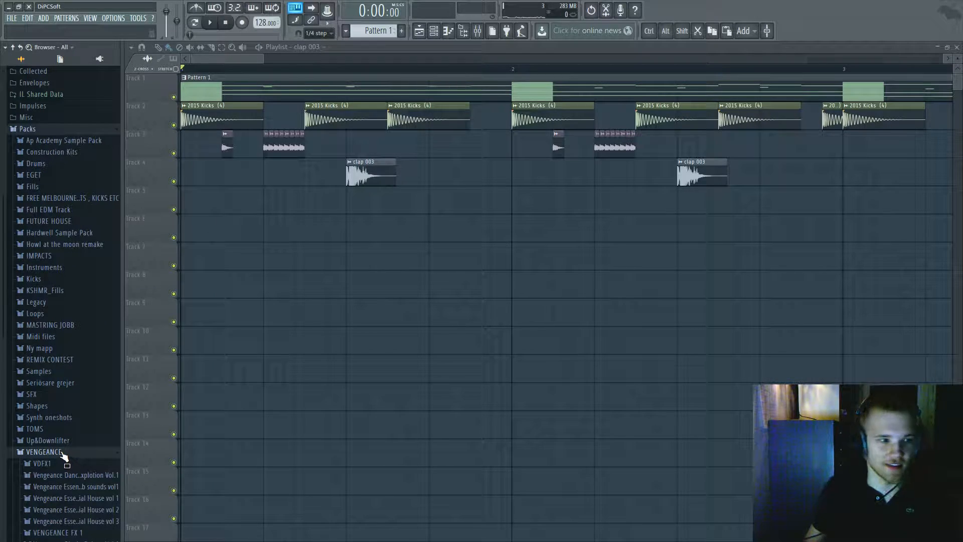
pyautogui.scroll(-5, 59, 422)
pyautogui.click(55, 299)
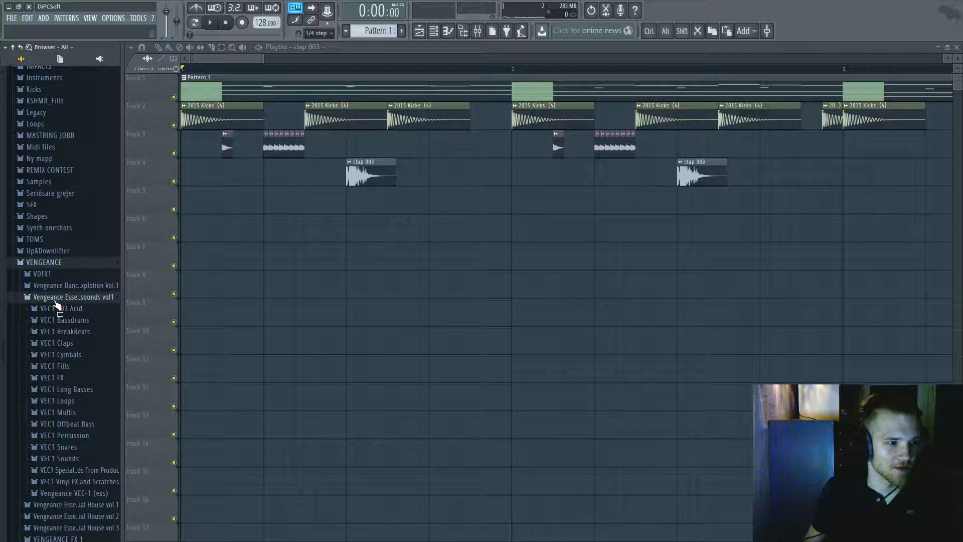
pyautogui.click(64, 344)
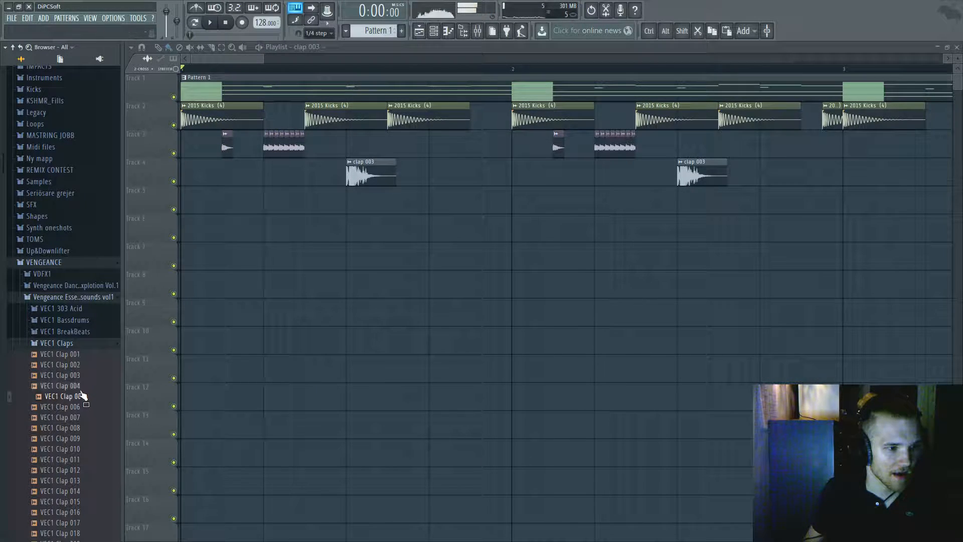
pyautogui.moveTo(361, 175); pyautogui.dragTo(369, 170)
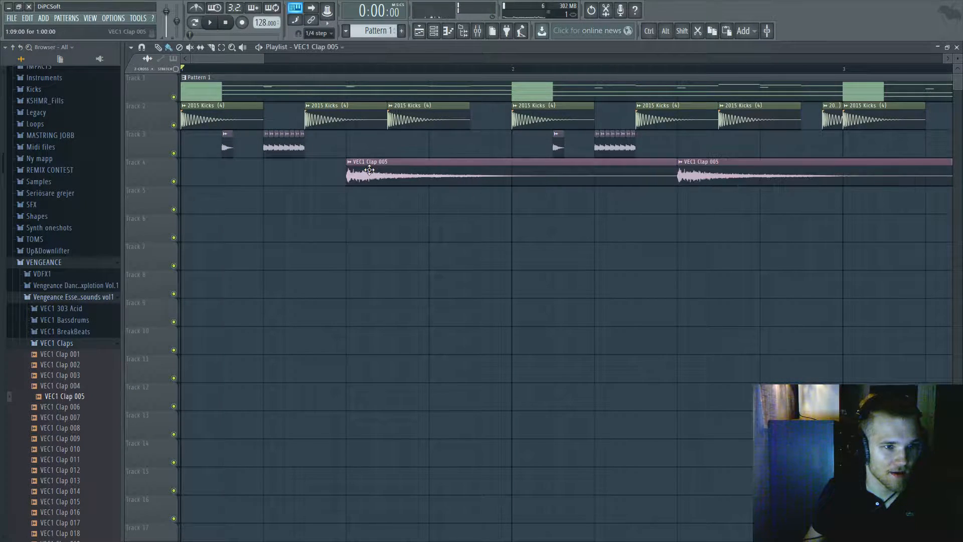
# Set the time-stretching time of the VEC1 Clap 005 channel to (none) and close its settings
pyautogui.click(445, 32)
pyautogui.click(346, 145)
pyautogui.rightClick(394, 226)
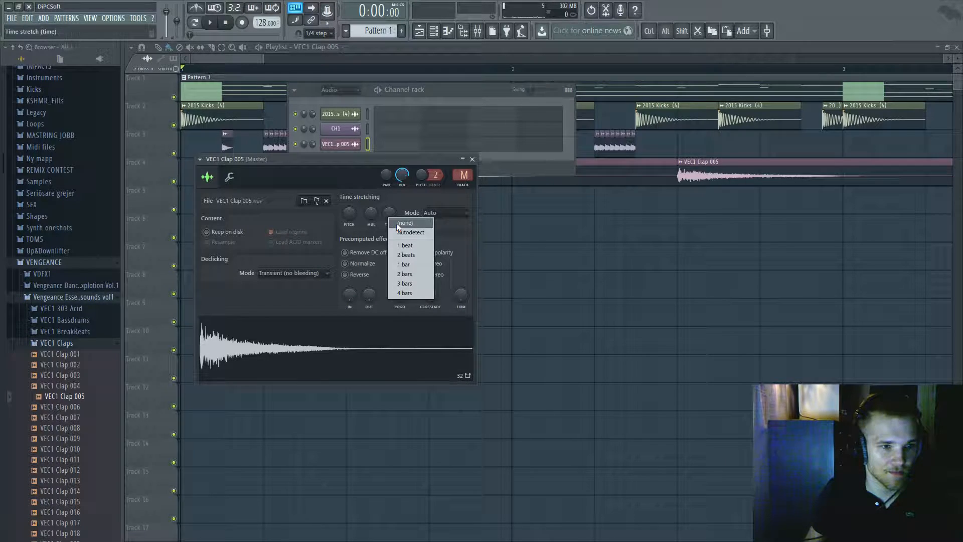
pyautogui.click(406, 223)
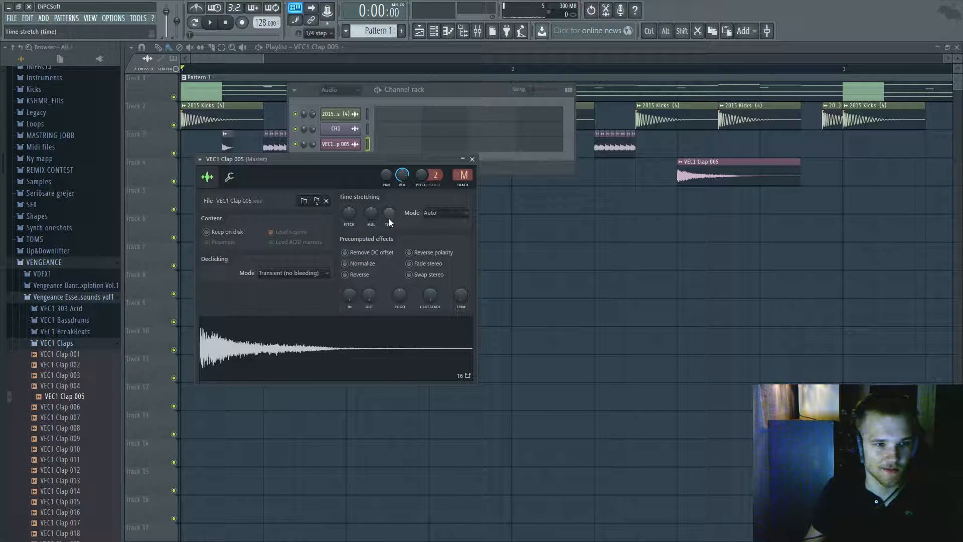
pyautogui.click(620, 228)
pyautogui.scroll(-2, 448, 211)
pyautogui.click(443, 32)
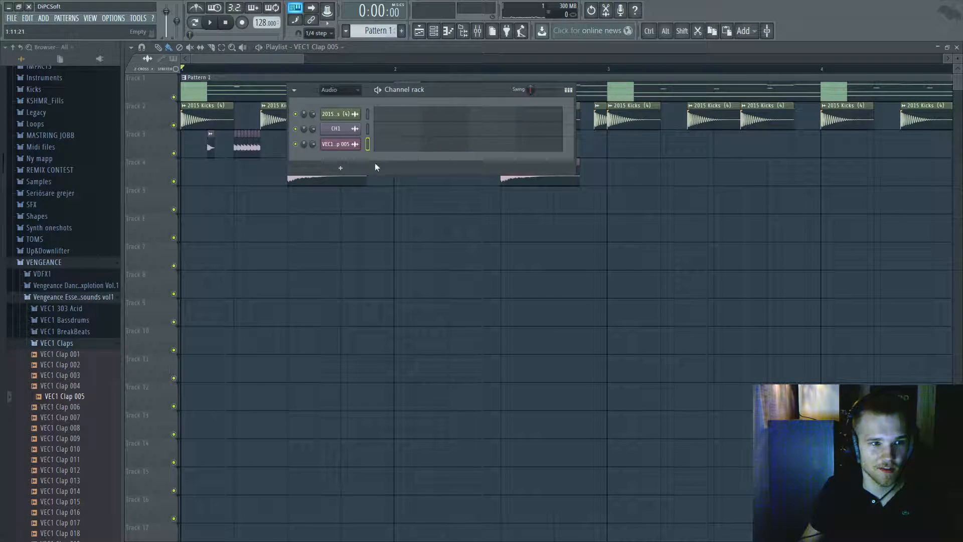
pyautogui.click(346, 144)
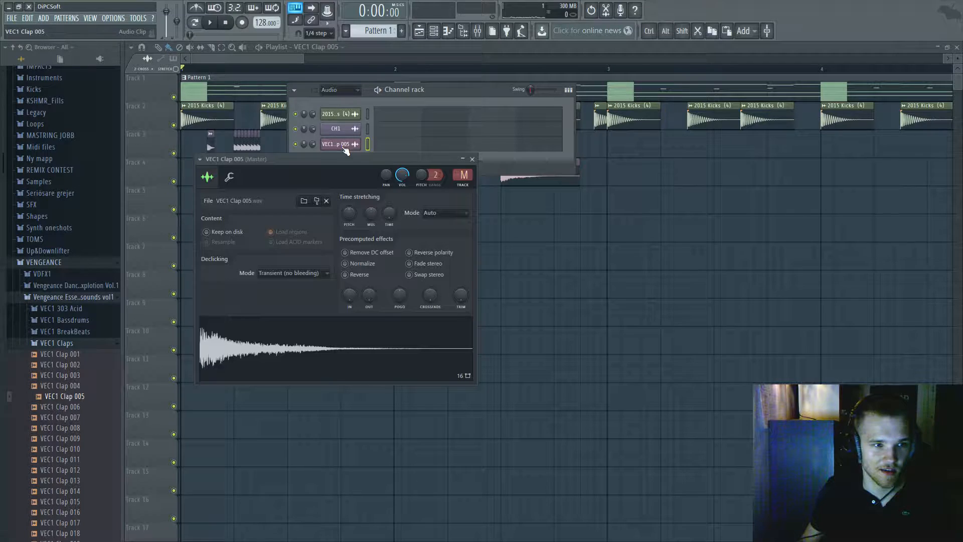
pyautogui.rightClick(392, 216)
pyautogui.click(401, 222)
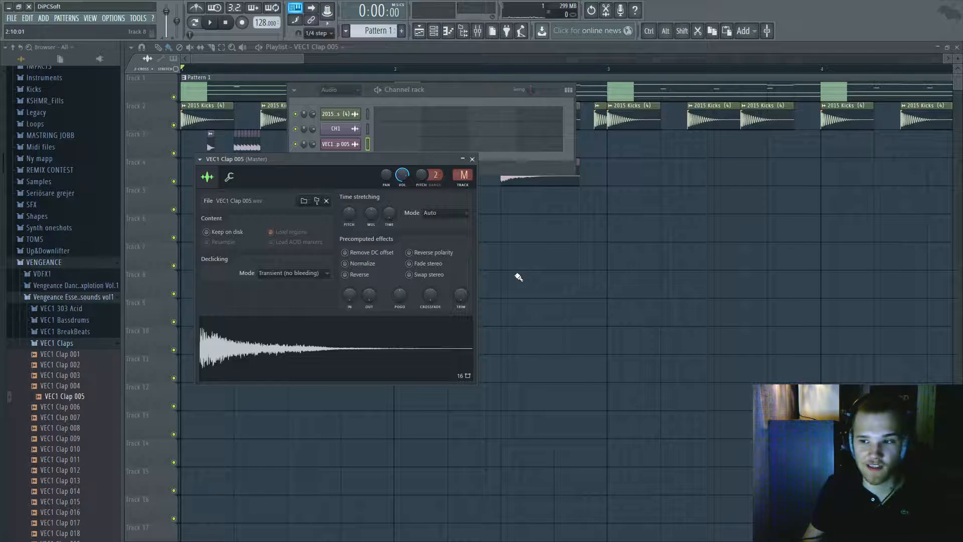
pyautogui.click(472, 159)
# Duplicate the two VEC1 Clap 005 clips into bars 3 and 4 of Track 4 and play the arrangement
pyautogui.keyDown('ctrl'); pyautogui.scroll(-3, 347, 203); pyautogui.keyUp('ctrl')
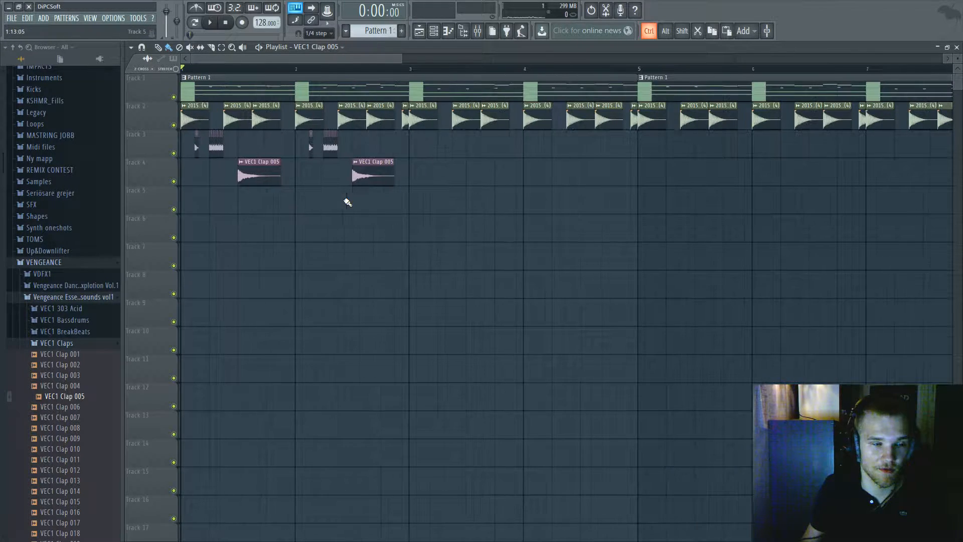
pyautogui.moveTo(237, 157); pyautogui.dragTo(407, 214)
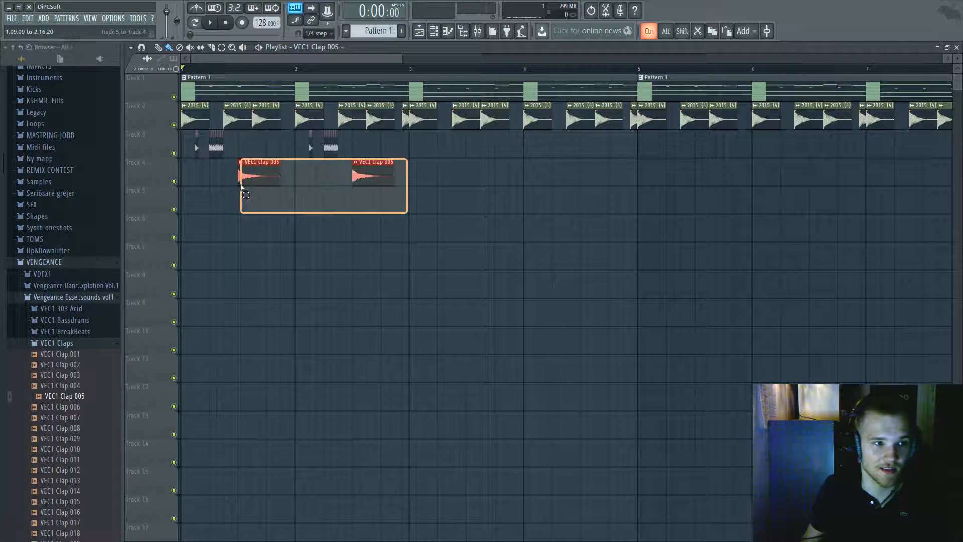
pyautogui.hotkey('ctrl', 'b')
pyautogui.moveTo(464, 178); pyautogui.dragTo(490, 182)
pyautogui.press('space')
pyautogui.click(379, 237)
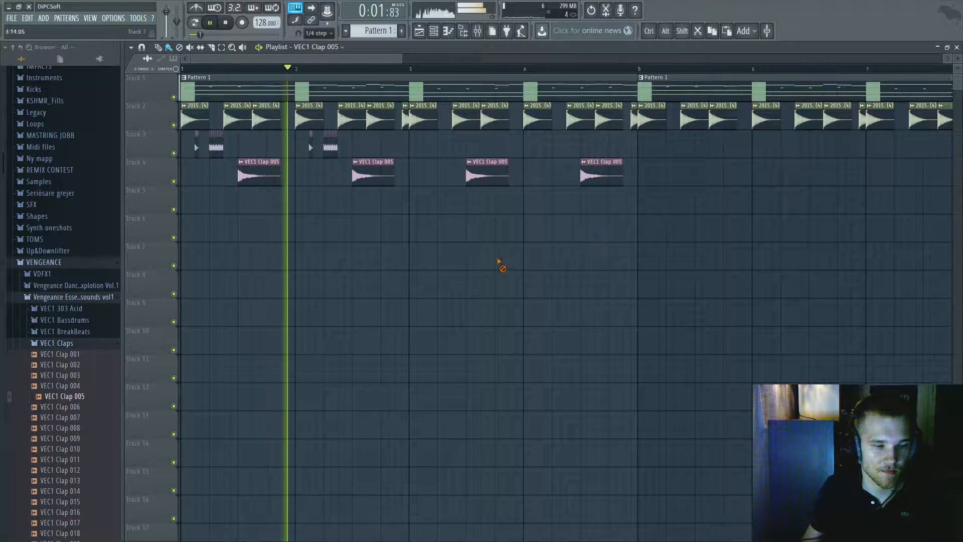
# Add 2015 Kicks (4) clips in bar 2, 0.5 beats in on Track 4 and 0.75 beats in on Track 5, while playing
pyautogui.keyDown('ctrl'); pyautogui.scroll(3, 488, 110); pyautogui.keyUp('ctrl')
pyautogui.click(443, 114)
pyautogui.moveTo(440, 173)
pyautogui.mouseDown()
pyautogui.moveTo(426, 170)
pyautogui.moveTo(446, 171)
pyautogui.mouseUp()
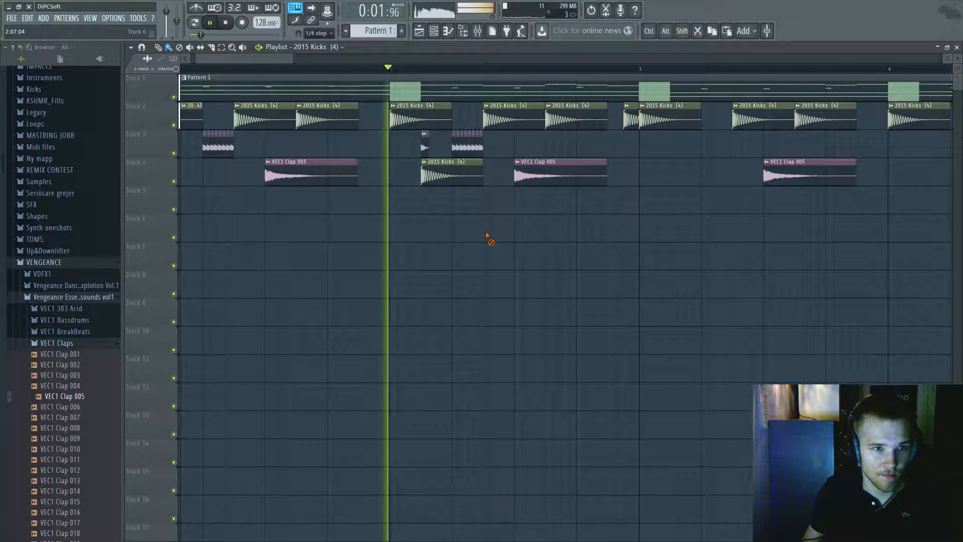
pyautogui.click(462, 203)
pyautogui.keyDown('ctrl'); pyautogui.rightClick(454, 226); pyautogui.keyUp('ctrl')
pyautogui.keyDown('ctrl'); pyautogui.moveTo(453, 221); pyautogui.dragTo(441, 234); pyautogui.keyUp('ctrl')
pyautogui.keyDown('ctrl'); pyautogui.click(354, 267); pyautogui.keyUp('ctrl')
pyautogui.keyDown('ctrl'); pyautogui.scroll(3, 174, 266); pyautogui.keyUp('ctrl')
pyautogui.keyDown('ctrl'); pyautogui.scroll(1, 173, 265); pyautogui.keyUp('ctrl')
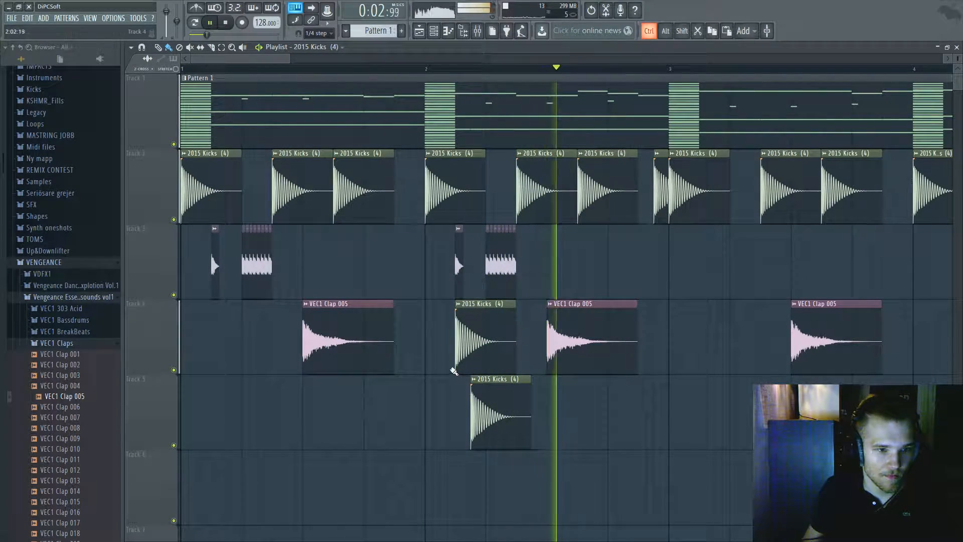
pyautogui.keyDown('alt'); pyautogui.scroll(-3, 486, 231); pyautogui.keyUp('alt')
pyautogui.keyDown('alt'); pyautogui.scroll(-1, 445, 236); pyautogui.keyUp('alt')
pyautogui.press('space')
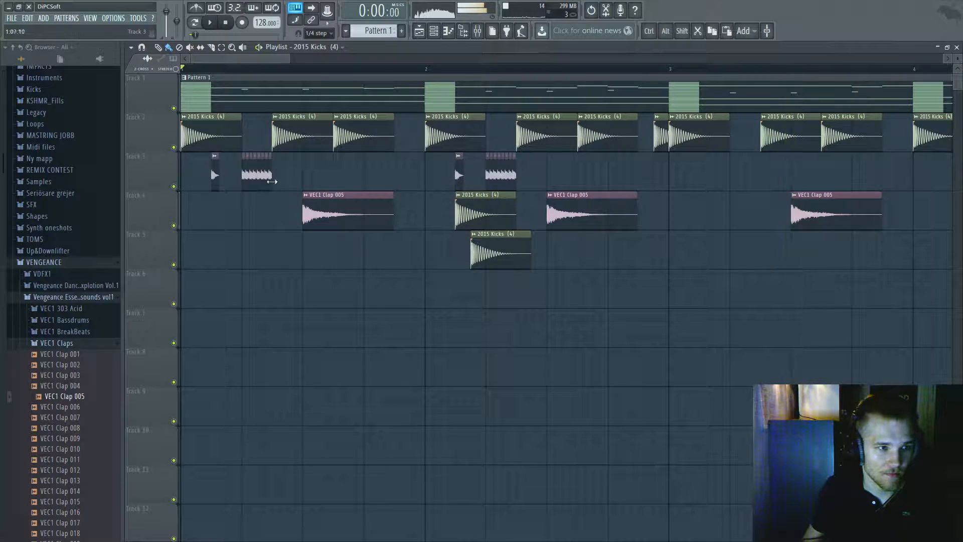
# Mute Track 3, move the two extra bar 2 kicks up to Track 2 with overlapping kicks trimmed, and play the result
pyautogui.click(175, 186)
pyautogui.press('space')
pyautogui.keyDown('ctrl'); pyautogui.scroll(3, 455, 263); pyautogui.keyUp('ctrl')
pyautogui.keyDown('ctrl'); pyautogui.moveTo(479, 283); pyautogui.dragTo(500, 126); pyautogui.keyUp('ctrl')
pyautogui.press('space')
pyautogui.hotkey('ctrl', 'alt', 'z')
pyautogui.hotkey('ctrl', 'd')
pyautogui.press('space')
pyautogui.scroll(-2, 735, 166)
# On Track 2, replace the kicks 2.5 beats into bars 1 and 2 with kicks starting 3 beats in
pyautogui.rightClick(788, 201)
pyautogui.hotkey('ctrl', 'z')
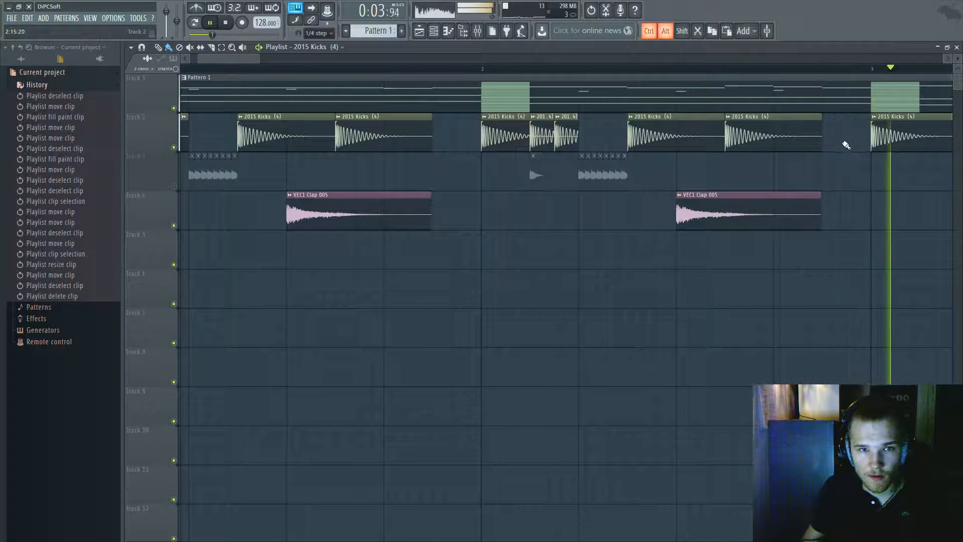
pyautogui.rightClick(768, 143)
pyautogui.scroll(-2, 577, 158)
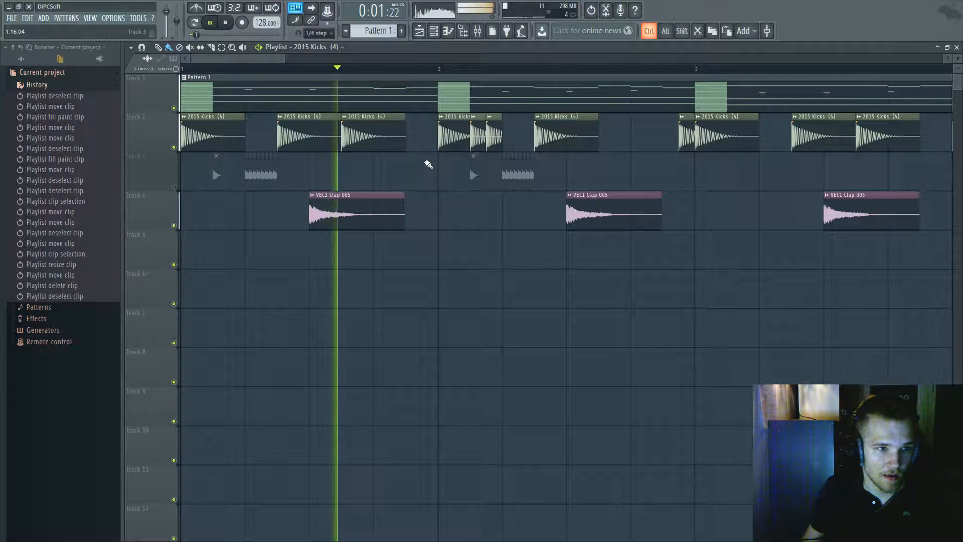
pyautogui.rightClick(370, 138)
pyautogui.click(374, 139)
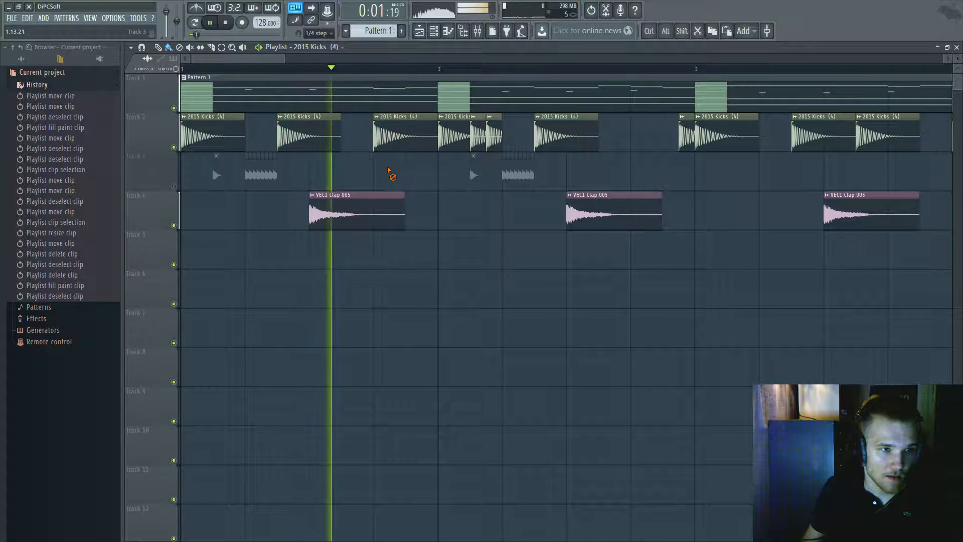
pyautogui.moveTo(637, 165)
pyautogui.mouseDown()
pyautogui.moveTo(651, 167)
pyautogui.moveTo(651, 130)
pyautogui.mouseUp()
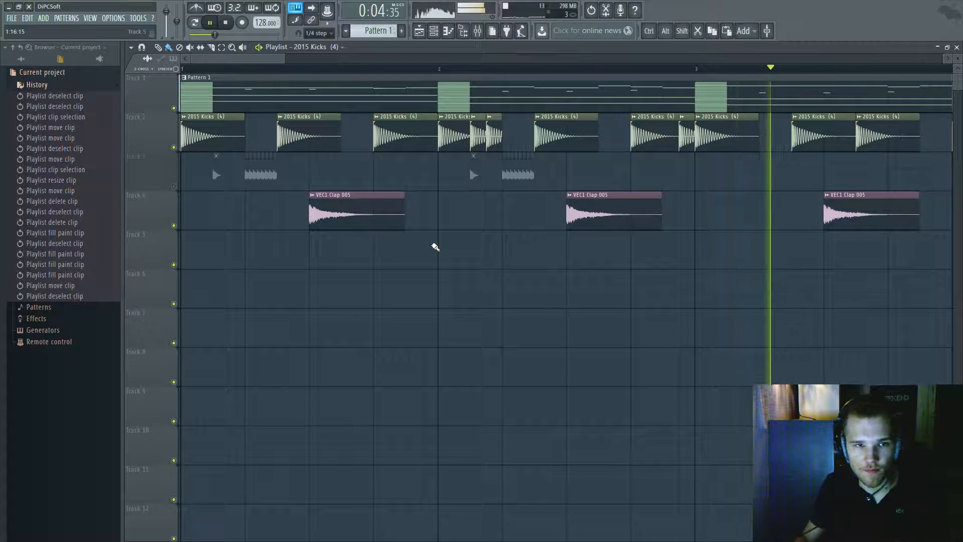
# Collapse the VEC1 Claps folder in the browser and open VEH2 Percussion inside Vengeance Essential House vol 2
pyautogui.scroll(-2, 653, 141)
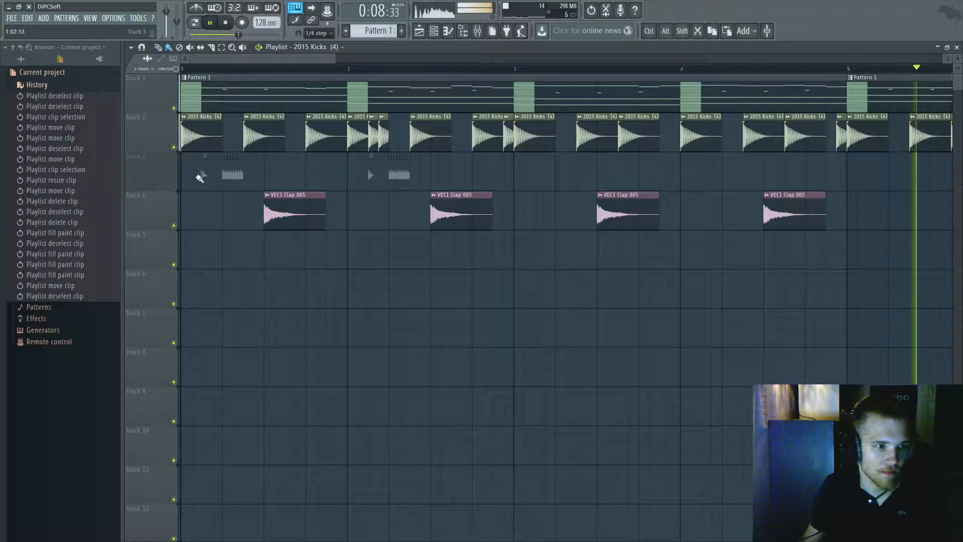
pyautogui.click(21, 59)
pyautogui.scroll(-5, 61, 317)
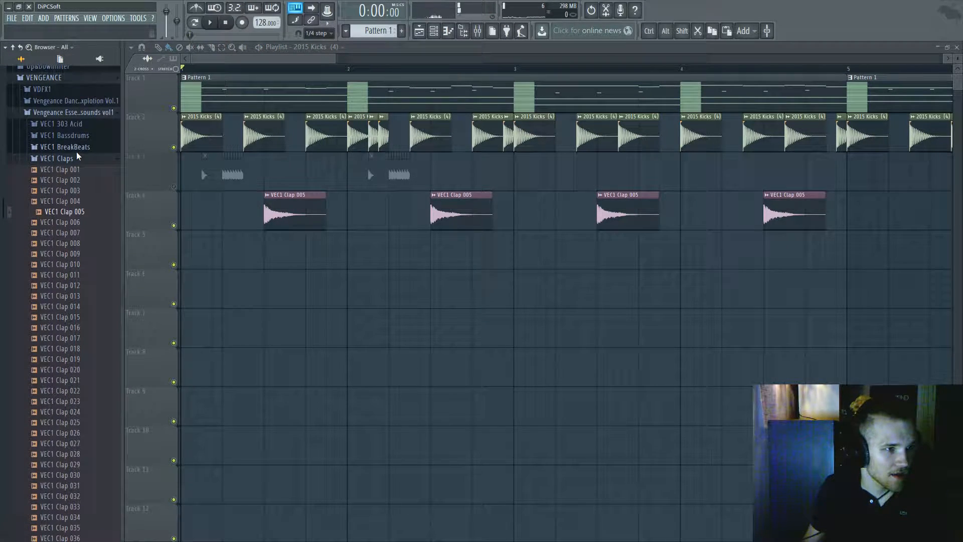
pyautogui.click(74, 159)
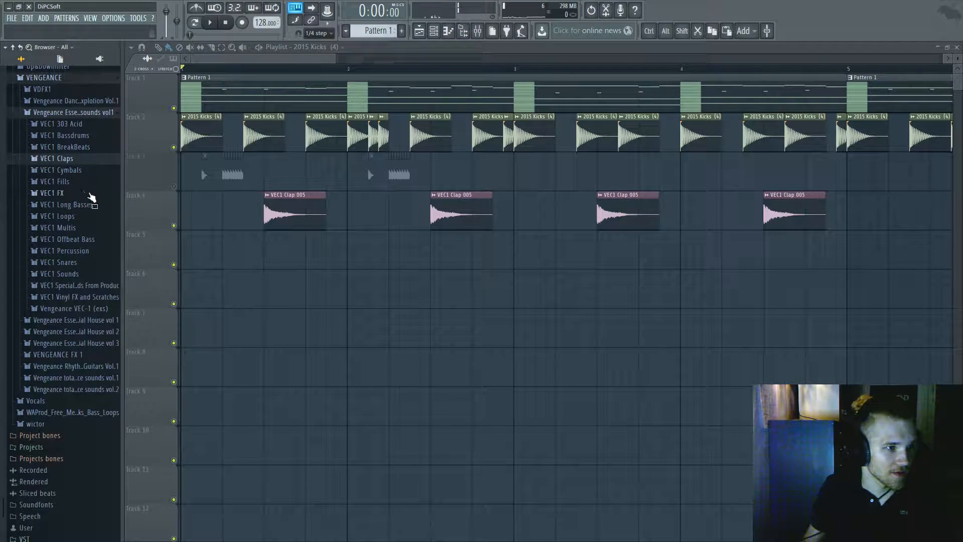
pyautogui.click(100, 332)
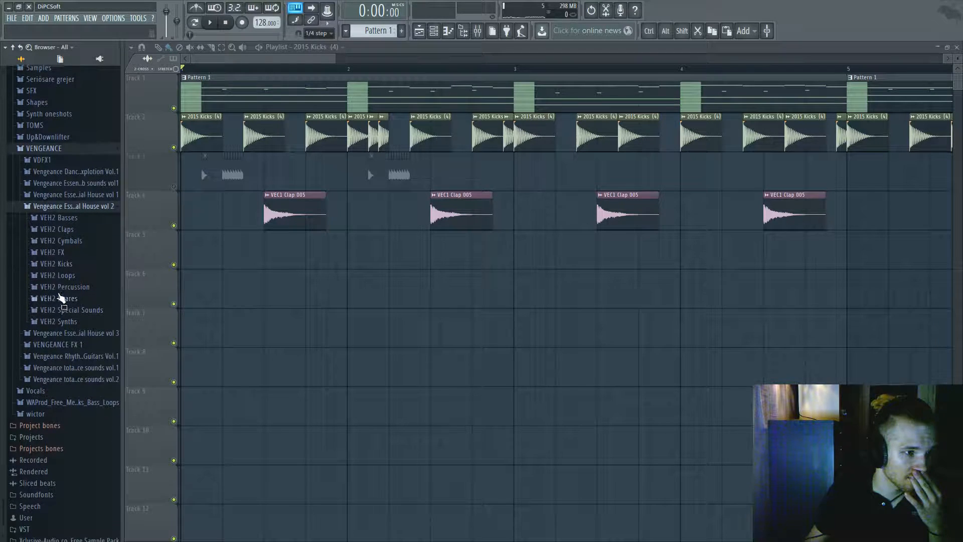
pyautogui.click(75, 286)
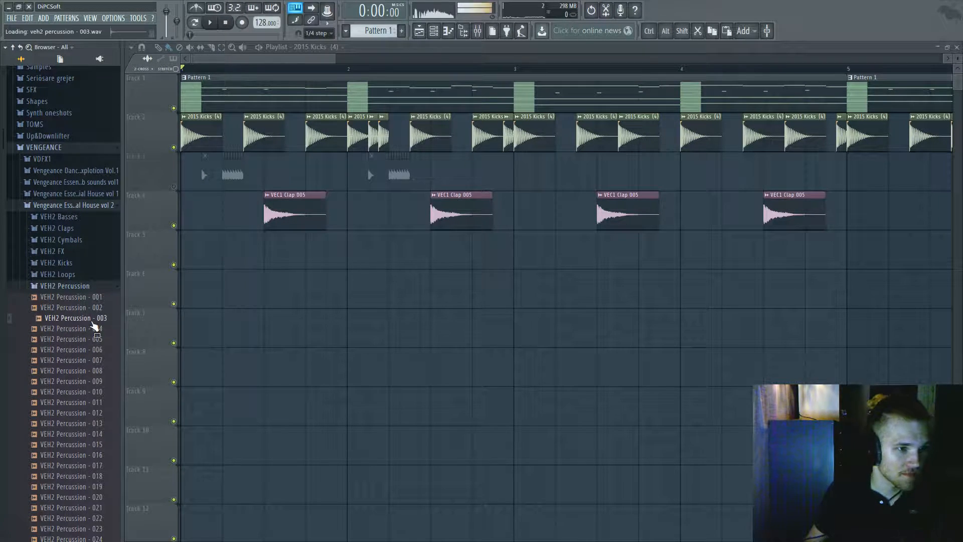
# Replace the sample of the muted Track 3 clips with VEH2 Percussion - 003, unmute the track and play the arrangement
pyautogui.moveTo(220, 173); pyautogui.dragTo(223, 173)
pyautogui.press('space')
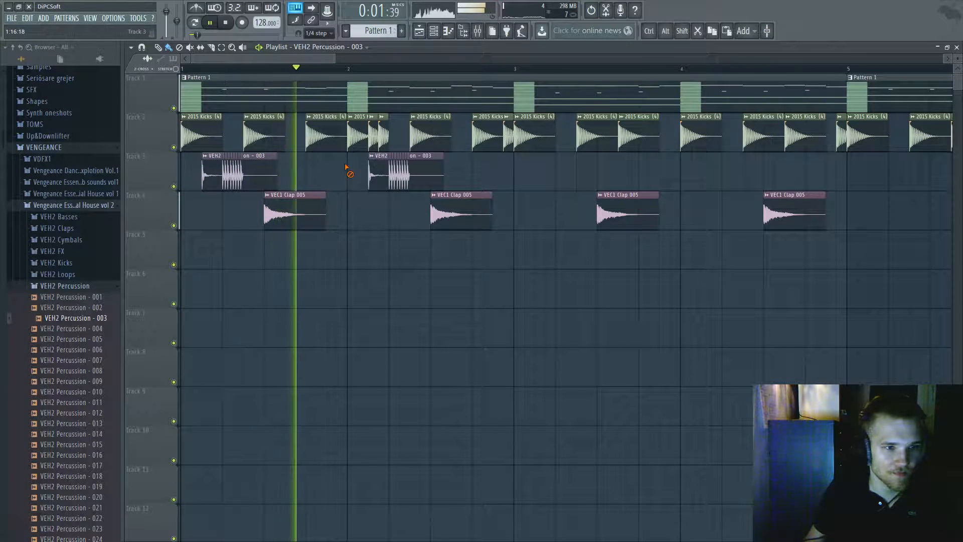
pyautogui.rightClick(426, 176)
pyautogui.press('space')
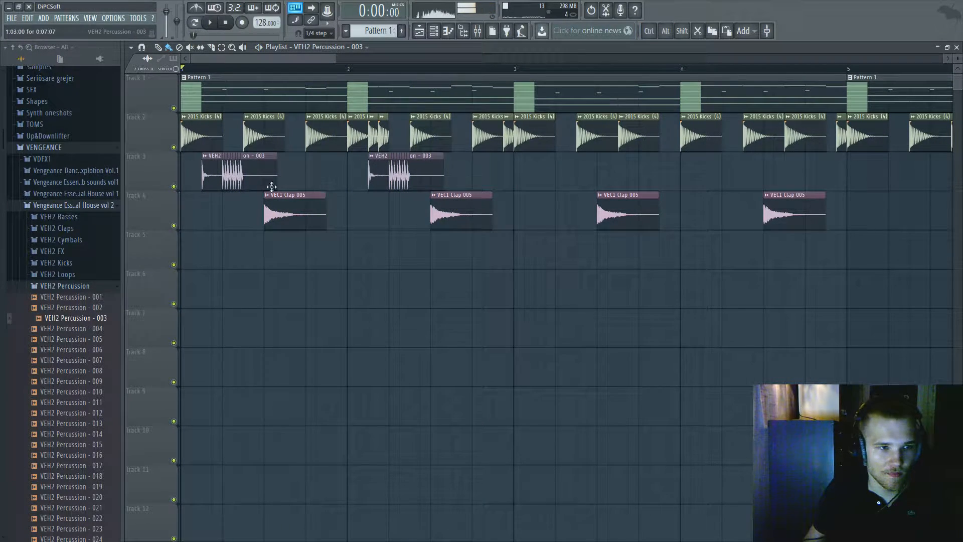
# Move the single VEH2 Percussion - 003 clips in bars 1 and 2 from Track 3 down to Track 4
pyautogui.scroll(3, 271, 188)
pyautogui.moveTo(204, 185); pyautogui.dragTo(199, 230)
pyautogui.moveTo(273, 205); pyautogui.dragTo(232, 219)
pyautogui.moveTo(629, 167); pyautogui.dragTo(628, 207)
# Lengthen the clips of the bar 1 percussion roll on Track 3, thin it to every second hit and play it
pyautogui.moveTo(236, 173); pyautogui.dragTo(723, 173)
pyautogui.scroll(3, 344, 183)
pyautogui.scroll(2, 404, 174)
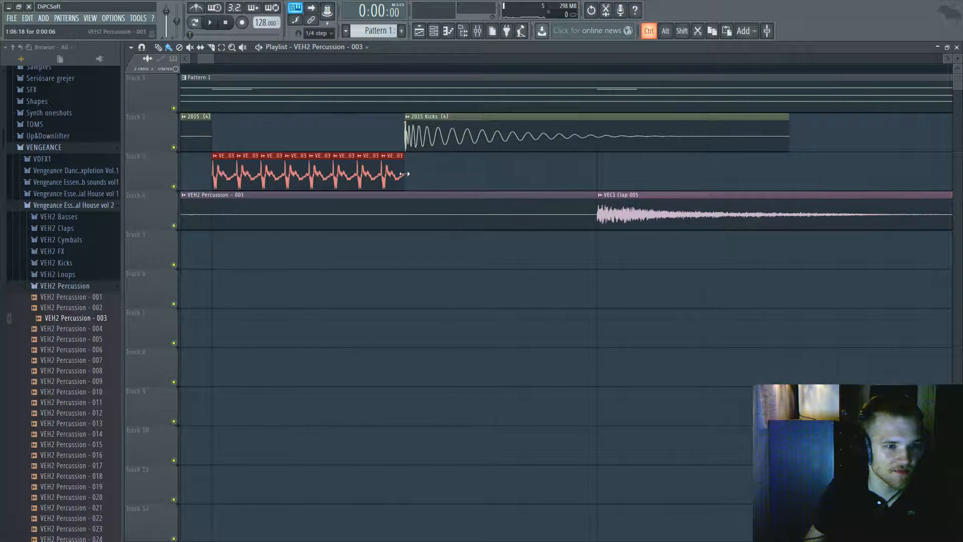
pyautogui.moveTo(395, 180); pyautogui.dragTo(403, 182)
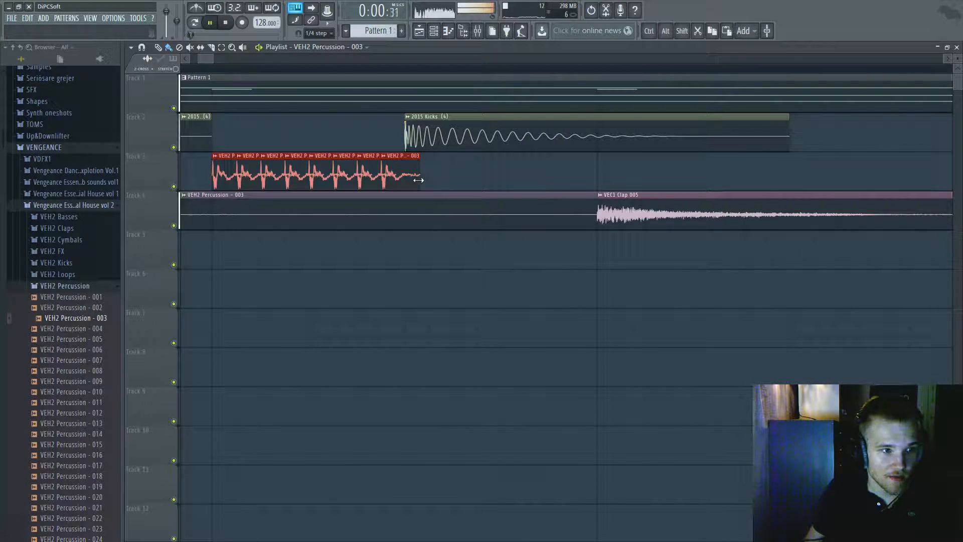
pyautogui.moveTo(418, 180); pyautogui.dragTo(426, 180)
pyautogui.hotkey('ctrl', 'alt', 'z')
pyautogui.hotkey('ctrl', 'alt', 'z')
pyautogui.hotkey('ctrl', 'alt', 'z')
pyautogui.click(287, 156)
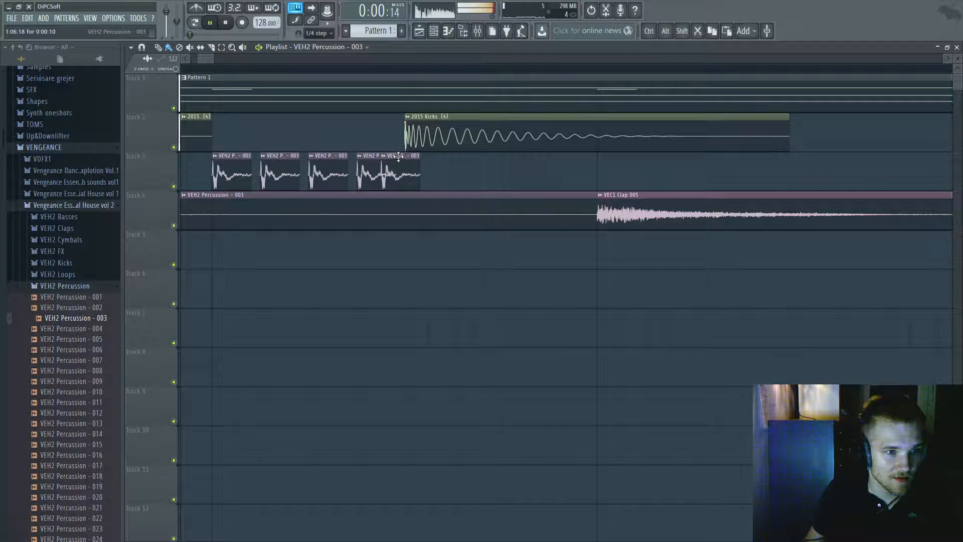
pyautogui.rightClick(398, 157)
pyautogui.press('space')
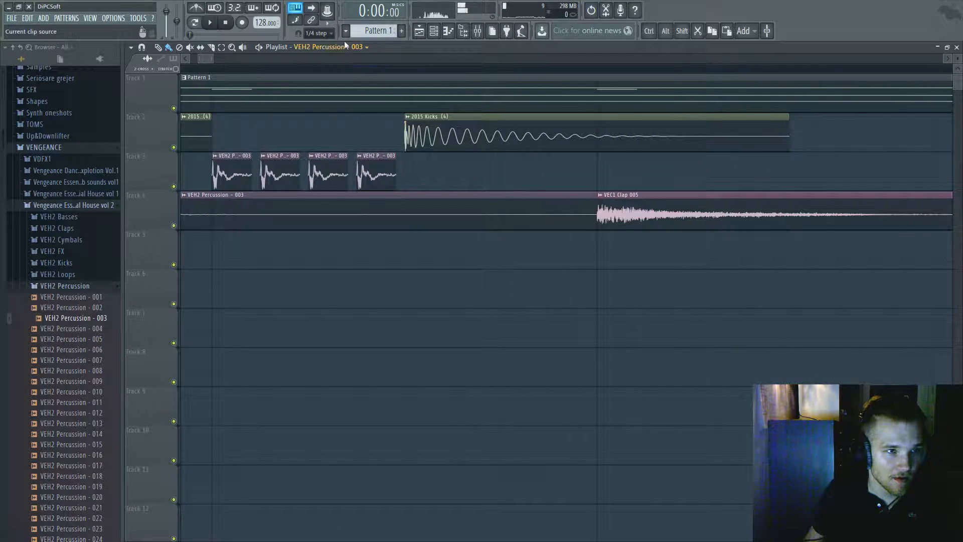
# Set the snap to 1/3 step and rebuild the bar 1 roll on Track 3 with six back-to-back hits while playing
pyautogui.click(321, 33)
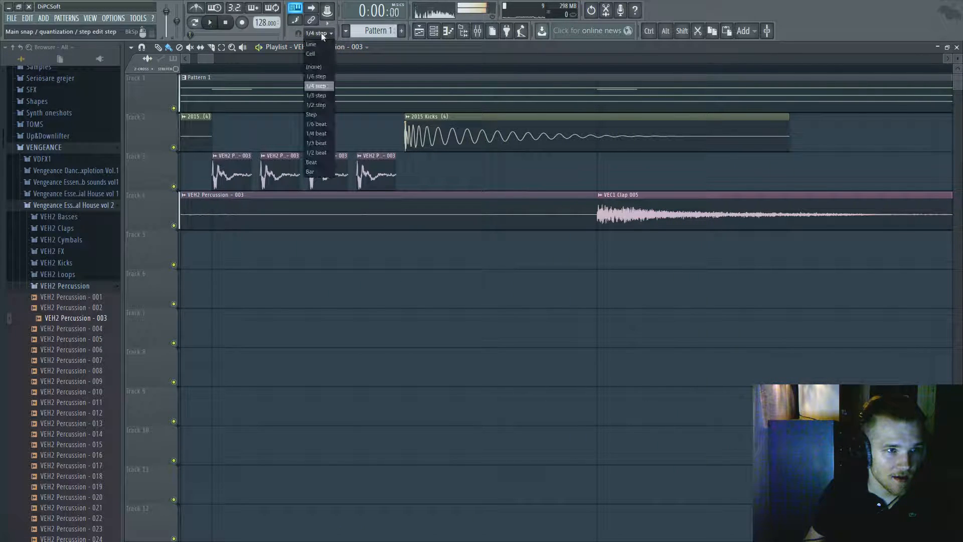
pyautogui.click(323, 123)
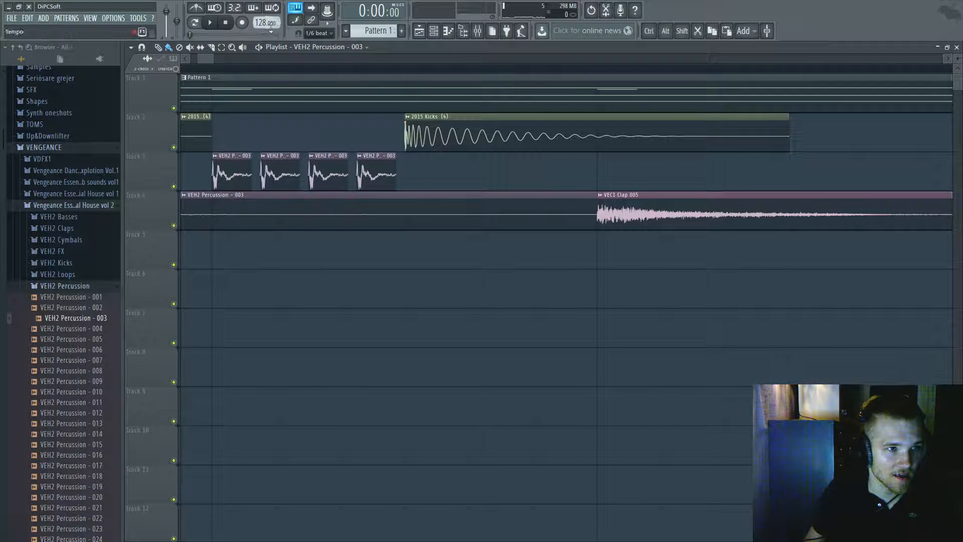
pyautogui.click(321, 33)
pyautogui.click(321, 95)
pyautogui.rightClick(279, 172)
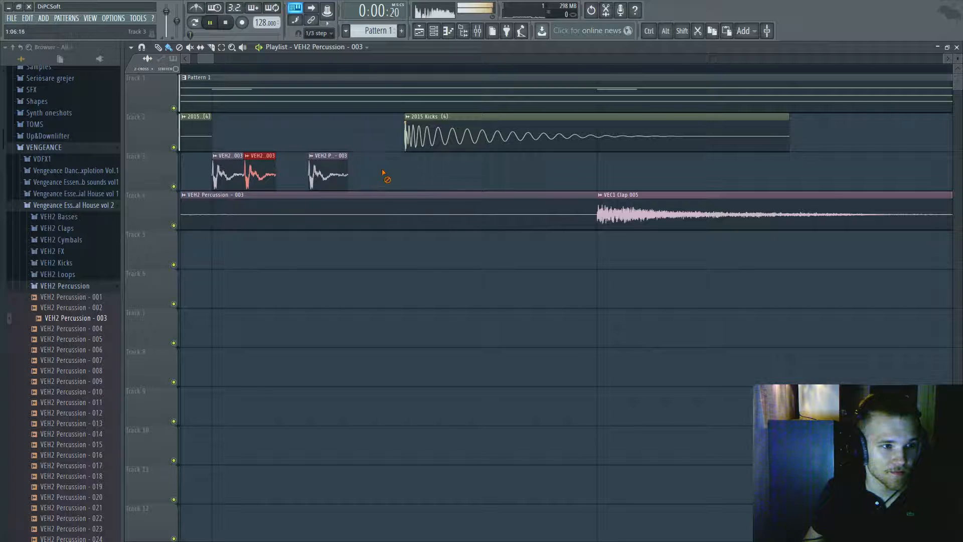
pyautogui.moveTo(290, 173); pyautogui.dragTo(224, 180)
pyautogui.hotkey('ctrl', 'b')
pyautogui.hotkey('ctrl', 'b')
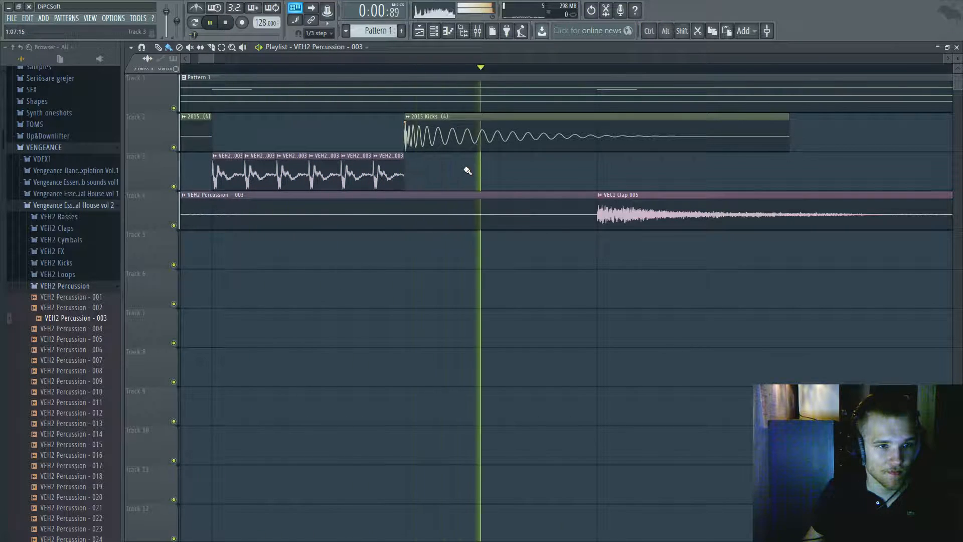
pyautogui.scroll(-5, 451, 176)
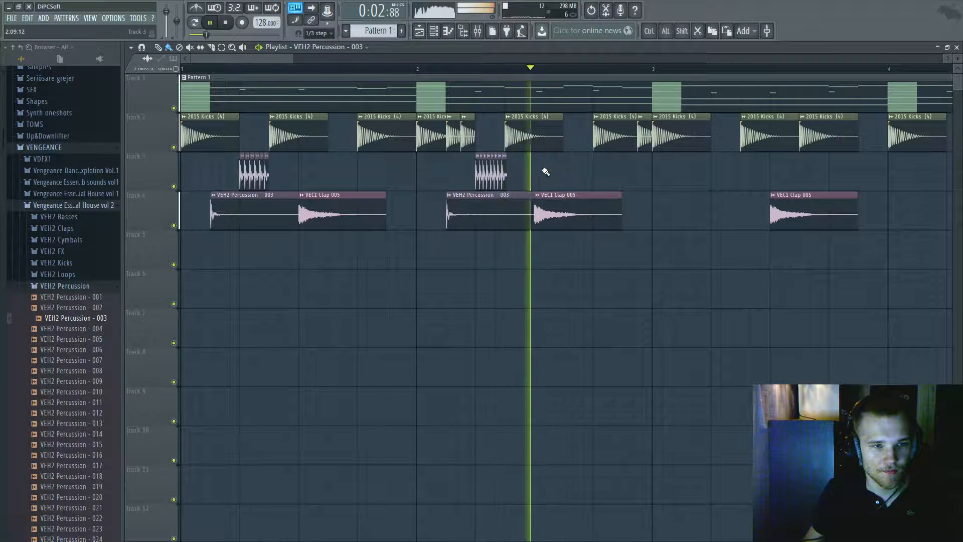
# Replace the bar 2 roll on Track 3 with the six-hit version and copy it one beat into bars 3, 4 and 5
pyautogui.rightClick(491, 173)
pyautogui.press('space')
pyautogui.moveTo(313, 193); pyautogui.dragTo(195, 151)
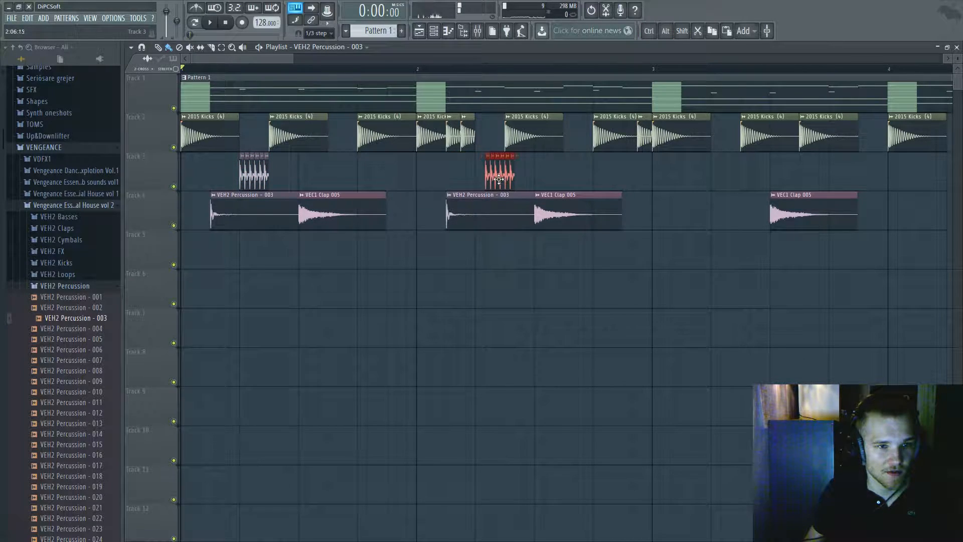
pyautogui.moveTo(686, 176); pyautogui.dragTo(725, 176)
pyautogui.press('space')
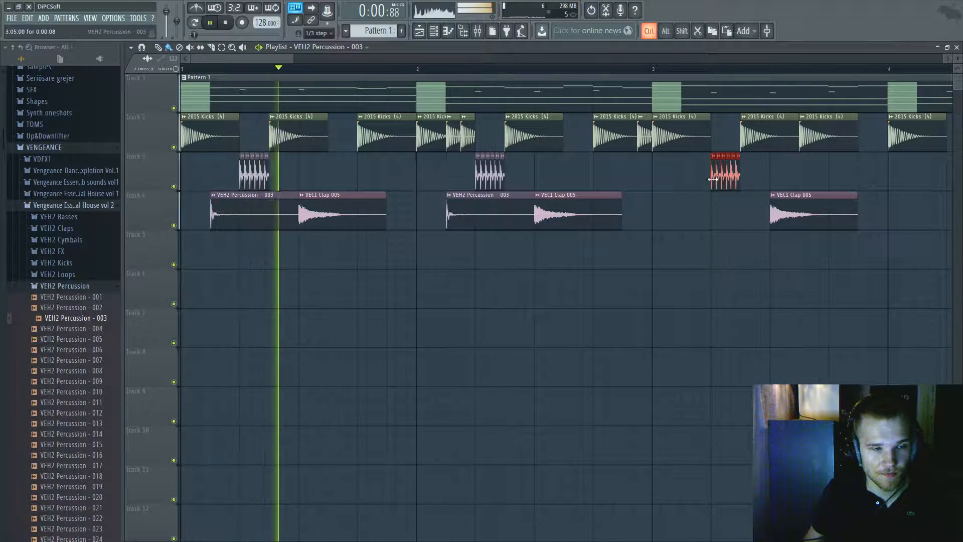
pyautogui.scroll(-2, 723, 177)
pyautogui.moveTo(578, 177); pyautogui.dragTo(914, 181)
# Delete the bar 2 percussion on Tracks 3 and 4, replace the bar 1 roll with one full-length Track 3 clip, and play it
pyautogui.rightClick(394, 176)
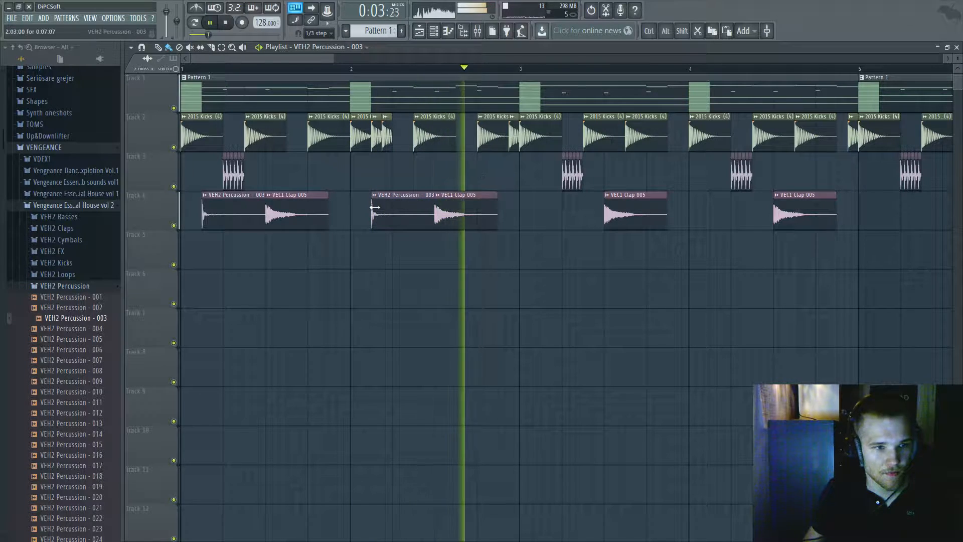
pyautogui.rightClick(401, 211)
pyautogui.moveTo(233, 180); pyautogui.dragTo(231, 178)
pyautogui.press('space')
pyautogui.press('space')
pyautogui.scroll(3, 219, 176)
pyautogui.press('space')
pyautogui.press('space')
pyautogui.press('space')
pyautogui.press('space')
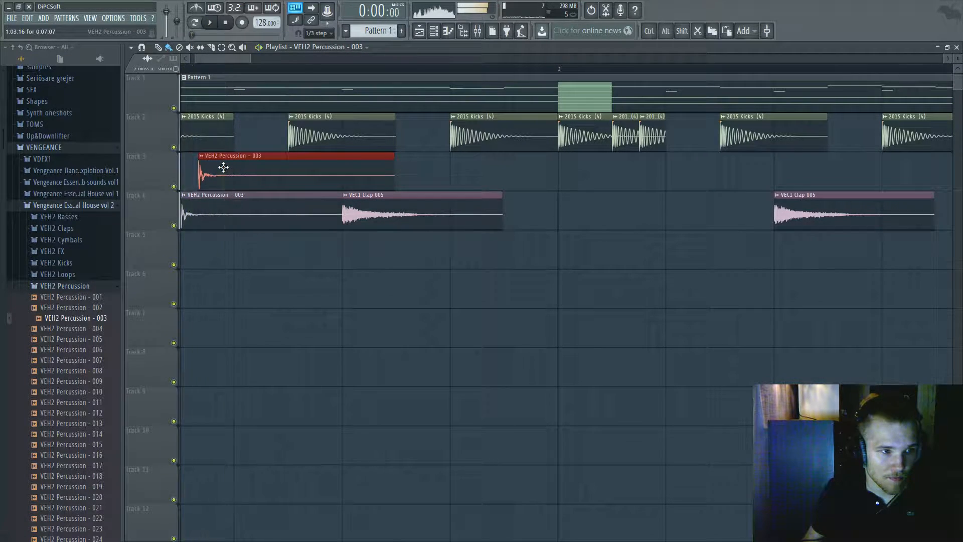
# Set the snap to 1/2 step, move the Track 3 percussion clip to 0.75 beats into bar 1 and play it
pyautogui.click(317, 33)
pyautogui.moveTo(240, 168); pyautogui.dragTo(248, 168)
pyautogui.press('space')
pyautogui.press('space')
pyautogui.press('space')
pyautogui.press('space')
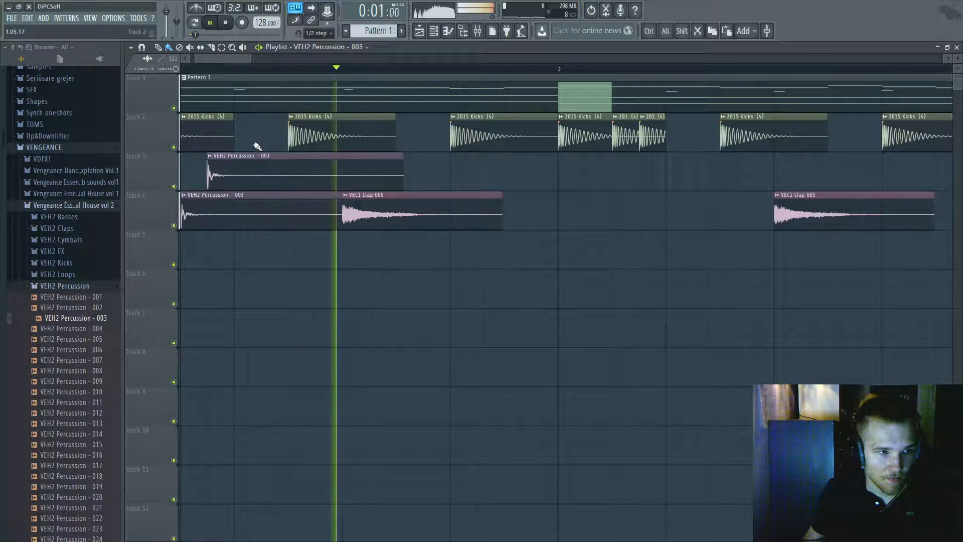
# Try VEH2 Percussion - 005 as the sample for the percussion clips and play the arrangement
pyautogui.scroll(-3, 570, 185)
pyautogui.press('space')
pyautogui.moveTo(70, 339); pyautogui.dragTo(77, 346)
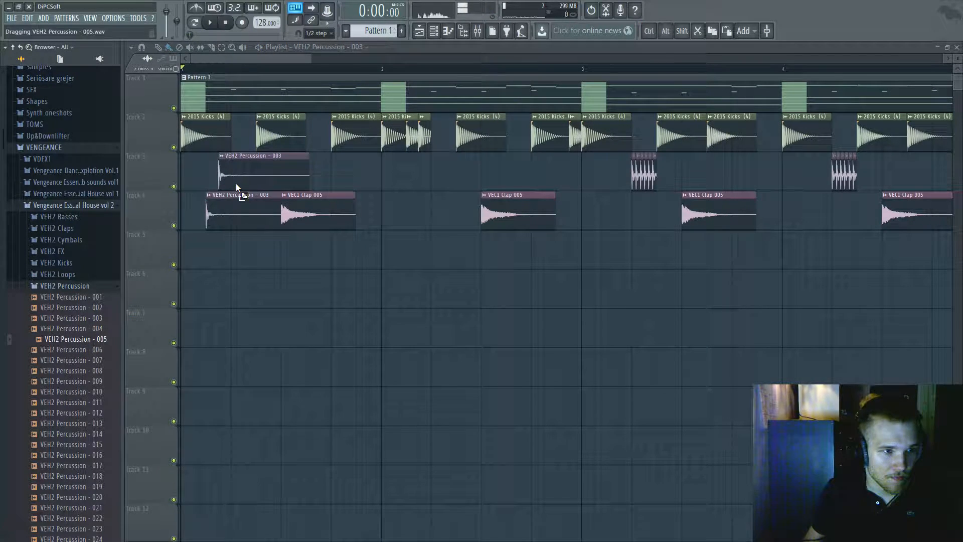
pyautogui.moveTo(236, 182); pyautogui.dragTo(236, 184)
pyautogui.press('space')
pyautogui.scroll(-2, 411, 177)
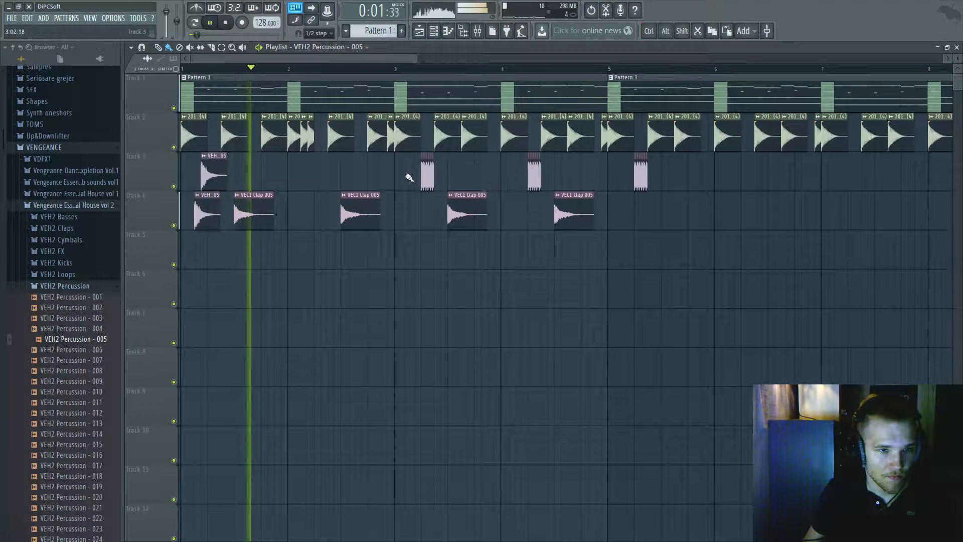
# Delete the Track 3 rolls in bars 3 to 5 and try VEH2 Percussion - 010 as the percussion sample during playback
pyautogui.click(56, 392)
pyautogui.press('space')
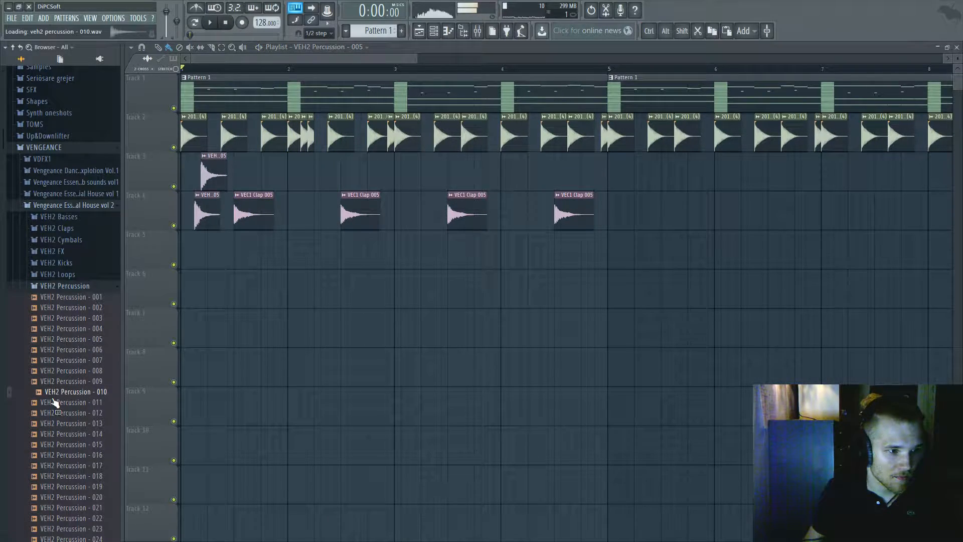
pyautogui.moveTo(228, 180); pyautogui.dragTo(227, 180)
pyautogui.press('space')
pyautogui.press('space')
# Try VEH2 Percussion - 016 and VEH2 Percussion - 001 on the bar 1 percussion clips, playing each one
pyautogui.moveTo(70, 455); pyautogui.dragTo(188, 227)
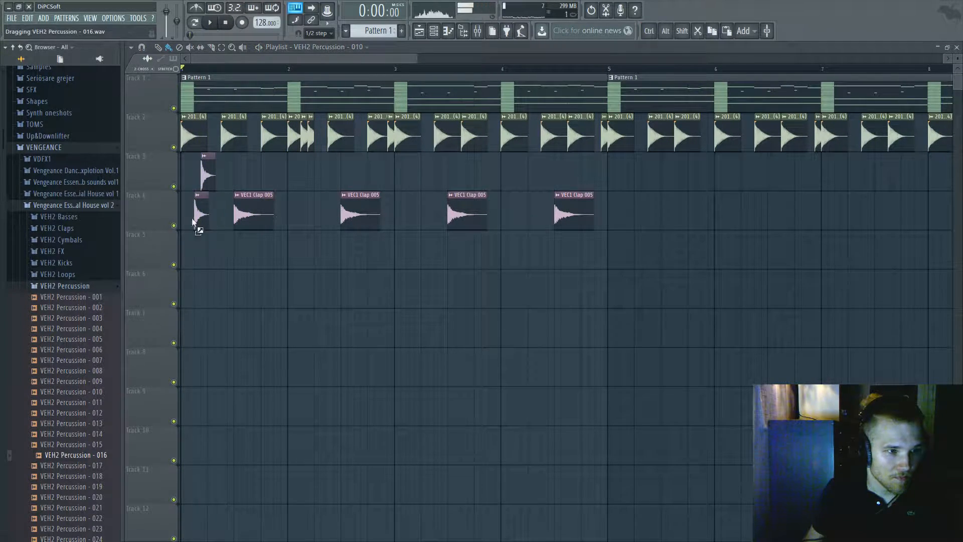
pyautogui.scroll(2, 207, 279)
pyautogui.press('space')
pyautogui.moveTo(86, 298); pyautogui.dragTo(223, 208)
pyautogui.press('space')
pyautogui.scroll(-4, 75, 413)
pyautogui.scroll(-4, 75, 412)
pyautogui.press('space')
# Try VEH2 Percussion - 037 and VEH2 Percussion - 027 on the bar 1 percussion clips with playback
pyautogui.click(95, 423)
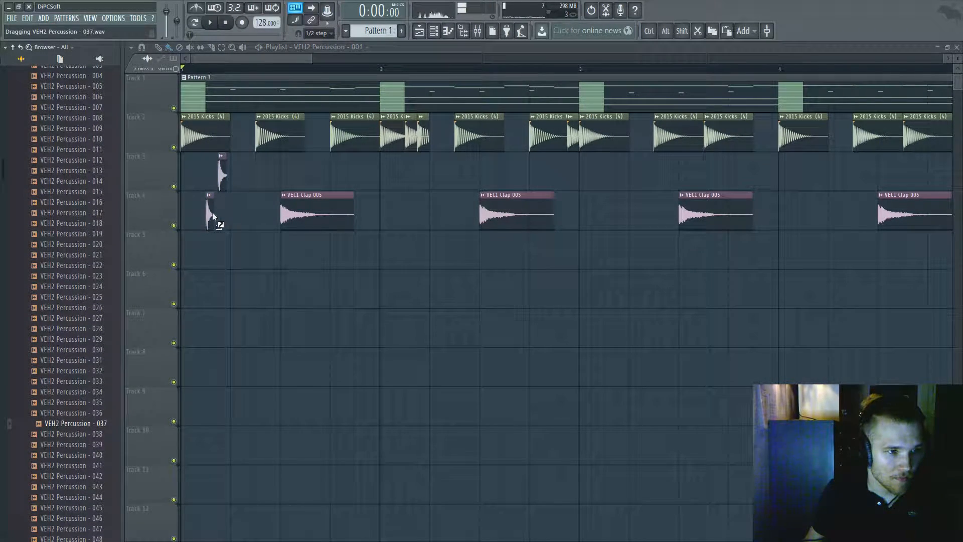
pyautogui.press('space')
pyautogui.press('space')
pyautogui.moveTo(69, 318); pyautogui.dragTo(126, 272)
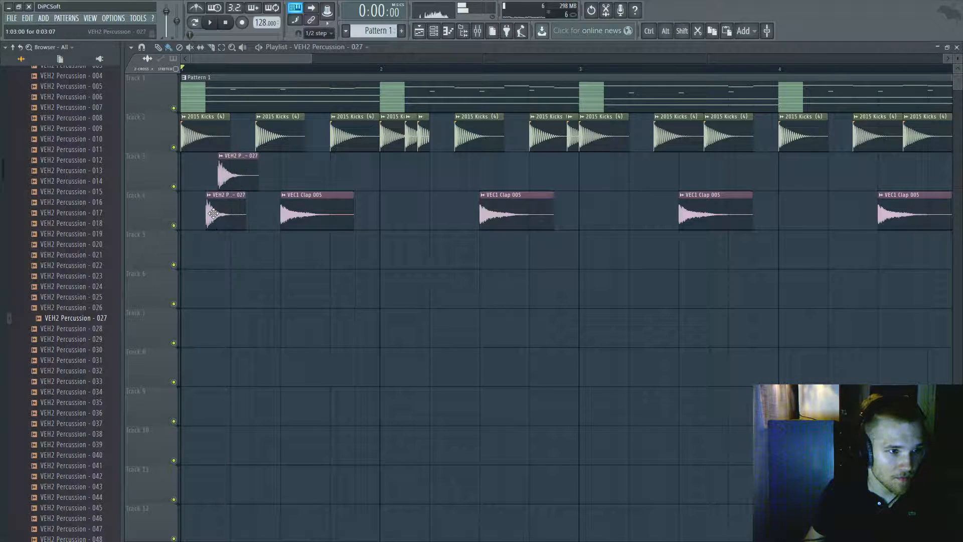
pyautogui.press('space')
# Try VEH2 Percussion - 018, 015 and 016 on the bar 1 percussion clips, listening to the arrangement with each
pyautogui.click(86, 308)
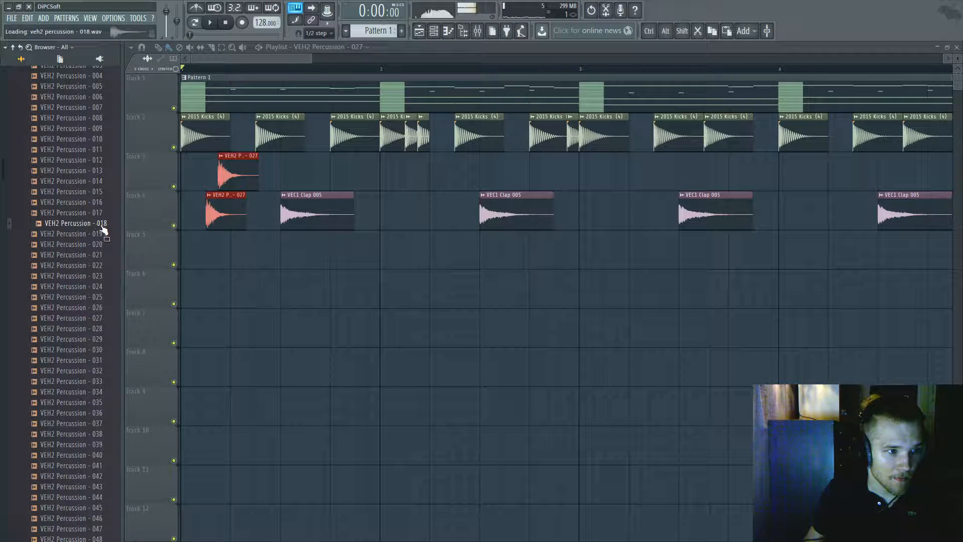
pyautogui.press('space')
pyautogui.press('space')
pyautogui.click(100, 202)
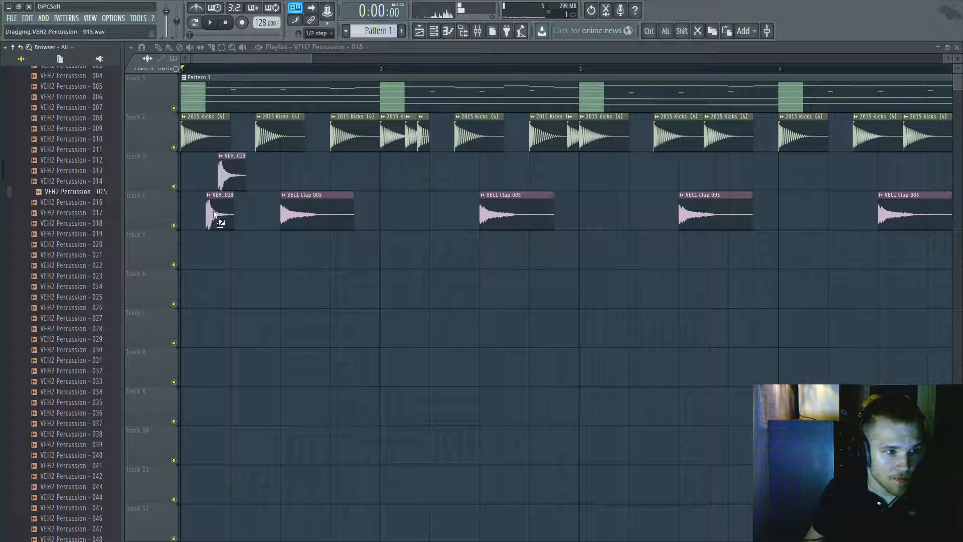
pyautogui.moveTo(214, 215); pyautogui.dragTo(216, 215)
pyautogui.press('space')
pyautogui.press('space')
# Load VEH2 Percussion - 015 into the percussion clips, duplicate the two bar 1 clips into bar 2 and play
pyautogui.moveTo(102, 203); pyautogui.dragTo(198, 201)
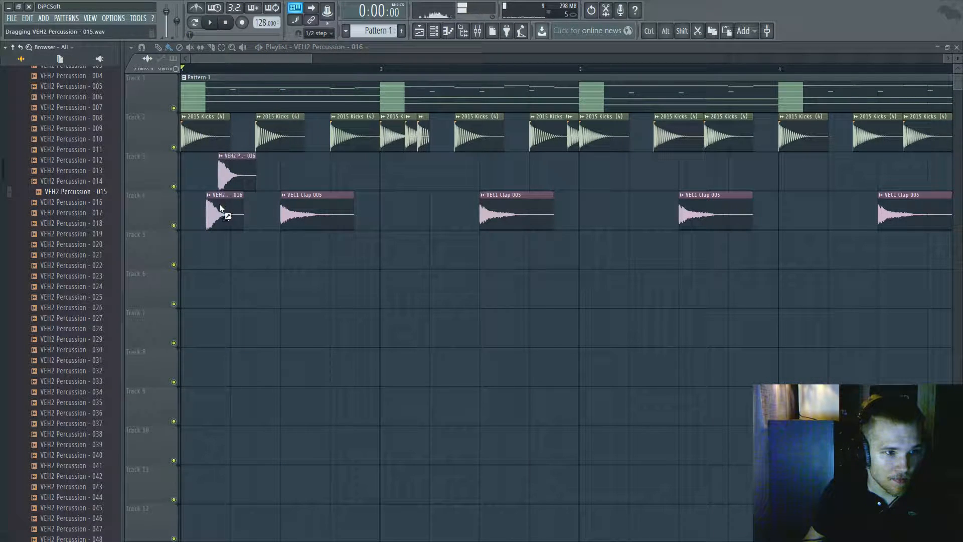
pyautogui.moveTo(217, 281); pyautogui.dragTo(441, 181)
pyautogui.press('space')
pyautogui.press('space')
pyautogui.press('space')
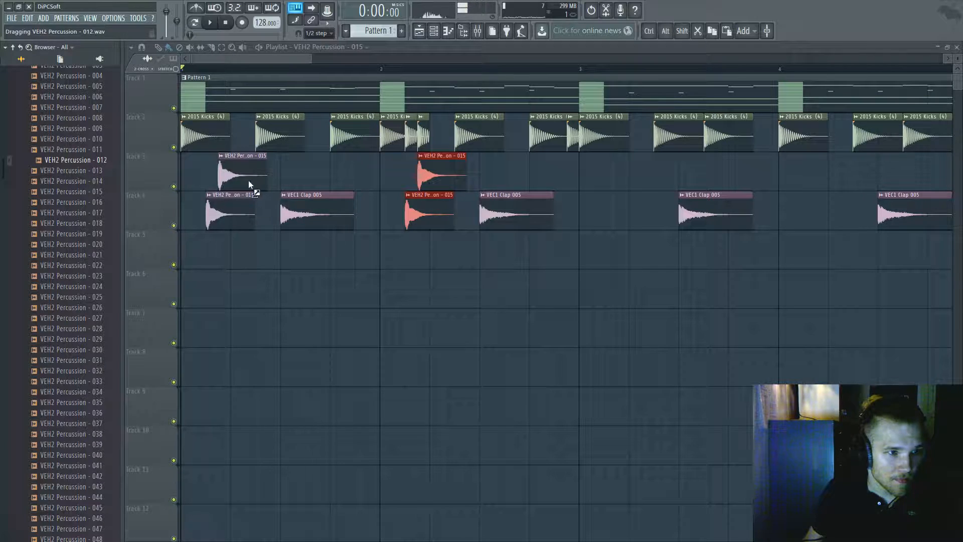
# Replace the percussion sample with VEH2 Percussion - 012 and copy the percussion clips of bars 1 and 2 into bars 3 and 4
pyautogui.moveTo(252, 186); pyautogui.dragTo(251, 184)
pyautogui.press('space')
pyautogui.moveTo(412, 213); pyautogui.dragTo(815, 211)
pyautogui.scroll(-1, 815, 211)
# Add slightly delayed copies of the bar 4 percussion hits on Tracks 3 and 4 and play the arrangement
pyautogui.moveTo(705, 213); pyautogui.dragTo(714, 211)
pyautogui.keyDown('ctrl'); pyautogui.click(757, 240); pyautogui.keyUp('ctrl')
pyautogui.press('space')
# Duplicate all percussion and clap clips on Tracks 3 and 4 from bars 1–4 into bars 5–8
pyautogui.scroll(-1, 770, 288)
pyautogui.moveTo(769, 288); pyautogui.dragTo(118, 193)
pyautogui.moveTo(204, 208); pyautogui.dragTo(731, 208)
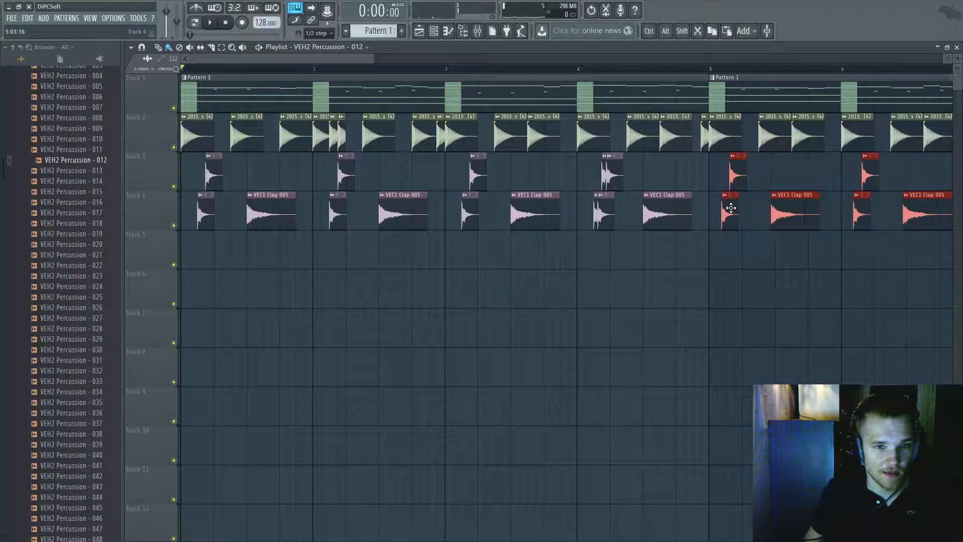
pyautogui.scroll(-2, 602, 269)
pyautogui.keyDown('ctrl'); pyautogui.click(562, 307); pyautogui.keyUp('ctrl')
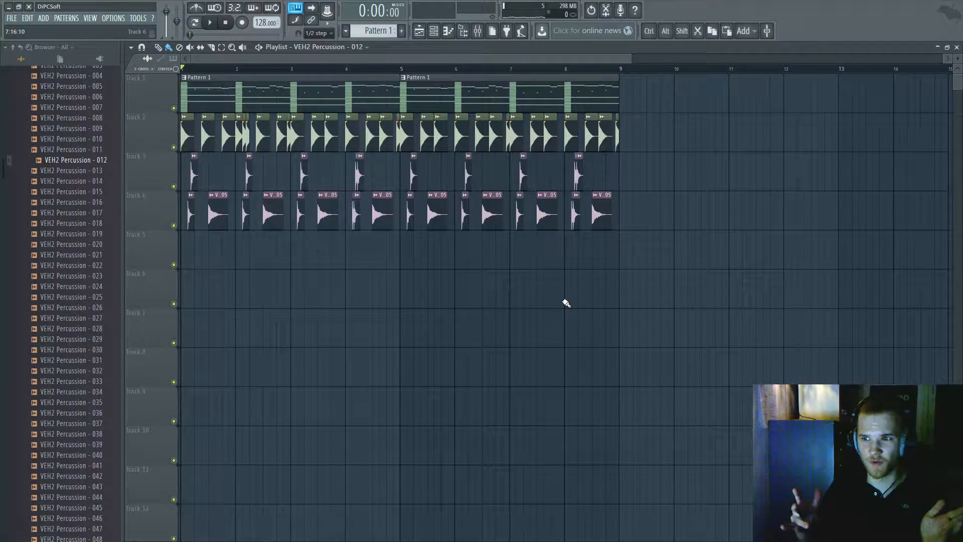
# Route the kick, percussion and clap channels to consecutive mixer tracks starting from Insert 1
pyautogui.scroll(-2, 566, 277)
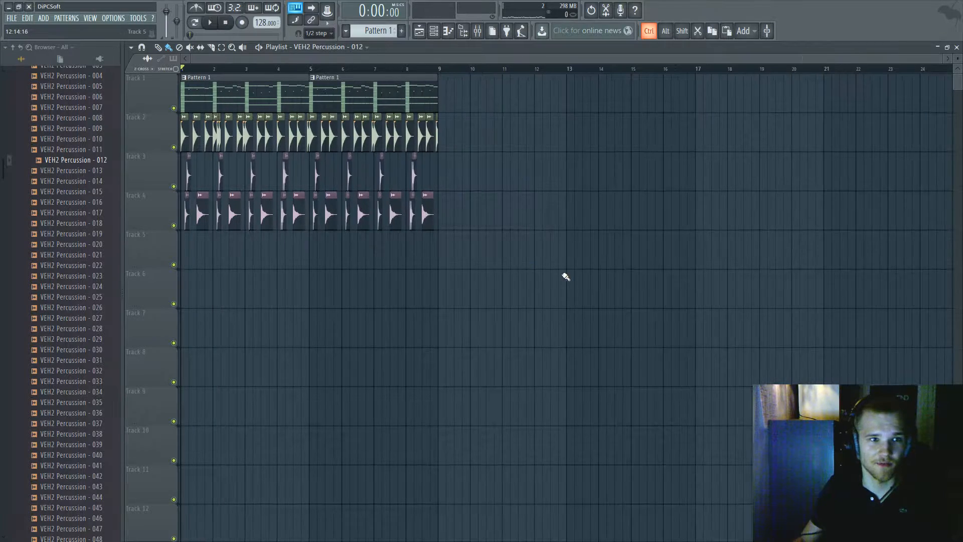
pyautogui.click(447, 32)
pyautogui.click(344, 102)
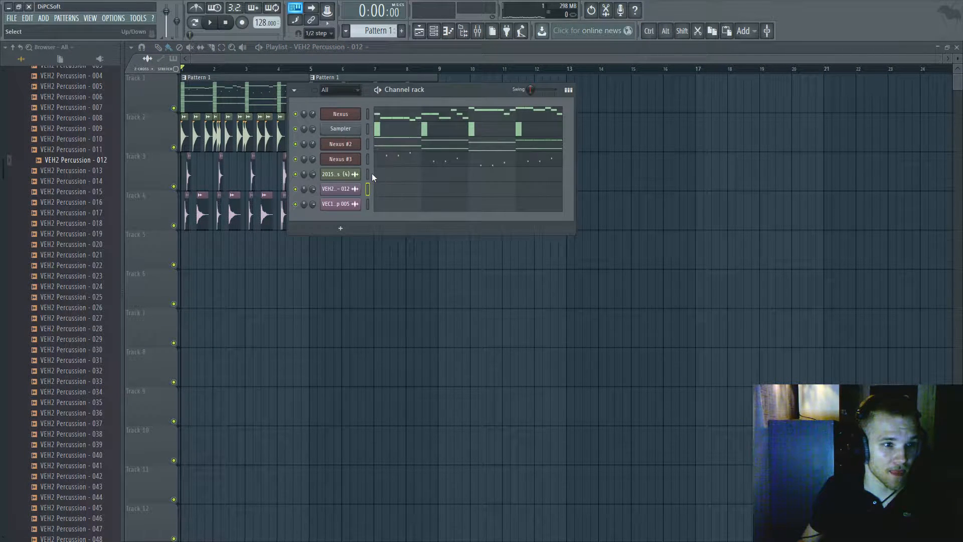
pyautogui.click(477, 32)
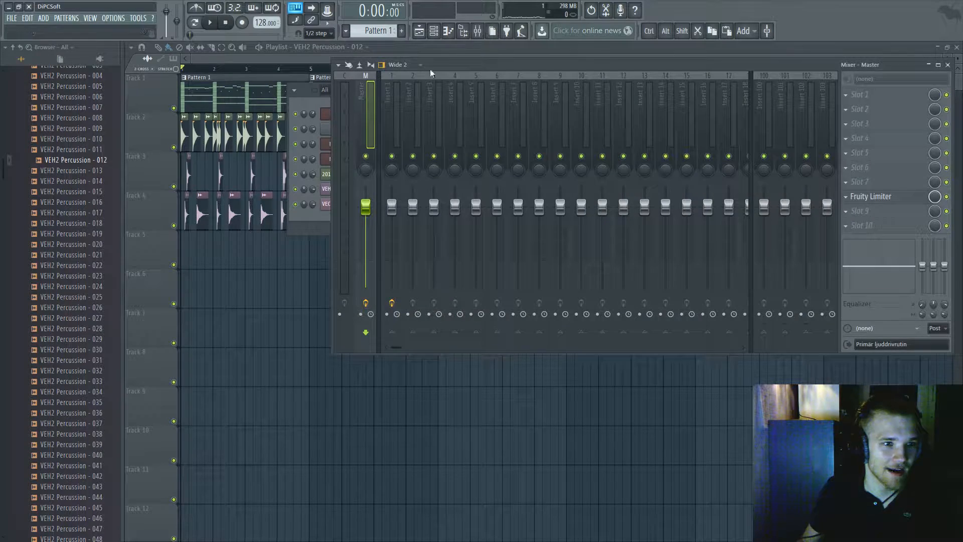
pyautogui.rightClick(390, 143)
pyautogui.moveTo(441, 127)
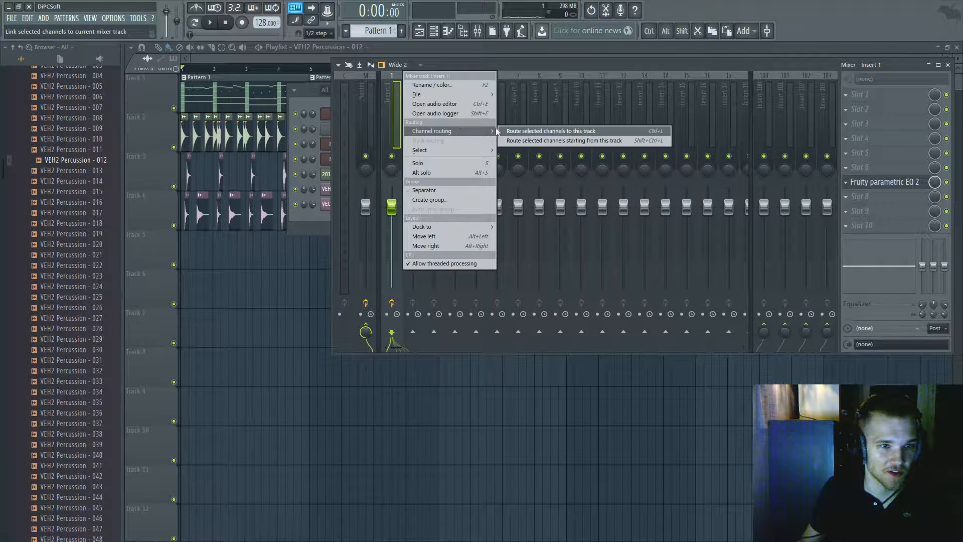
pyautogui.click(537, 138)
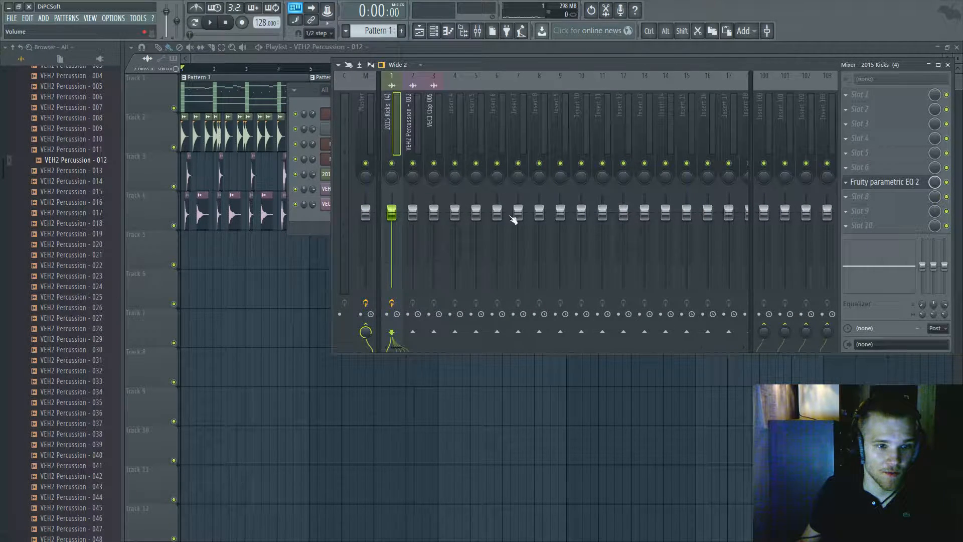
# Solo the VEH2 Percussion - 012 mixer track and play the arrangement briefly
pyautogui.click(417, 148)
pyautogui.press('space')
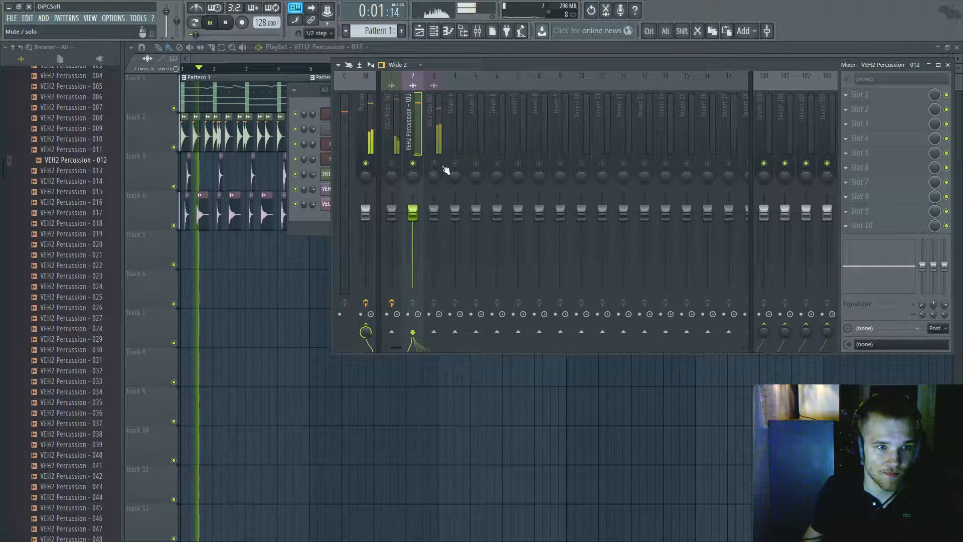
pyautogui.click(434, 35)
pyautogui.press('space')
# Route the first Nexus channel away from the kick's mixer track to mixer track 5
pyautogui.click(351, 114)
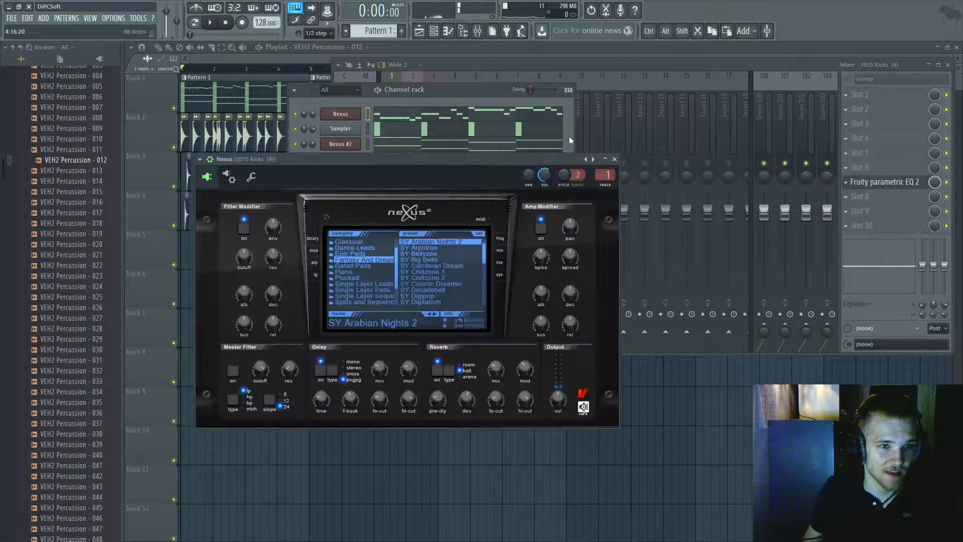
pyautogui.click(607, 189)
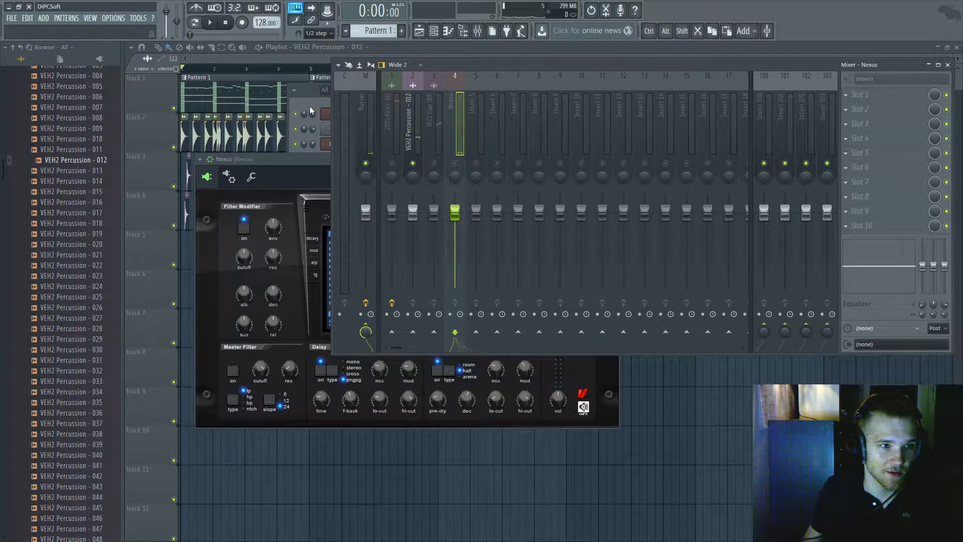
pyautogui.click(310, 107)
pyautogui.click(341, 113)
pyautogui.click(612, 187)
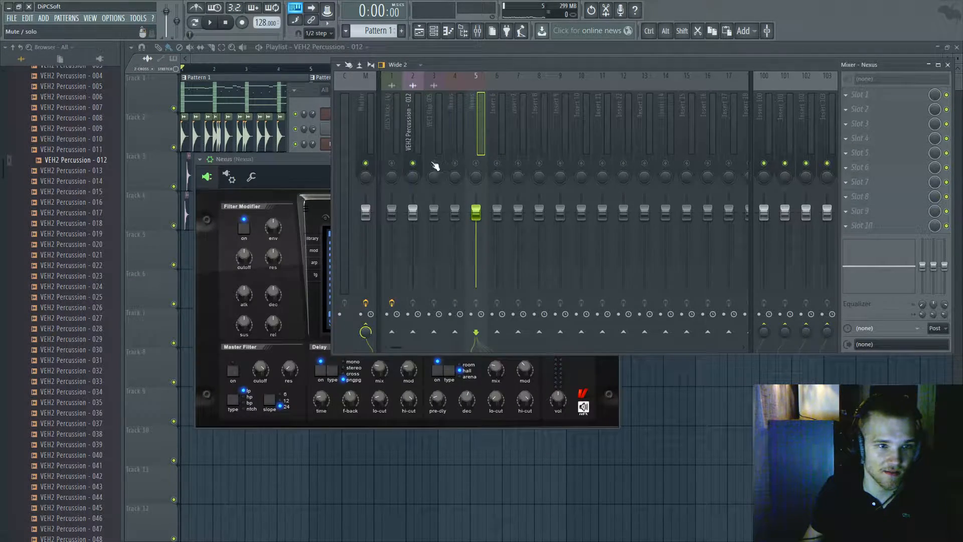
# Play with only the percussion mixer track soloed and route the Nexus #3 channel from Master to mixer track 6
pyautogui.click(412, 164)
pyautogui.press('space')
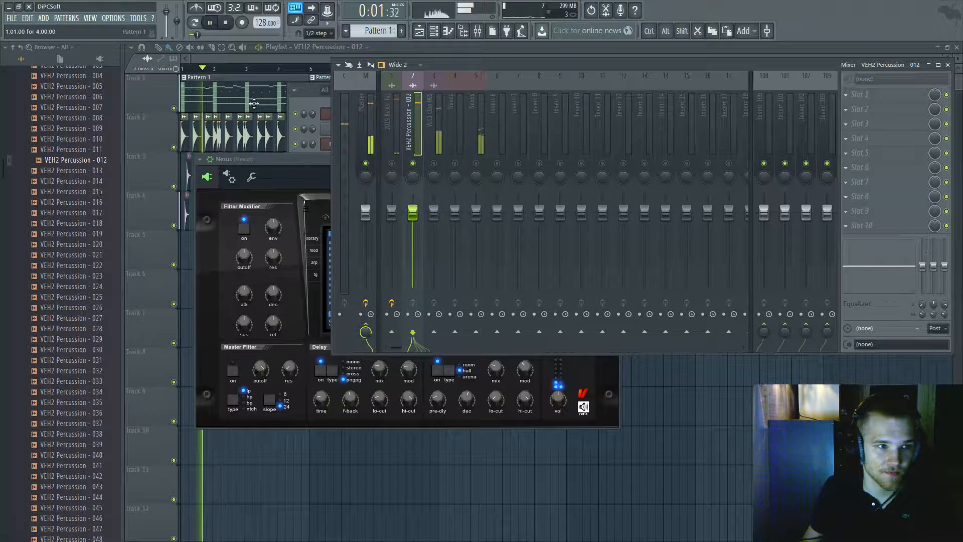
pyautogui.click(440, 31)
pyautogui.click(341, 160)
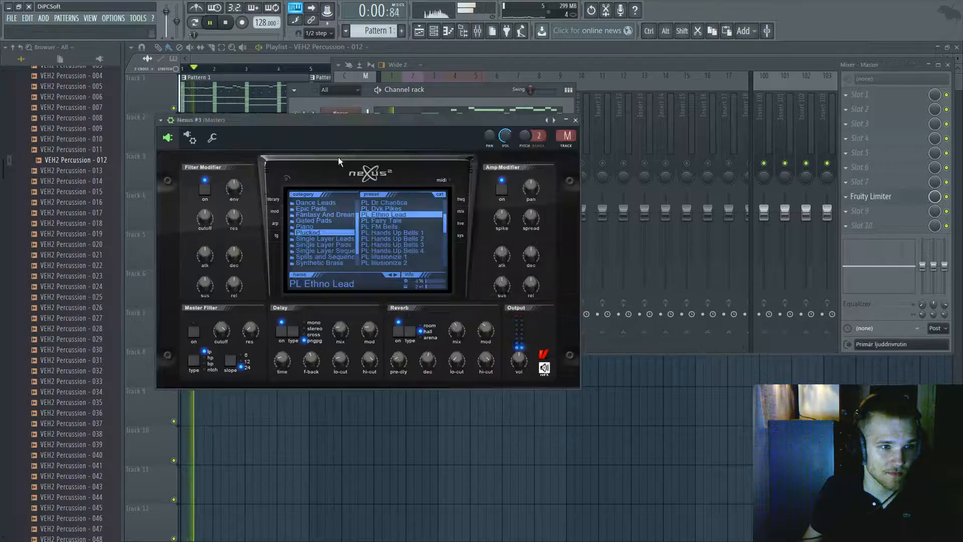
pyautogui.click(568, 143)
# Insert Fruity parametric EQ 2 in slot 5 of the VEH2 Percussion - 012 mixer track and play
pyautogui.click(418, 146)
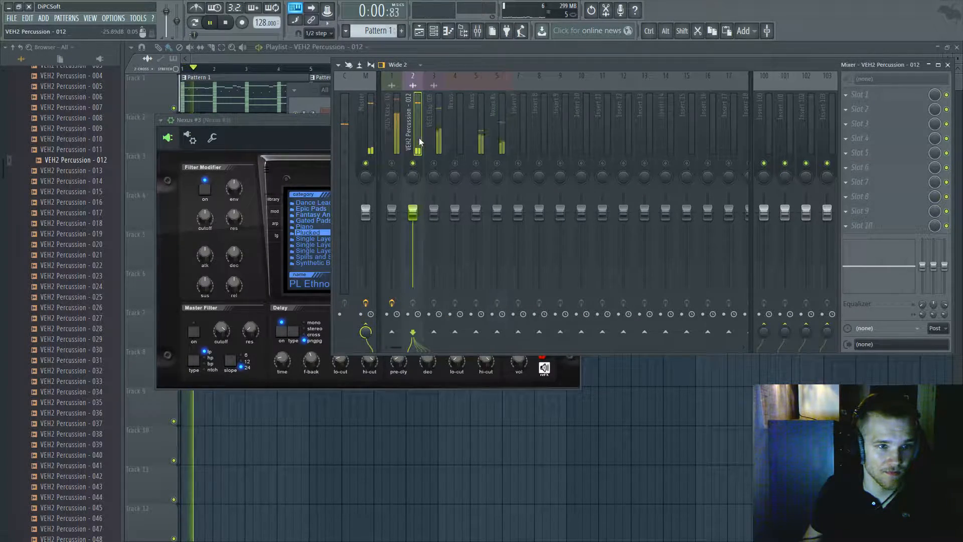
pyautogui.press('space')
pyautogui.click(857, 156)
pyautogui.click(832, 462)
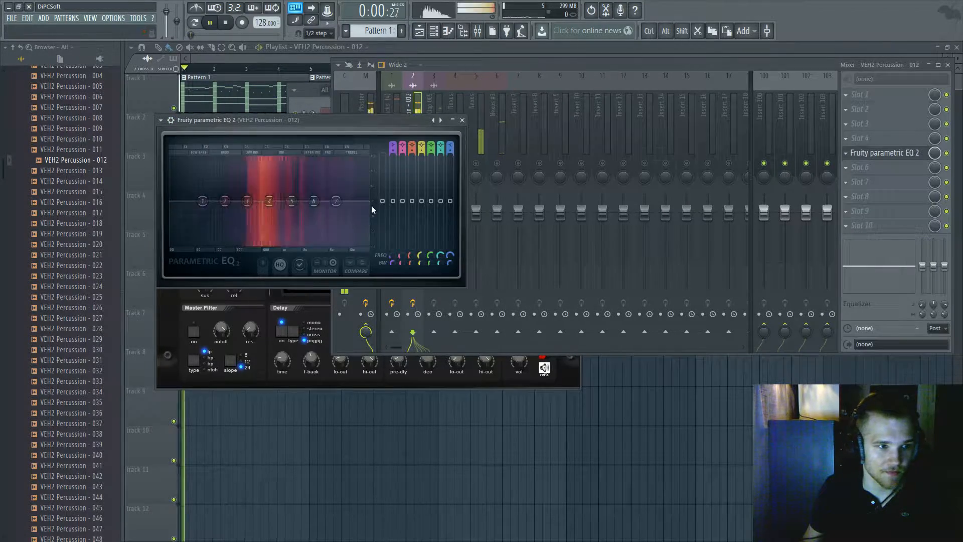
pyautogui.press('space')
# Boost band 3 of the percussion EQ by 18 dB at about 598 Hz and audition it with repeated playback
pyautogui.moveTo(248, 210); pyautogui.dragTo(268, 159)
pyautogui.press('space')
pyautogui.press('space')
pyautogui.press('space')
pyautogui.press('space')
pyautogui.press('space')
pyautogui.press('space')
pyautogui.press('space')
pyautogui.press('space')
pyautogui.press('space')
pyautogui.press('space')
pyautogui.press('space')
pyautogui.press('space')
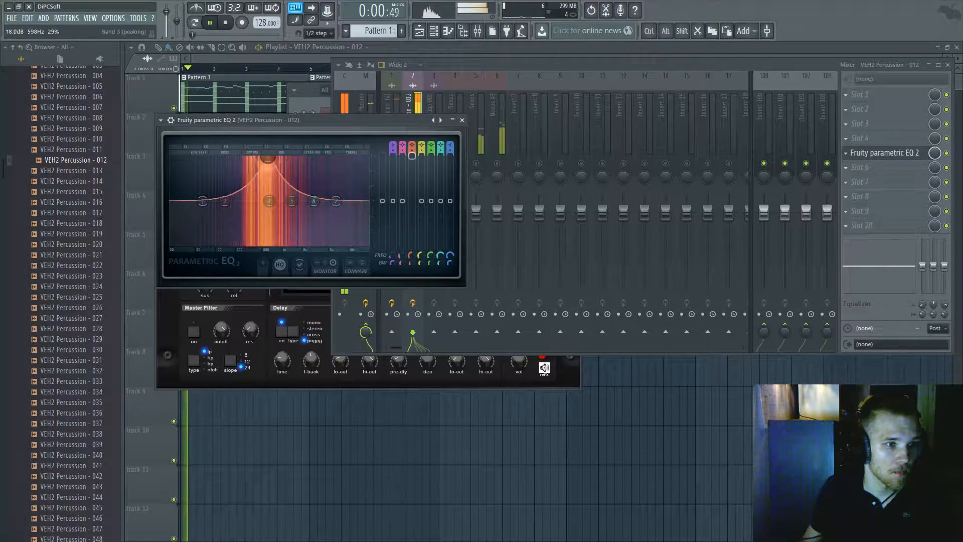
pyautogui.press('space')
# Cut the percussion's midrange slightly with EQ band 3 and give band 4 a small boost at about 233 Hz
pyautogui.moveTo(268, 208); pyautogui.dragTo(268, 217)
pyautogui.scroll(3, 269, 218)
pyautogui.press('space')
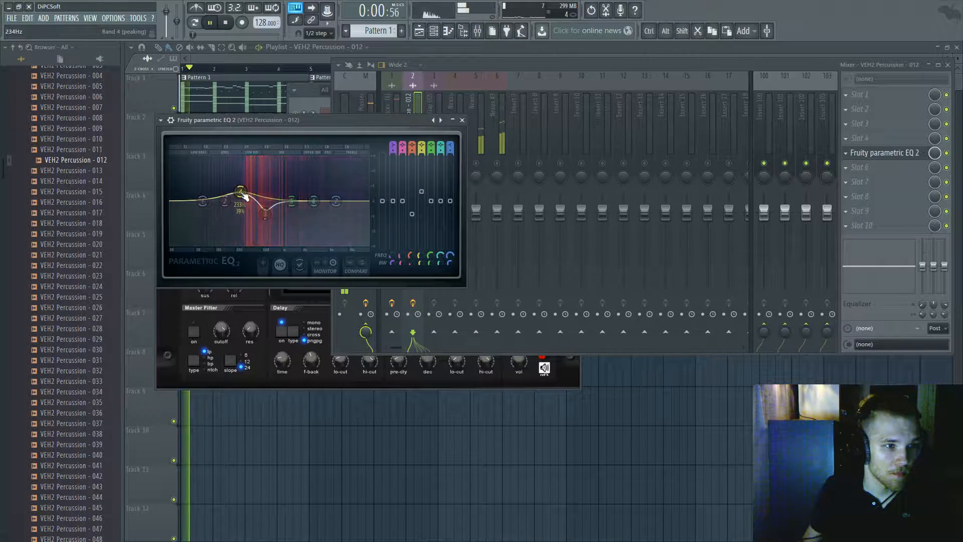
pyautogui.press('space')
pyautogui.scroll(-2, 242, 200)
pyautogui.press('space')
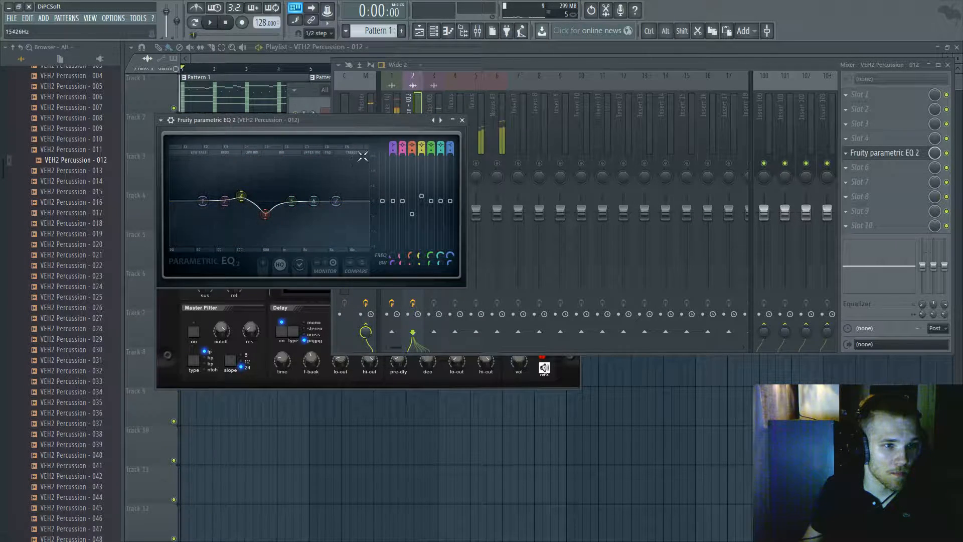
# Make band 1 of the percussion EQ a high-pass filter at about 185 Hz
pyautogui.scroll(-1, 391, 144)
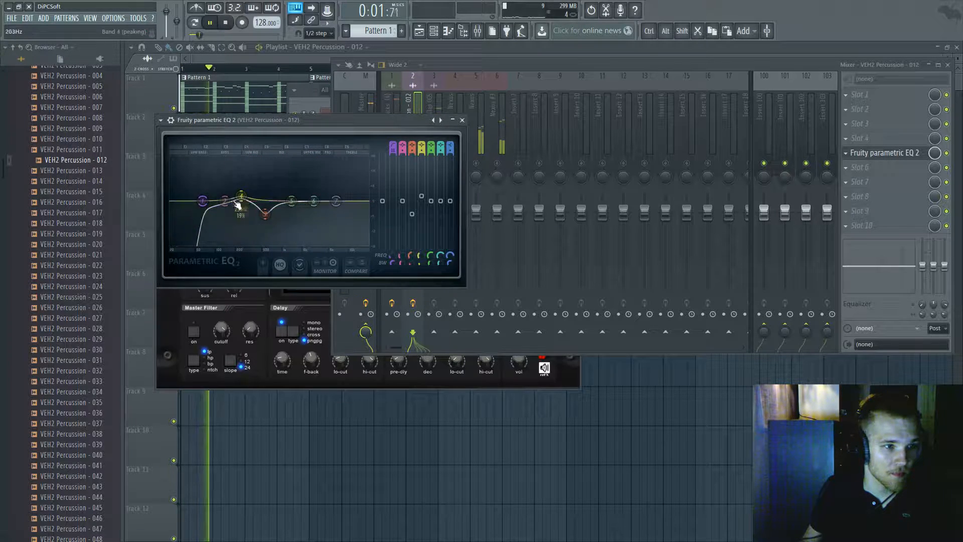
pyautogui.press('space')
pyautogui.moveTo(202, 201); pyautogui.dragTo(230, 201)
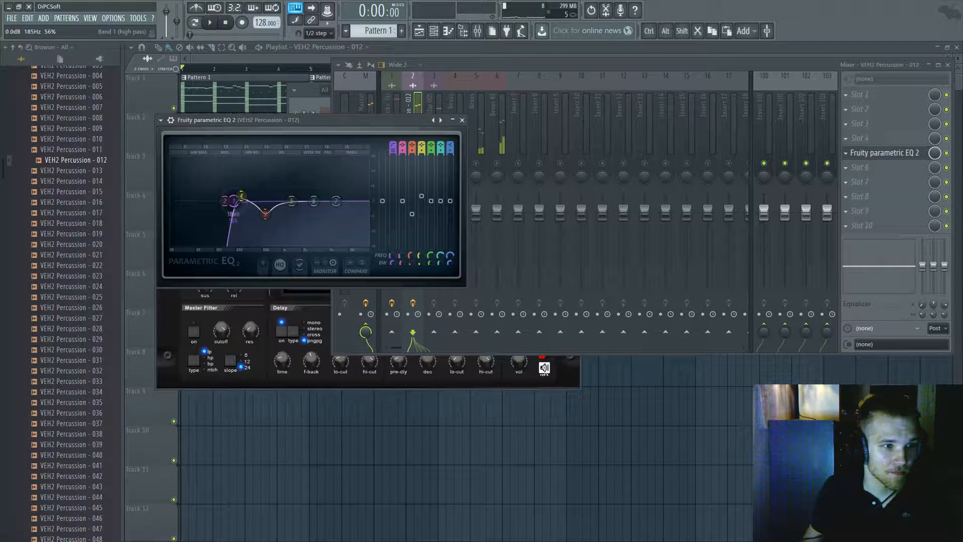
# Solo the VEC1 Clap 005 mixer track while the arrangement plays
pyautogui.click(468, 61)
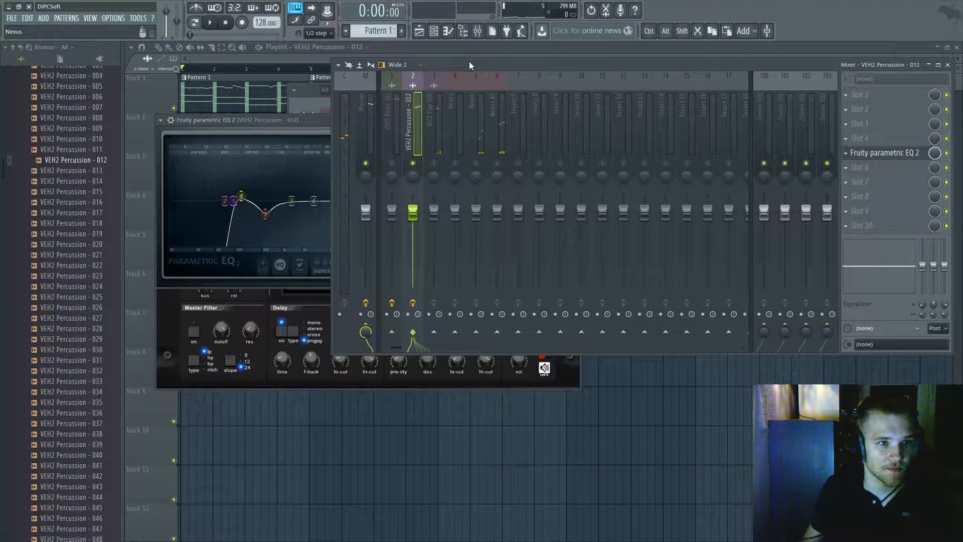
pyautogui.press('space')
pyautogui.click(434, 165)
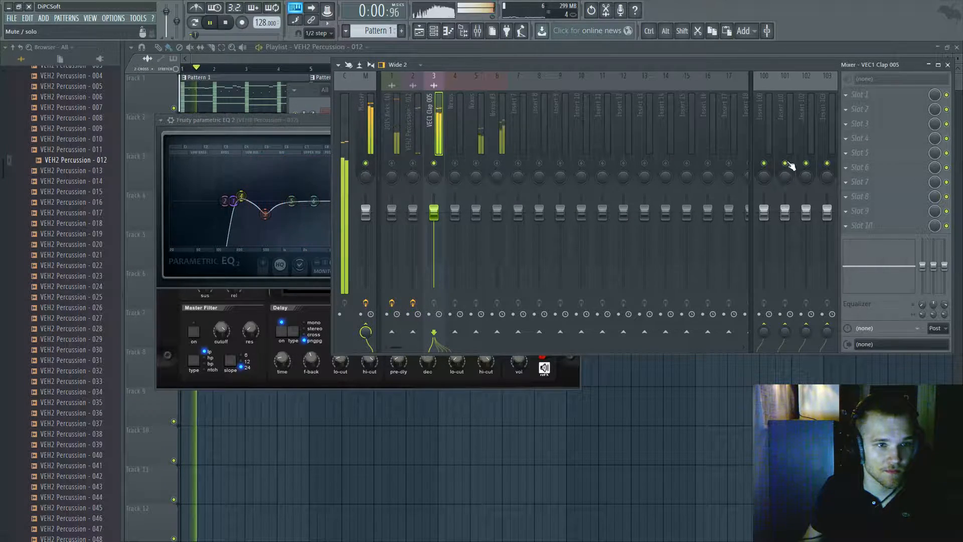
pyautogui.click(859, 168)
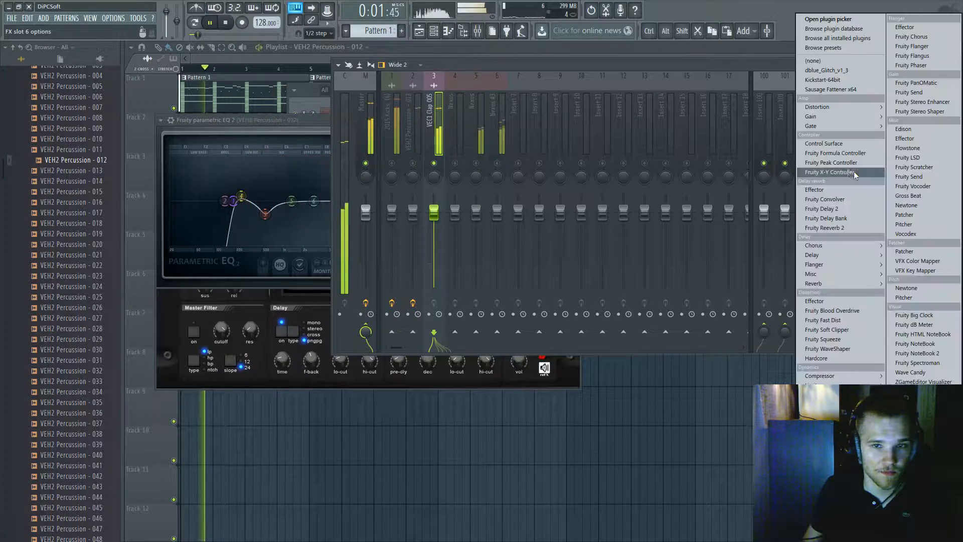
pyautogui.click(512, 65)
# Assign the VEC1 Clap 005 channel to mixer track 7 and select the soloed clap track 3
pyautogui.click(435, 32)
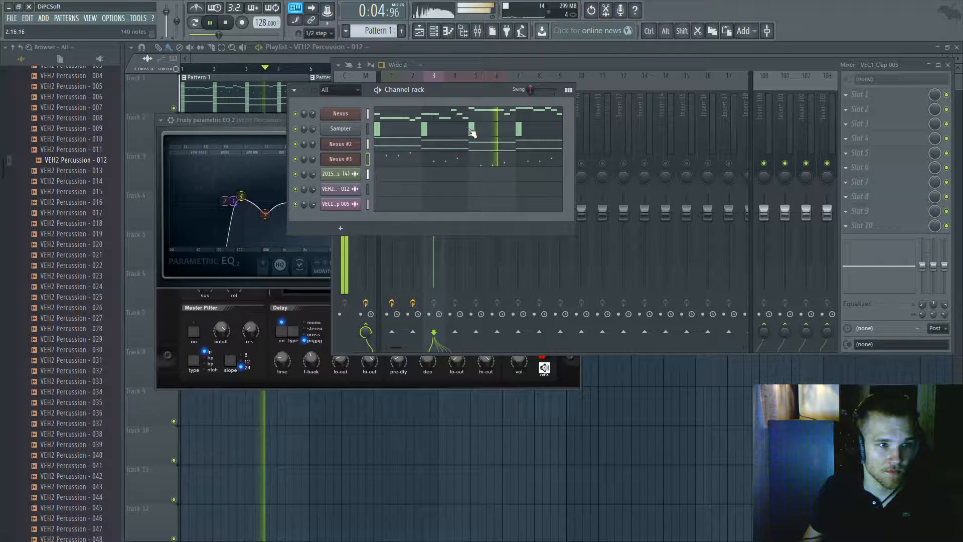
pyautogui.click(354, 204)
pyautogui.click(462, 185)
pyautogui.click(441, 134)
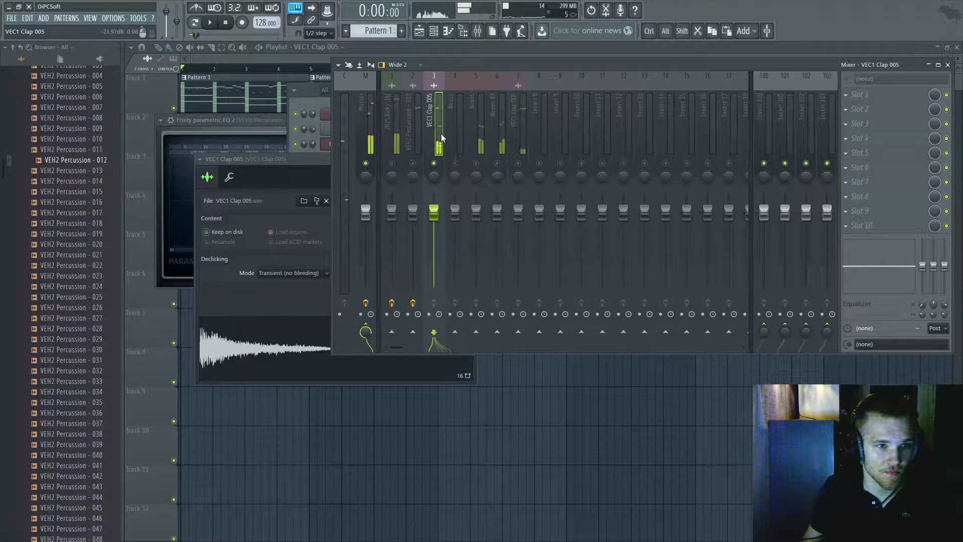
# Insert Fruity parametric EQ 2 in slot 6 of the VEC1 Clap 005 mixer track
pyautogui.click(847, 94)
pyautogui.click(923, 233)
pyautogui.press('space')
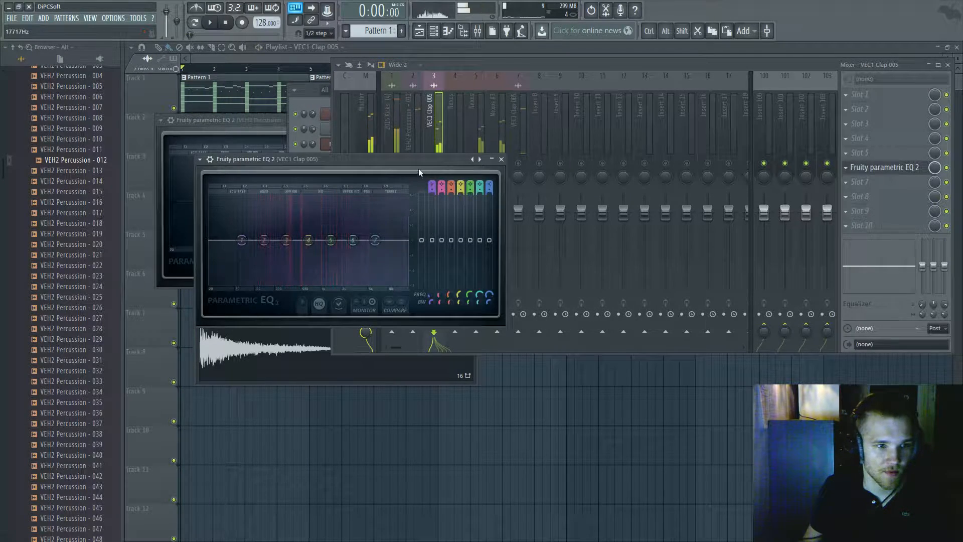
# High-pass the clap with EQ band 1 at about 101 Hz and boost band 3 at about 173 Hz
pyautogui.moveTo(433, 191); pyautogui.dragTo(433, 173)
pyautogui.press('space')
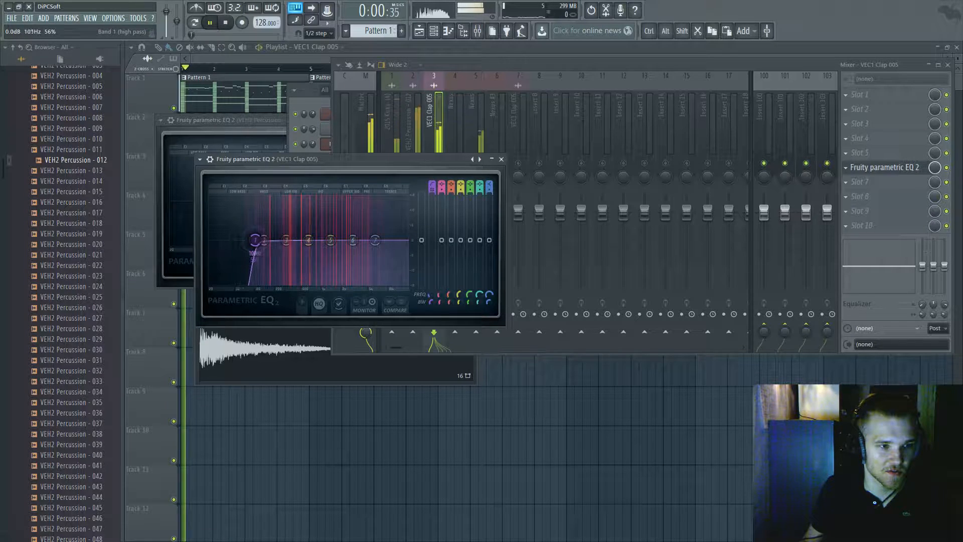
pyautogui.moveTo(246, 257); pyautogui.dragTo(269, 247)
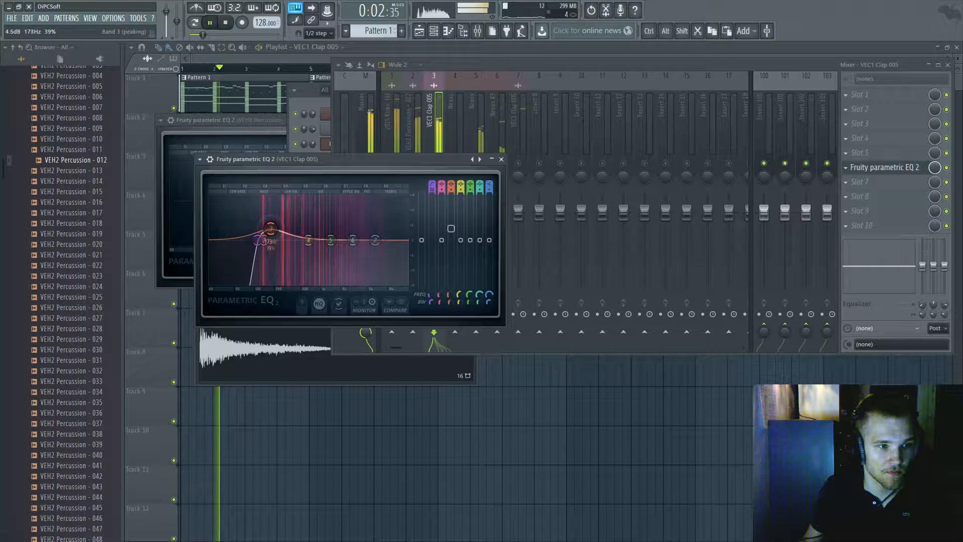
# Try boosting bands 4 and 5 of the clap EQ and raising its main level during playback
pyautogui.moveTo(318, 245); pyautogui.dragTo(350, 251)
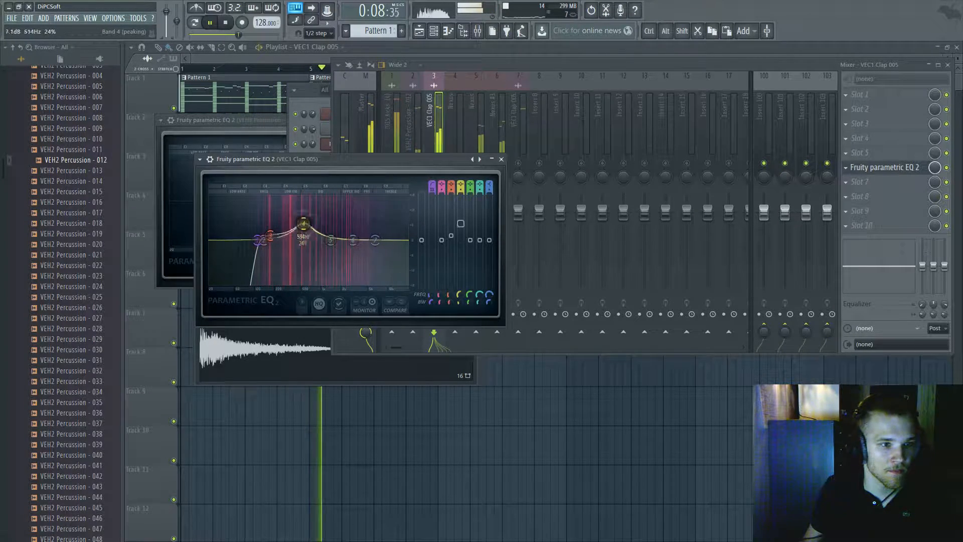
pyautogui.moveTo(358, 248); pyautogui.dragTo(341, 228)
pyautogui.click(410, 238)
pyautogui.scroll(-3, 301, 232)
pyautogui.moveTo(422, 240); pyautogui.dragTo(421, 239)
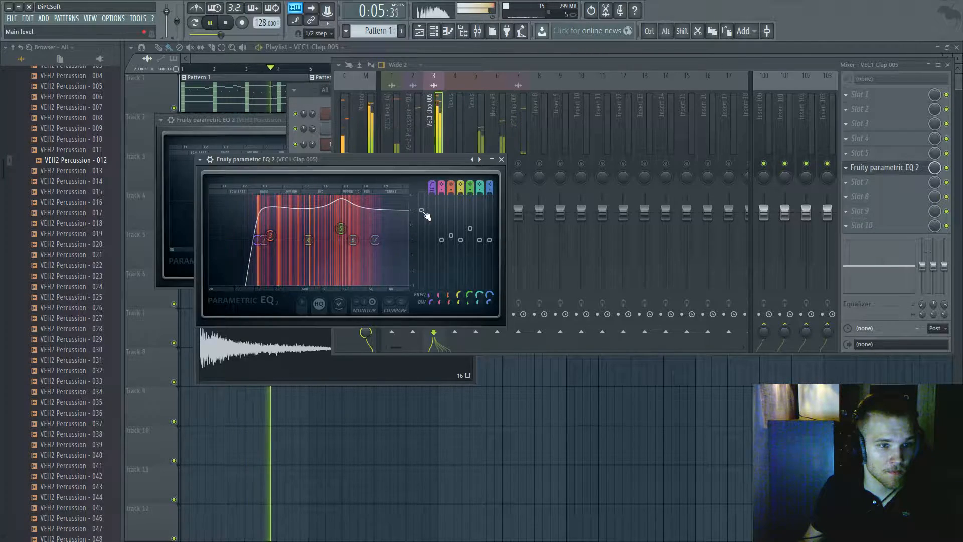
# Cut band 6 of the clap EQ by about 1.3 dB at 2751 Hz and close the EQ
pyautogui.press('space')
pyautogui.press('space')
pyautogui.moveTo(326, 215); pyautogui.dragTo(353, 245)
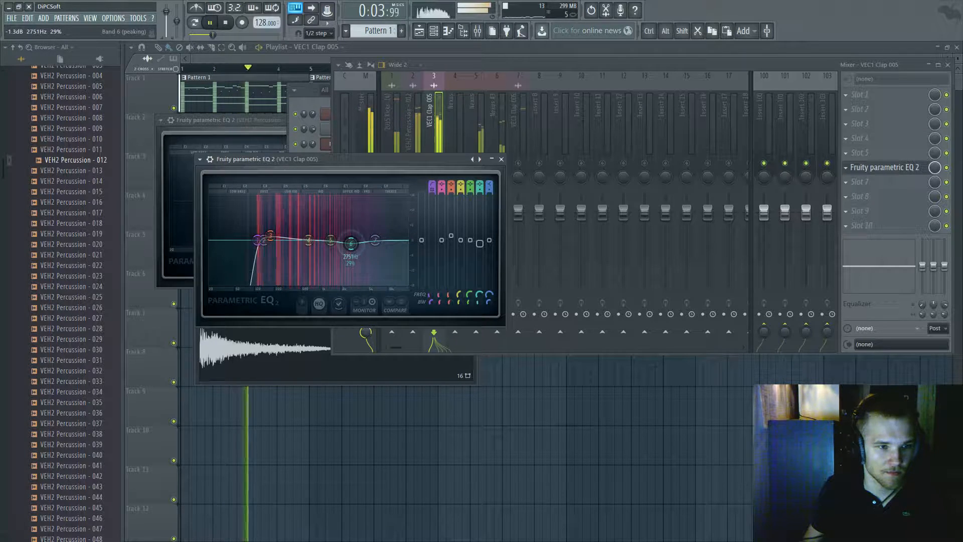
pyautogui.press('space')
pyautogui.click(501, 159)
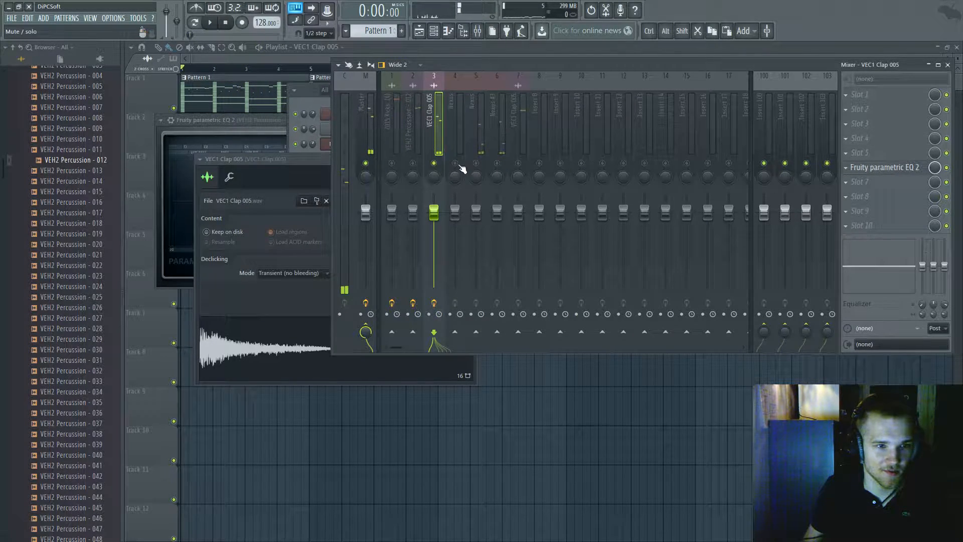
# Remove the fade-out from the 2015 Kicks (4) sample in its channel settings
pyautogui.click(399, 137)
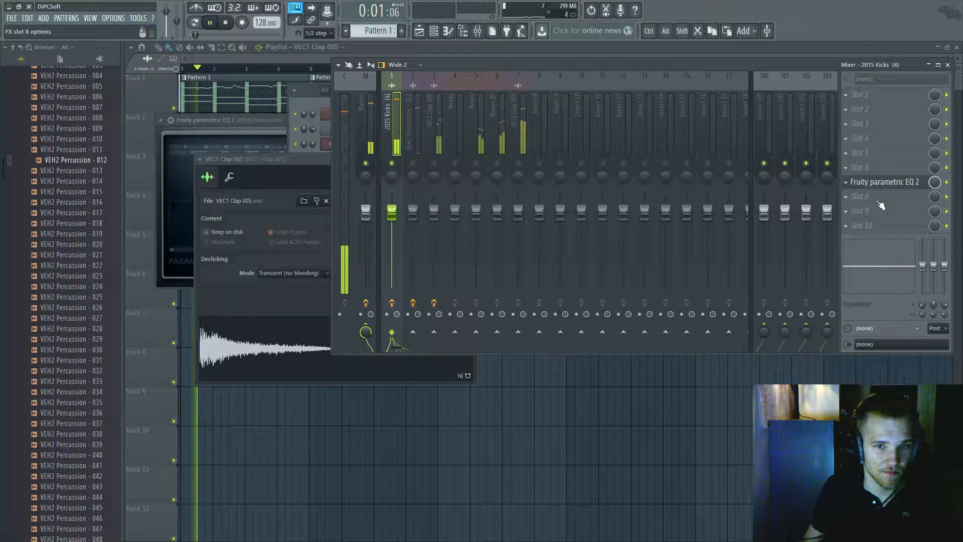
pyautogui.press('F6')
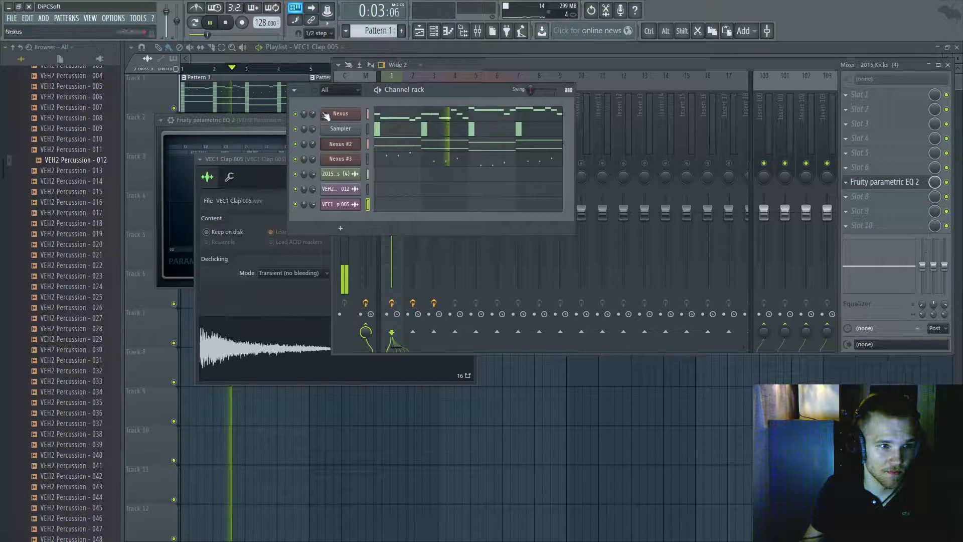
pyautogui.click(344, 175)
pyautogui.press('space')
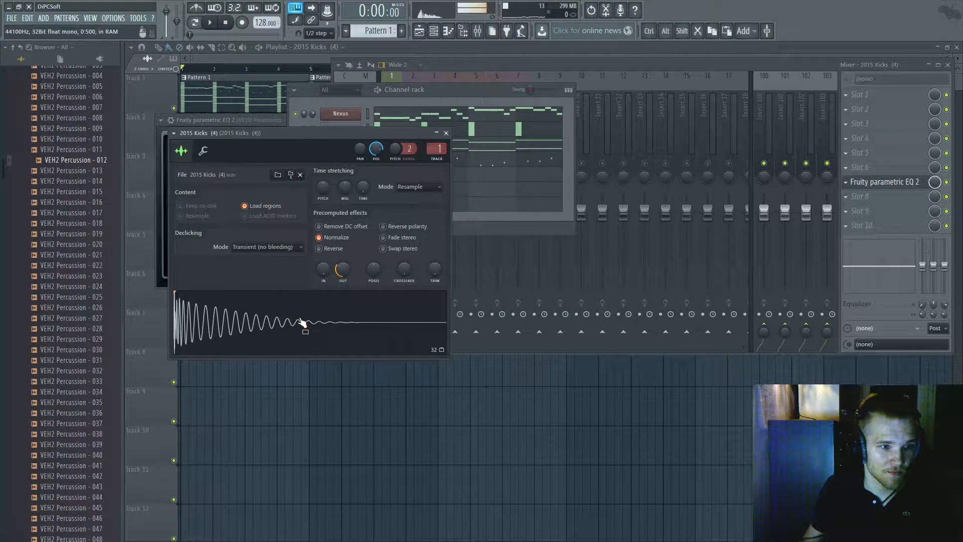
pyautogui.press('F12')
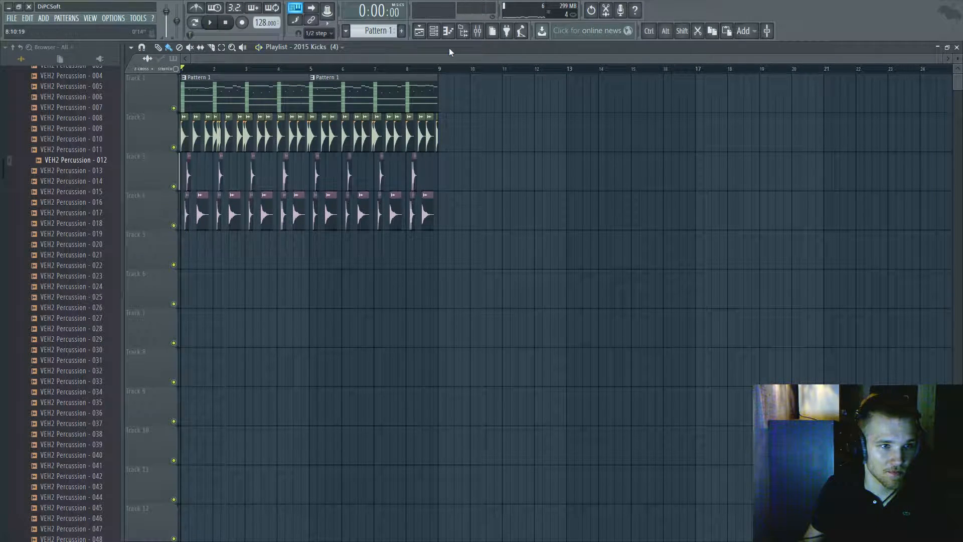
pyautogui.press('F6')
pyautogui.press('space')
pyautogui.click(336, 175)
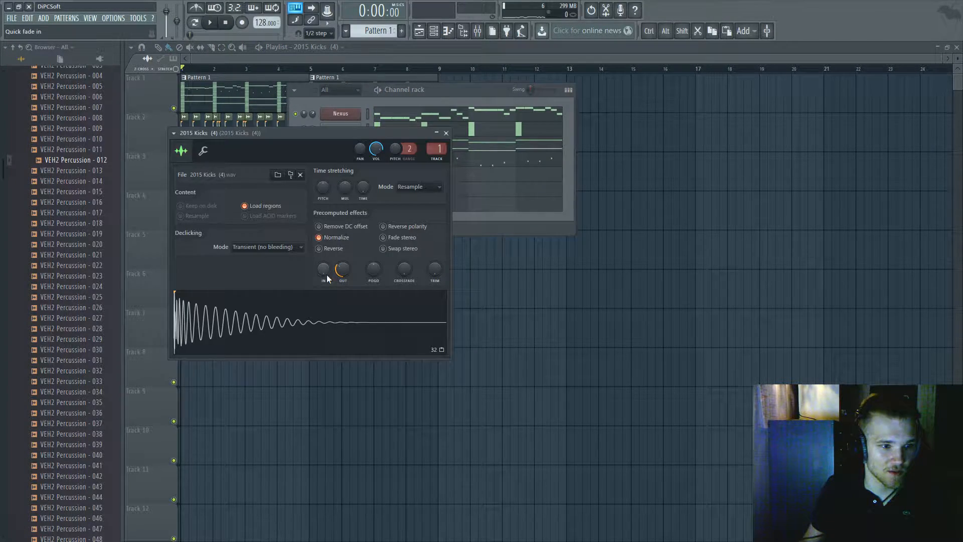
pyautogui.press('F12')
pyautogui.click(348, 289)
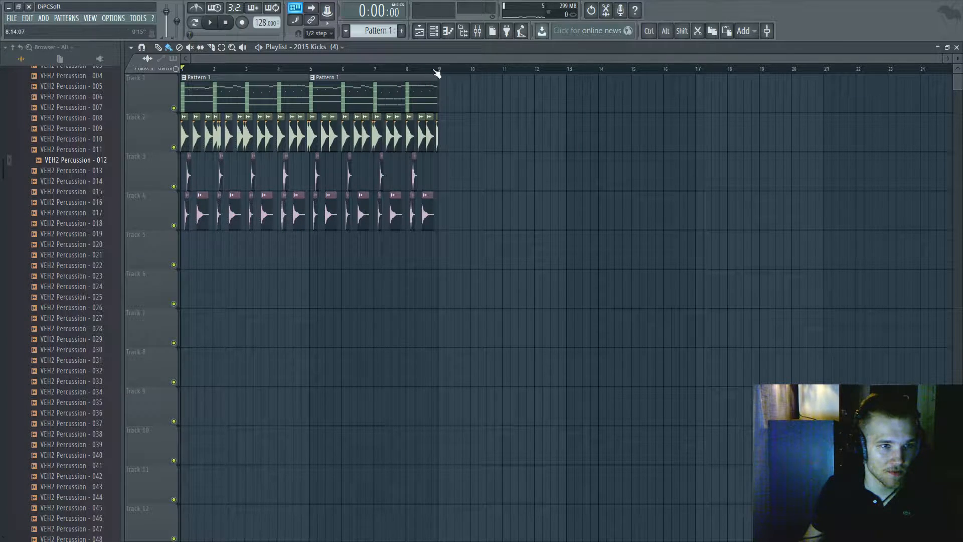
pyautogui.click(437, 31)
pyautogui.click(356, 178)
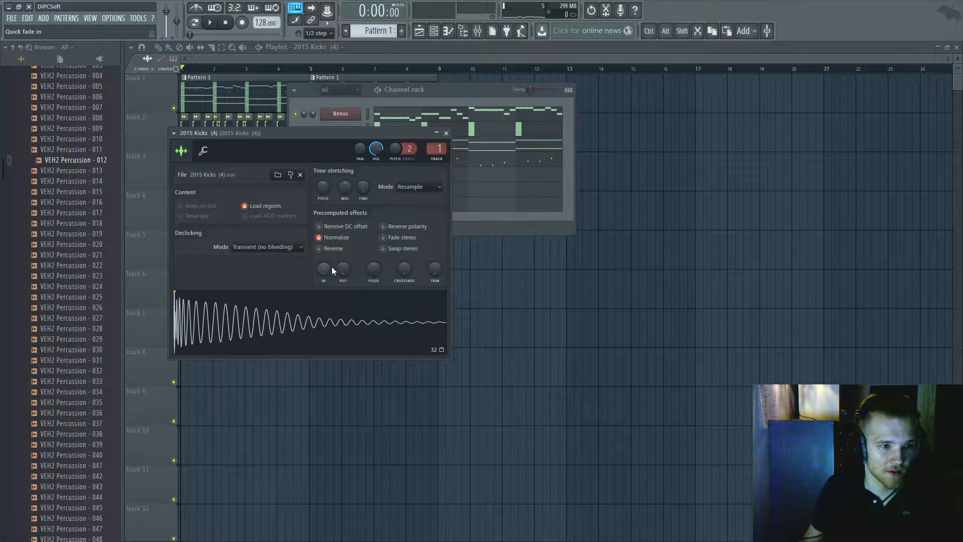
# Shift the high-pass band 1 of the kick's Fruity parametric EQ 2 to the low end of the spectrum during playback
pyautogui.press('F9')
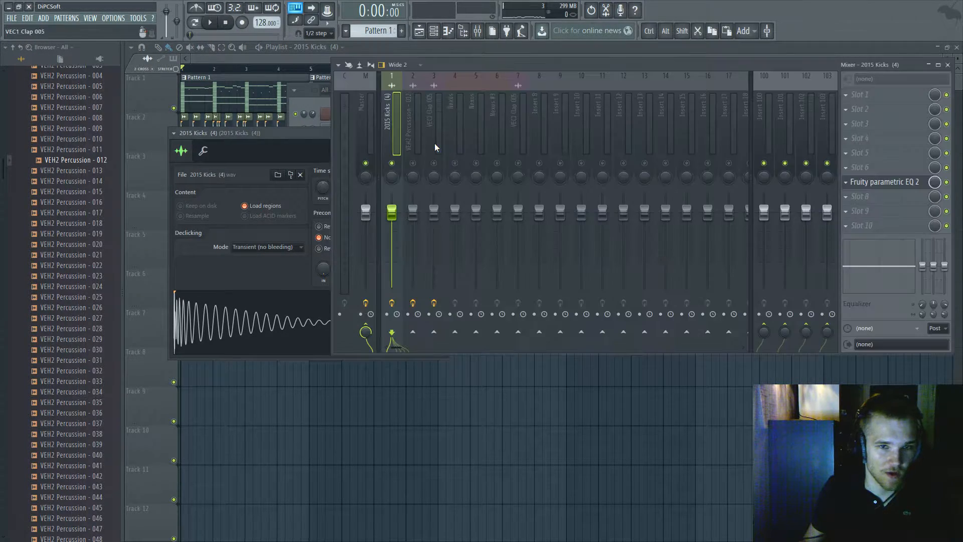
pyautogui.click(874, 182)
pyautogui.press('space')
pyautogui.moveTo(234, 201); pyautogui.dragTo(193, 201)
pyautogui.click(468, 63)
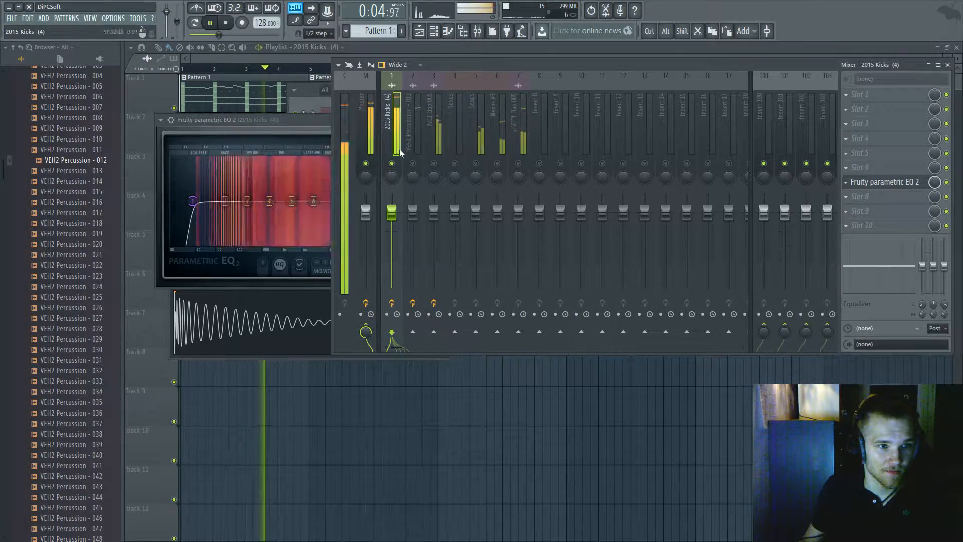
# Cut band 6 of the kick EQ around the band 5 frequency and slightly boost band 2 in the lows
pyautogui.click(326, 194)
pyautogui.moveTo(316, 201); pyautogui.dragTo(347, 196)
pyautogui.rightClick(348, 198)
pyautogui.click(356, 209)
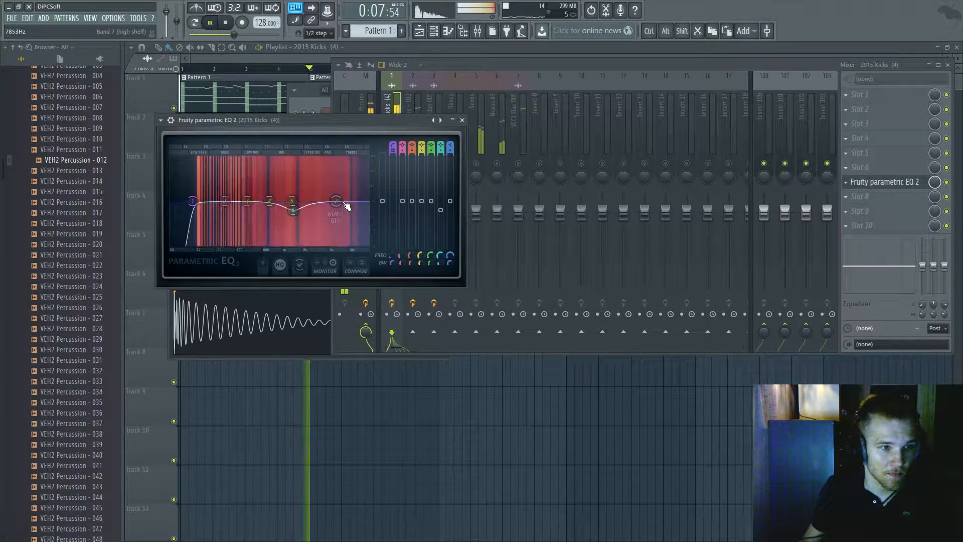
pyautogui.press('space')
pyautogui.press('space')
pyautogui.moveTo(225, 202)
pyautogui.mouseDown()
pyautogui.moveTo(202, 192)
pyautogui.moveTo(212, 194)
pyautogui.mouseUp()
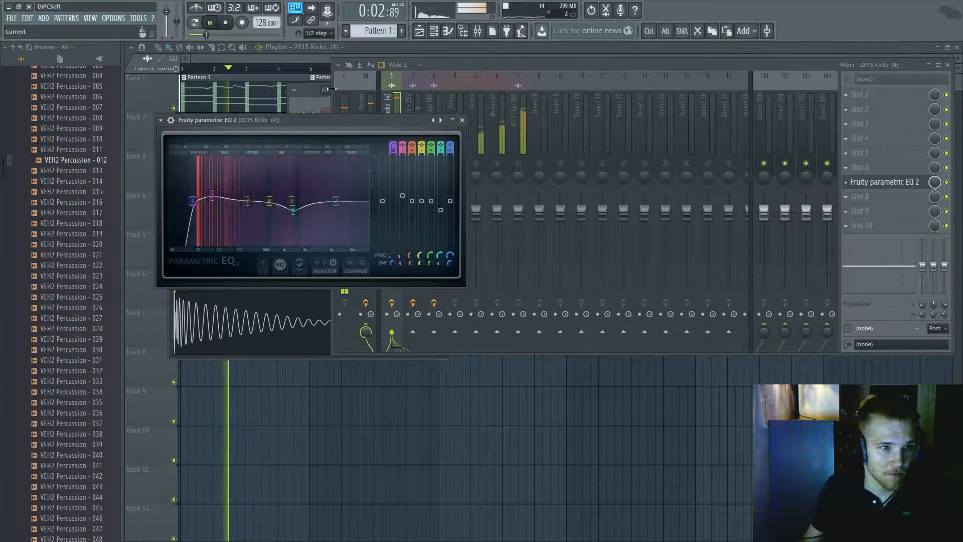
# Play the arrangement from bar 1 in the playlist to check the kick with the other drums
pyautogui.click(243, 68)
pyautogui.press('space')
pyautogui.scroll(5, 187, 146)
pyautogui.hotkey('ctrl', 'space')
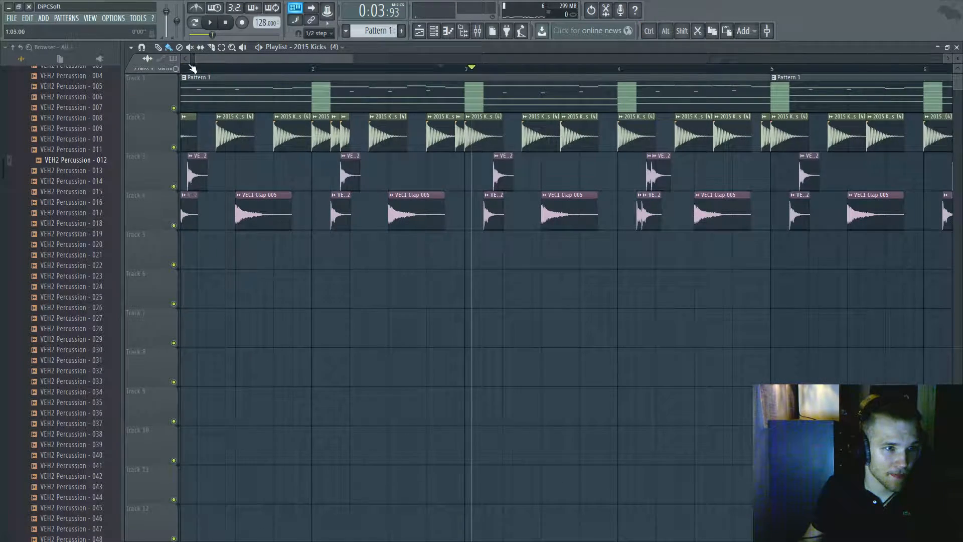
pyautogui.click(188, 69)
pyautogui.press('space')
pyautogui.scroll(2, 225, 149)
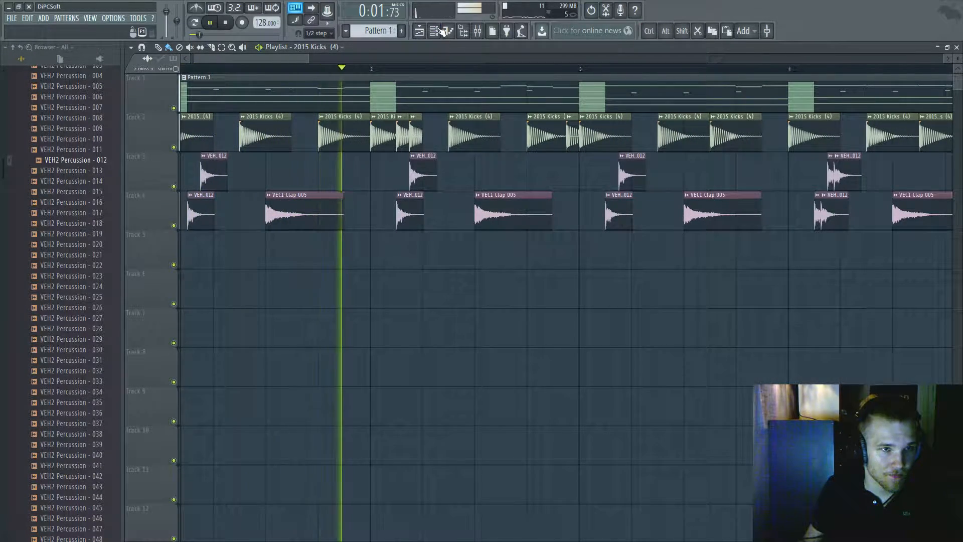
pyautogui.press('F6')
pyautogui.press('space')
# Unmute the percussion and clap mixer tracks alongside the kick and lower the VEH2 Percussion - 012 fader
pyautogui.click(476, 35)
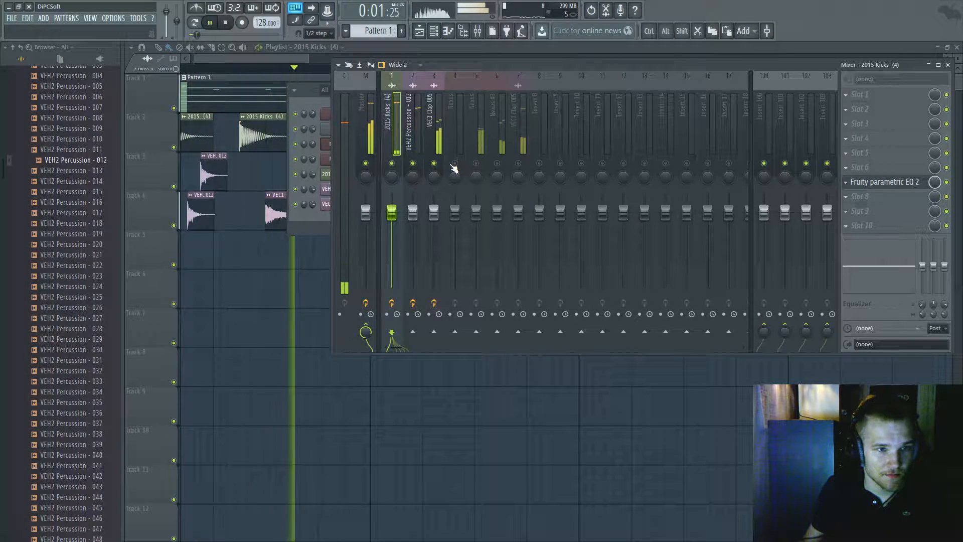
pyautogui.press('space')
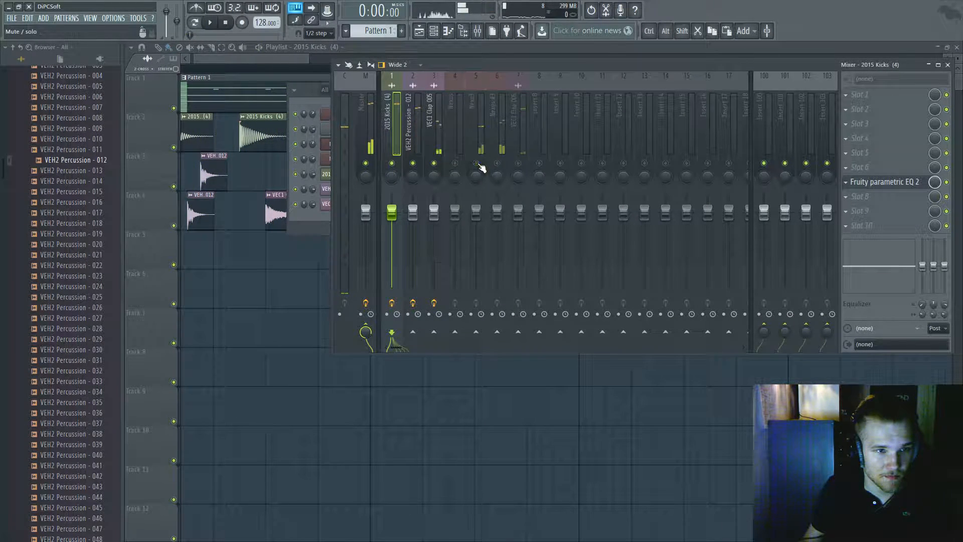
pyautogui.moveTo(413, 212); pyautogui.dragTo(413, 228)
pyautogui.press('space')
pyautogui.press('space')
# Unmute the VEC1 Clap 005 channel on mixer track 7 and select that track
pyautogui.click(498, 164)
pyautogui.click(520, 164)
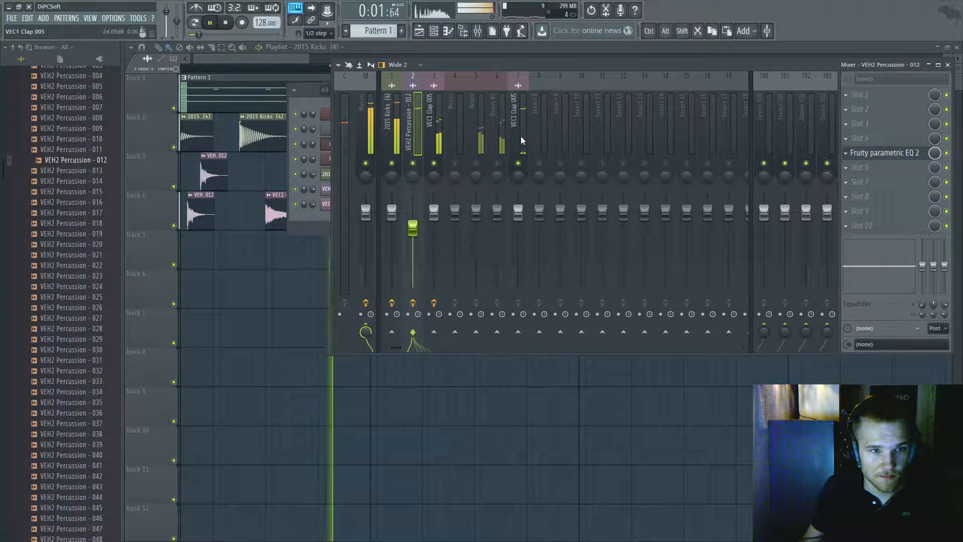
pyautogui.click(520, 137)
pyautogui.press('space')
# Delete the two extra kick clips near the start of bar 2 on playlist Track 2
pyautogui.click(250, 62)
pyautogui.press('space')
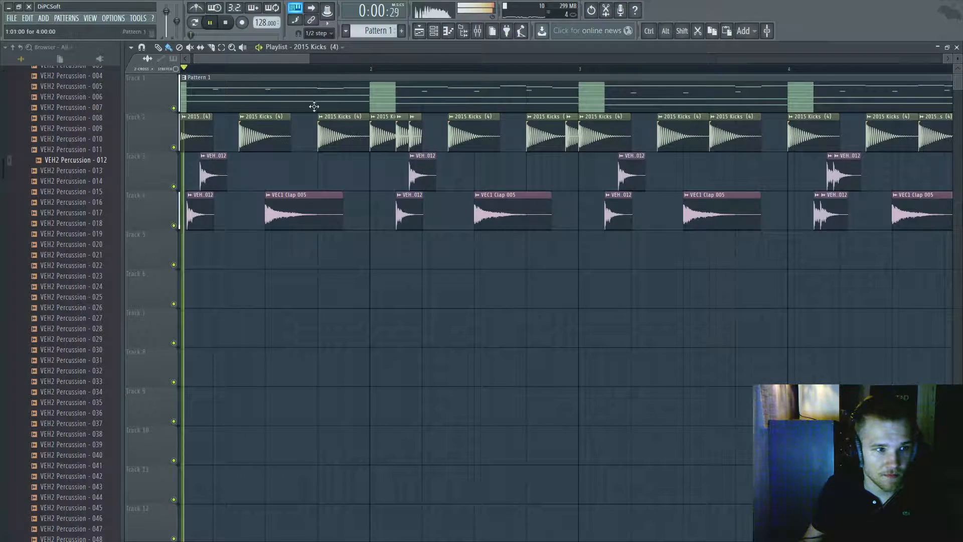
pyautogui.scroll(3, 241, 83)
pyautogui.press('space')
pyautogui.press('space')
pyautogui.rightClick(668, 141)
pyautogui.rightClick(733, 142)
pyautogui.rightClick(713, 142)
pyautogui.click(716, 143)
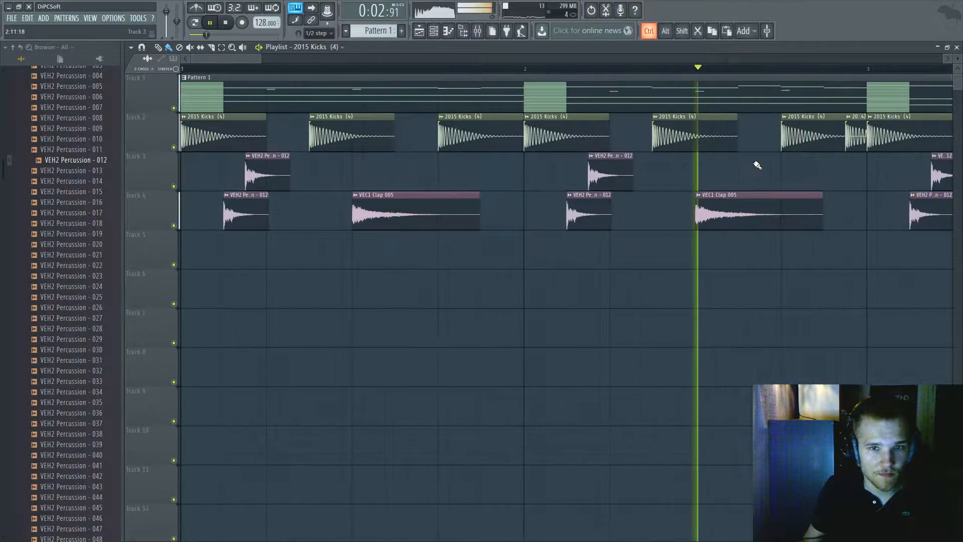
# Try moving the third kick clips of bars 1 and 2 earlier to step 11
pyautogui.scroll(-3, 758, 161)
pyautogui.press('space')
pyautogui.rightClick(658, 148)
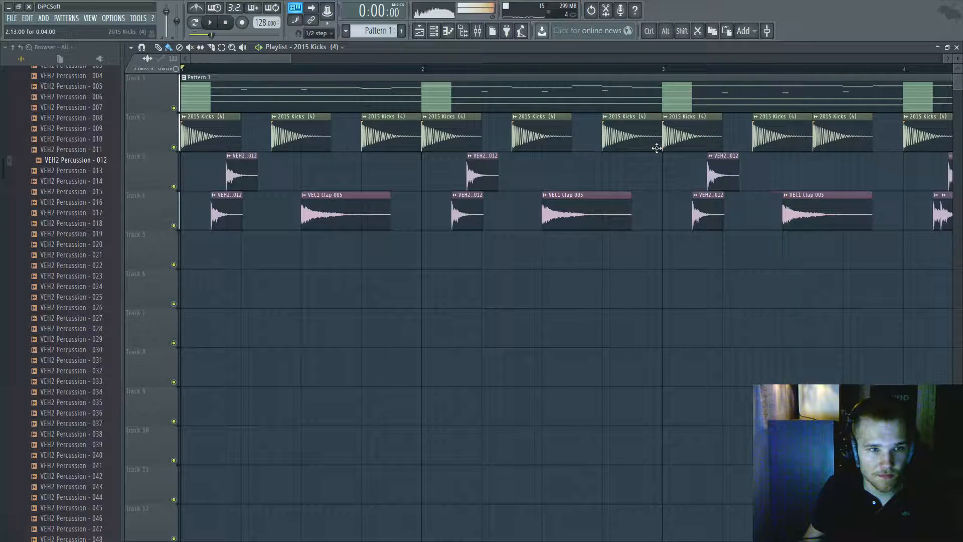
pyautogui.moveTo(387, 143); pyautogui.dragTo(344, 140)
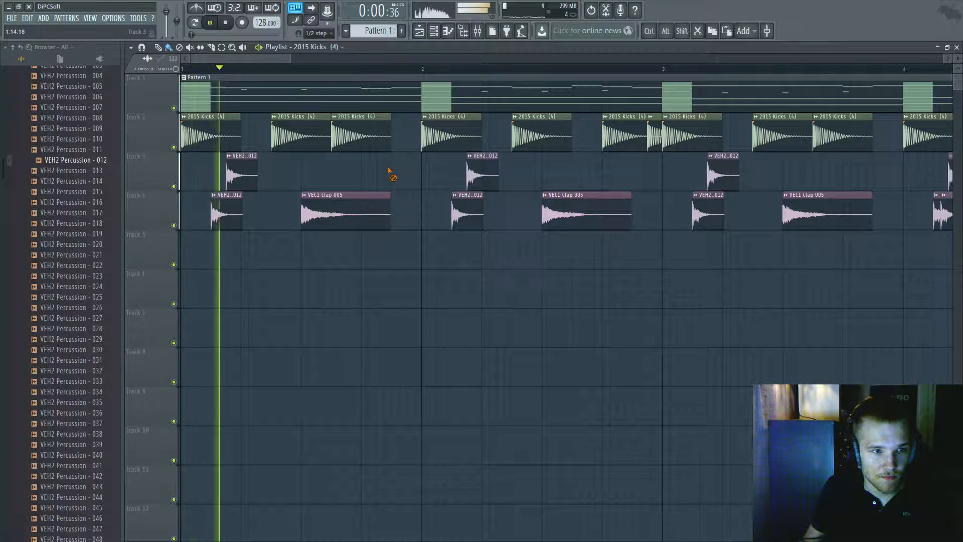
pyautogui.moveTo(628, 139); pyautogui.dragTo(597, 140)
pyautogui.scroll(-1, 643, 145)
pyautogui.scroll(1, 645, 186)
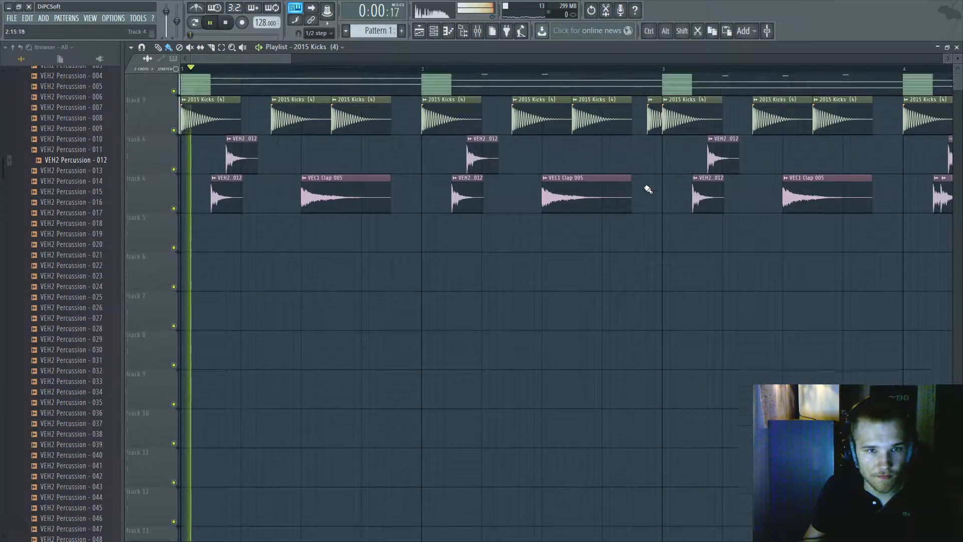
pyautogui.scroll(-2, 652, 184)
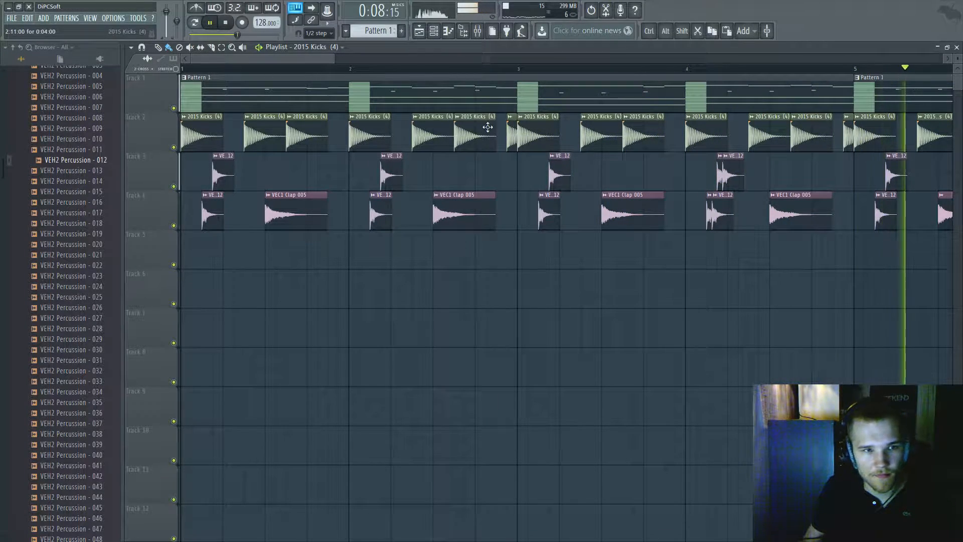
# Place the third kick of bars 1, 2 and 3 at step 13 and delete bar 2's short extra kick
pyautogui.moveTo(323, 136); pyautogui.dragTo(334, 136)
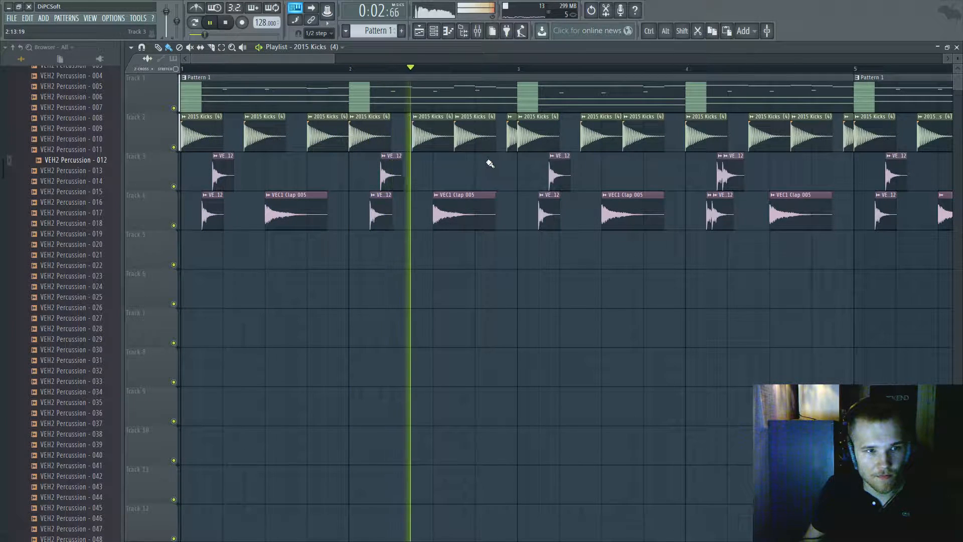
pyautogui.press('space')
pyautogui.press('space')
pyautogui.rightClick(484, 143)
pyautogui.rightClick(511, 147)
pyautogui.click(477, 142)
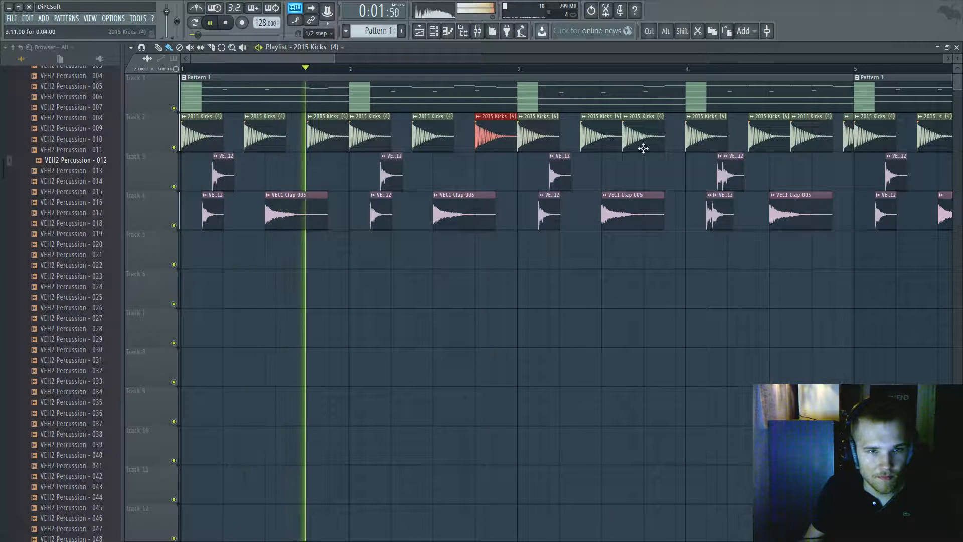
pyautogui.rightClick(644, 147)
pyautogui.click(646, 146)
# Replace bar 4's third kick and short extra kick with a single kick clip near step 13
pyautogui.rightClick(809, 141)
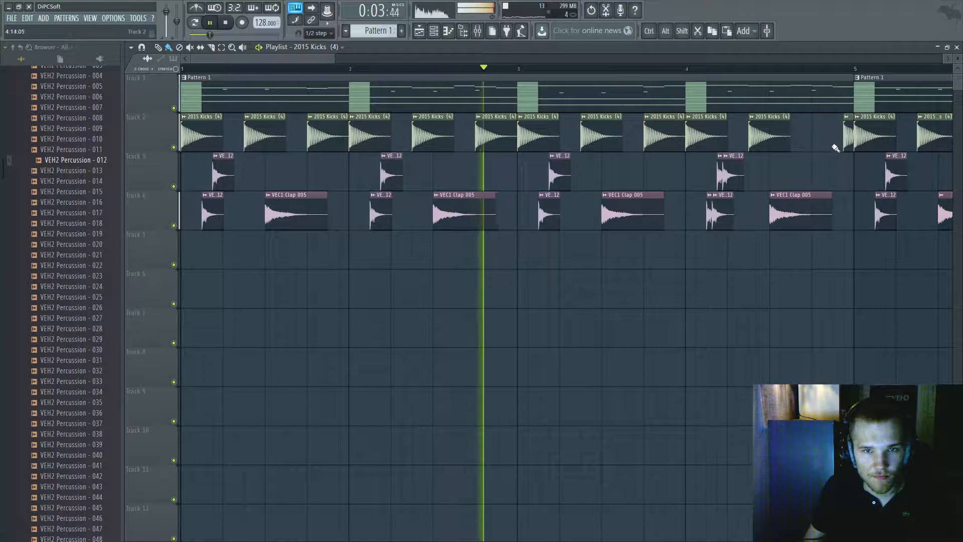
pyautogui.click(820, 170)
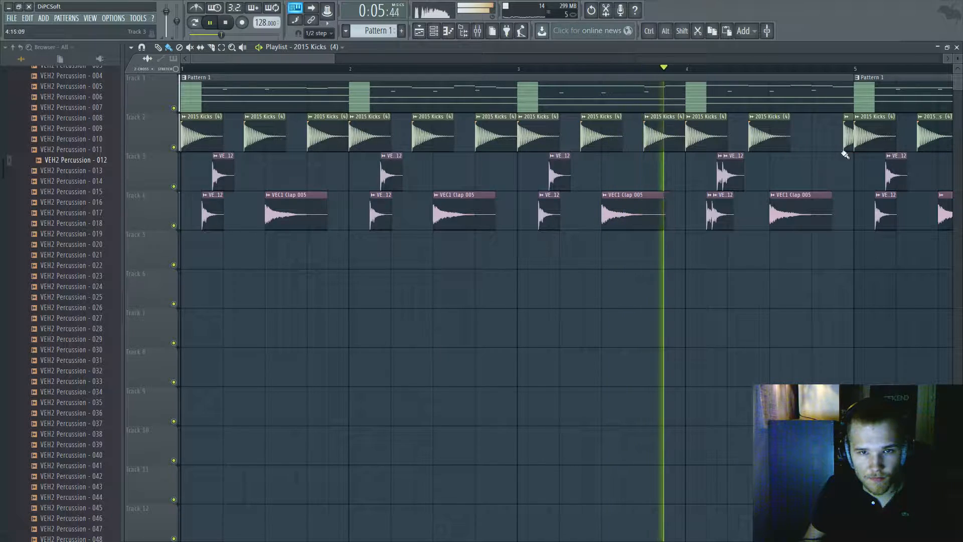
pyautogui.rightClick(828, 169)
pyautogui.click(819, 135)
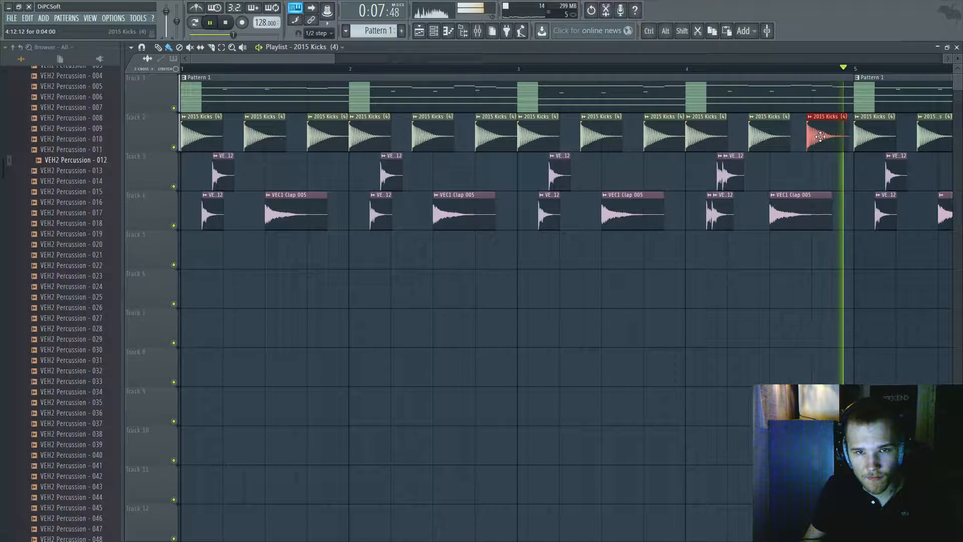
# Replace the third kick and short extra kick in bars 6, 7 and 8 with one kick clip at step 13 each
pyautogui.scroll(-3, 815, 148)
pyautogui.scroll(3, 853, 153)
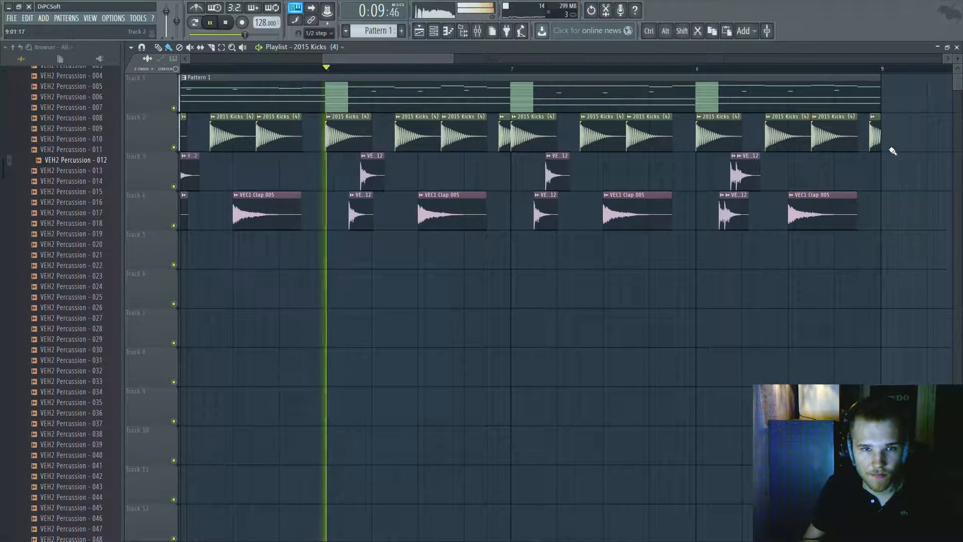
pyautogui.rightClick(448, 143)
pyautogui.rightClick(507, 141)
pyautogui.hotkey('ctrl', 'alt', 'z')
pyautogui.rightClick(503, 142)
pyautogui.press('space')
pyautogui.click(469, 143)
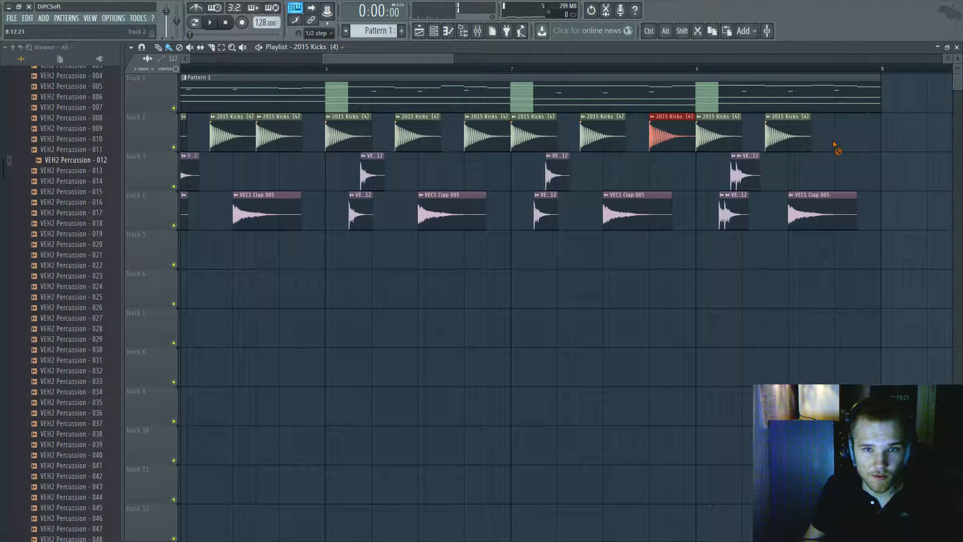
pyautogui.scroll(-3, 744, 192)
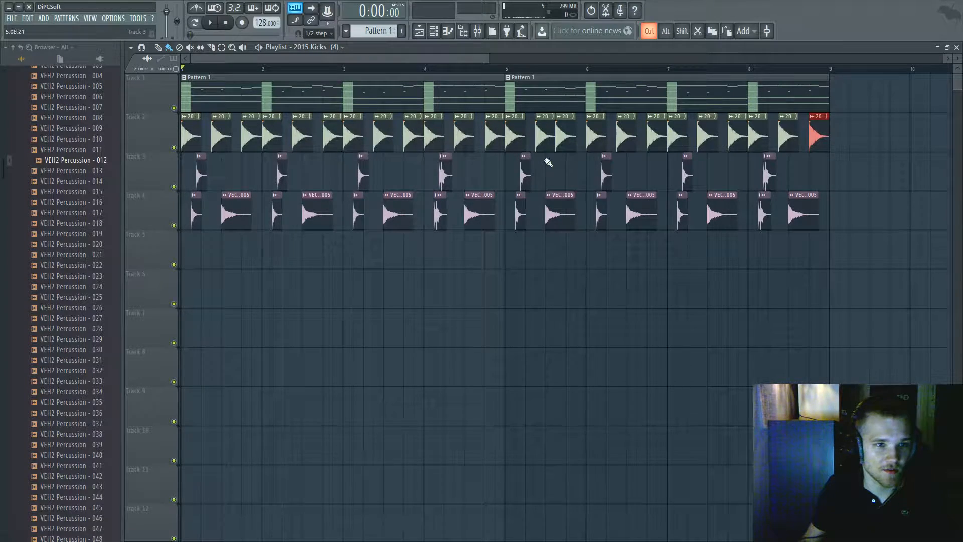
# Insert Fruity parametric EQ 2 in slot 6 of mixer track 7 (VEC1 Clap 005) and make band 1 a steep high-pass
pyautogui.press('F5')
pyautogui.press('space')
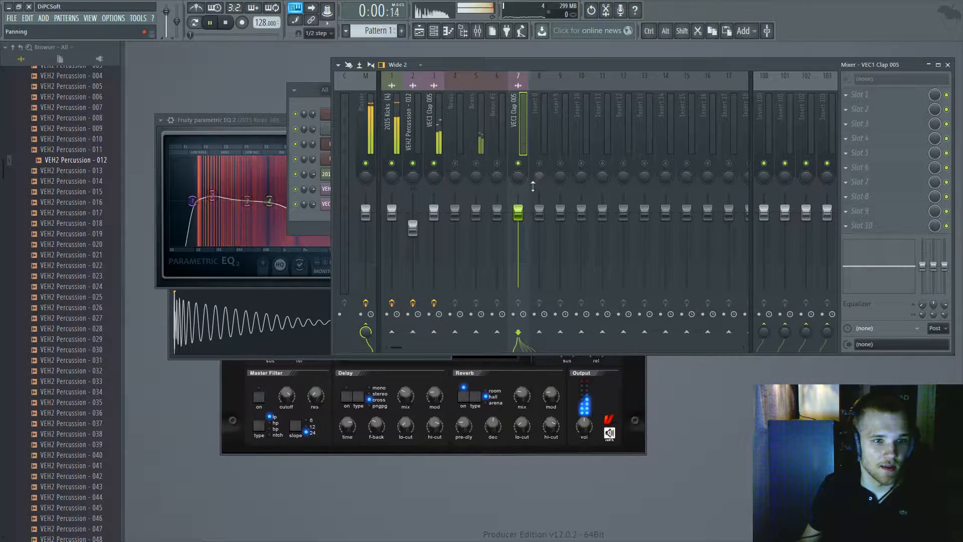
pyautogui.click(858, 168)
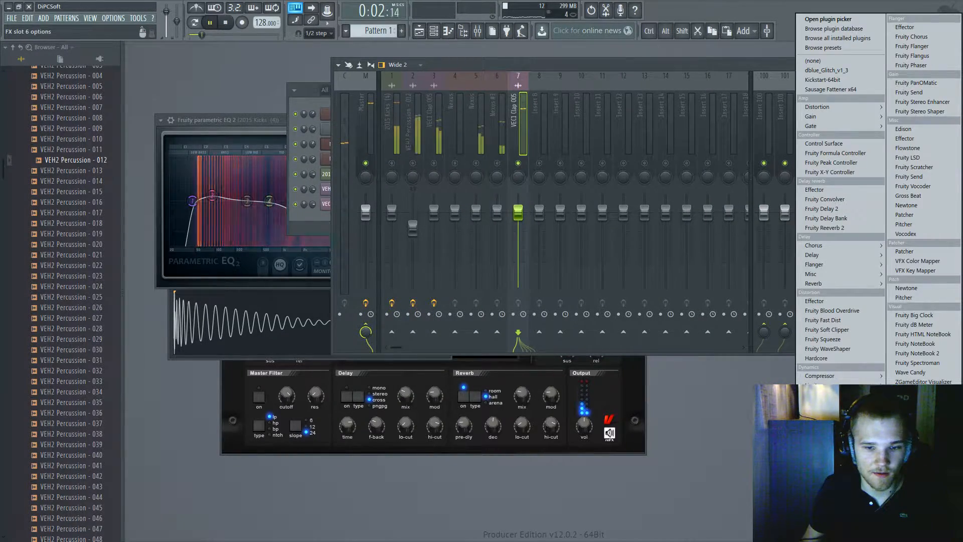
pyautogui.click(830, 519)
pyautogui.moveTo(432, 183); pyautogui.dragTo(432, 198)
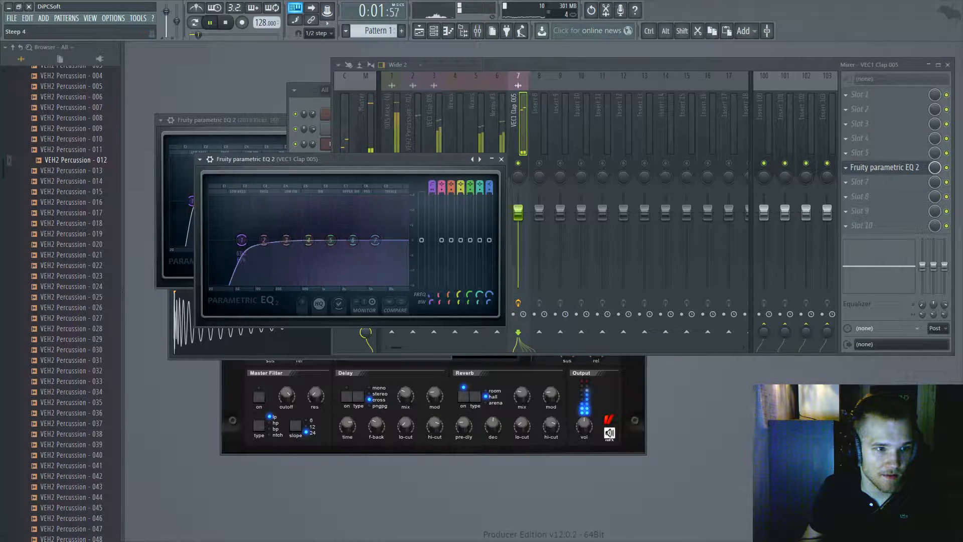
# Preview the VEC1 Clap 005 sample and raise the cutoff of band 1's high-pass in the clap's parametric EQ
pyautogui.click(434, 32)
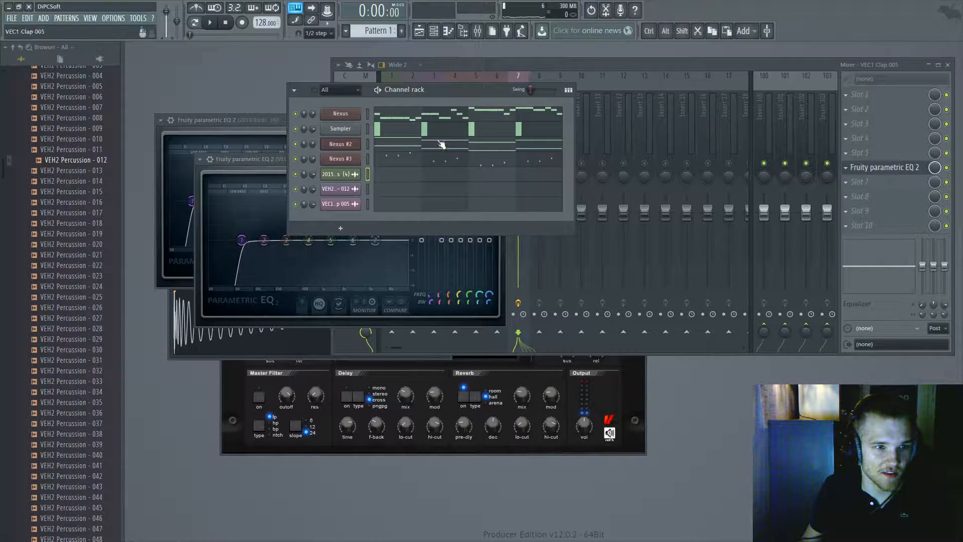
pyautogui.click(341, 204)
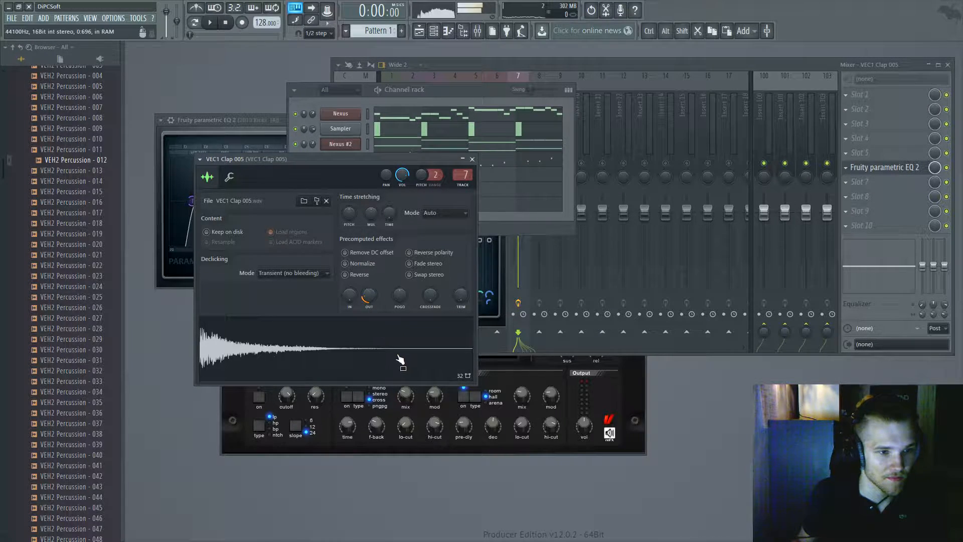
pyautogui.click(866, 170)
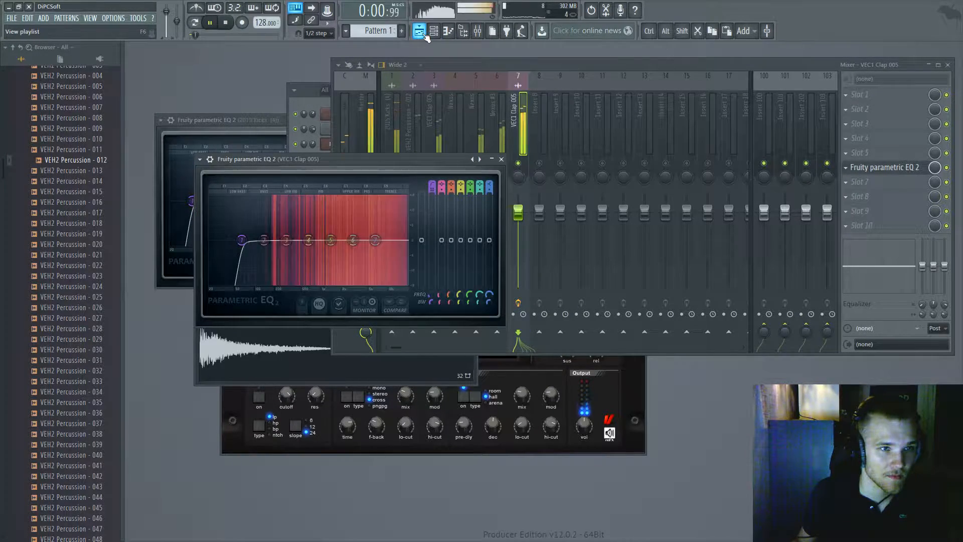
pyautogui.press('F6')
pyautogui.moveTo(241, 240); pyautogui.dragTo(284, 240)
pyautogui.press('space')
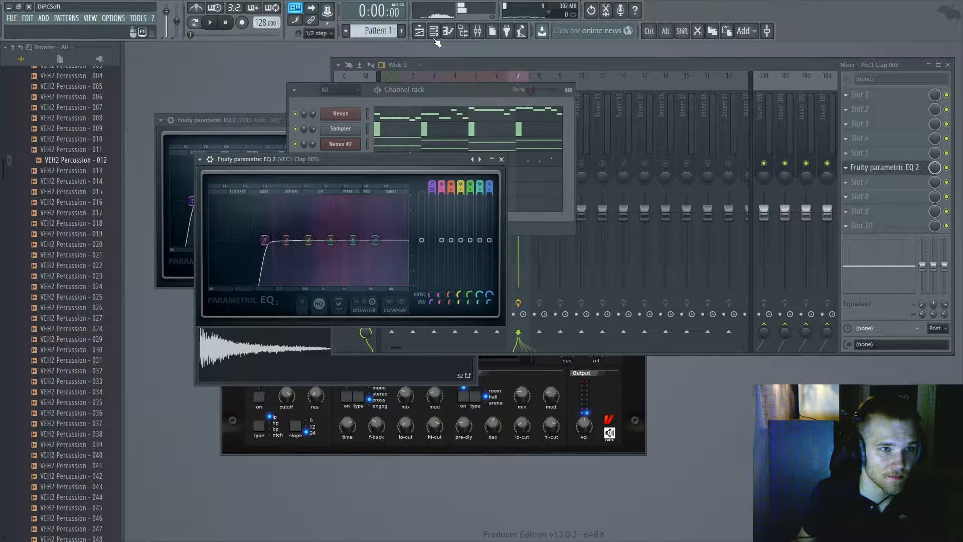
pyautogui.press('F5')
pyautogui.press('space')
pyautogui.press('space')
pyautogui.press('F9')
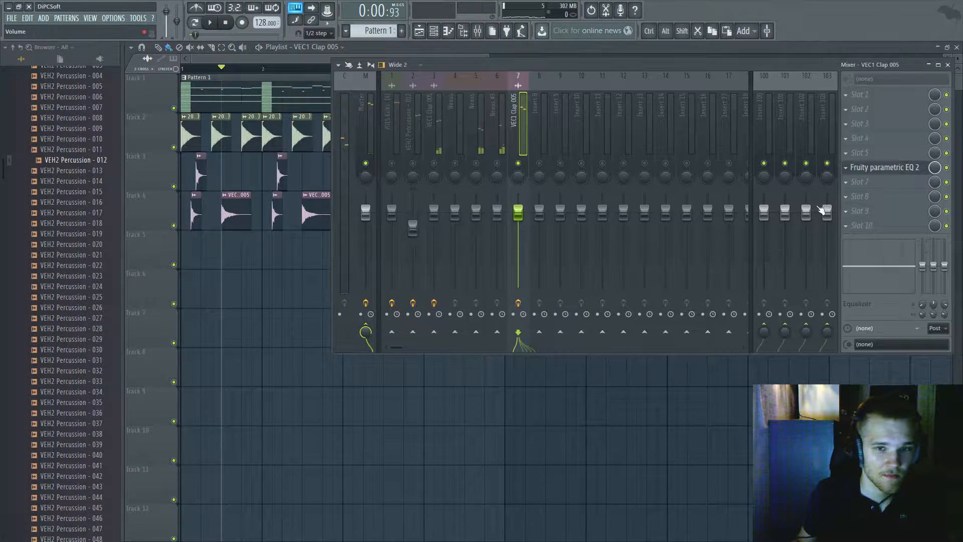
# Boost band 3 slightly in the clap's parametric EQ and move band 1's high-pass cutoff to about 214 Hz
pyautogui.click(884, 169)
pyautogui.moveTo(284, 197); pyautogui.dragTo(304, 233)
pyautogui.rightClick(271, 236)
pyautogui.press('space')
pyautogui.press('space')
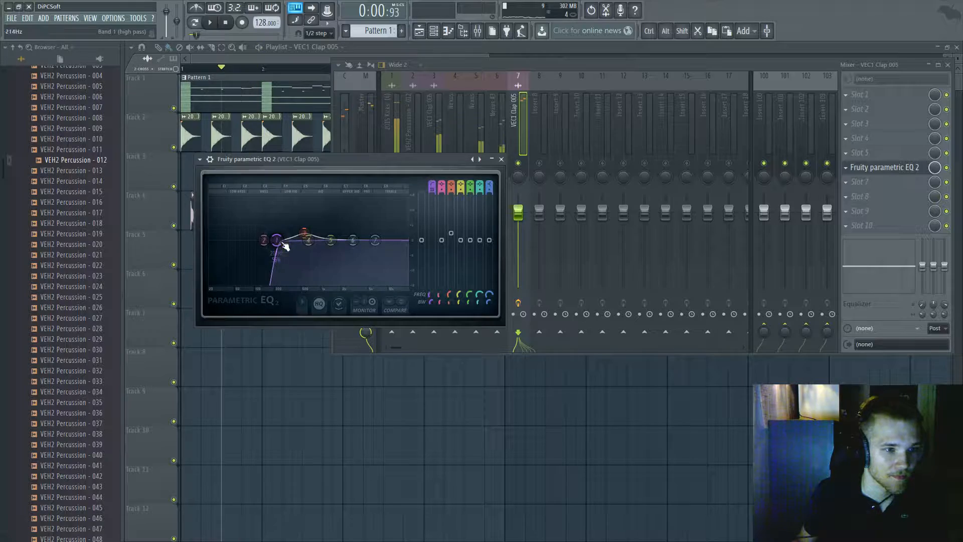
# Lower band 4 and the band 7 high shelf slightly in the clap's parametric EQ while playing the track
pyautogui.press('space')
pyautogui.moveTo(337, 217); pyautogui.dragTo(376, 226)
pyautogui.press('space')
pyautogui.press('space')
pyautogui.press('space')
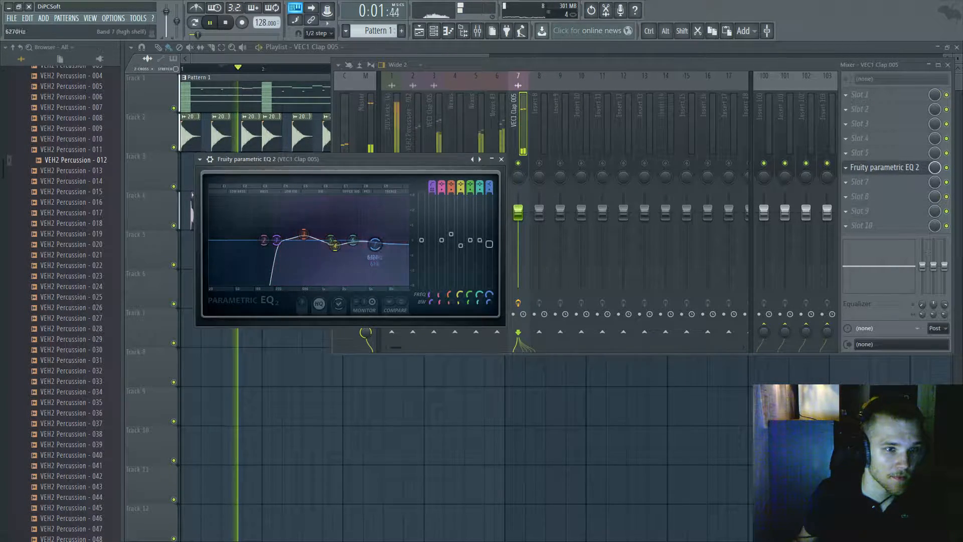
pyautogui.press('space')
pyautogui.click(569, 68)
pyautogui.press('space')
pyautogui.press('space')
# Insert Fruity parametric EQ 2 in slot 6 of mixer track 6 (Nexus #3) and make band 1 a steep high-pass
pyautogui.click(497, 163)
pyautogui.click(846, 167)
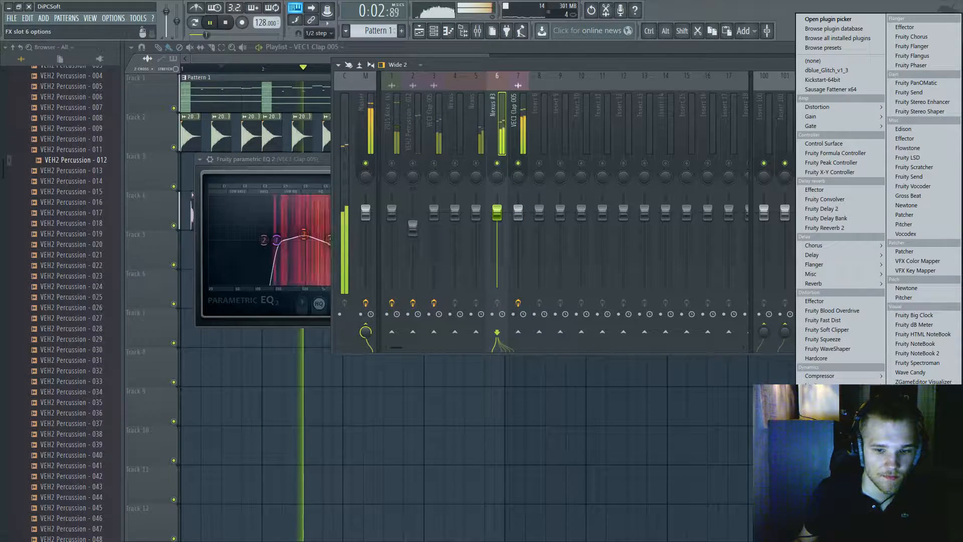
pyautogui.click(834, 474)
pyautogui.press('space')
pyautogui.moveTo(402, 157); pyautogui.dragTo(406, 157)
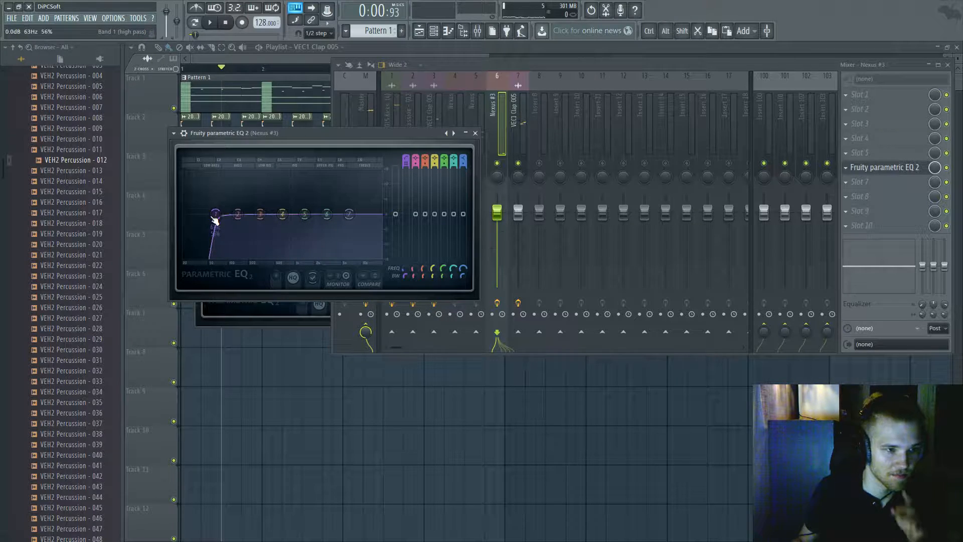
pyautogui.press('space')
# Shape the Nexus #3 EQ with a higher high-pass cutoff, a band 4 boost and a lowered band 7 high shelf
pyautogui.moveTo(282, 215); pyautogui.dragTo(305, 222)
pyautogui.rightClick(327, 202)
pyautogui.click(341, 211)
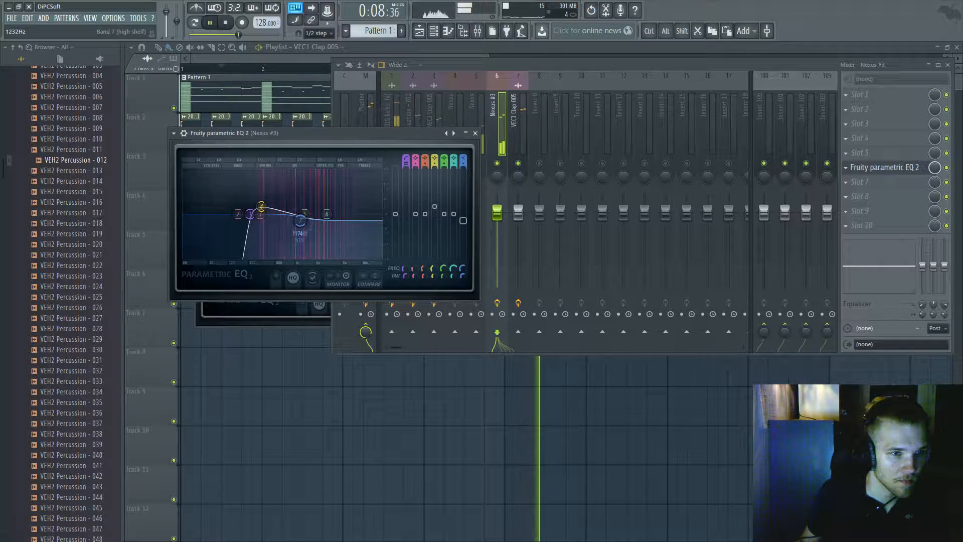
pyautogui.click(499, 78)
# Unmute mixer track 5 (Nexus) and insert Fruity parametric EQ 2 in its slot 6
pyautogui.click(479, 162)
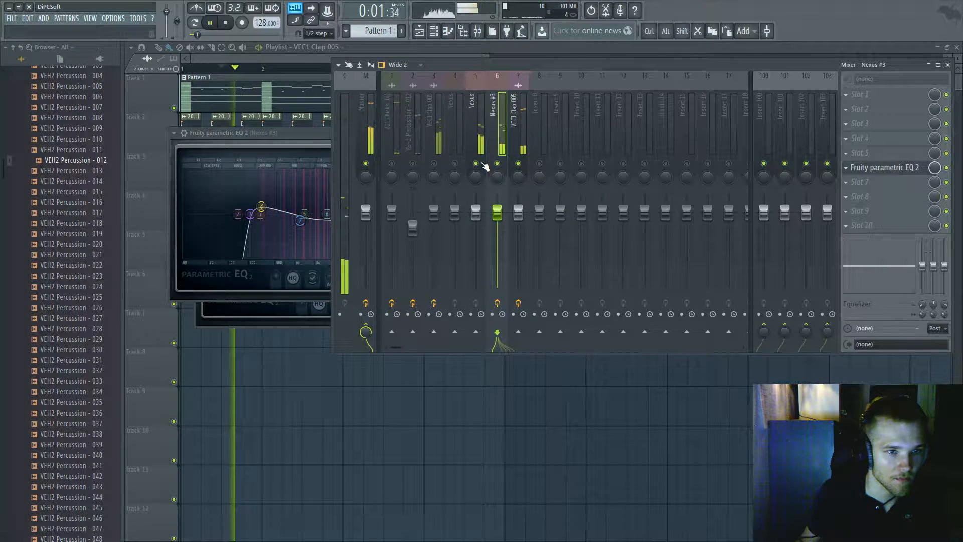
pyautogui.click(879, 164)
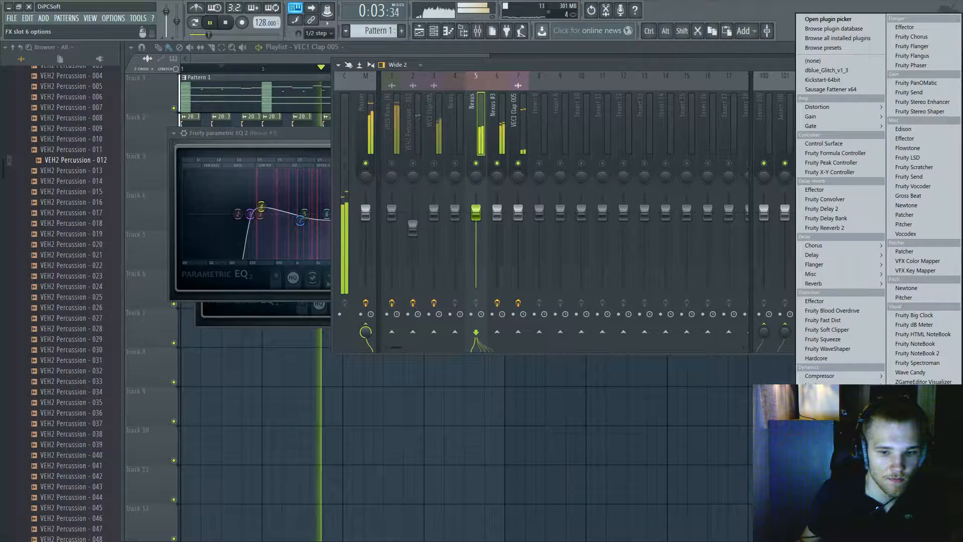
pyautogui.click(881, 373)
# Cut band 4 and boost band 5 slightly in the Nexus EQ, and make band 1 a steep high-pass in the low mids
pyautogui.moveTo(279, 187)
pyautogui.mouseDown()
pyautogui.moveTo(267, 179)
pyautogui.moveTo(281, 184)
pyautogui.moveTo(269, 194)
pyautogui.mouseUp()
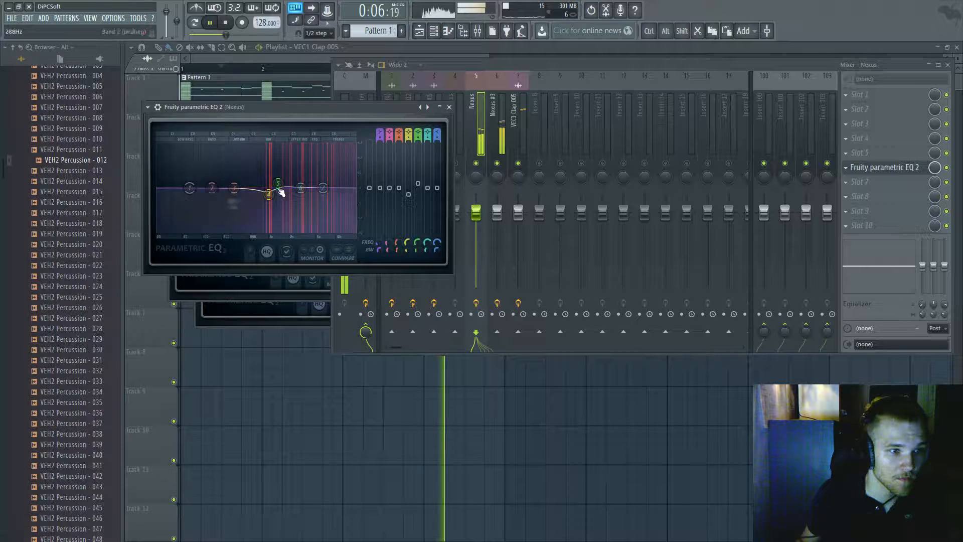
pyautogui.moveTo(380, 133)
pyautogui.mouseDown()
pyautogui.moveTo(380, 145)
pyautogui.moveTo(380, 131)
pyautogui.mouseUp()
pyautogui.moveTo(185, 201); pyautogui.dragTo(251, 201)
# Play the arrangement and re-enable all muted mixer tracks
pyautogui.click(435, 31)
pyautogui.click(434, 31)
pyautogui.press('space')
pyautogui.click(471, 86)
pyautogui.press('space')
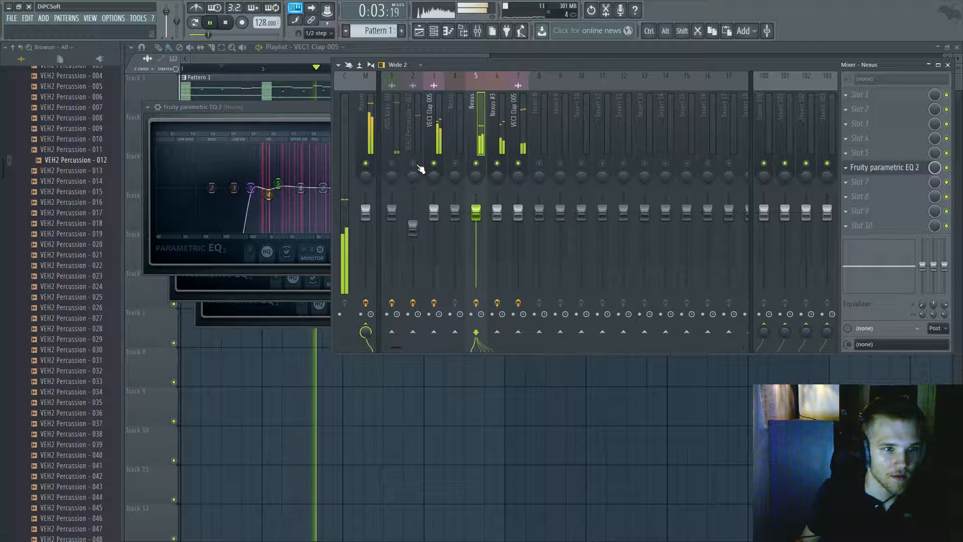
pyautogui.rightClick(420, 165)
pyautogui.rightClick(420, 165)
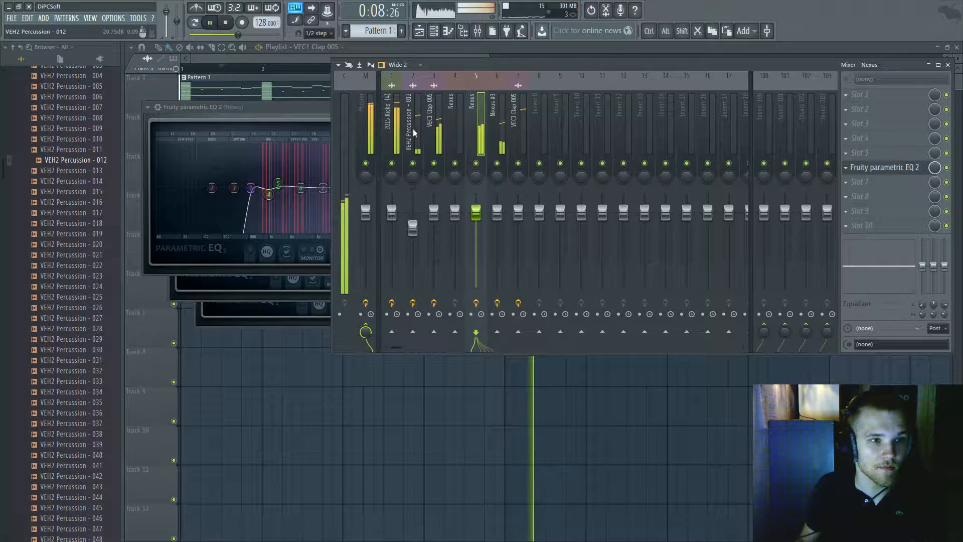
# Replace Fruity Limiter in slot 8 of the Master track with Maximus and move its window over the mixer
pyautogui.click(360, 96)
pyautogui.press('space')
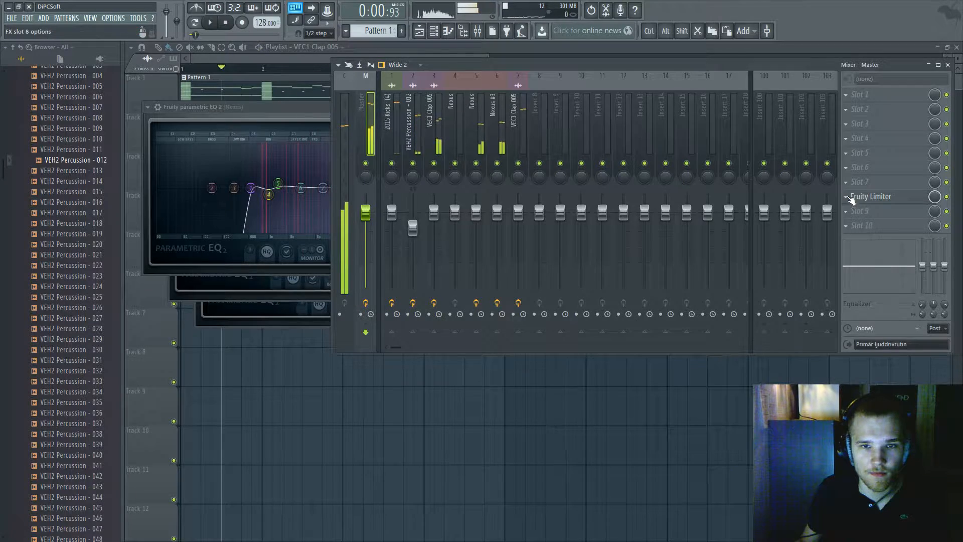
pyautogui.click(847, 196)
pyautogui.click(856, 209)
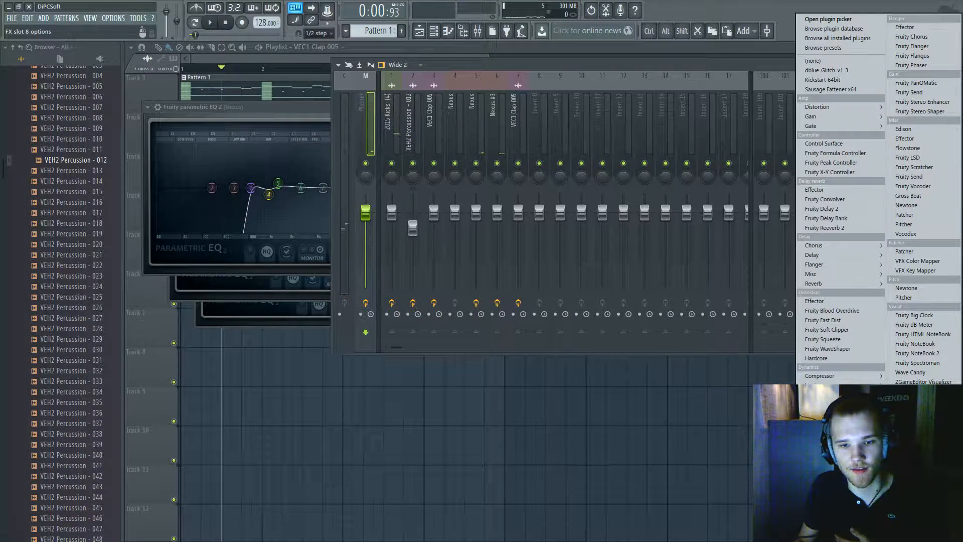
pyautogui.click(815, 433)
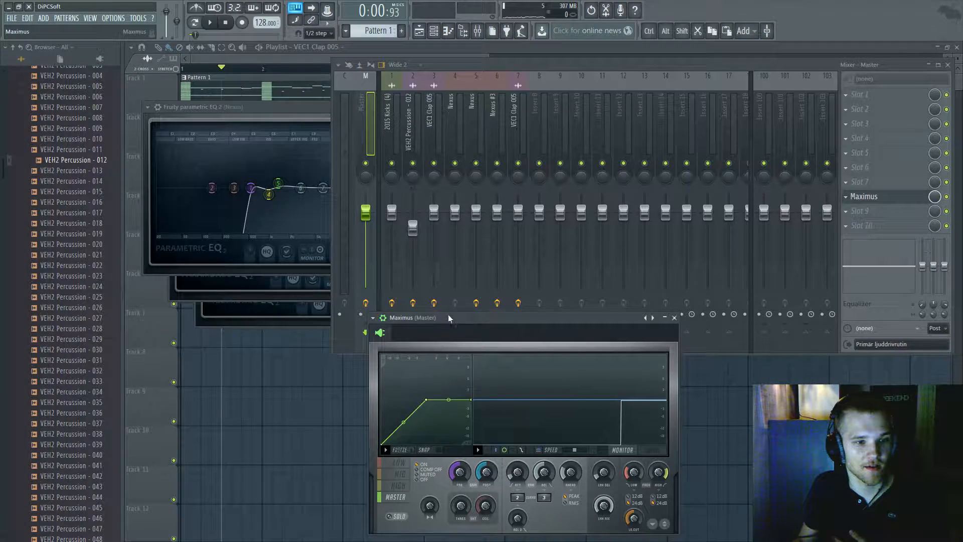
pyautogui.moveTo(451, 319); pyautogui.dragTo(435, 213)
# Load the Clear master preset in Maximus and bring the playlist into view
pyautogui.click(358, 212)
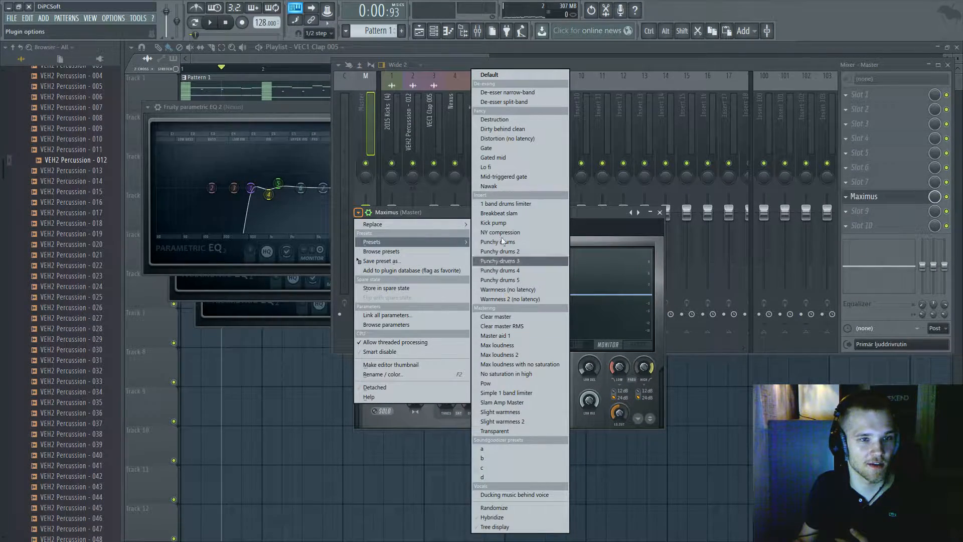
pyautogui.click(501, 318)
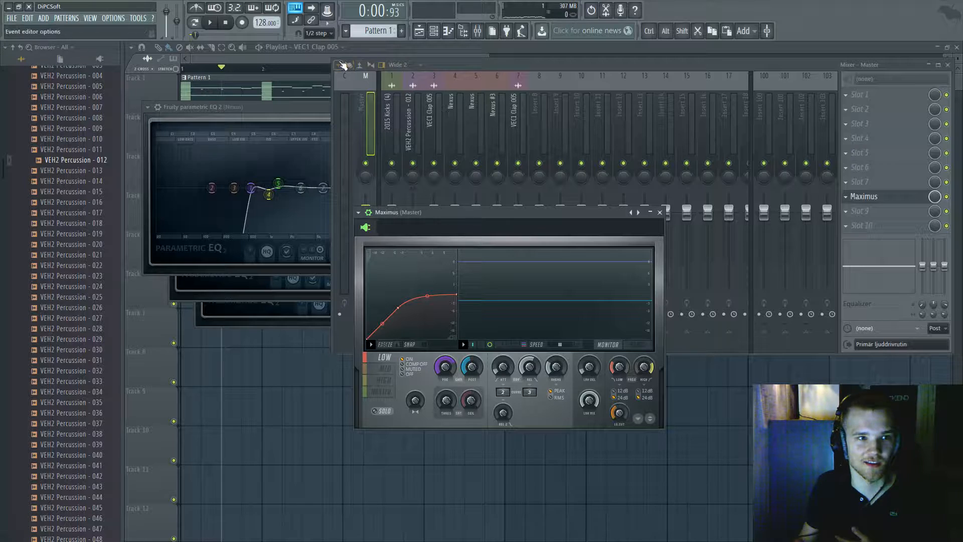
pyautogui.click(311, 61)
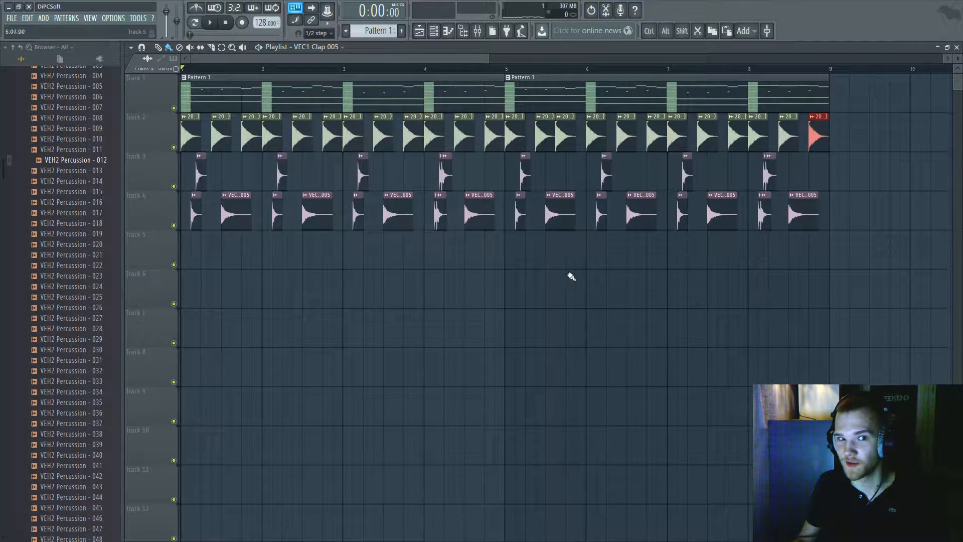
pyautogui.scroll(-3, 677, 270)
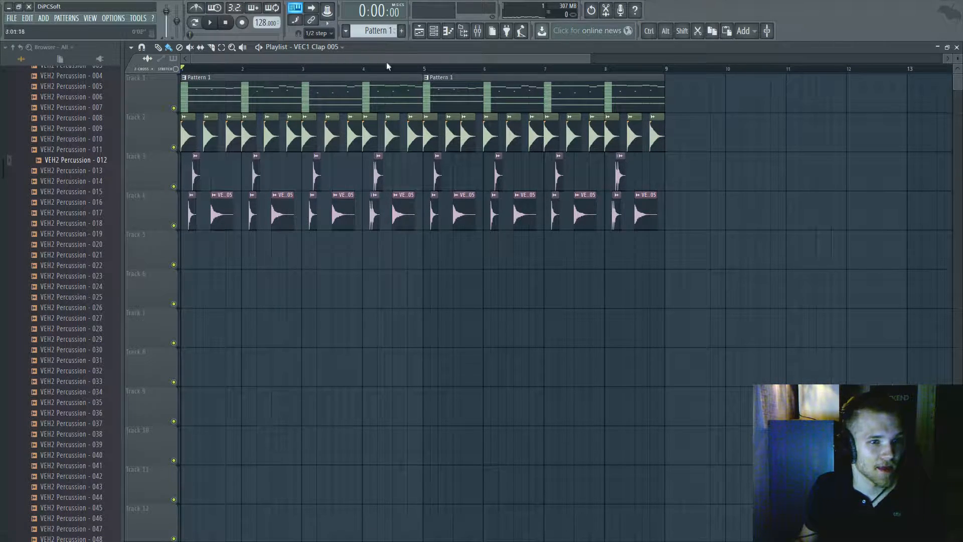
# Listen to the Low, Mid, High and Master bands of Maximus in turn with solo mode on
pyautogui.click(478, 32)
pyautogui.click(887, 201)
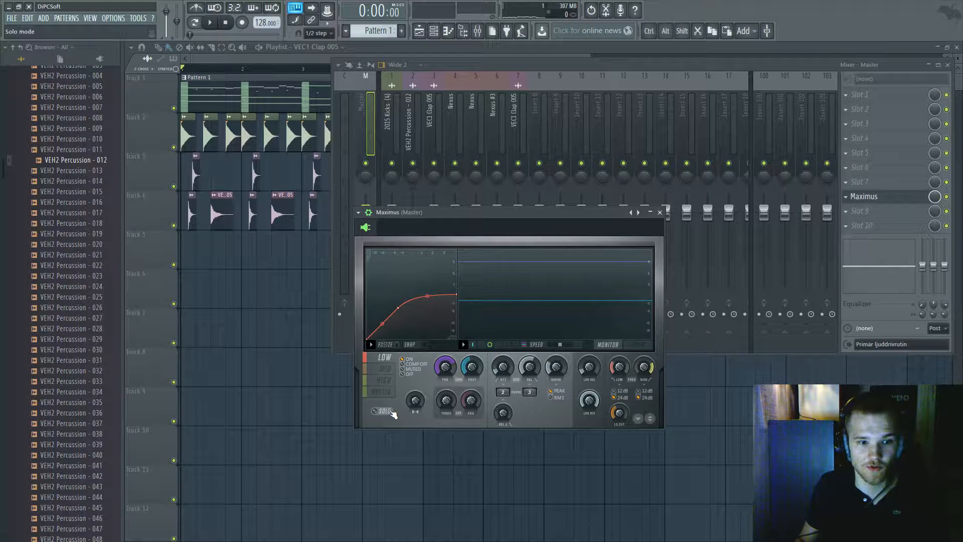
pyautogui.press('space')
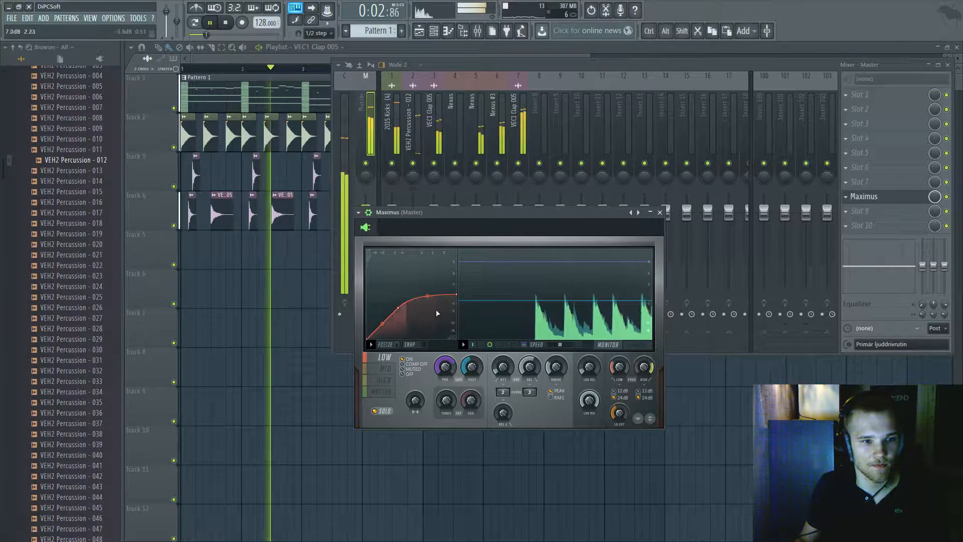
pyautogui.press('space')
pyautogui.click(385, 370)
pyautogui.press('space')
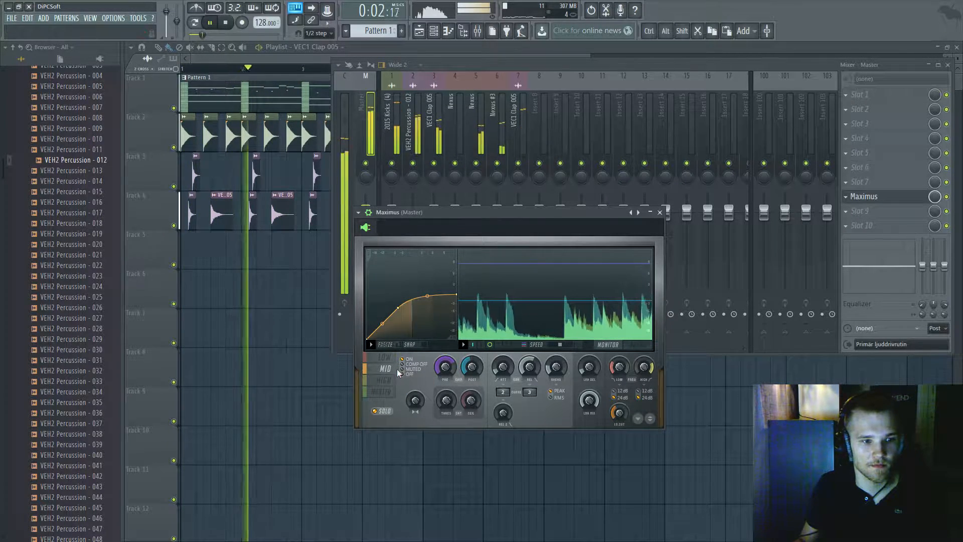
pyautogui.press('space')
pyautogui.click(393, 384)
pyautogui.press('space')
pyautogui.click(389, 359)
pyautogui.press('space')
pyautogui.click(392, 394)
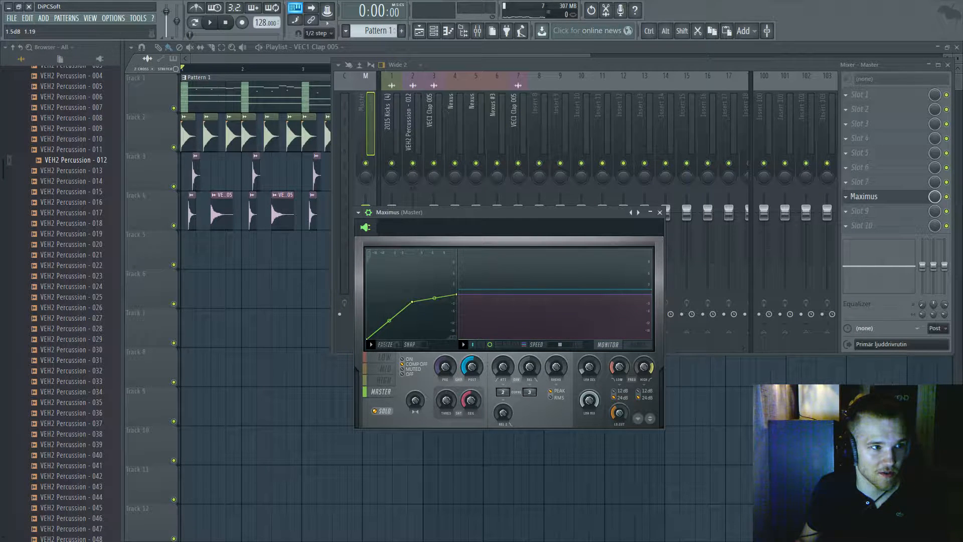
pyautogui.press('space')
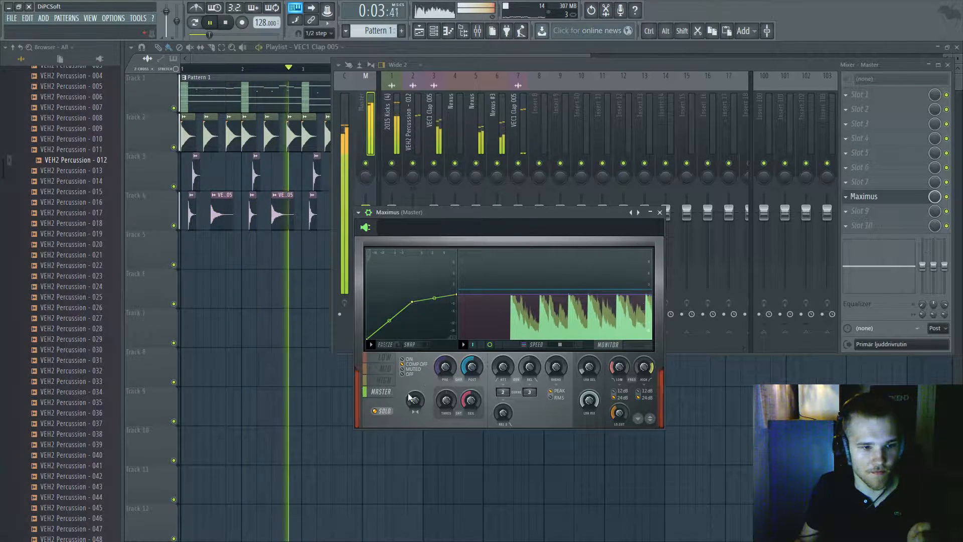
# Set the Maximus master band's mode to On and raise its post gain to 2.5 dB
pyautogui.click(412, 362)
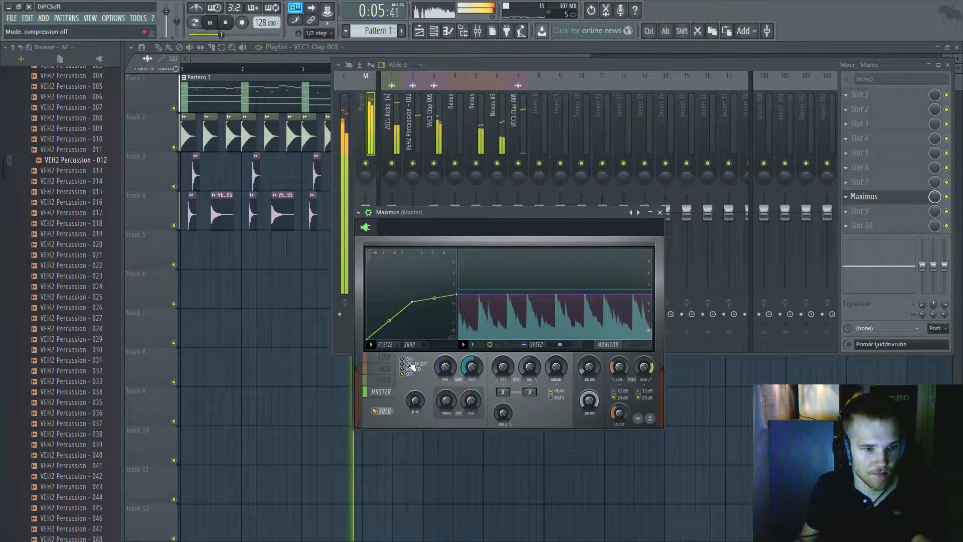
pyautogui.click(411, 361)
pyautogui.moveTo(473, 369); pyautogui.dragTo(473, 361)
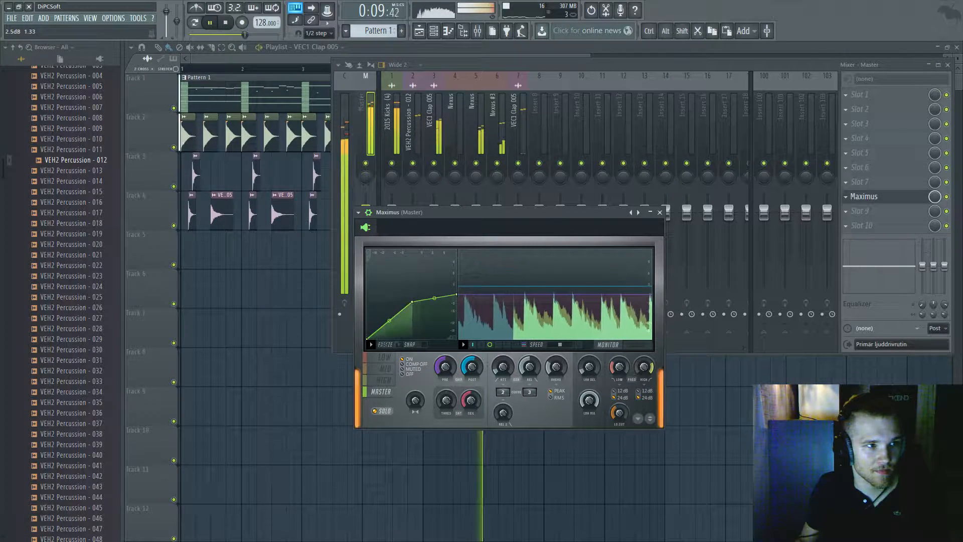
# Bypass Maximus on the Master track while playing, and return to the playlist with a slightly wider browser
pyautogui.click(947, 196)
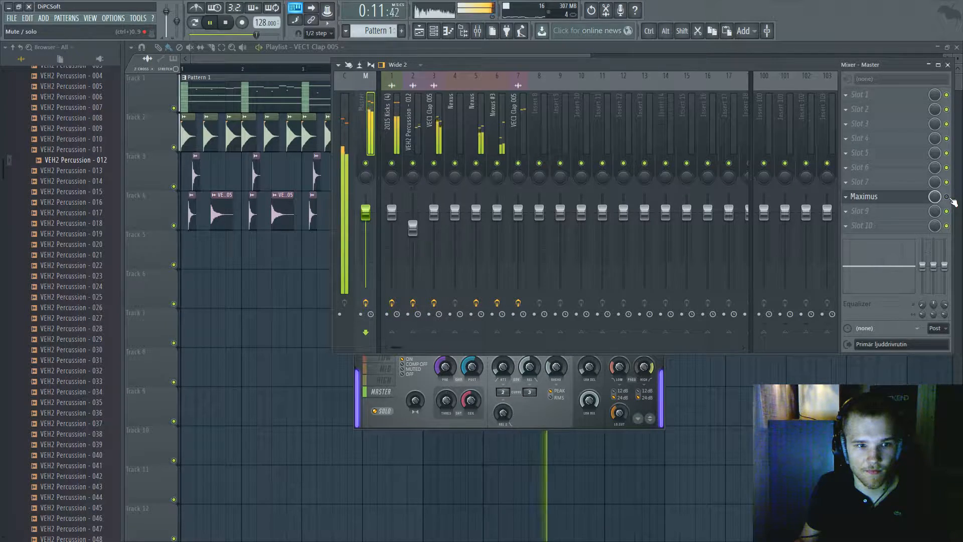
pyautogui.click(264, 60)
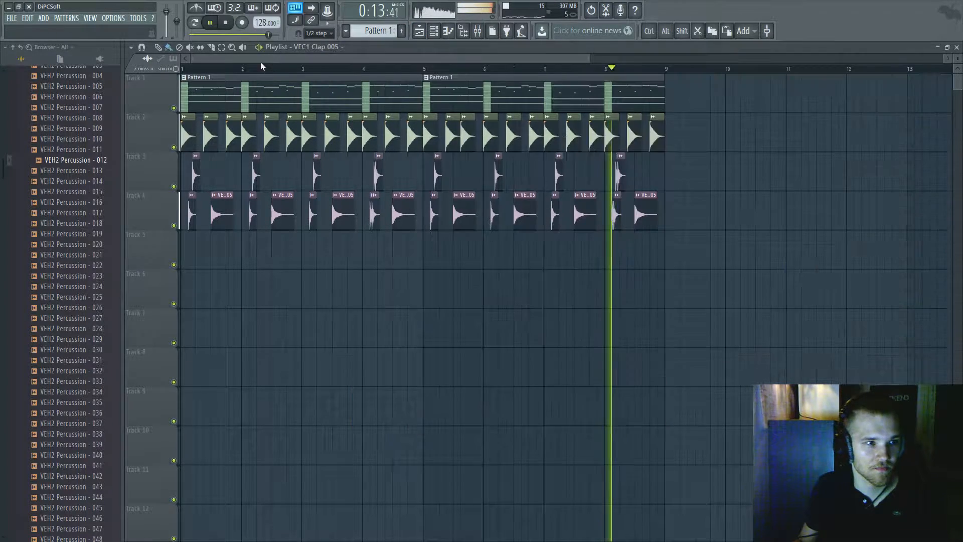
pyautogui.press('space')
pyautogui.scroll(-3, 413, 280)
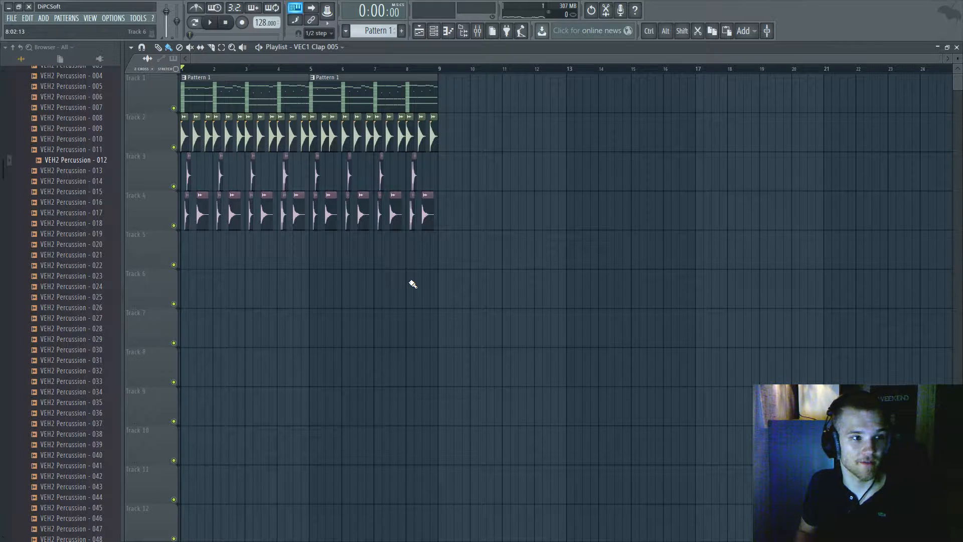
pyautogui.moveTo(122, 76); pyautogui.dragTo(145, 77)
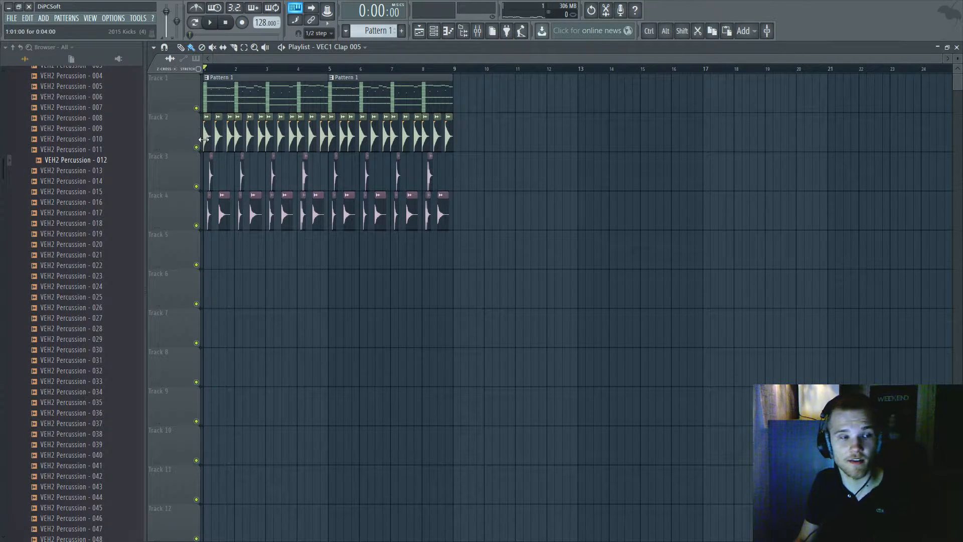
# Save the project in the Projects folder as "Youtube part 2"
pyautogui.click(10, 19)
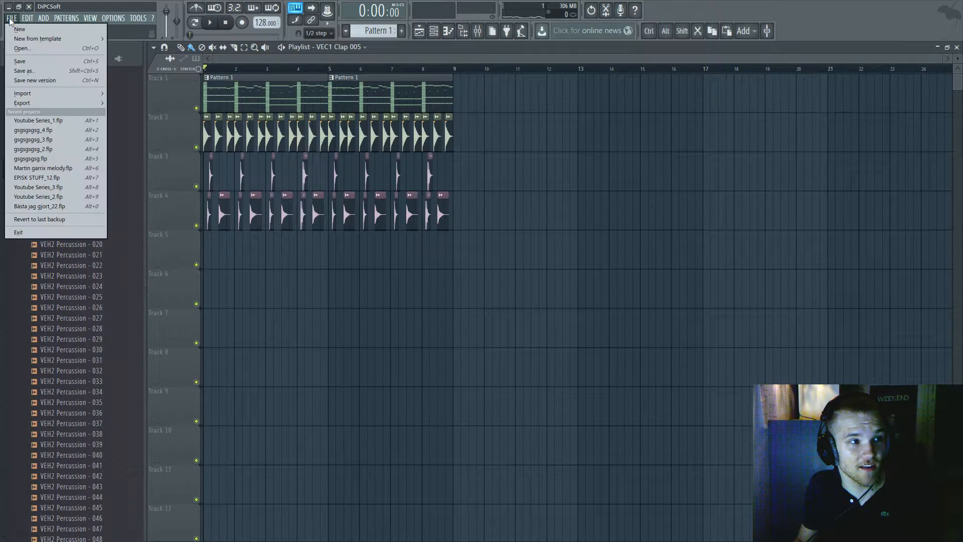
pyautogui.click(38, 59)
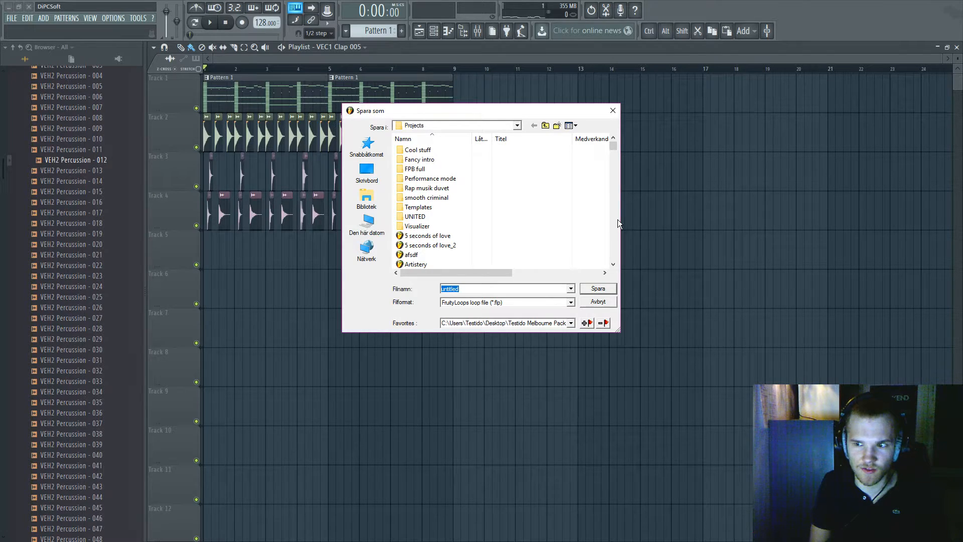
pyautogui.write('Youtube part 2')
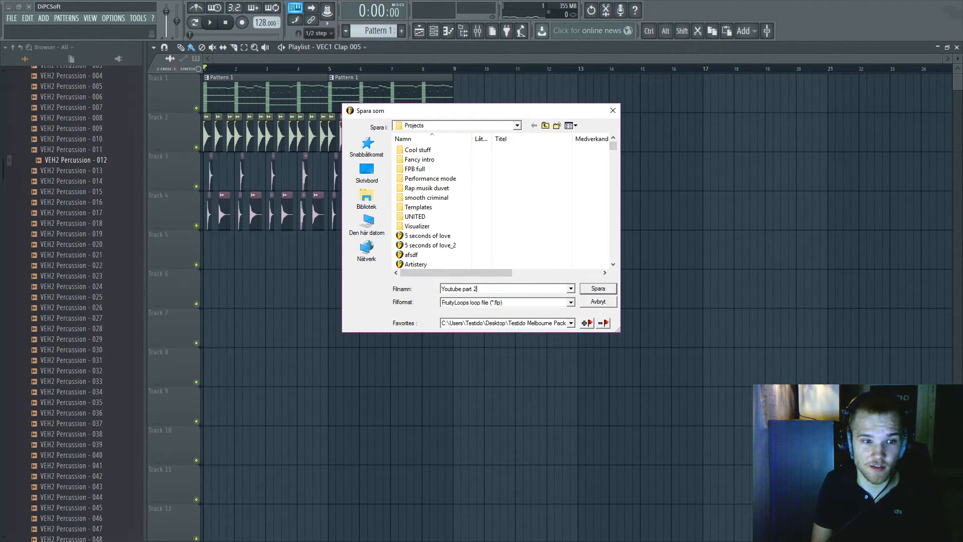
pyautogui.press('Return')
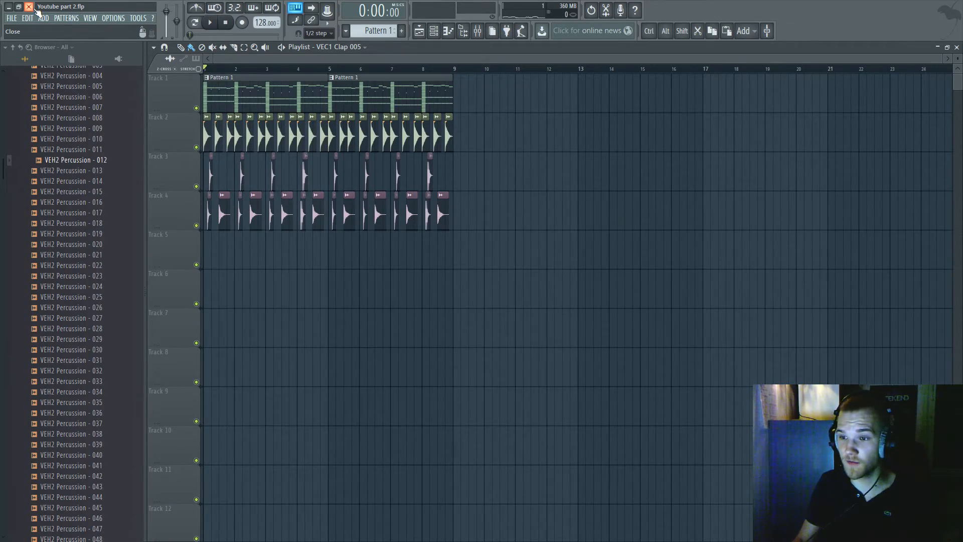